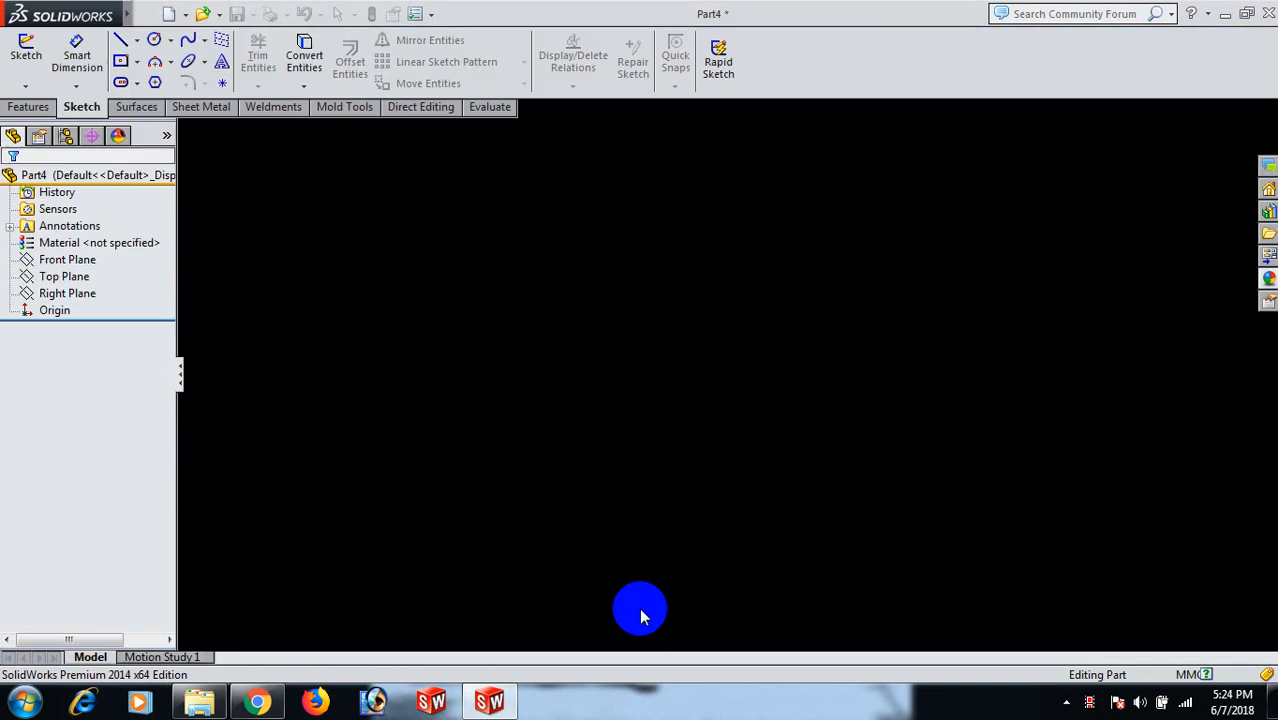
- Start a sketch on the Front Plane and draw a circle about 39 mm in diameter directly above the origin
left_click(68, 262)
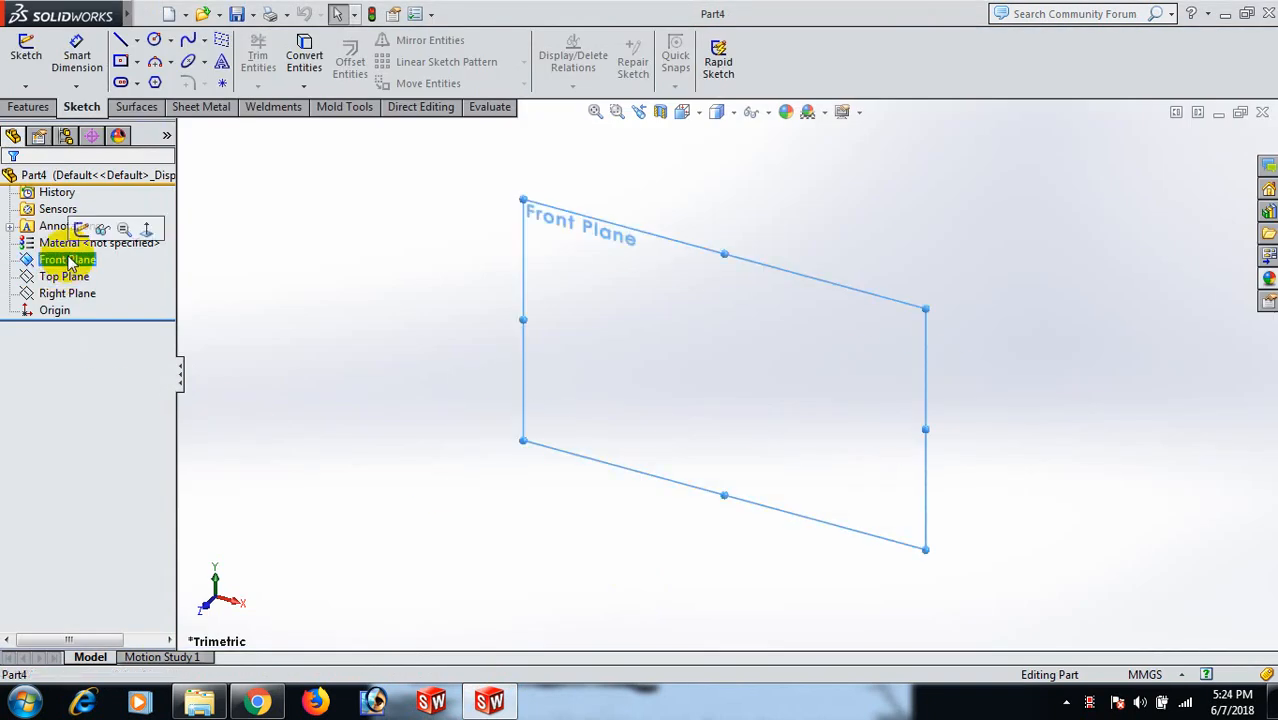
left_click(78, 227)
right_click_drag(669, 312, 779, 347)
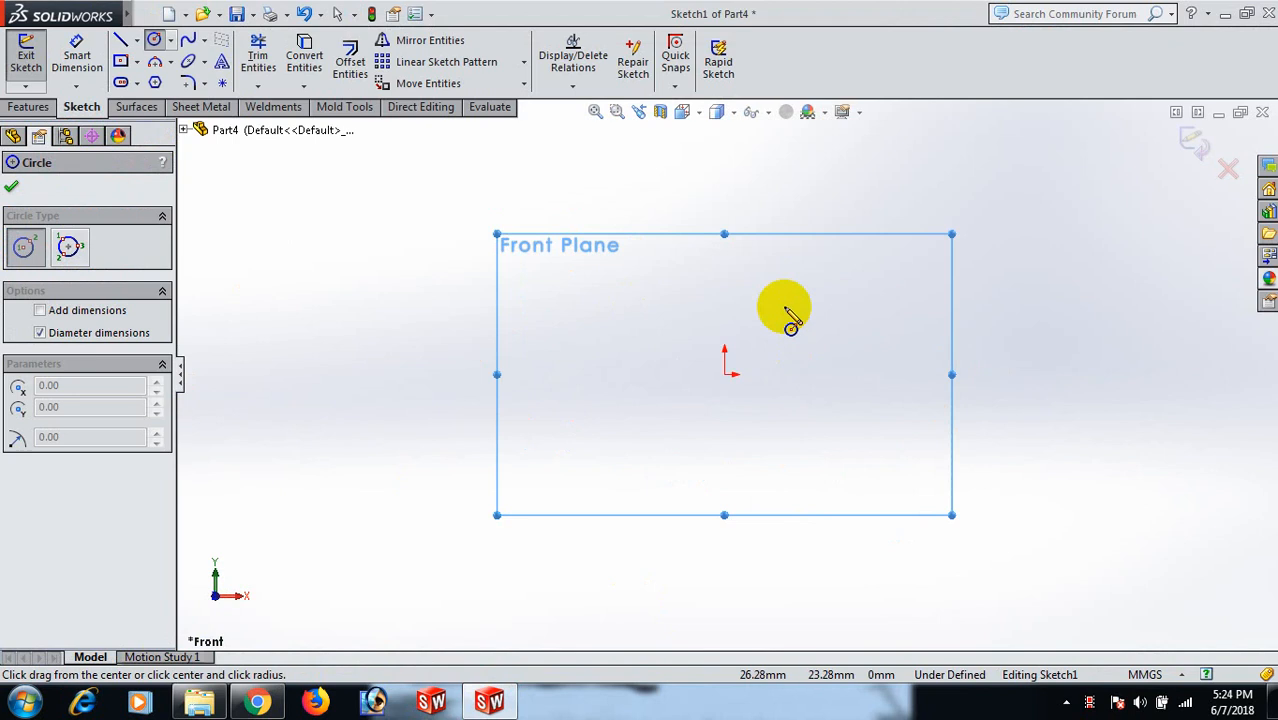
left_click(724, 186)
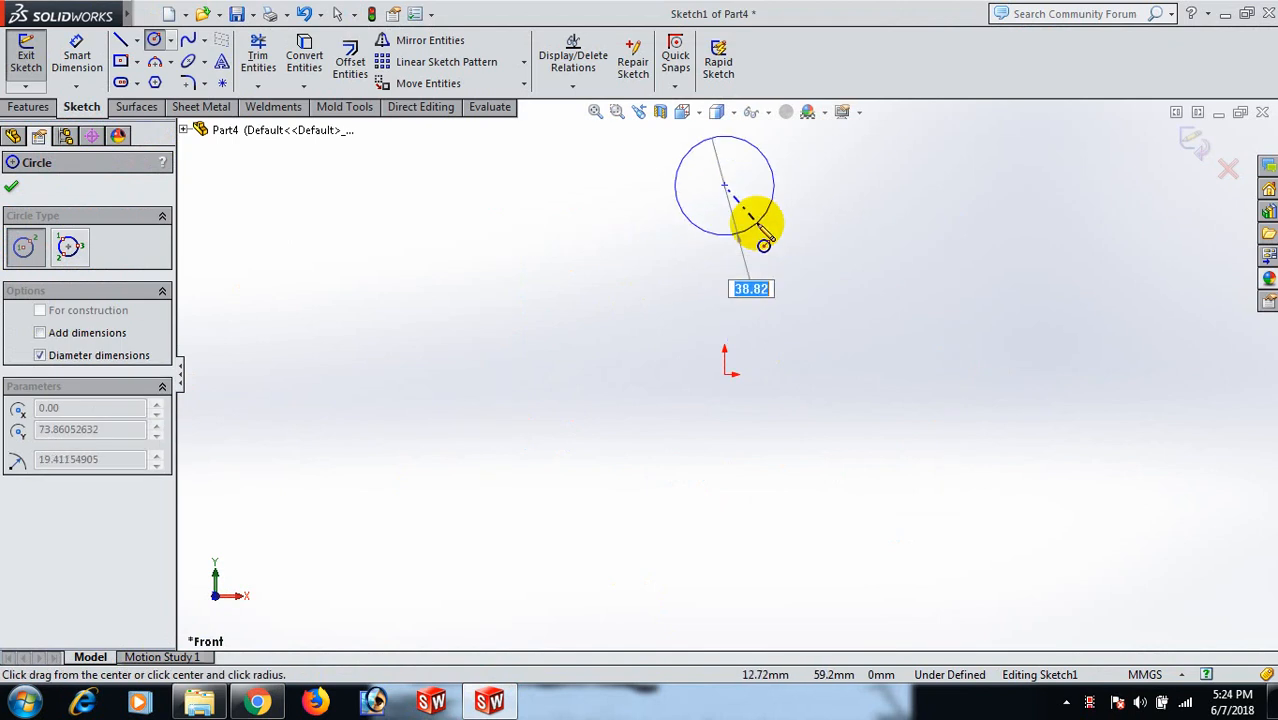
left_click(756, 225)
right_click(807, 206)
left_click(808, 206)
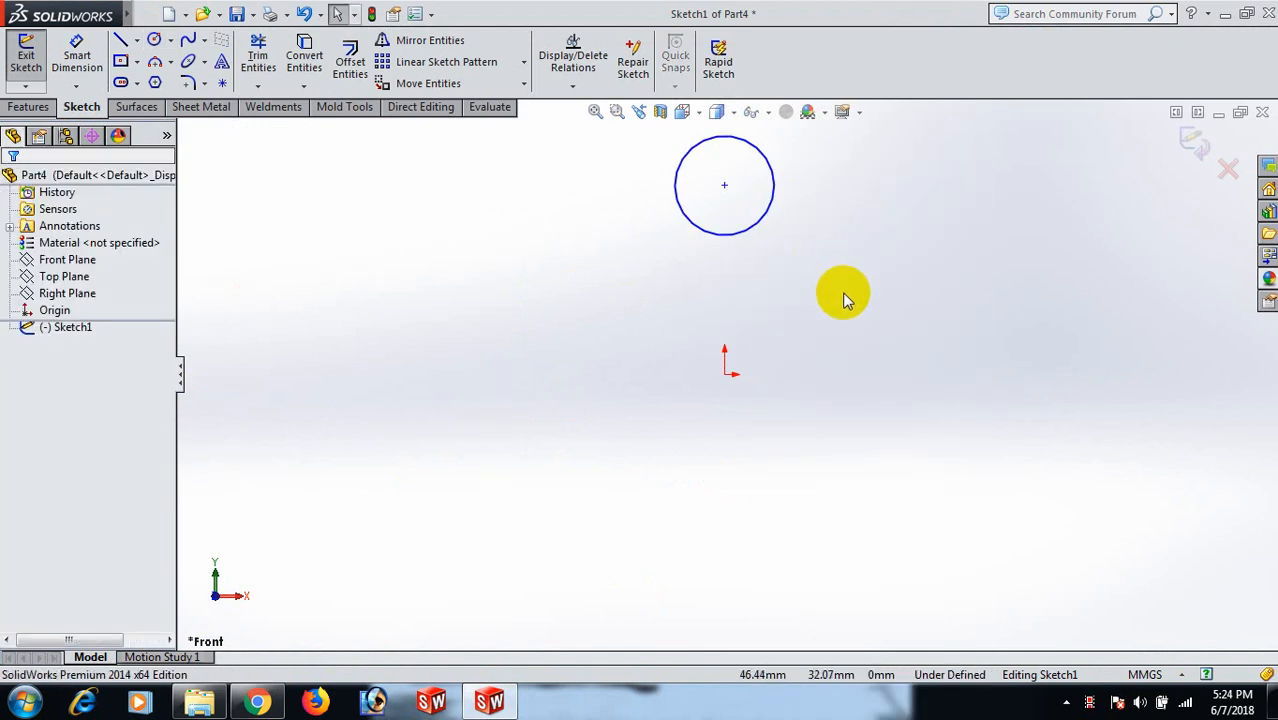
- Draw two circles level with the origin, one about 51 mm in diameter on its left and one about 53 mm on its right
right_click_drag(845, 297, 947, 315)
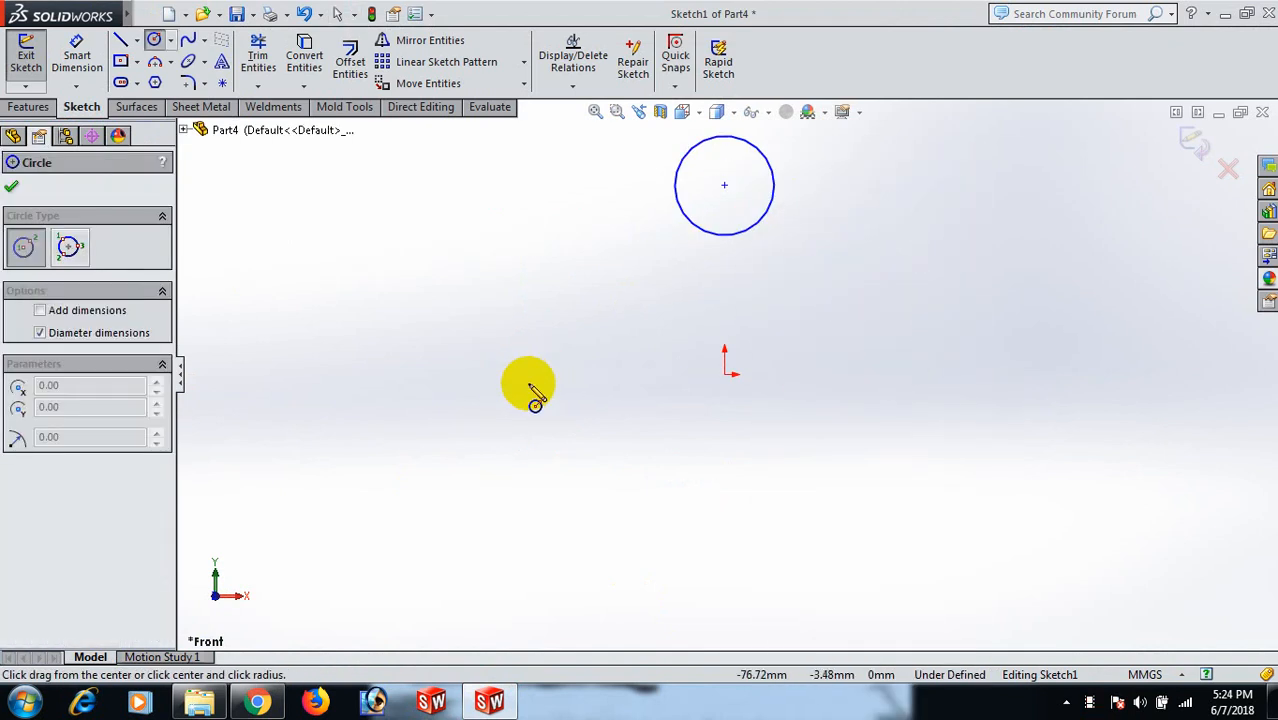
left_click(478, 376)
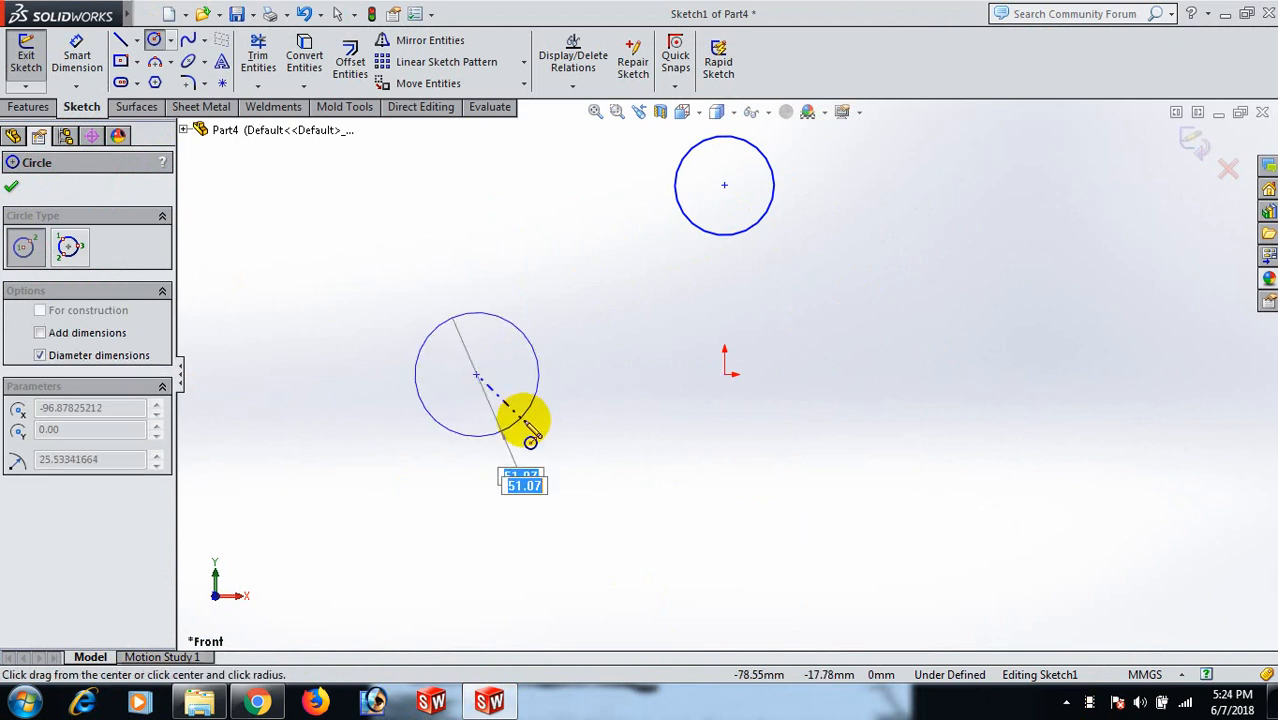
left_click(524, 421)
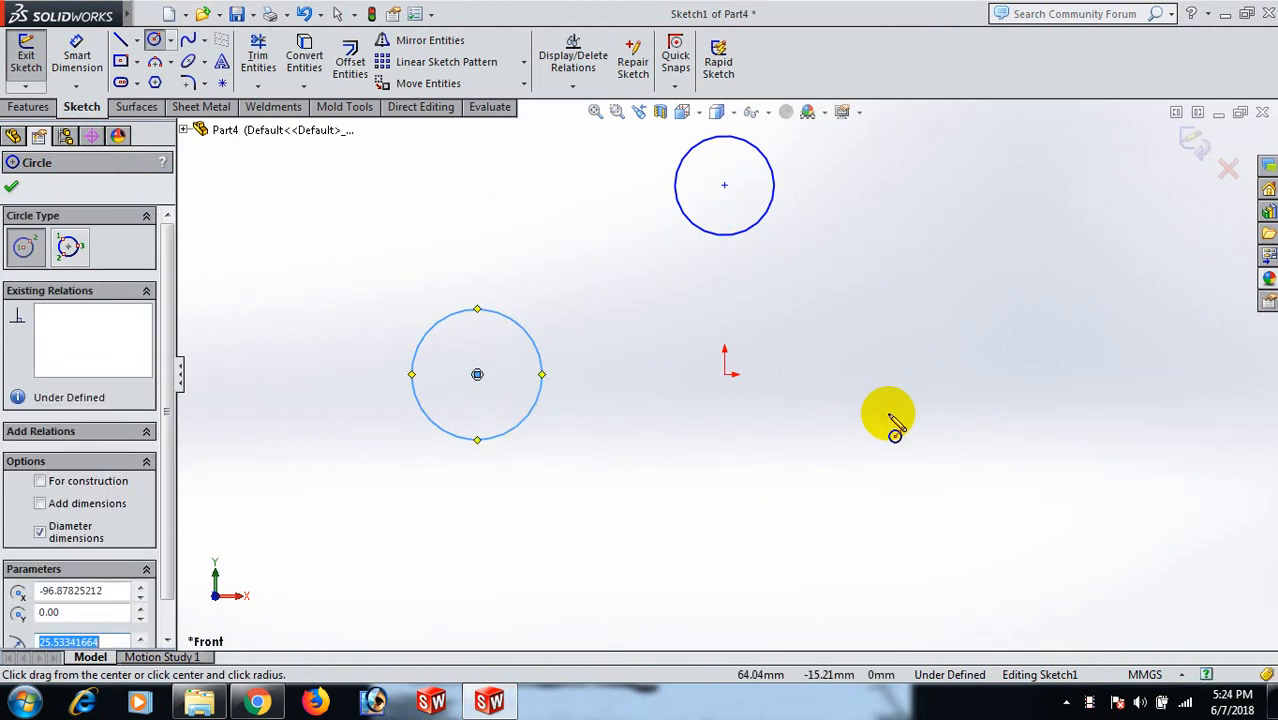
left_click(949, 374)
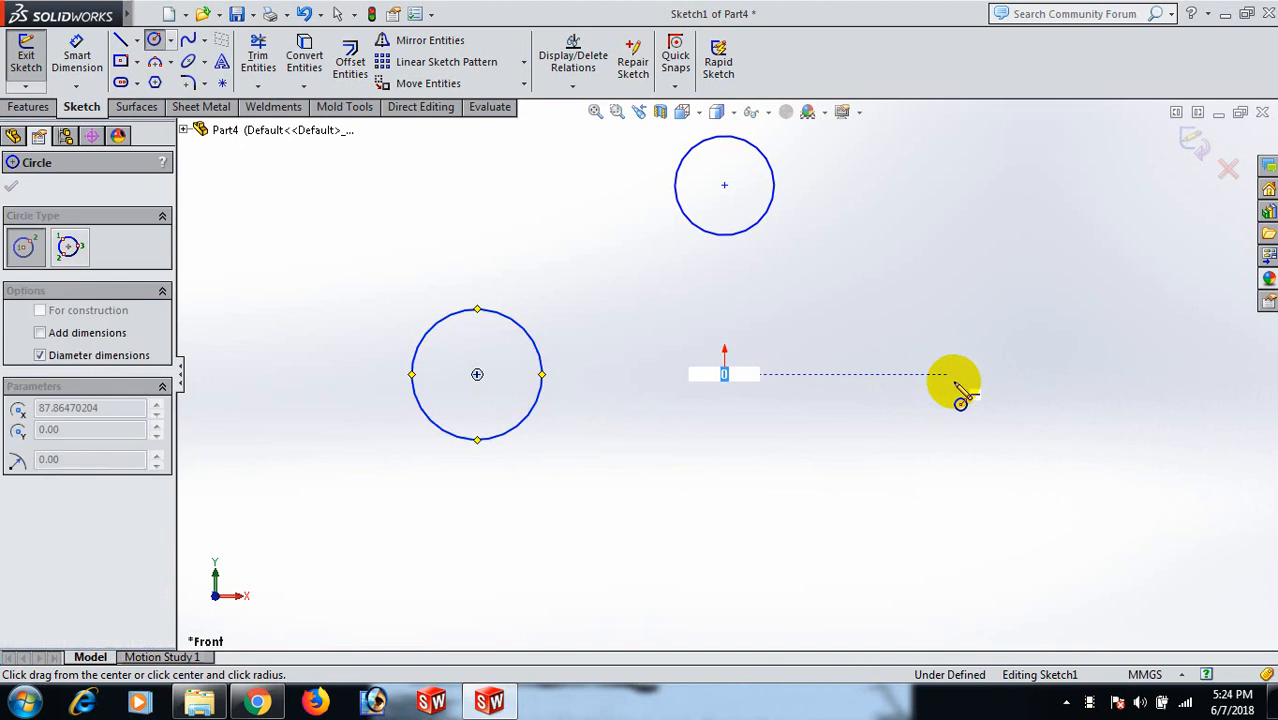
left_click(994, 427)
right_click(996, 425)
left_click(1058, 204)
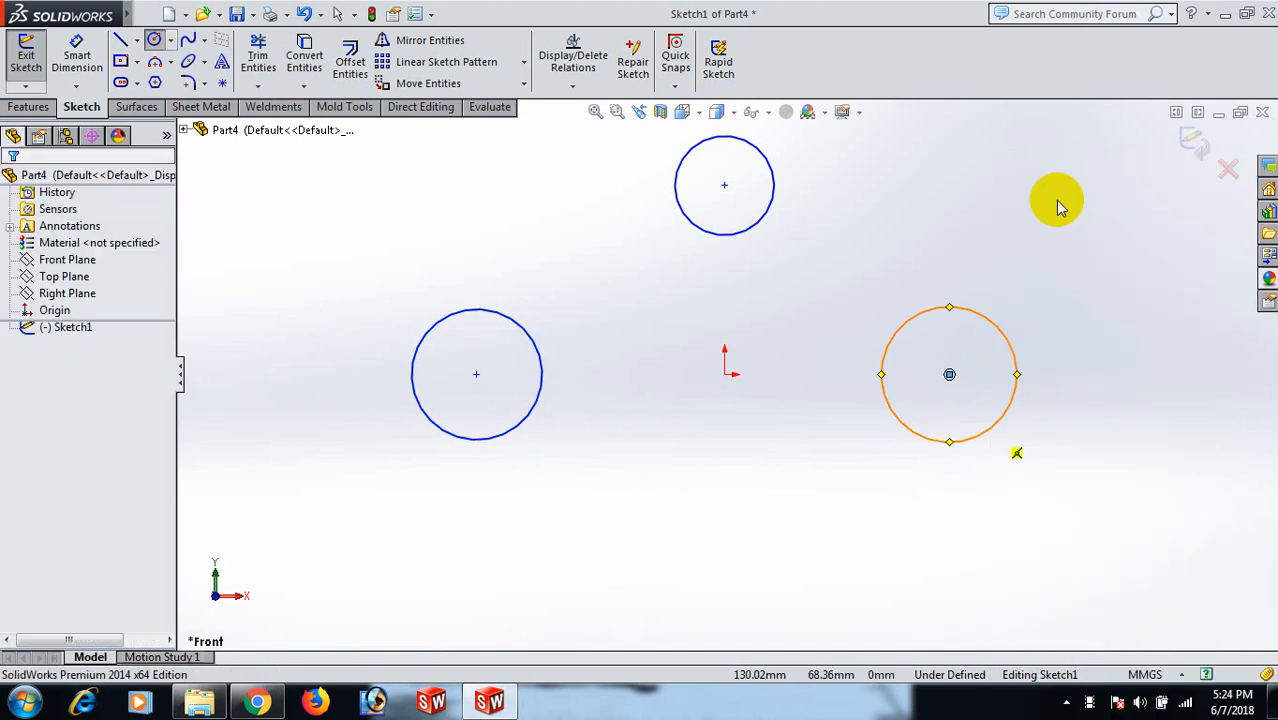
- Dimension the right circle's diameter as 100 mm
key("z")
right_click_drag(959, 440, 964, 378)
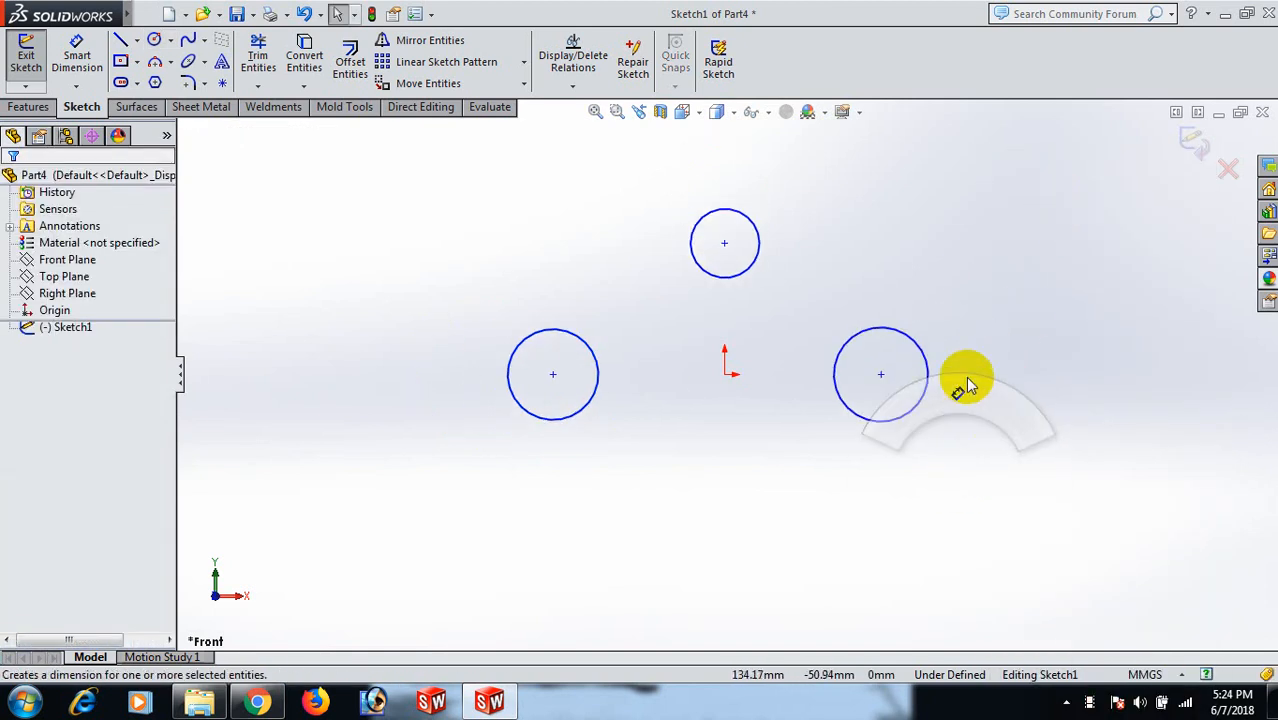
left_click(903, 418)
left_click(1007, 480)
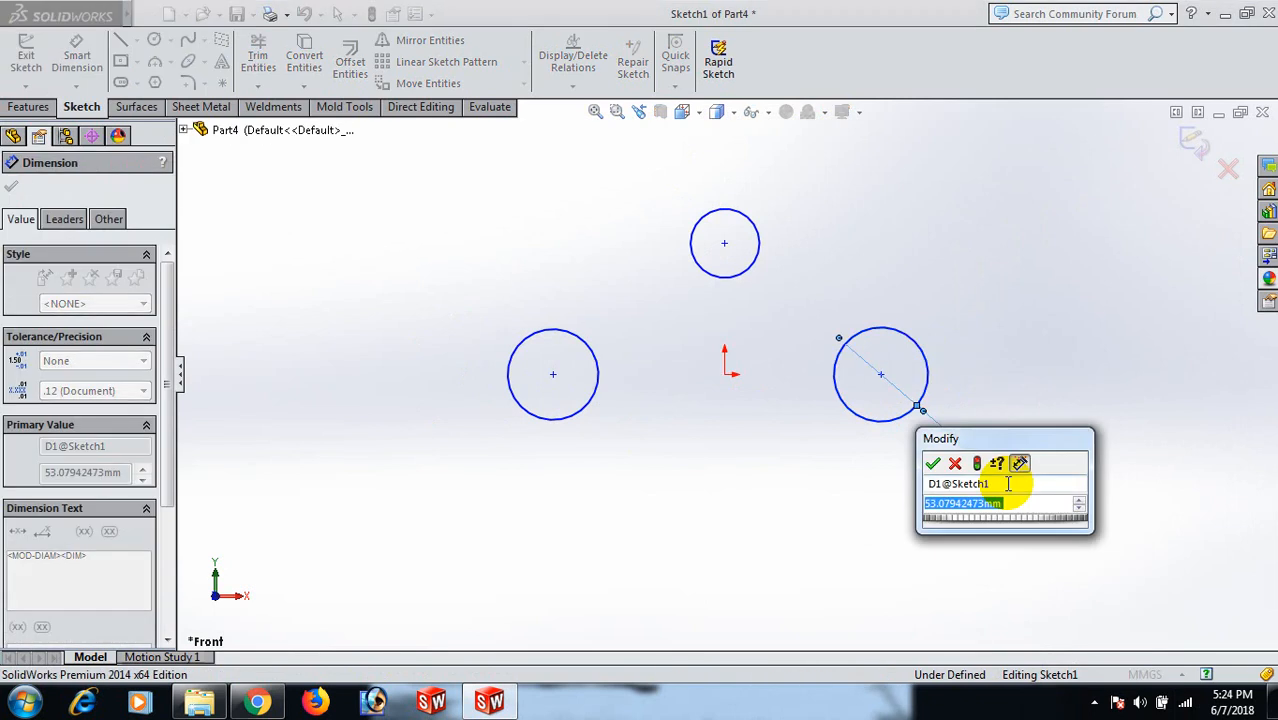
type("100")
key("Return")
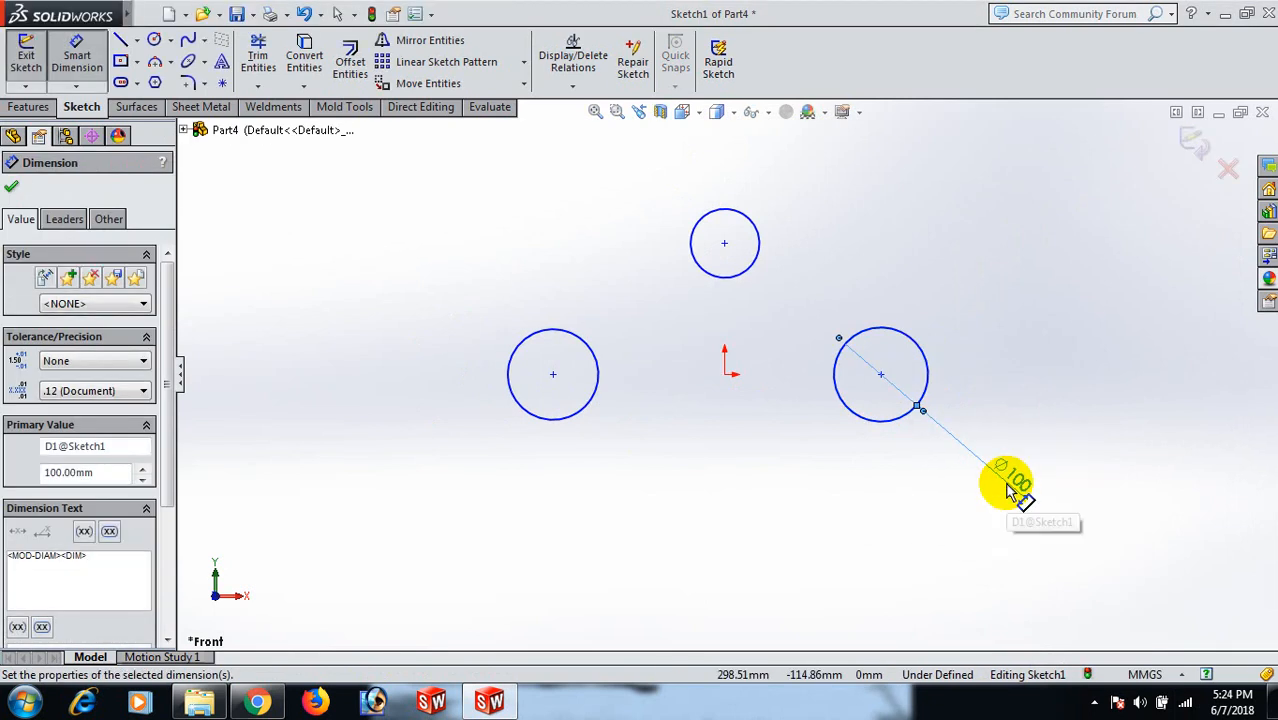
- Add a diameter dimension of 50 mm to the upper circle above the origin
left_click(763, 236)
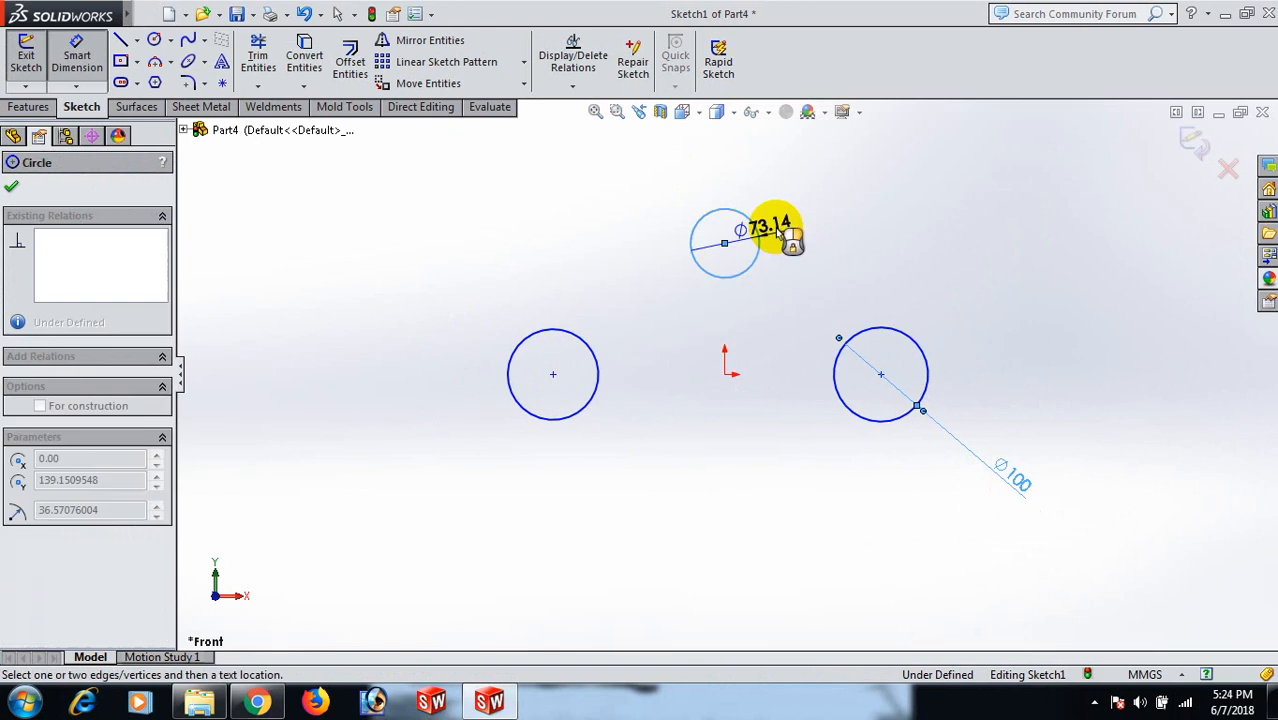
left_click(903, 203)
type("5")
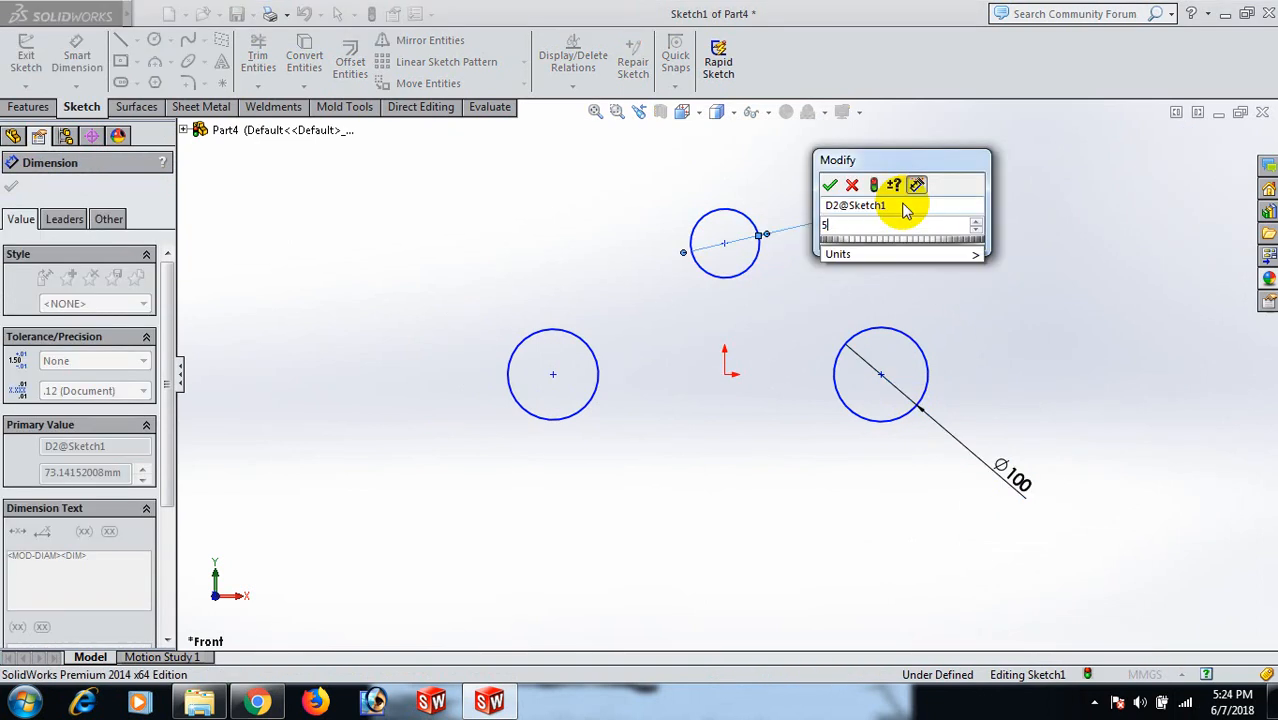
type("0")
key("Return")
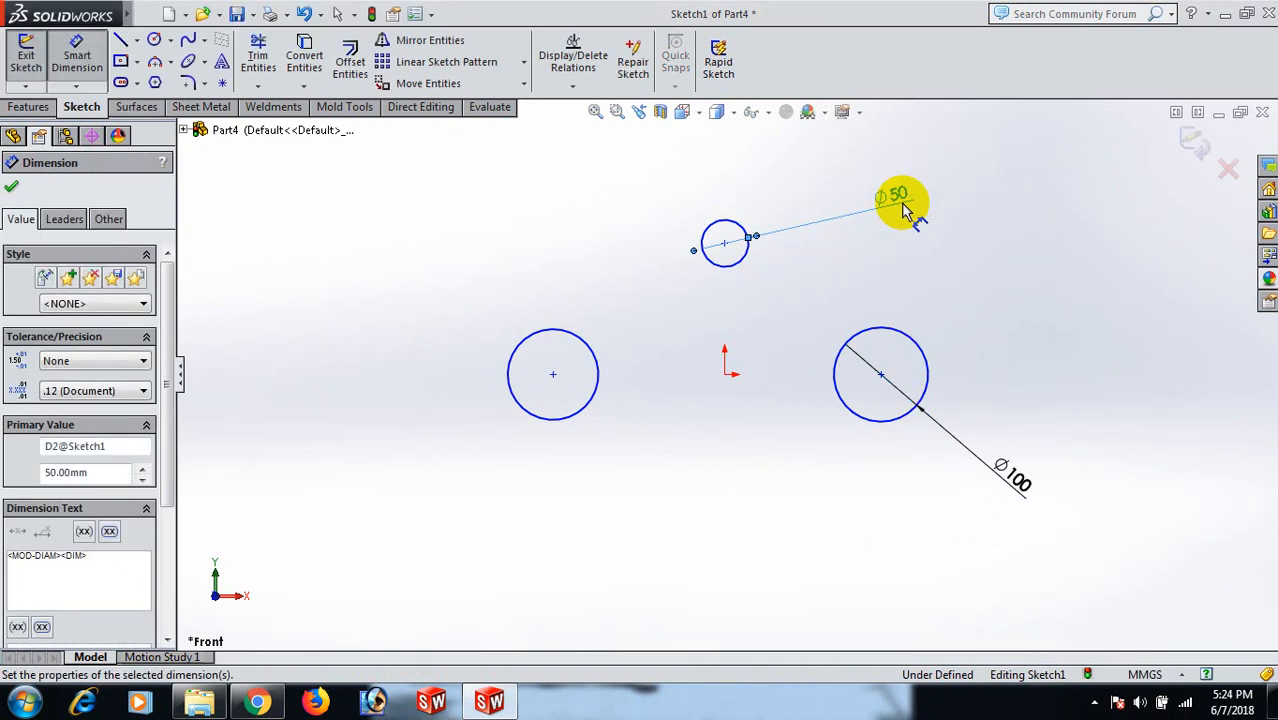
- Change the upper circle's diameter dimension to 65 mm and leave the dimension tool
left_click(908, 198)
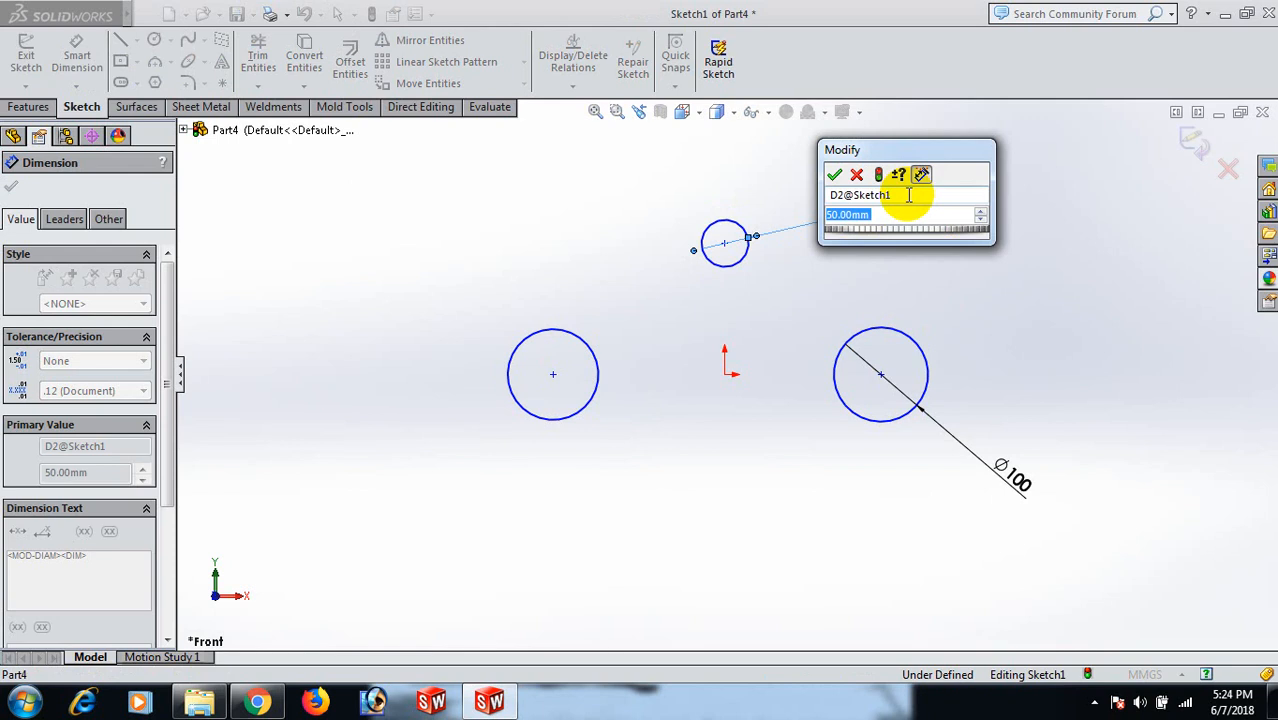
type("65")
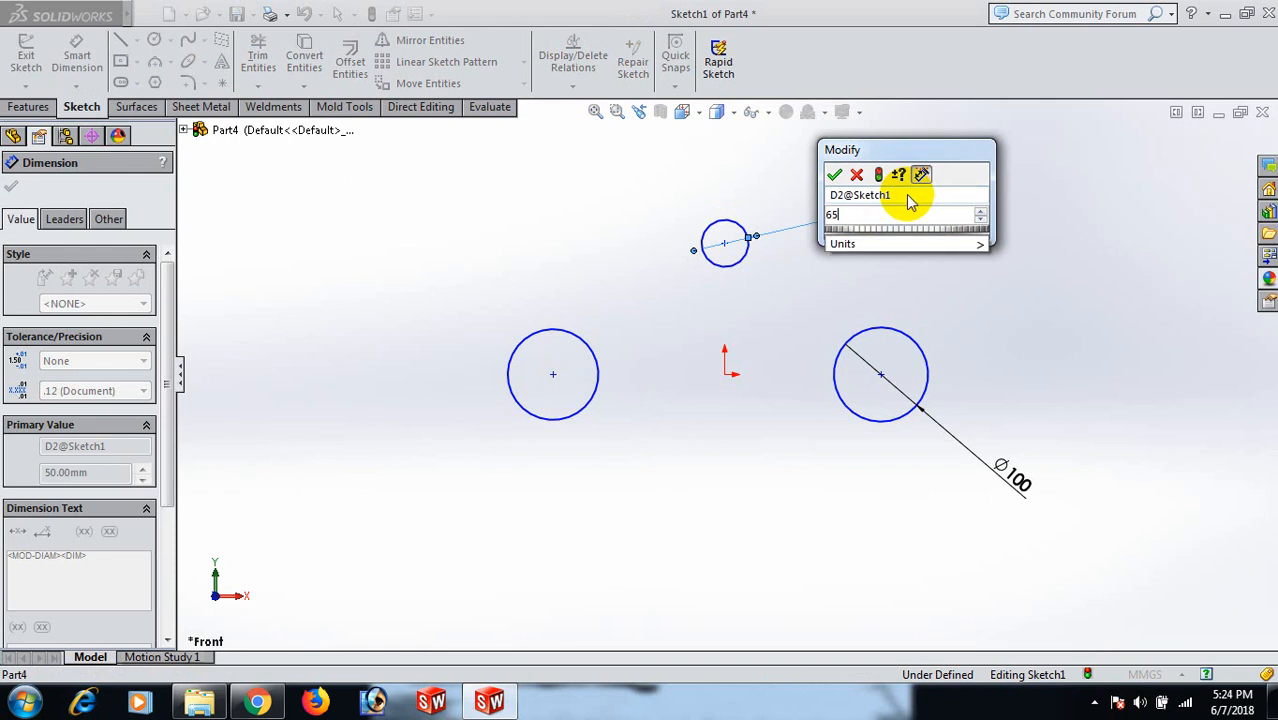
key("Return")
left_click(980, 246)
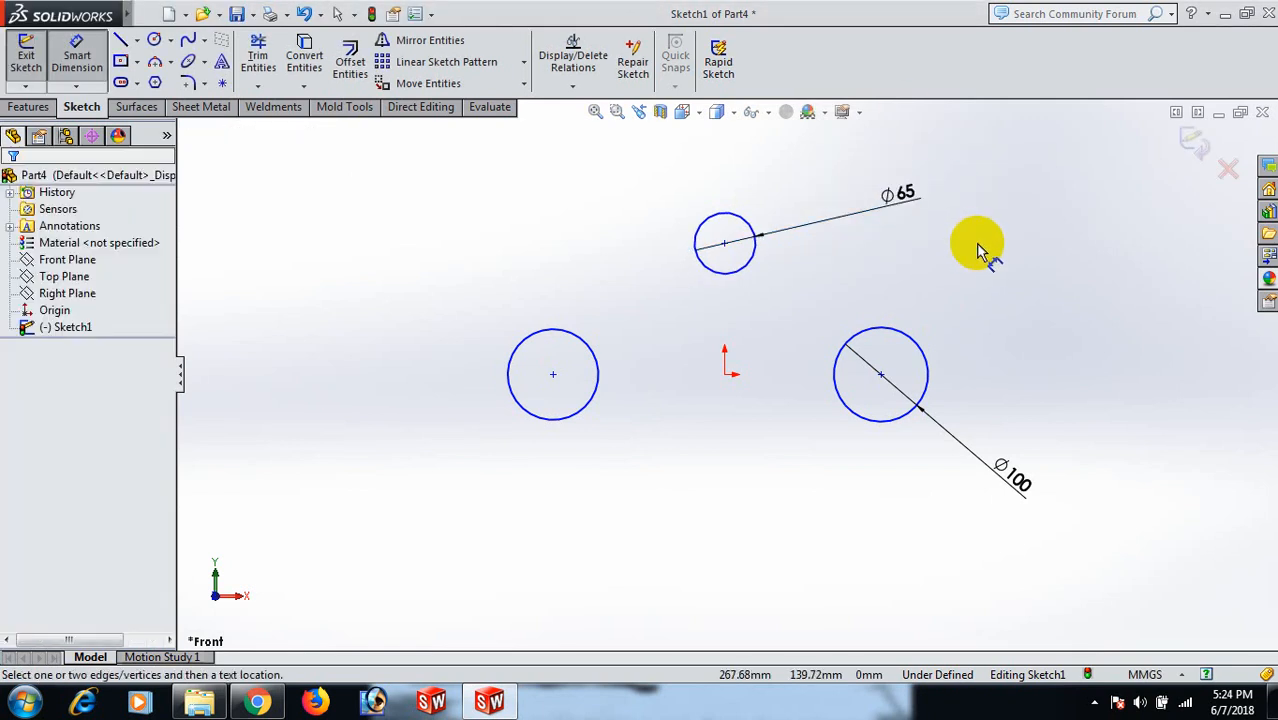
right_click(981, 245)
left_click(1072, 214)
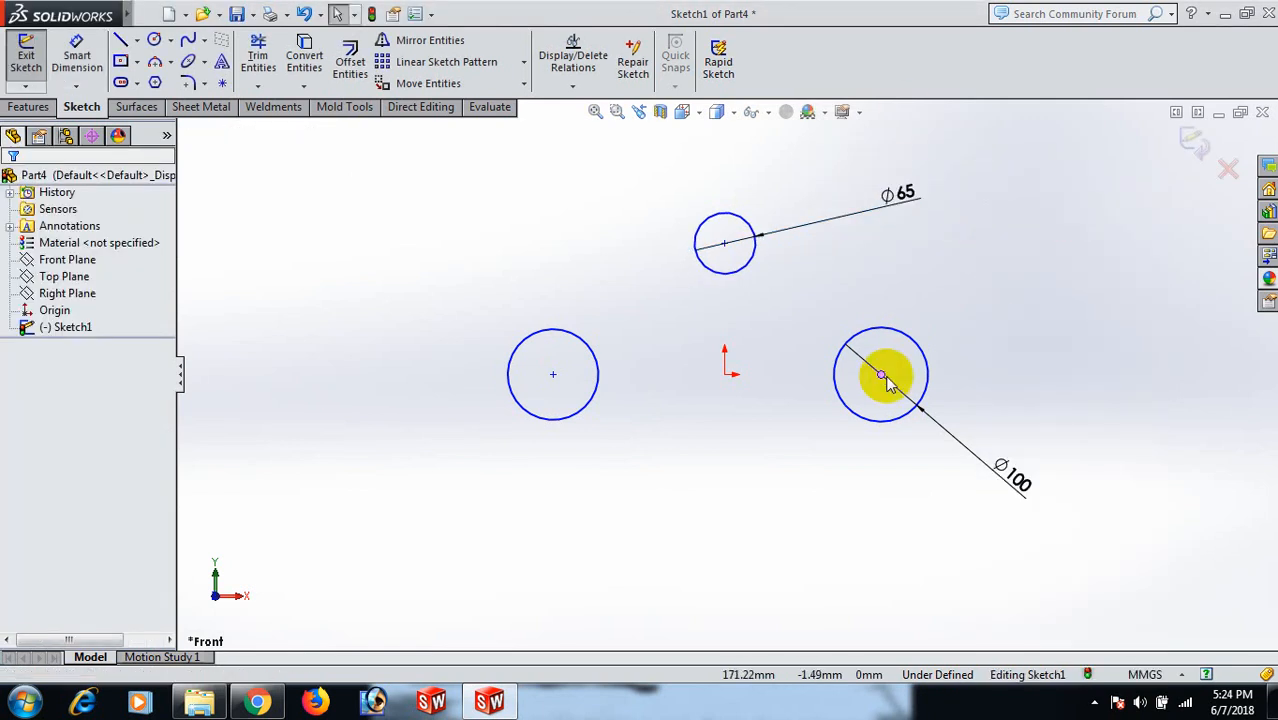
- Add a Horizontal relation between the right circle's centre and the origin
left_click(884, 377)
left_click(725, 374, "ctrl")
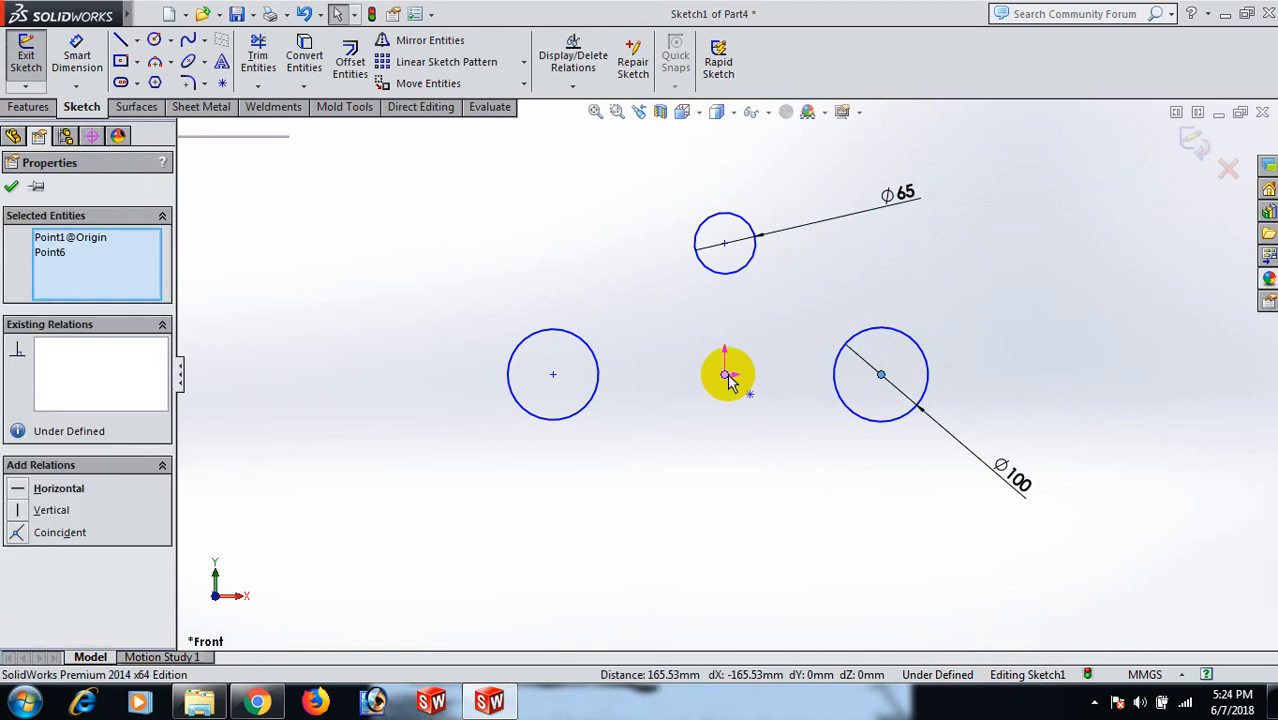
left_click(466, 467)
- Try to add a Horizontal relation between the left circle's centre and the origin
left_click(553, 377)
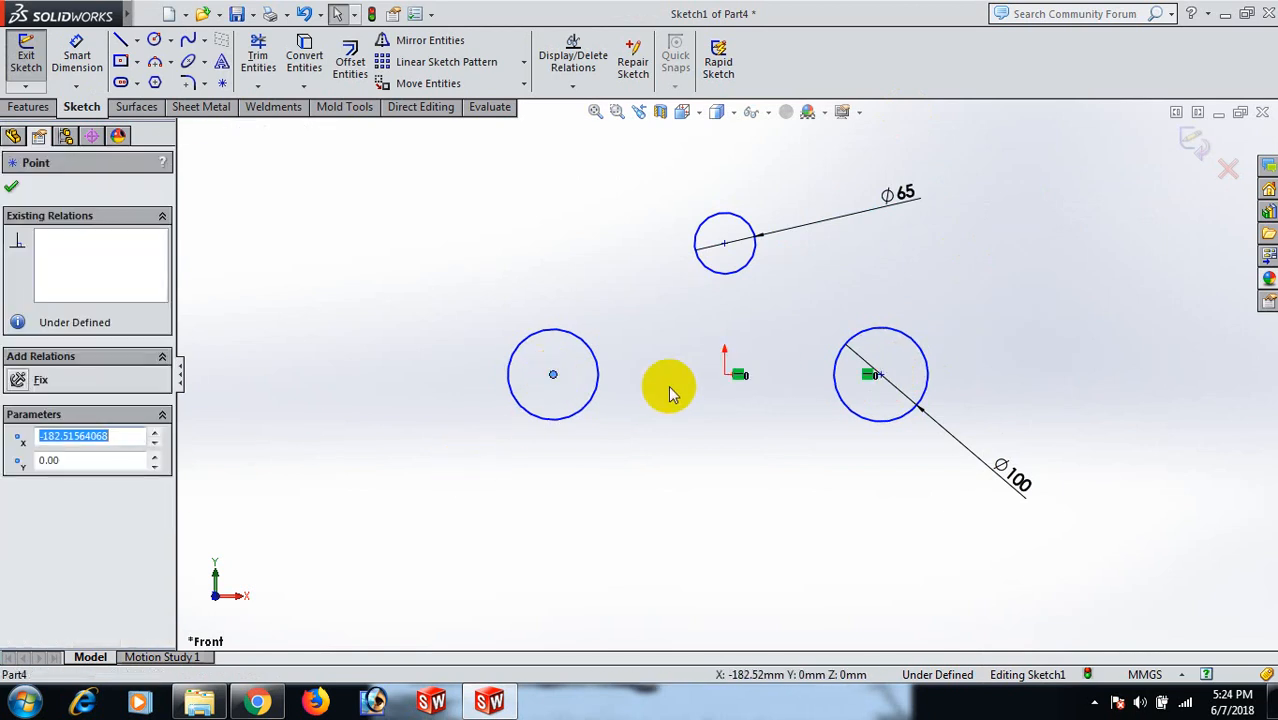
left_click(726, 378, "ctrl")
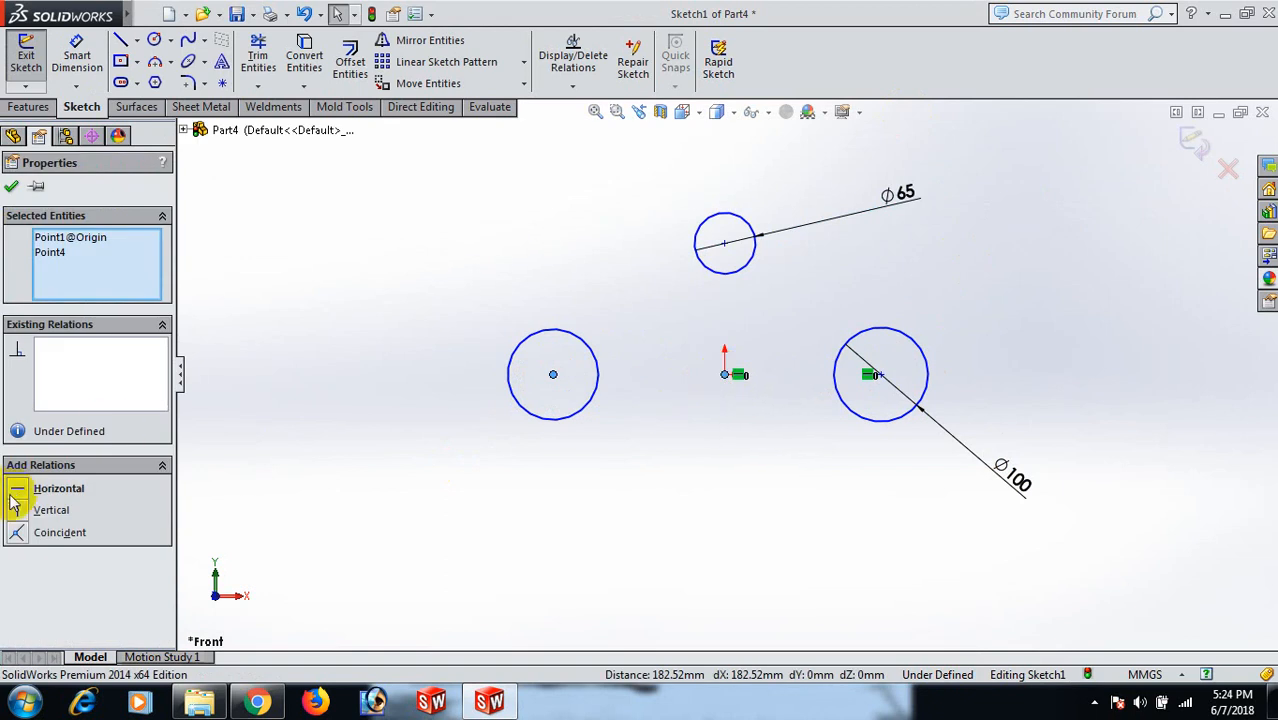
left_click(545, 508)
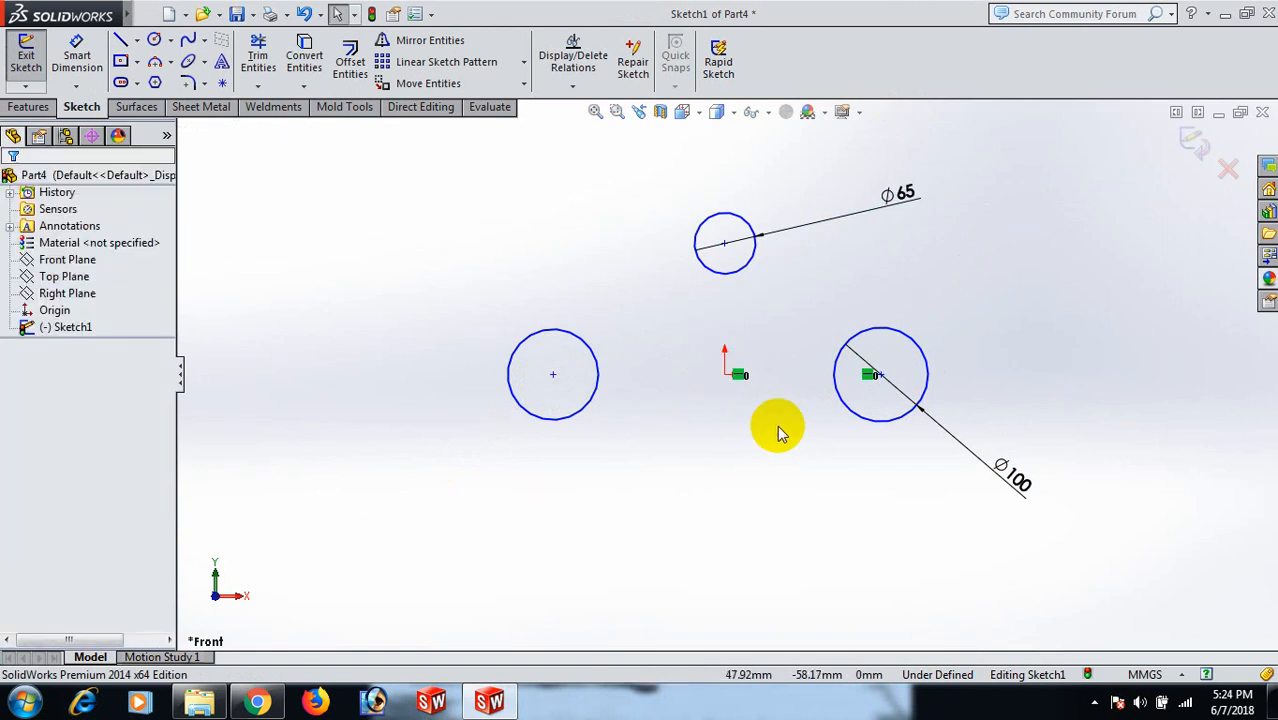
- Add an Equal relation between the left and right circles
left_click(868, 423)
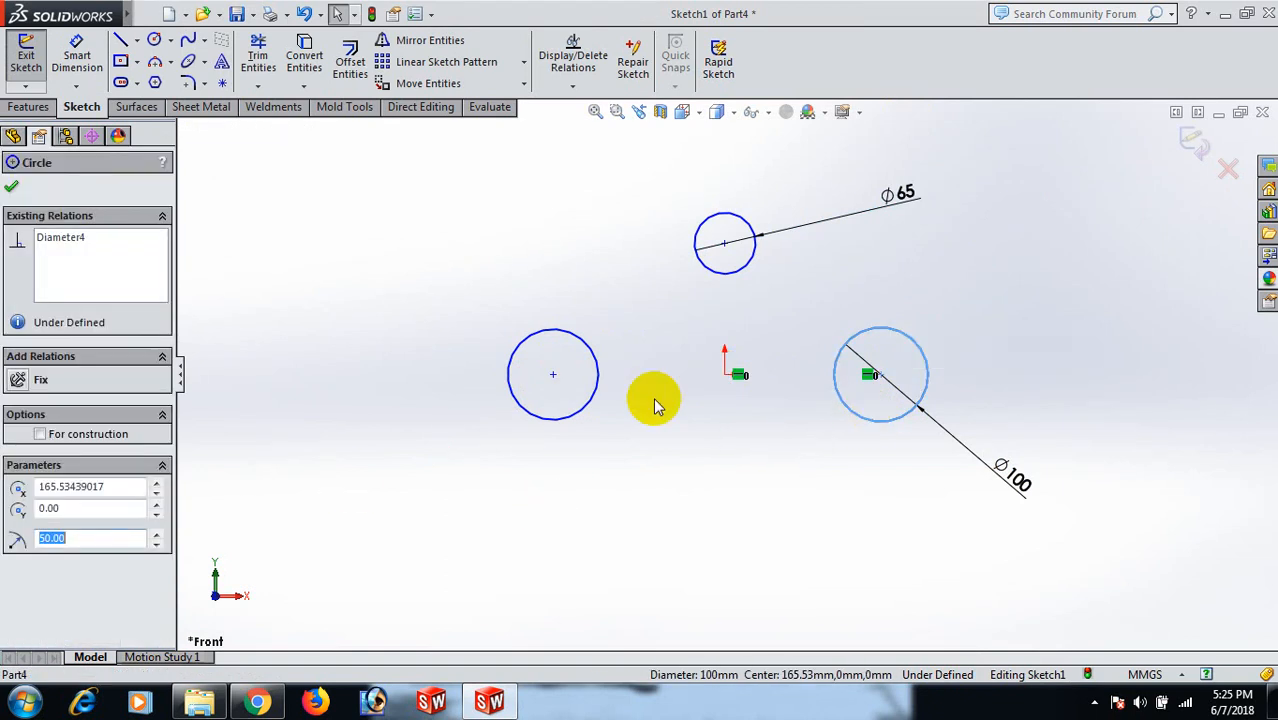
left_click(573, 417, "ctrl")
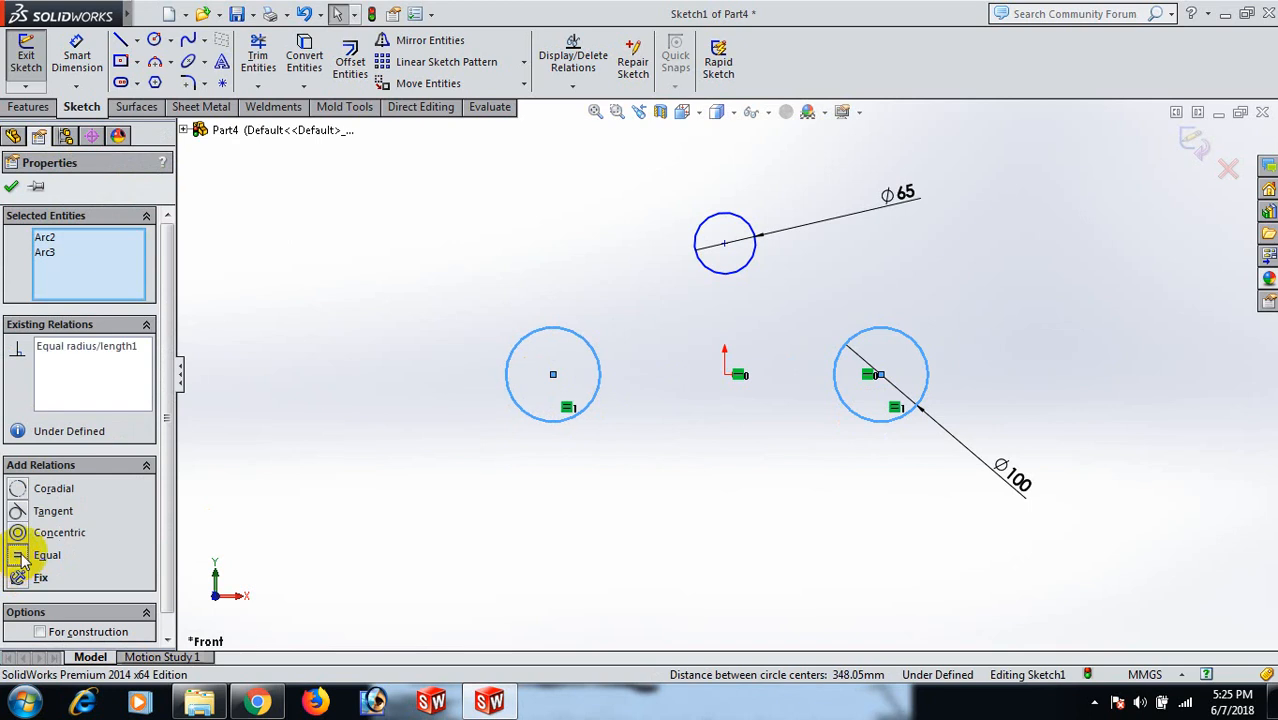
left_click(722, 508)
- Dimension the horizontal distance from the origin to the right circle's centre as 100 mm
right_click_drag(770, 498, 762, 462)
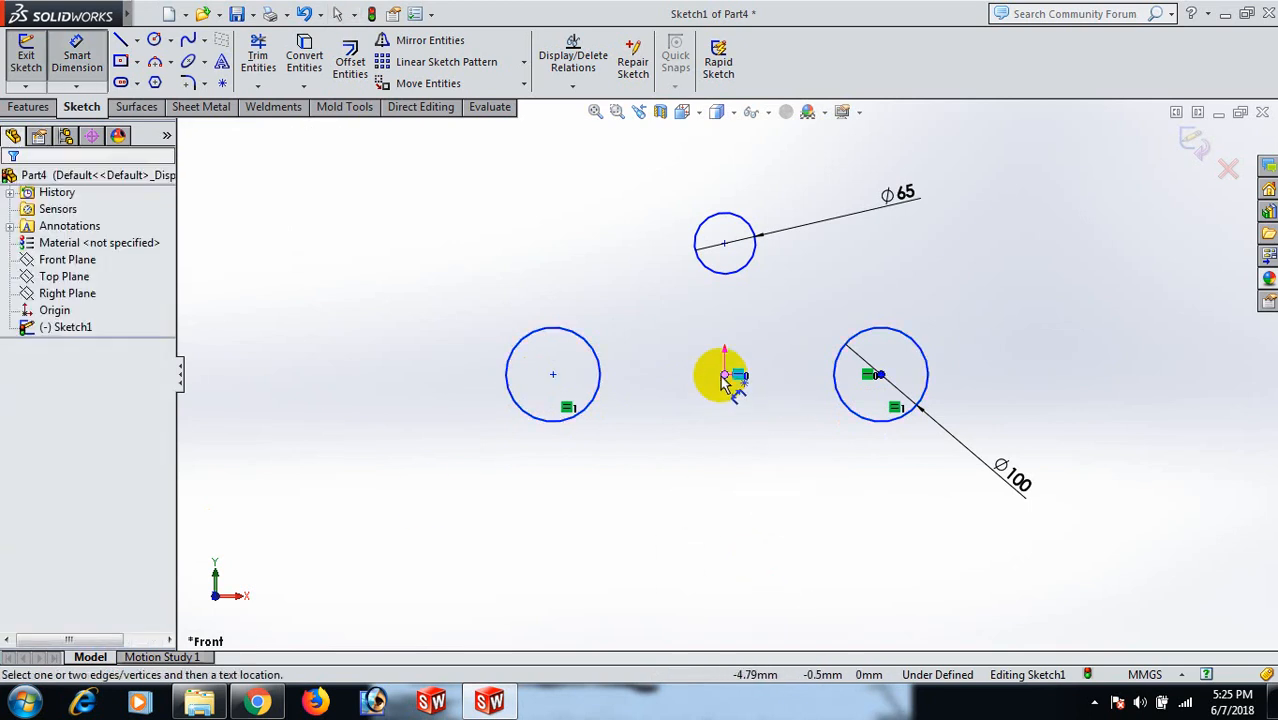
left_click(723, 376)
left_click(878, 376)
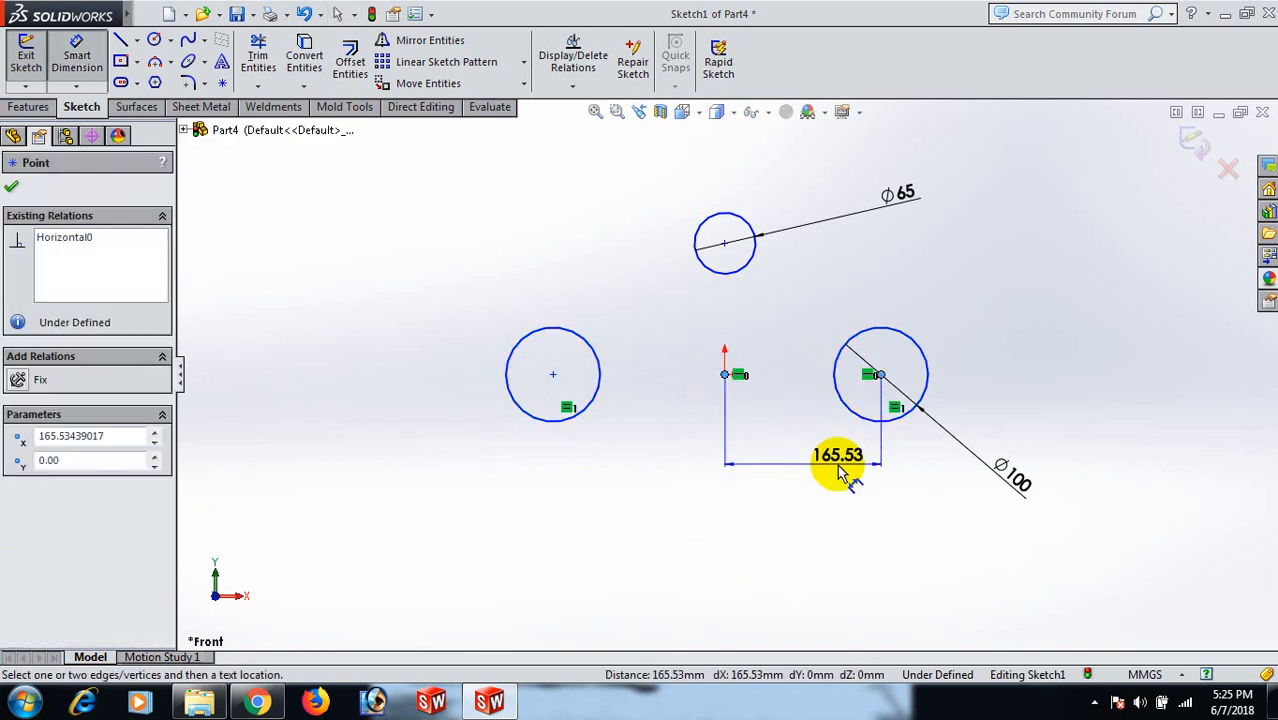
left_click(838, 467)
type("100")
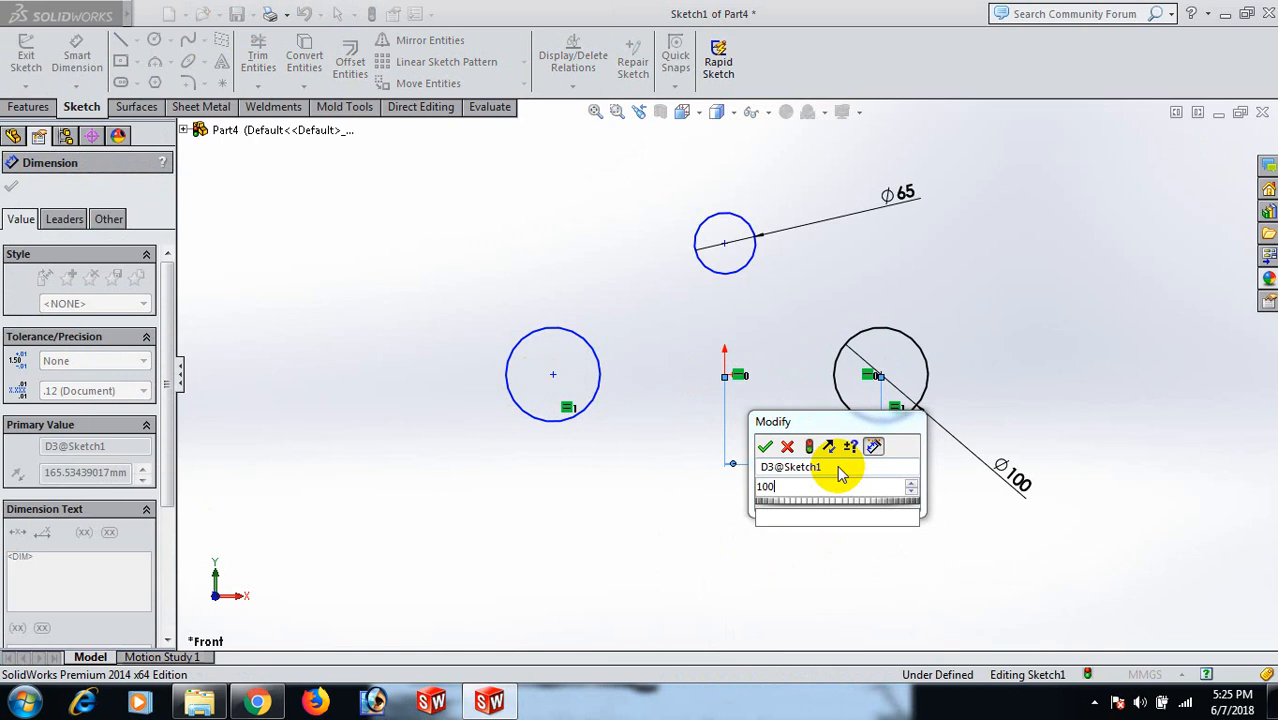
key("Return")
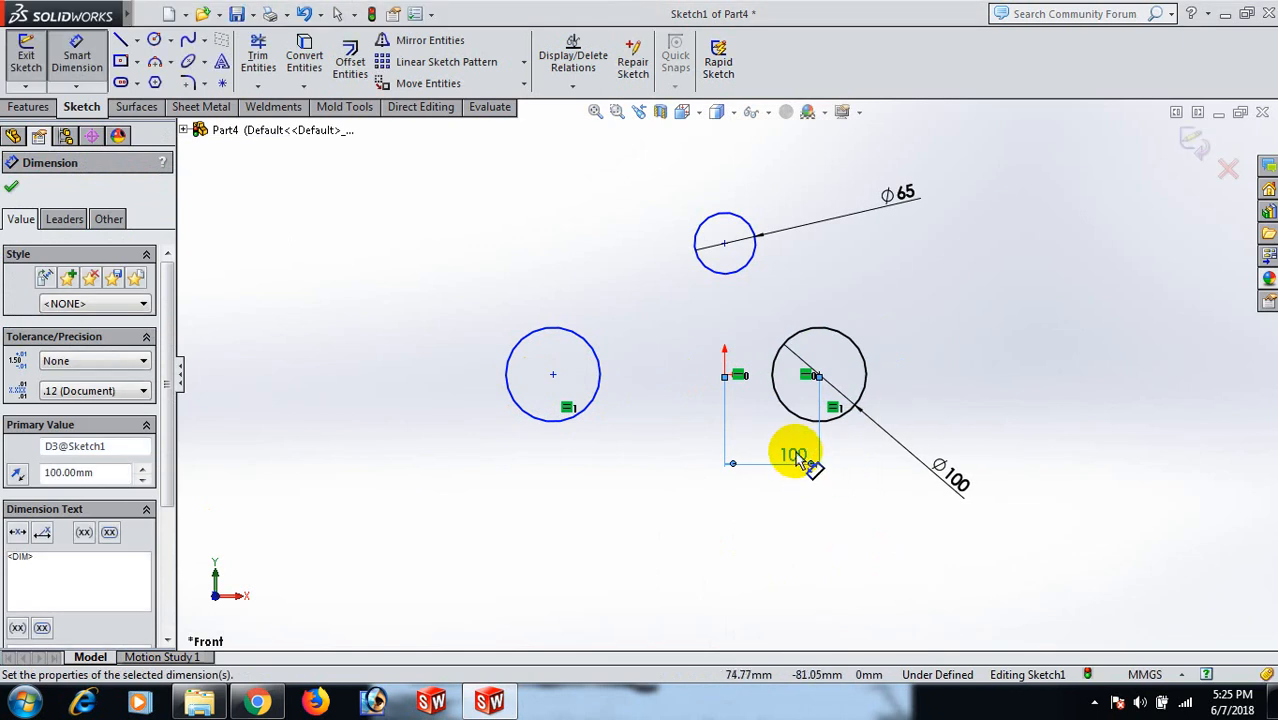
- Change the distance between the origin and the right circle's centre to 200 mm and leave the dimension tool
double_click(793, 453)
type("2")
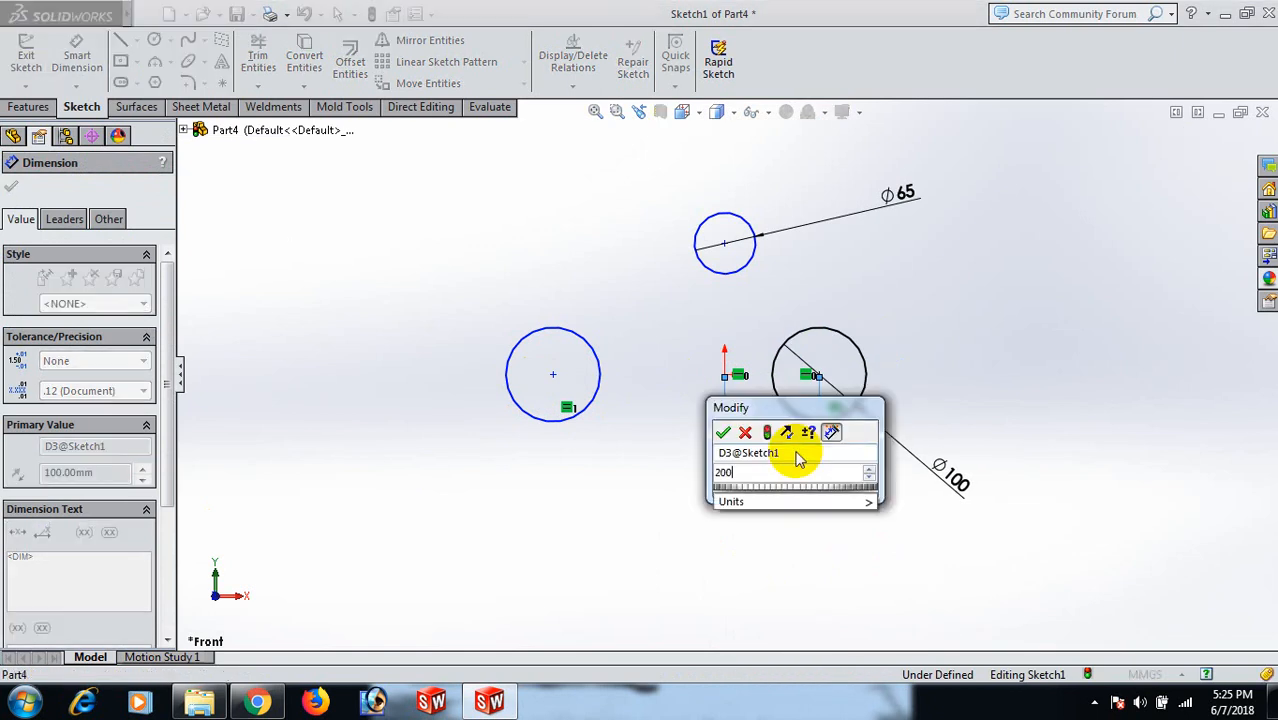
type("00")
key("Return")
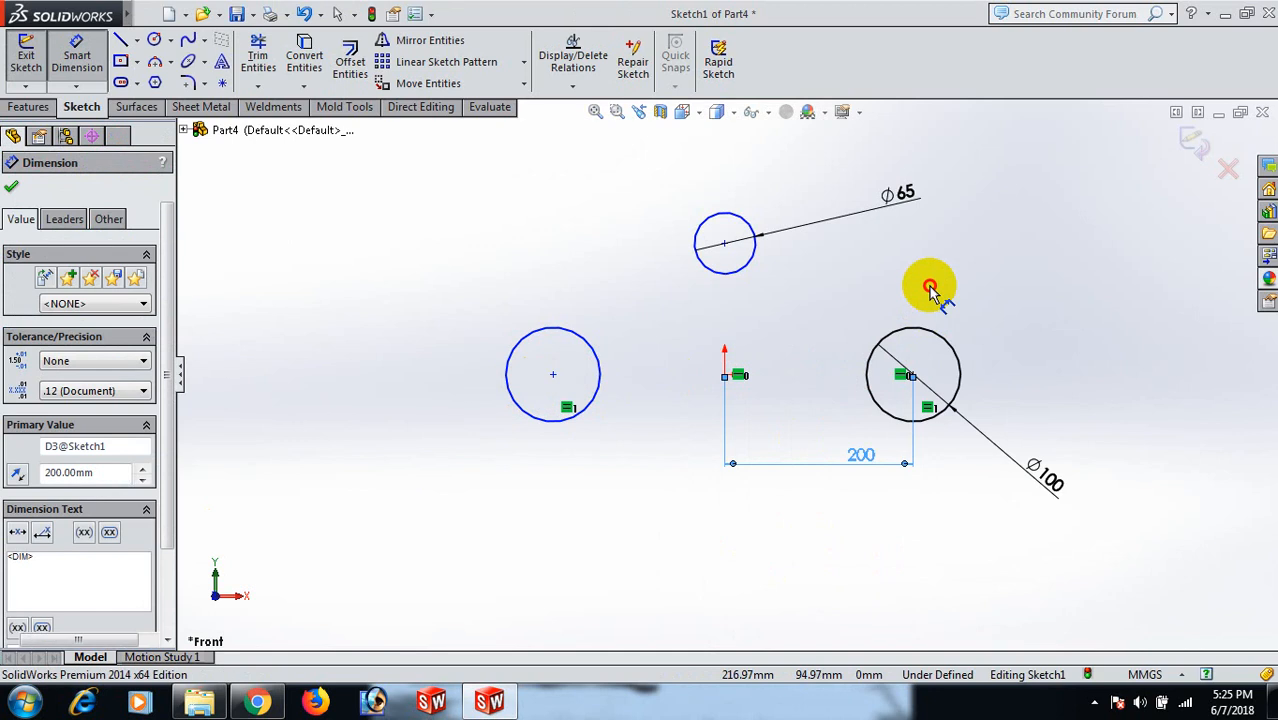
left_click(930, 287)
scroll(918, 298, "up", 3)
scroll(823, 281, "down", 2)
right_click(917, 330)
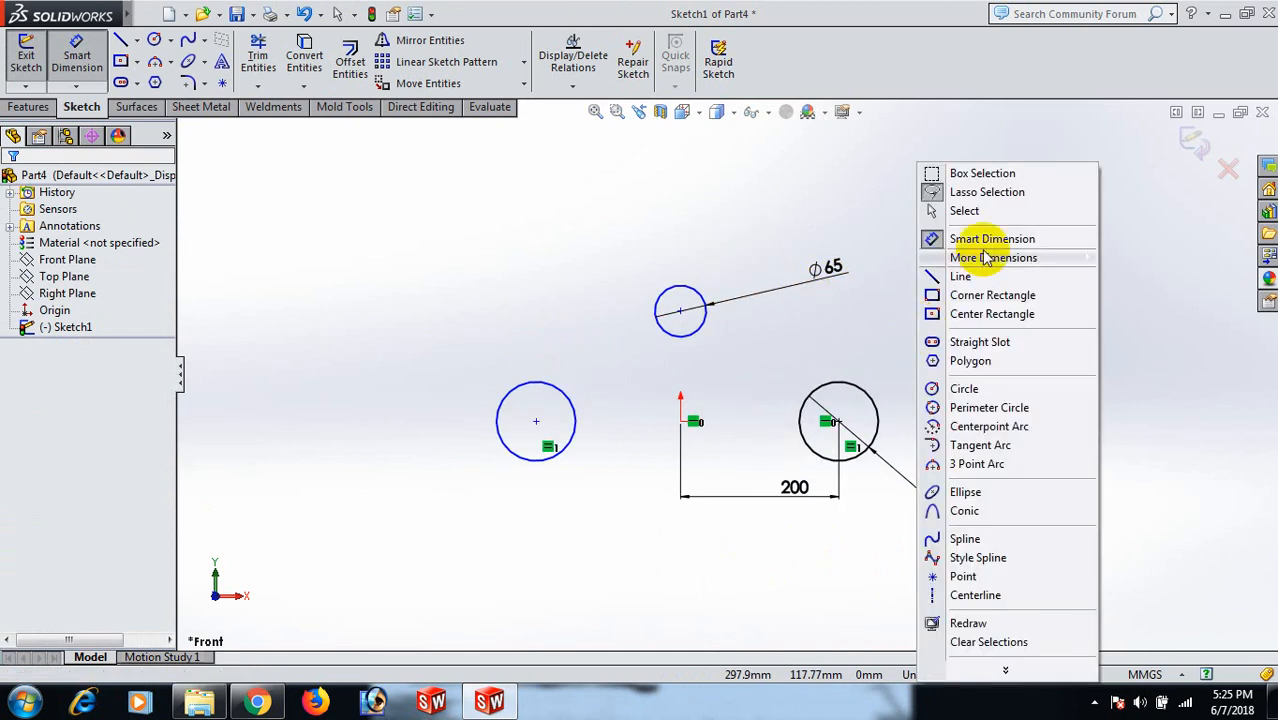
left_click(966, 210)
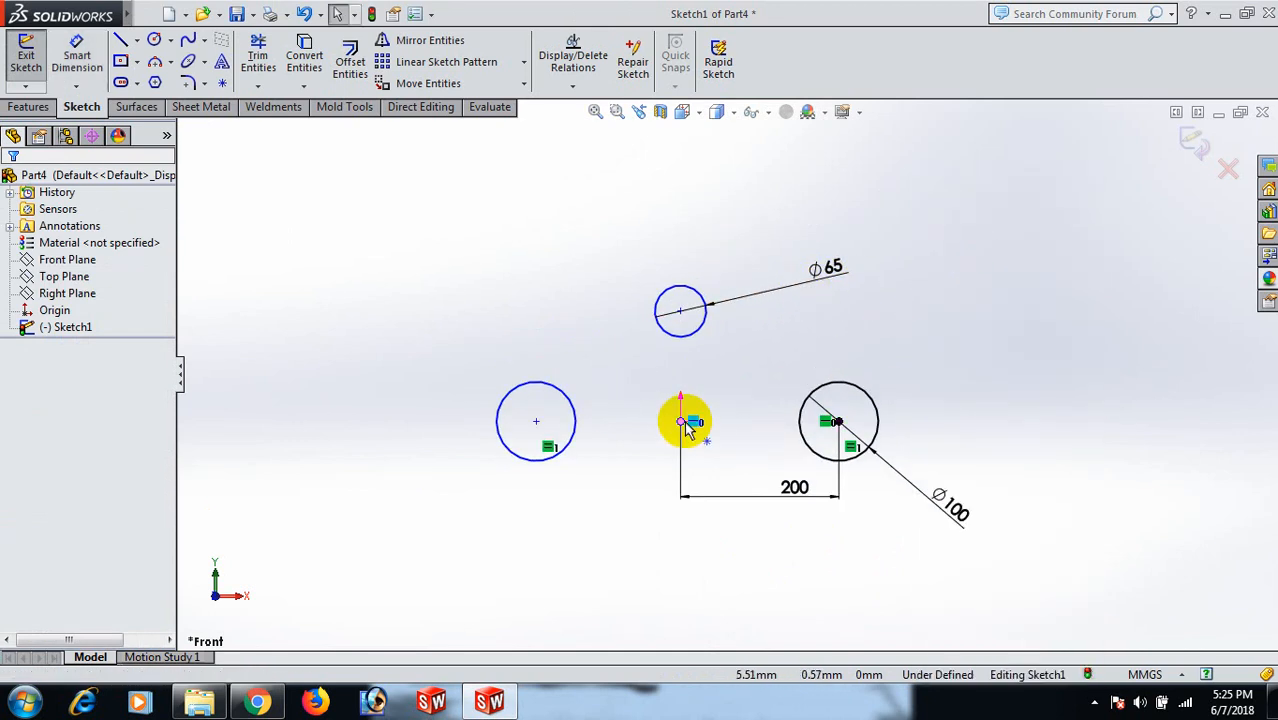
- Dimension the vertical distance from the origin to the upper circle's centre as 250 mm and leave the dimension tool
left_click(685, 423)
right_click_drag(713, 386, 750, 325)
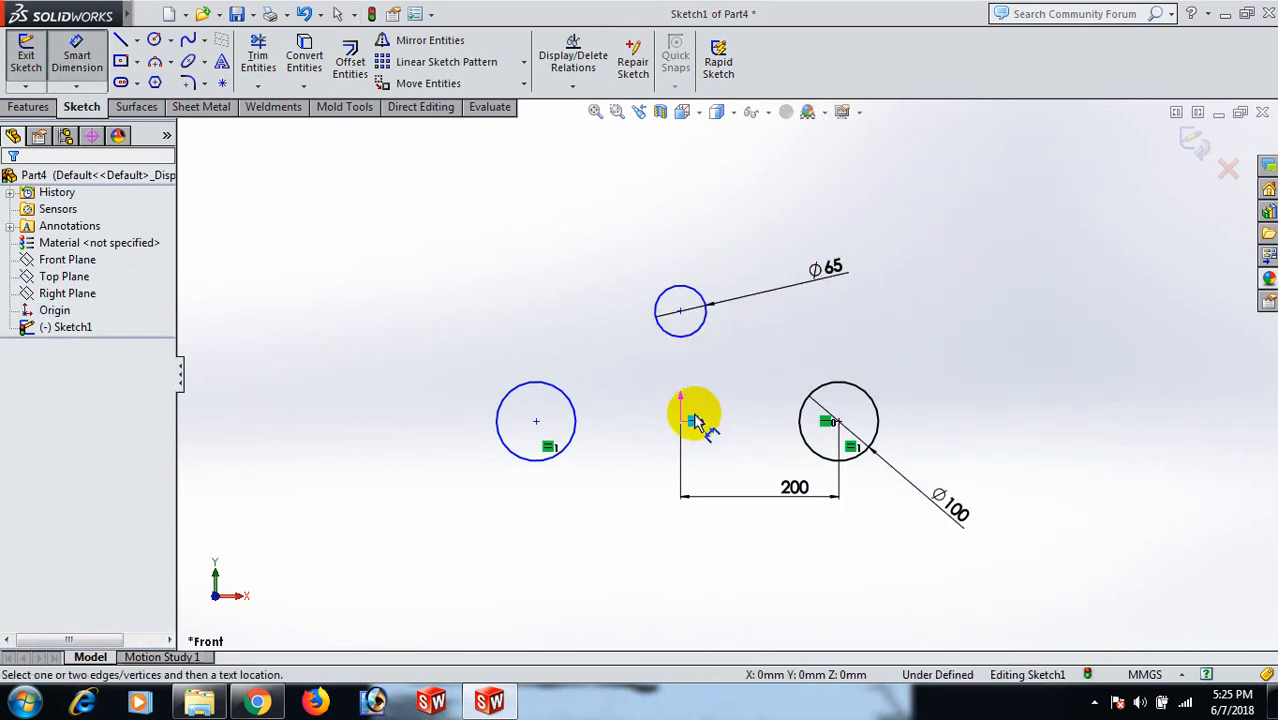
left_click(679, 320)
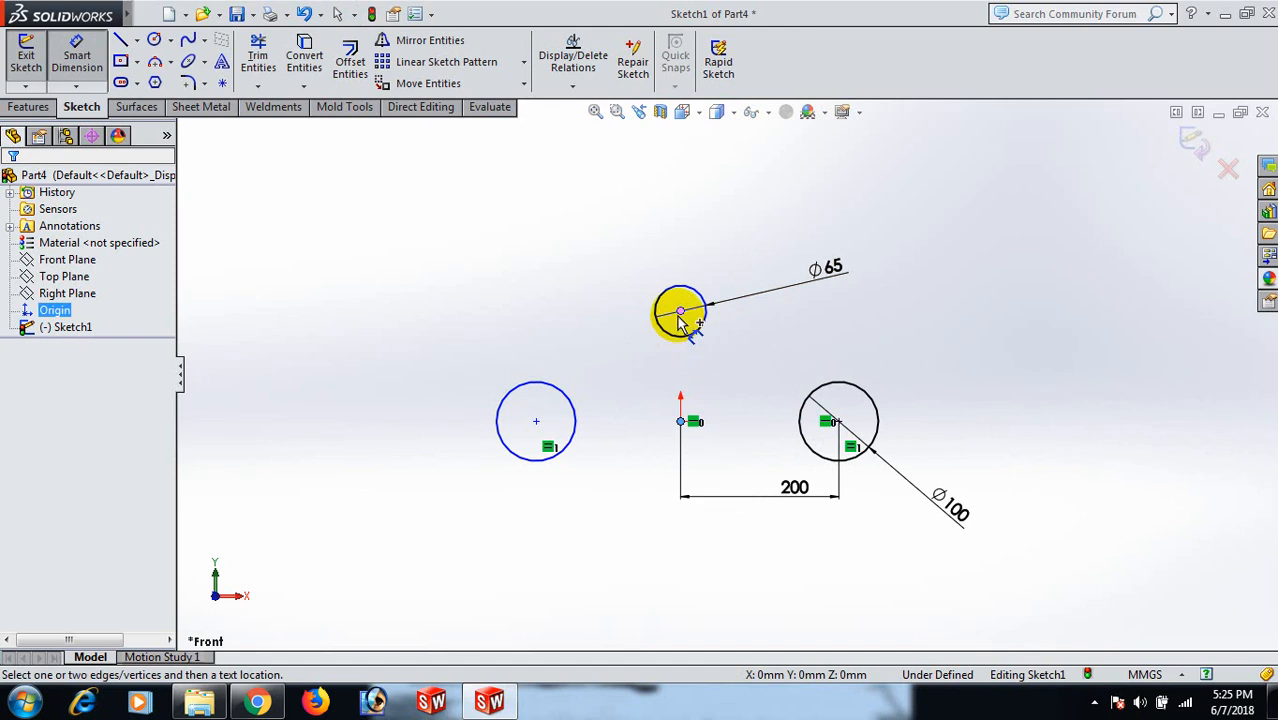
left_click(938, 366)
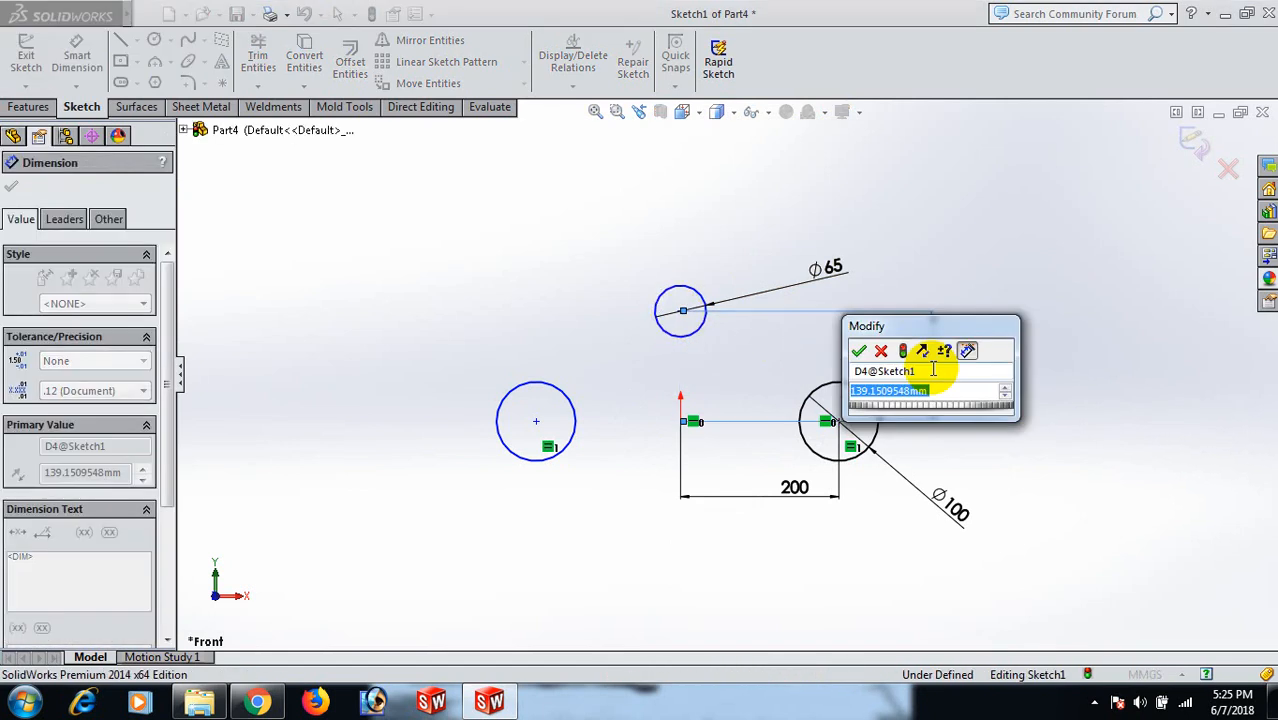
type("250")
key("Return")
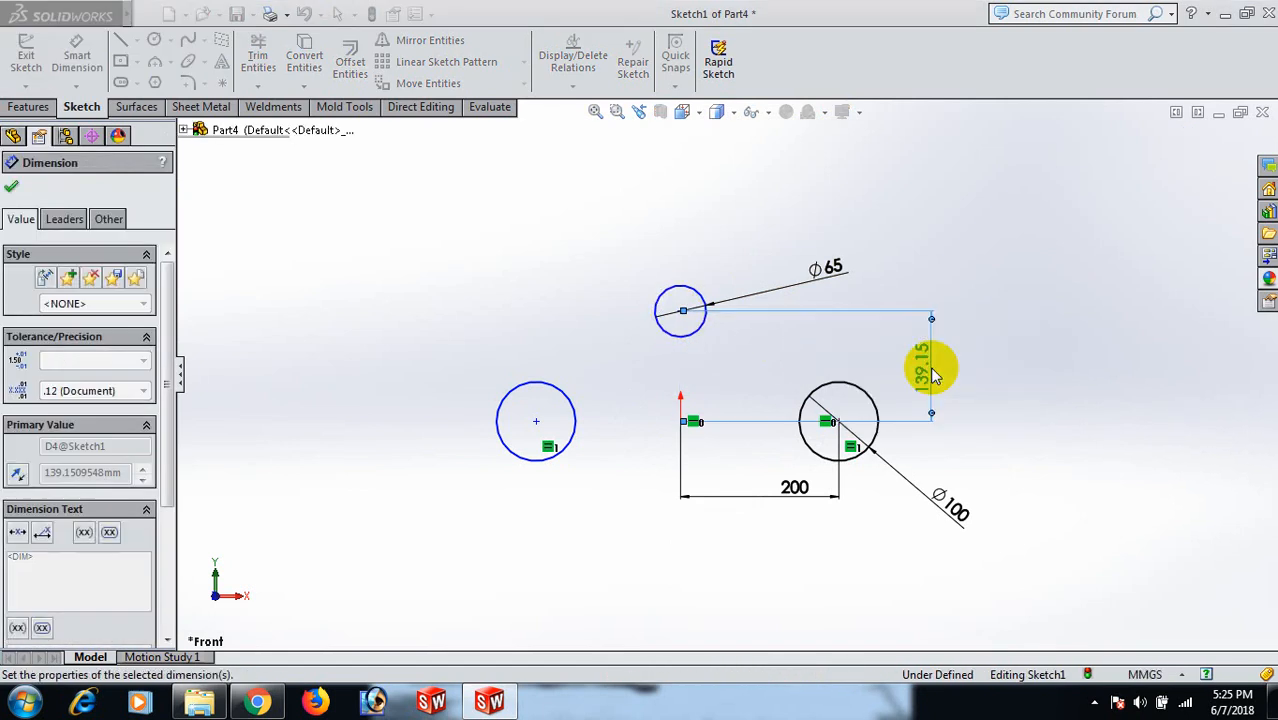
left_click(1047, 344)
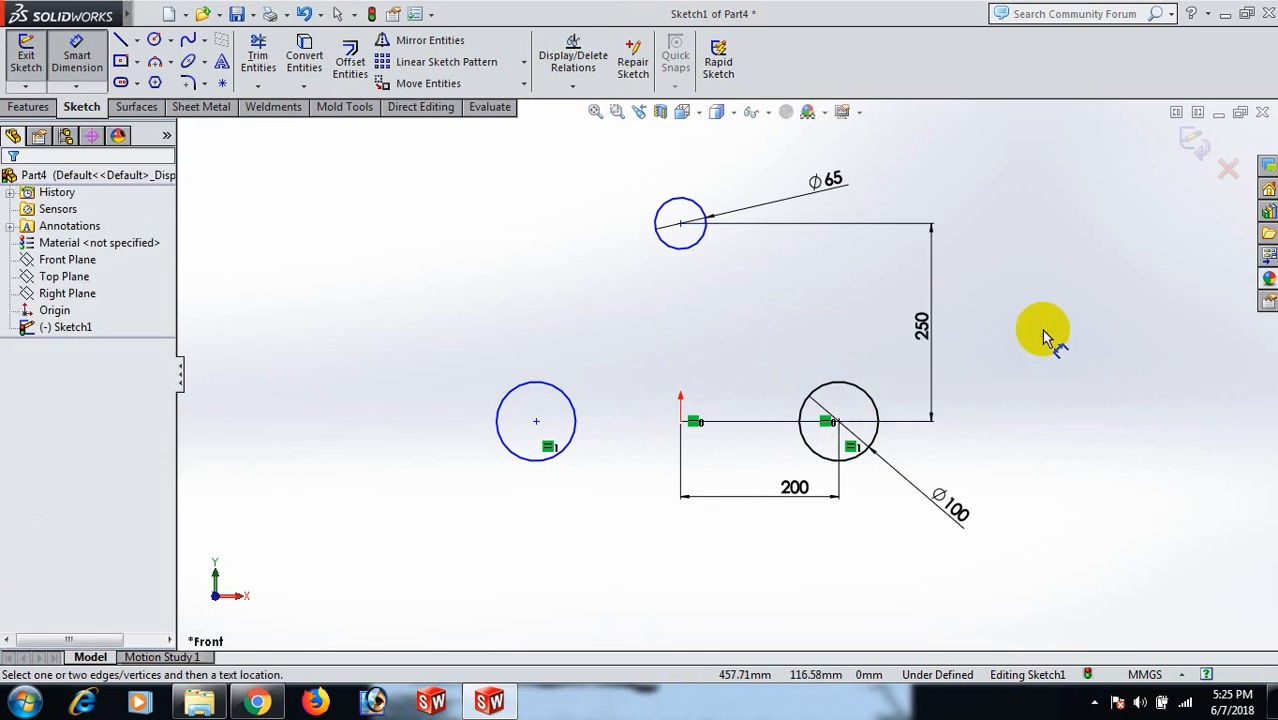
right_click(1047, 344)
left_click(1144, 212)
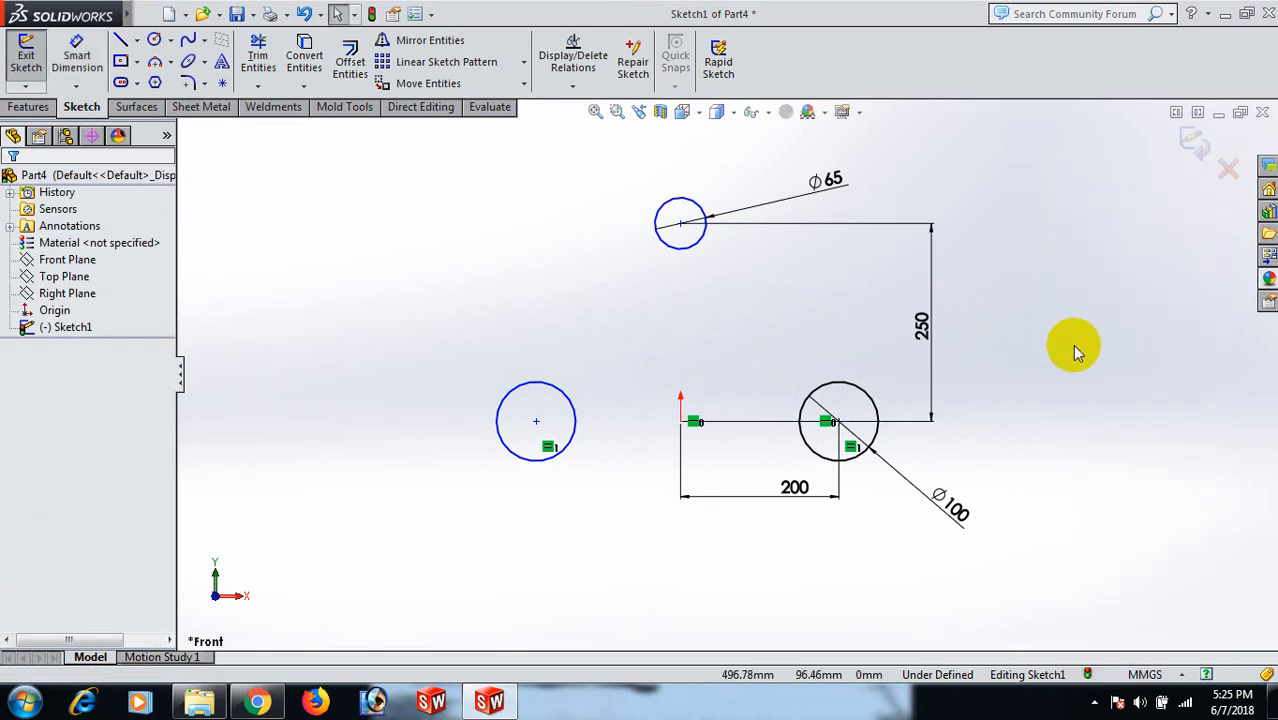
- Add a Vertical relation between the origin and the upper circle's centre
left_click(681, 423)
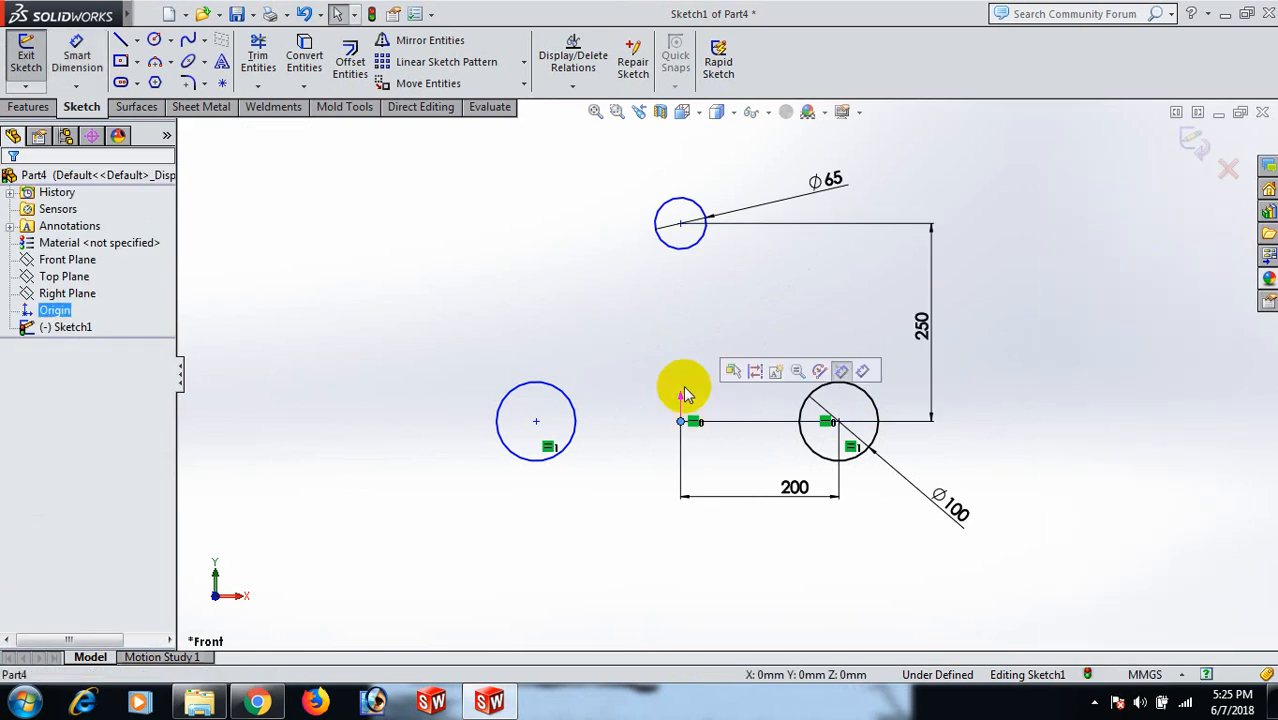
left_click(680, 224, "ctrl")
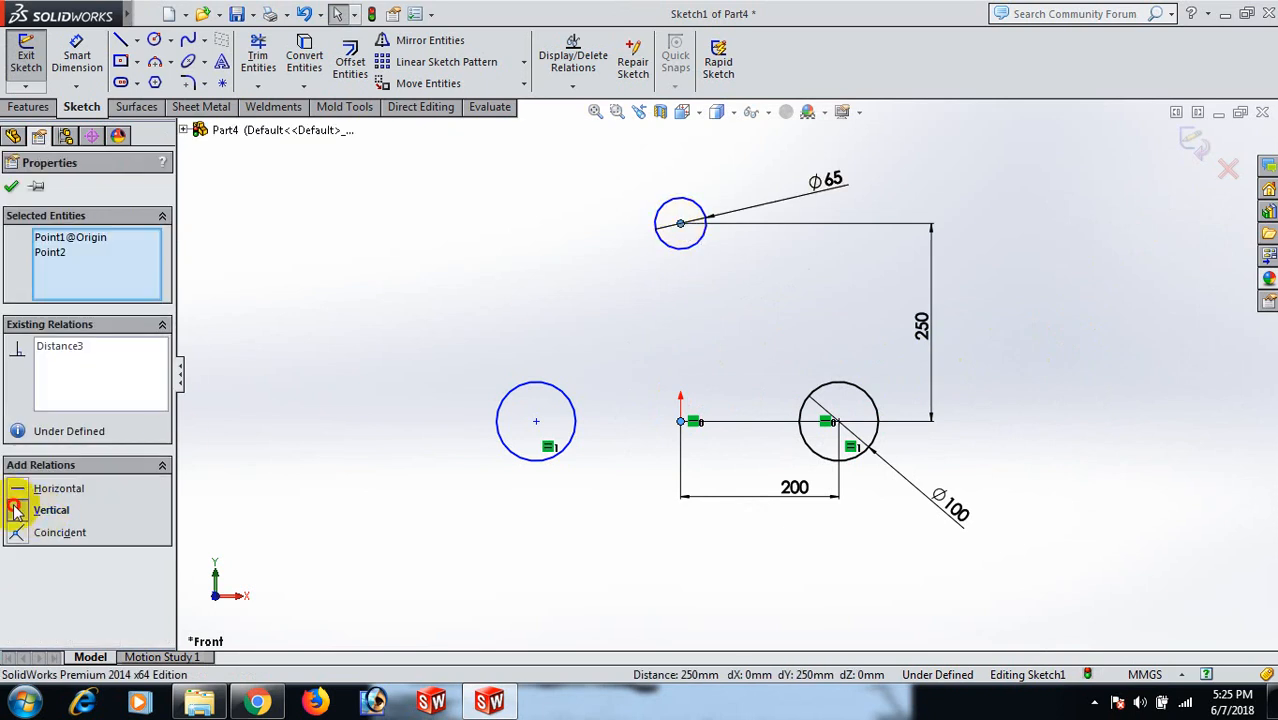
left_click(466, 365)
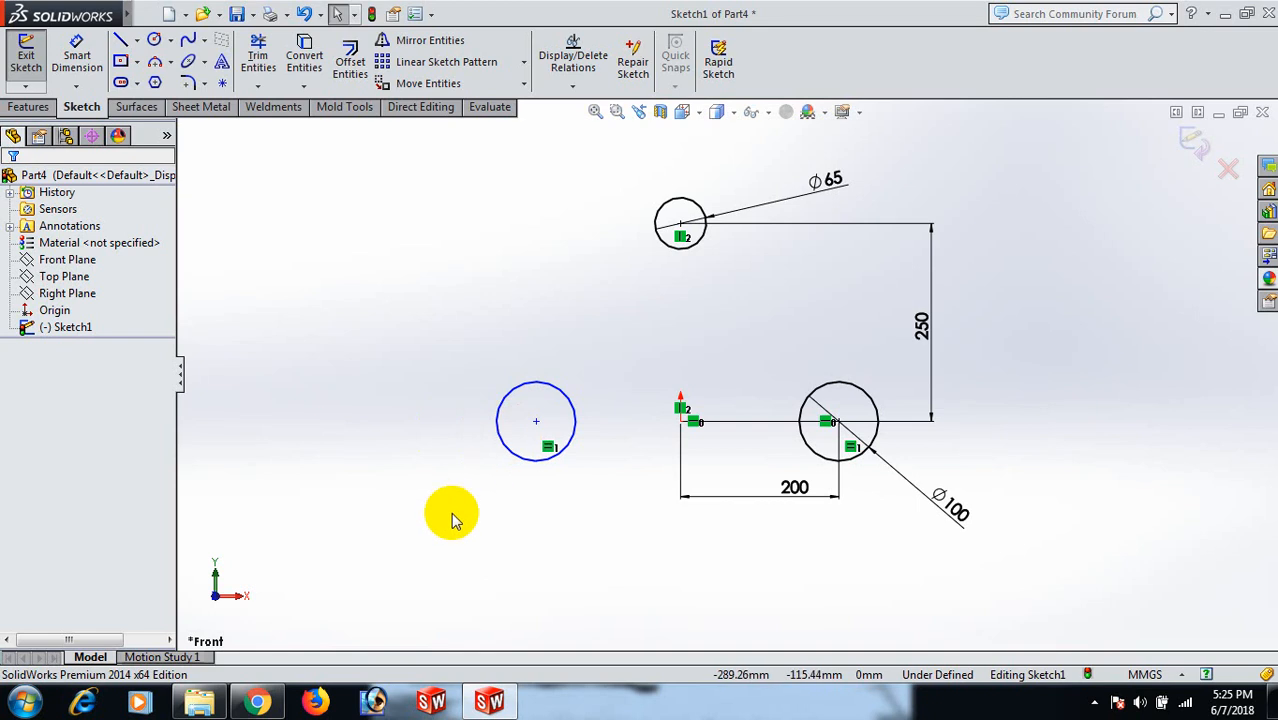
- Dimension the distance between the left circle's centre and the origin as 200 mm and leave the dimension tool
right_click_drag(466, 510, 530, 466)
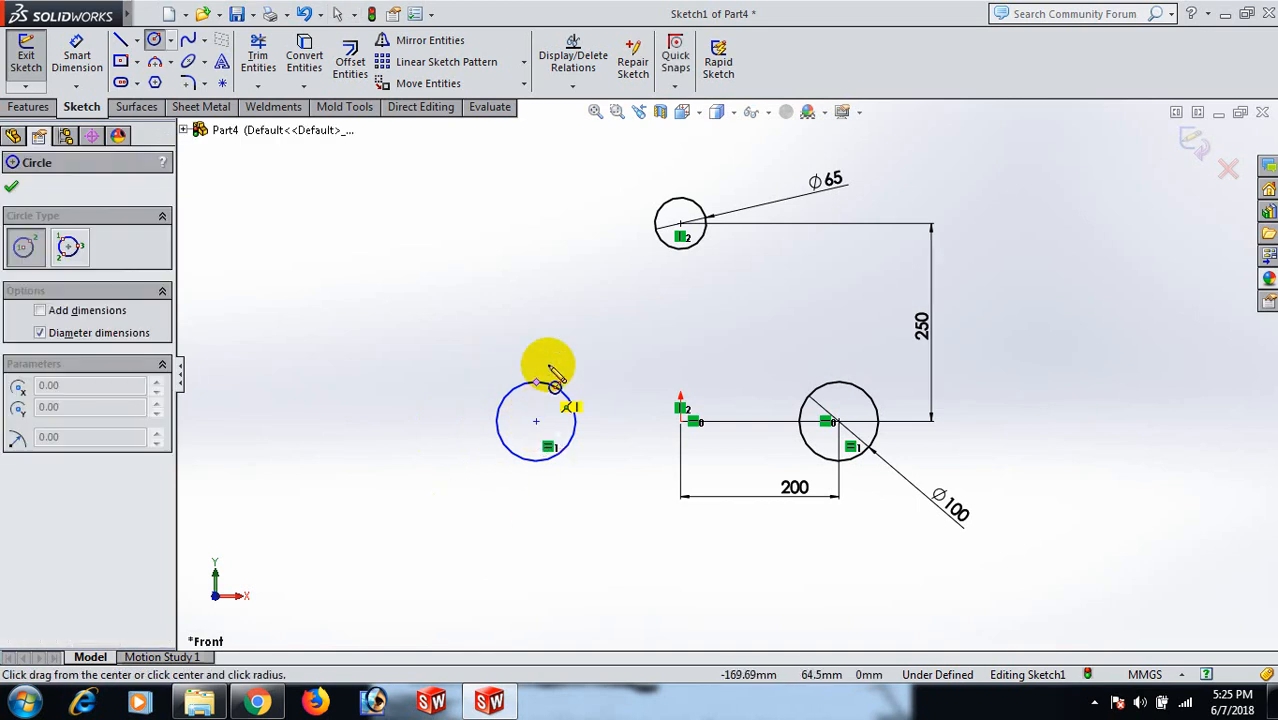
right_click_drag(549, 362, 600, 262)
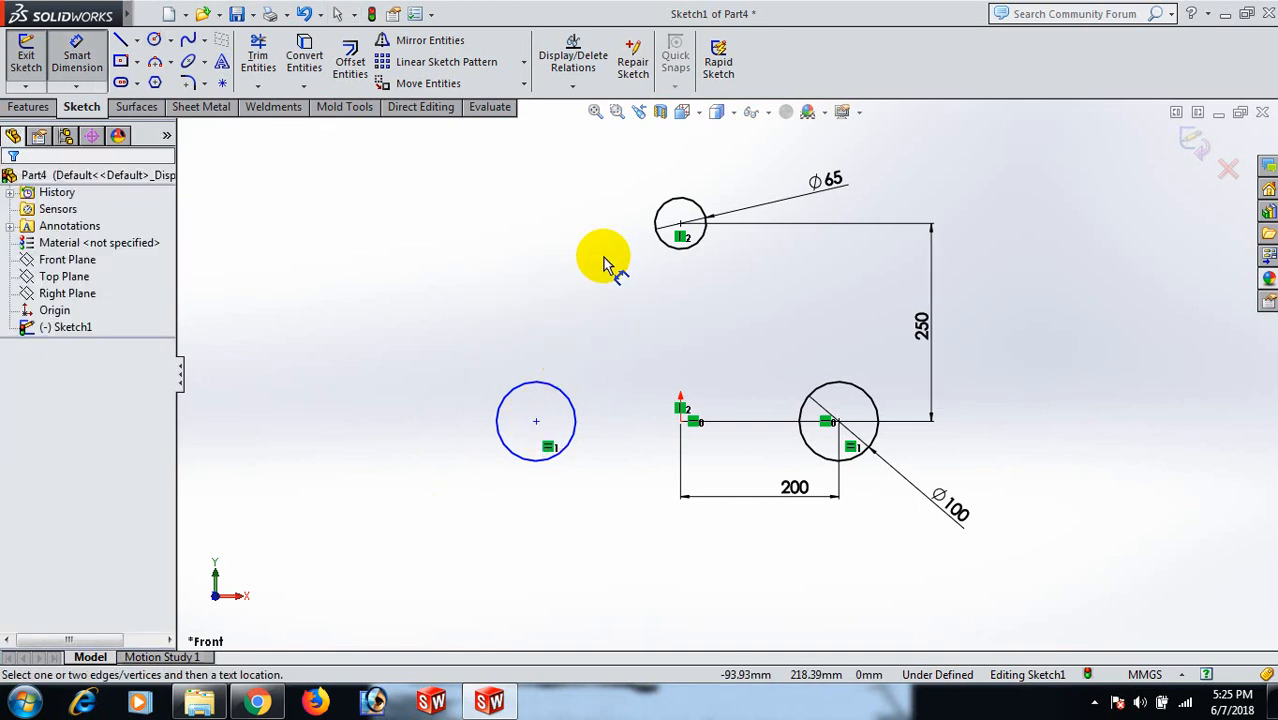
left_click(536, 424)
left_click(680, 422)
left_click(630, 485)
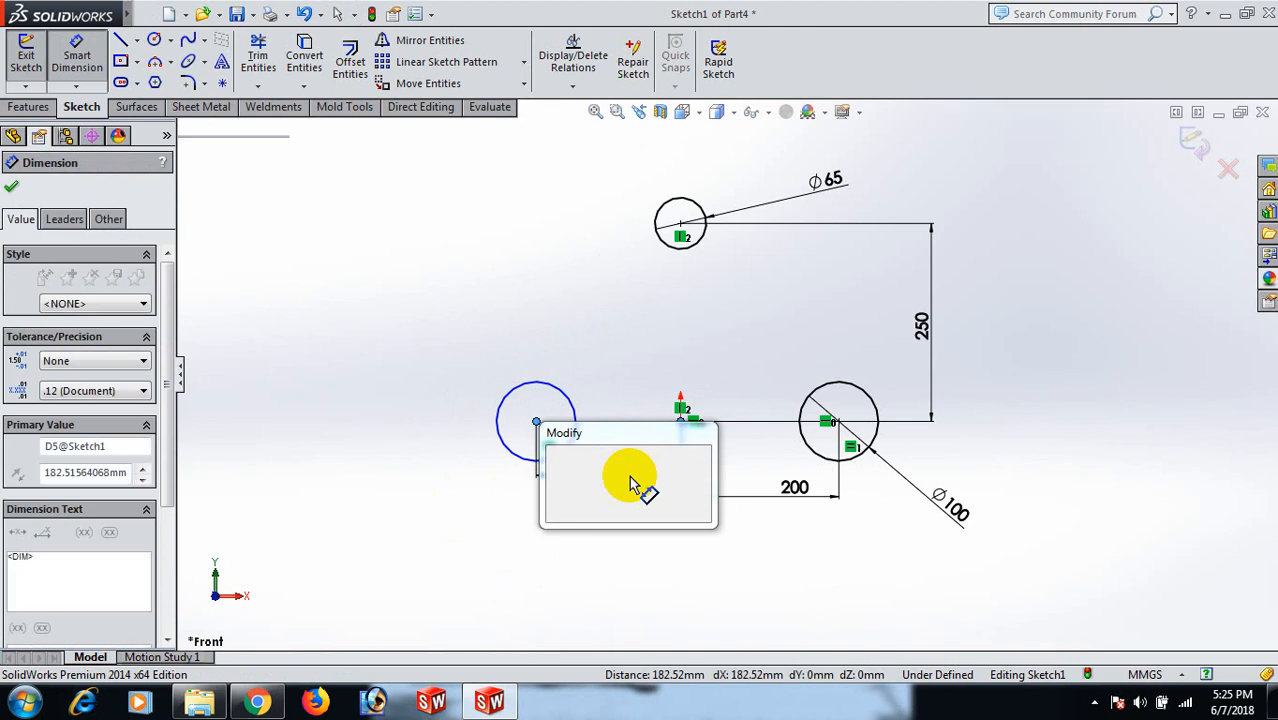
type("200")
key("Return")
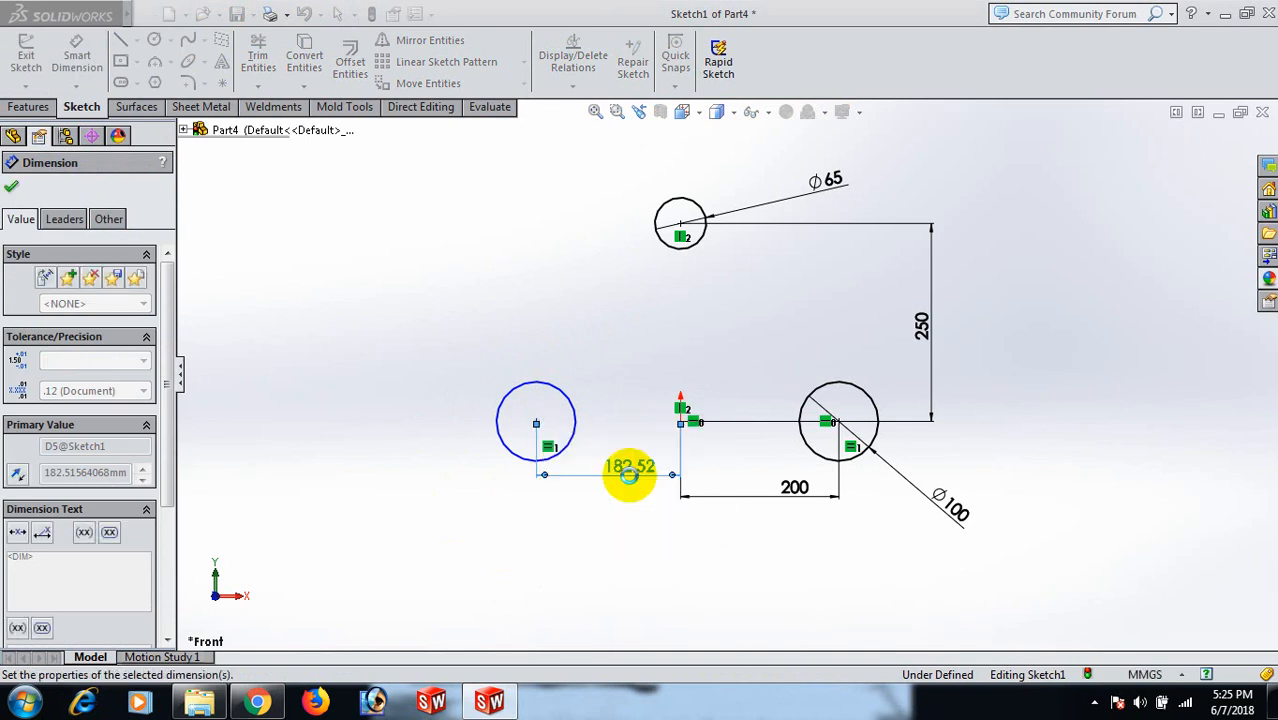
left_click(562, 305)
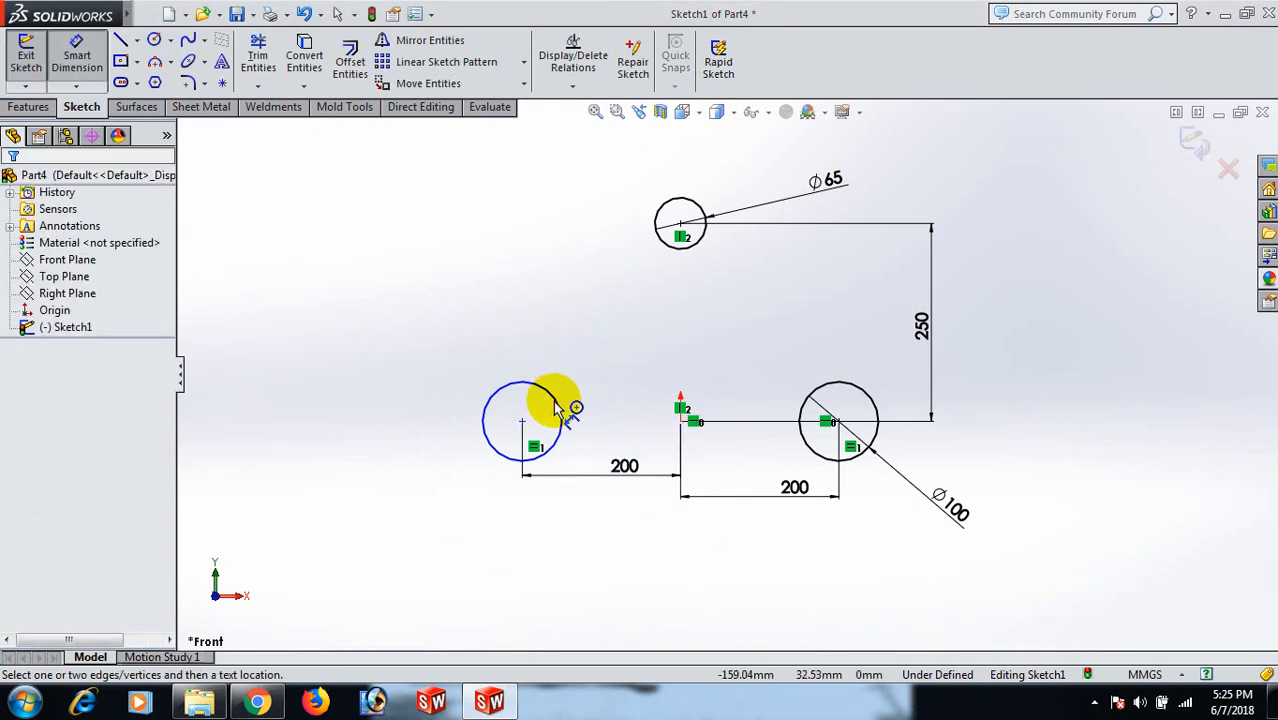
right_click(506, 352)
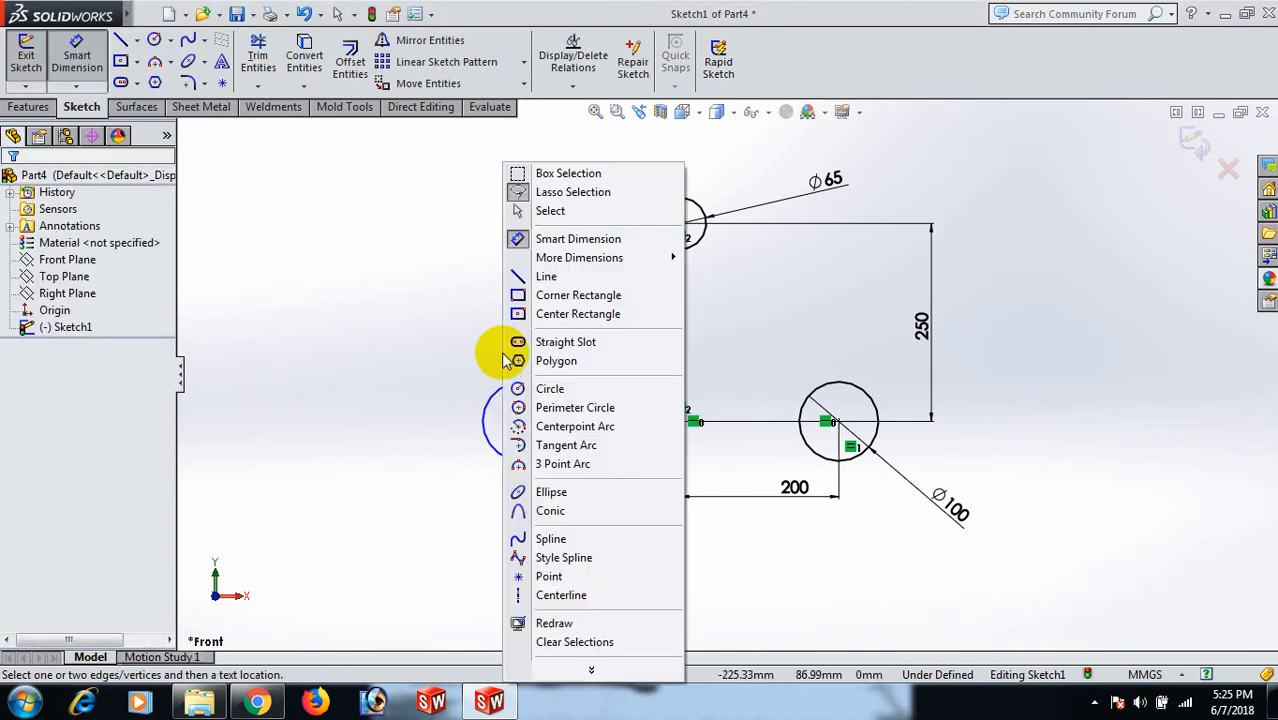
left_click(558, 210)
- Move the left circle slightly upward and add a Horizontal relation between its centre and the origin
left_click_drag(522, 422, 466, 399)
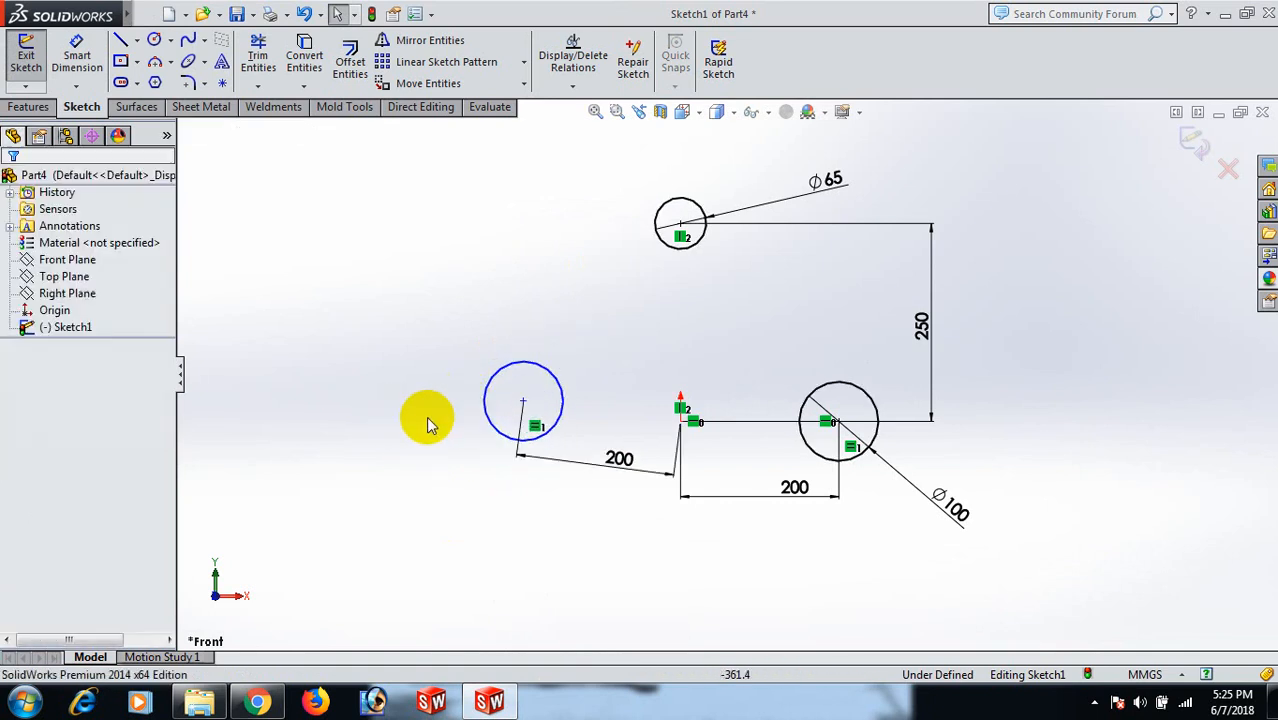
left_click(522, 402)
left_click(681, 421, "ctrl")
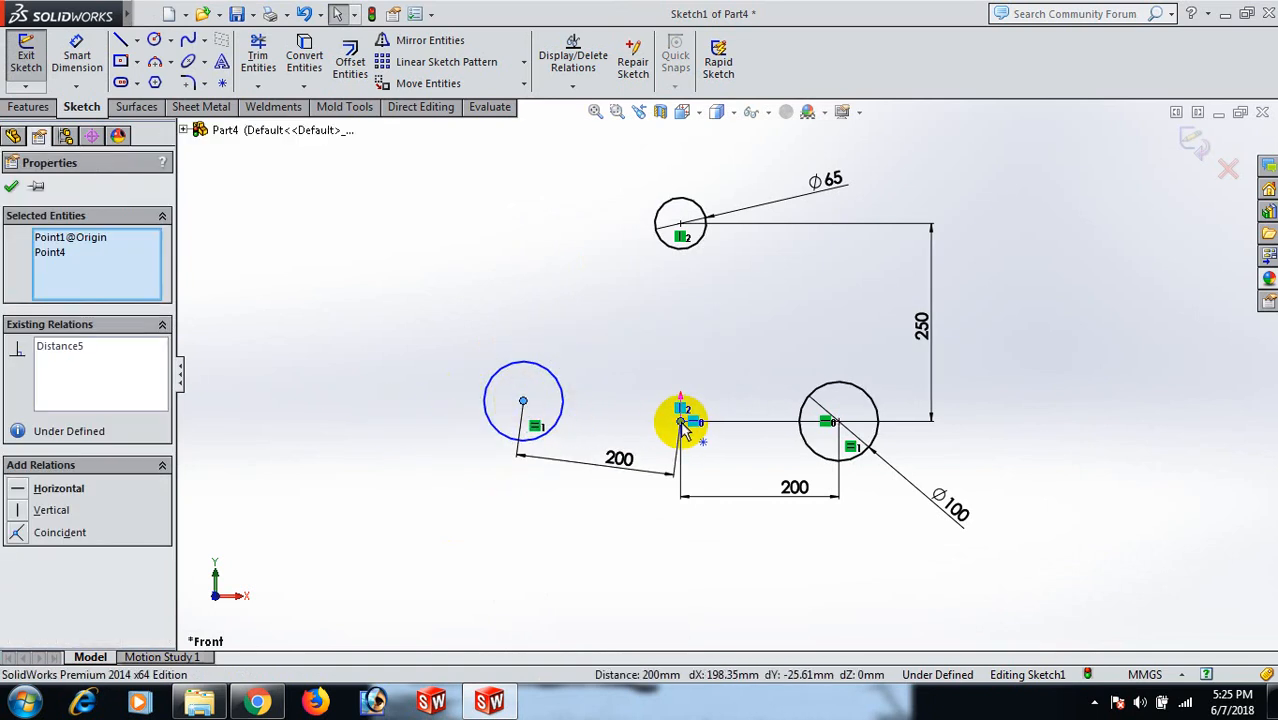
left_click(22, 490)
left_click(228, 334)
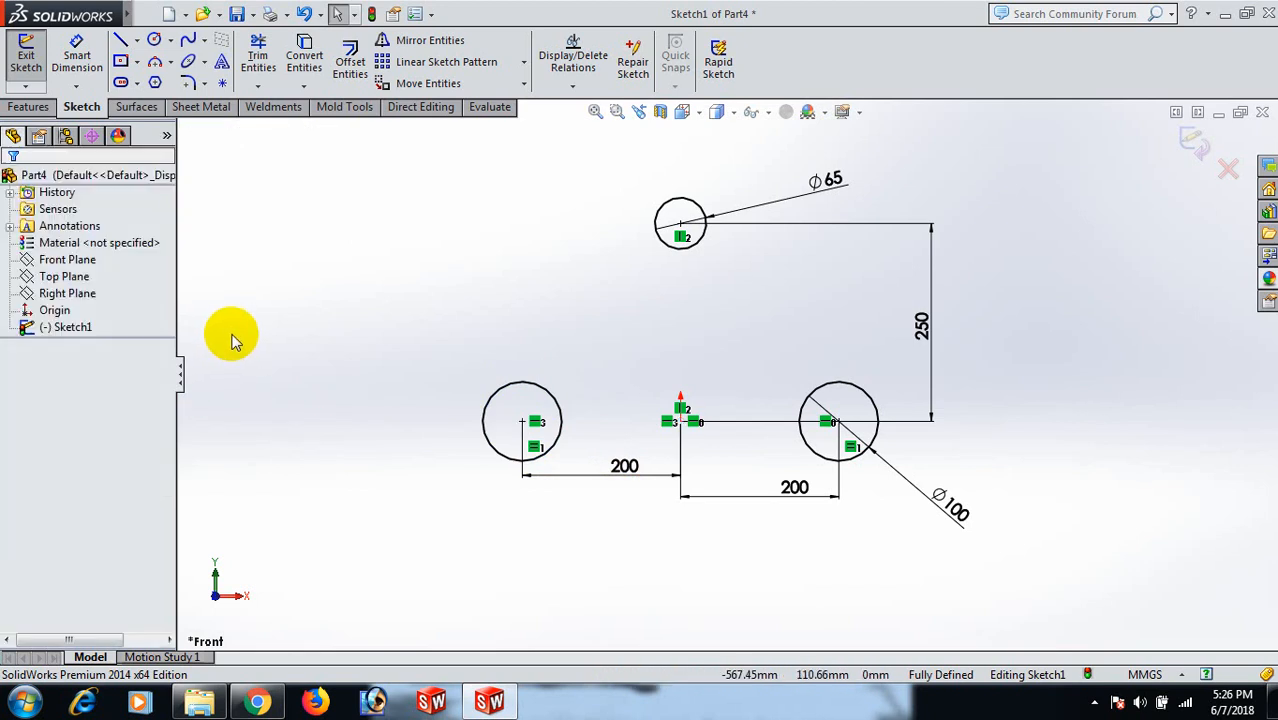
- Sketch a slanted line on the outer side between the upper circle and the left circle, touching neither
right_click_drag(540, 120, 488, 228)
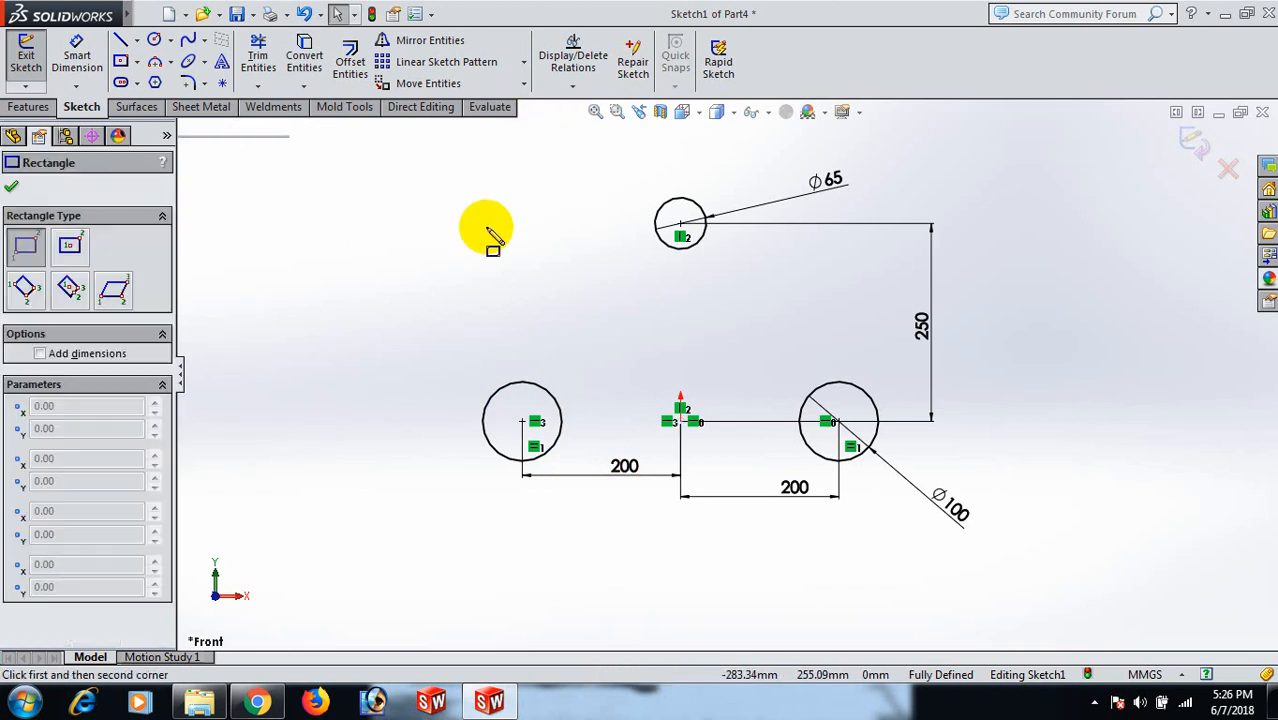
right_click_drag(627, 192, 542, 194)
left_click(618, 192)
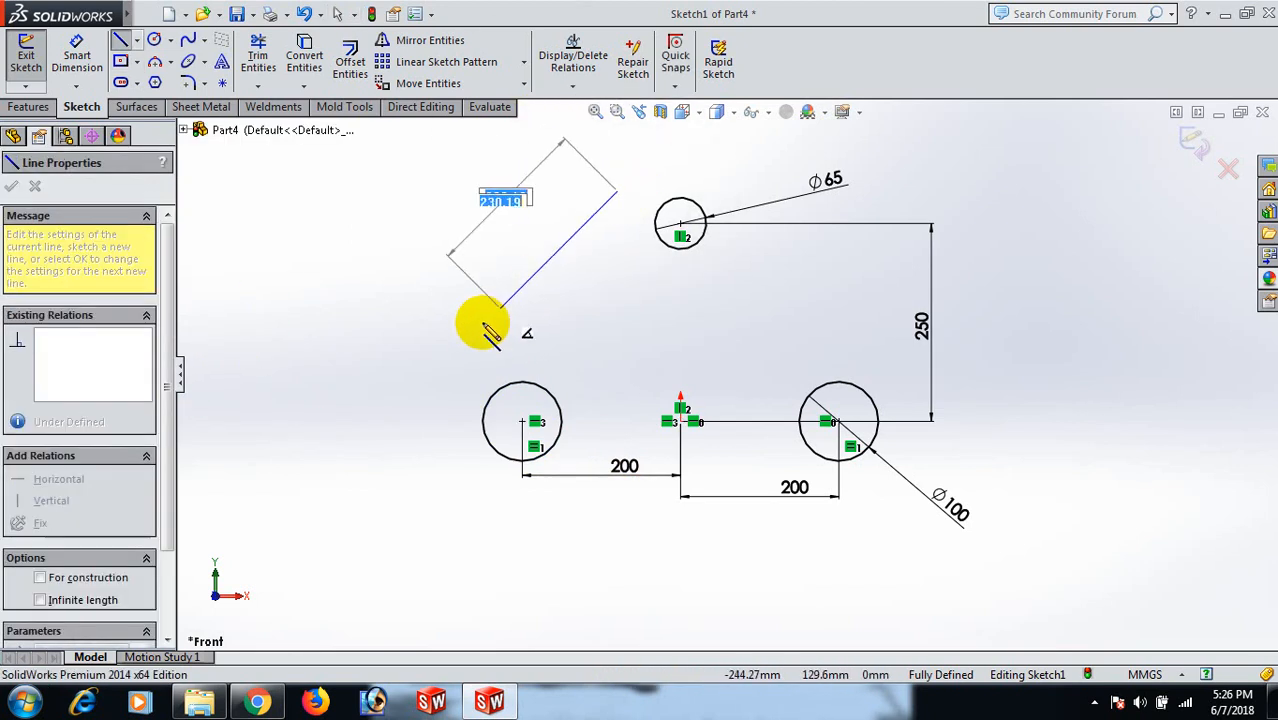
right_click(476, 322)
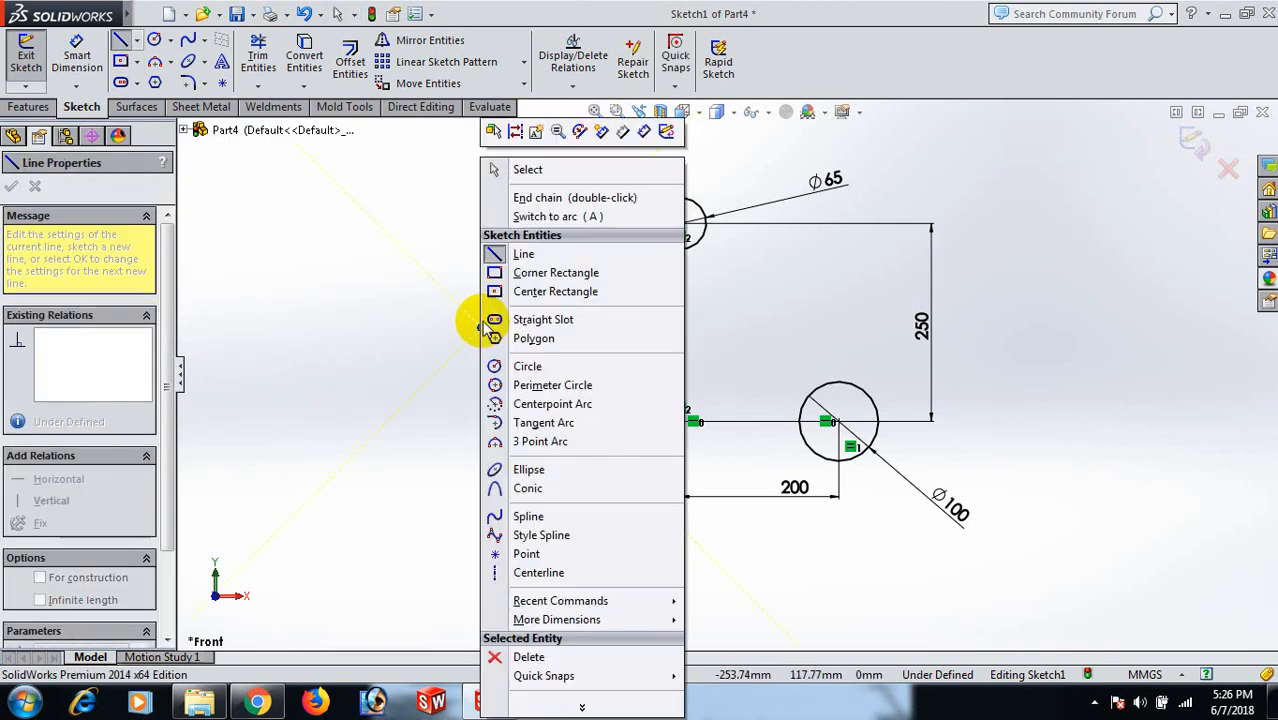
left_click(579, 170)
- Sketch a horizontal line just below and between the left and right circles
right_click_drag(951, 284, 880, 300)
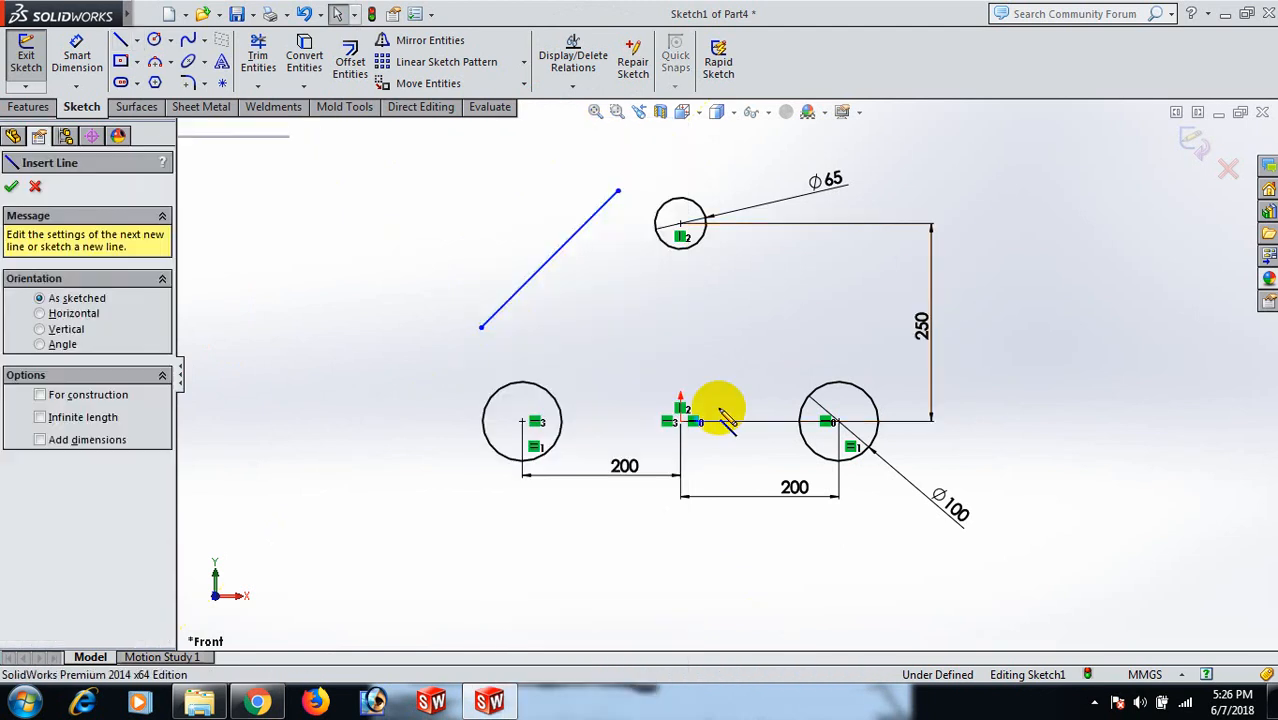
left_click(555, 480)
left_click(795, 489)
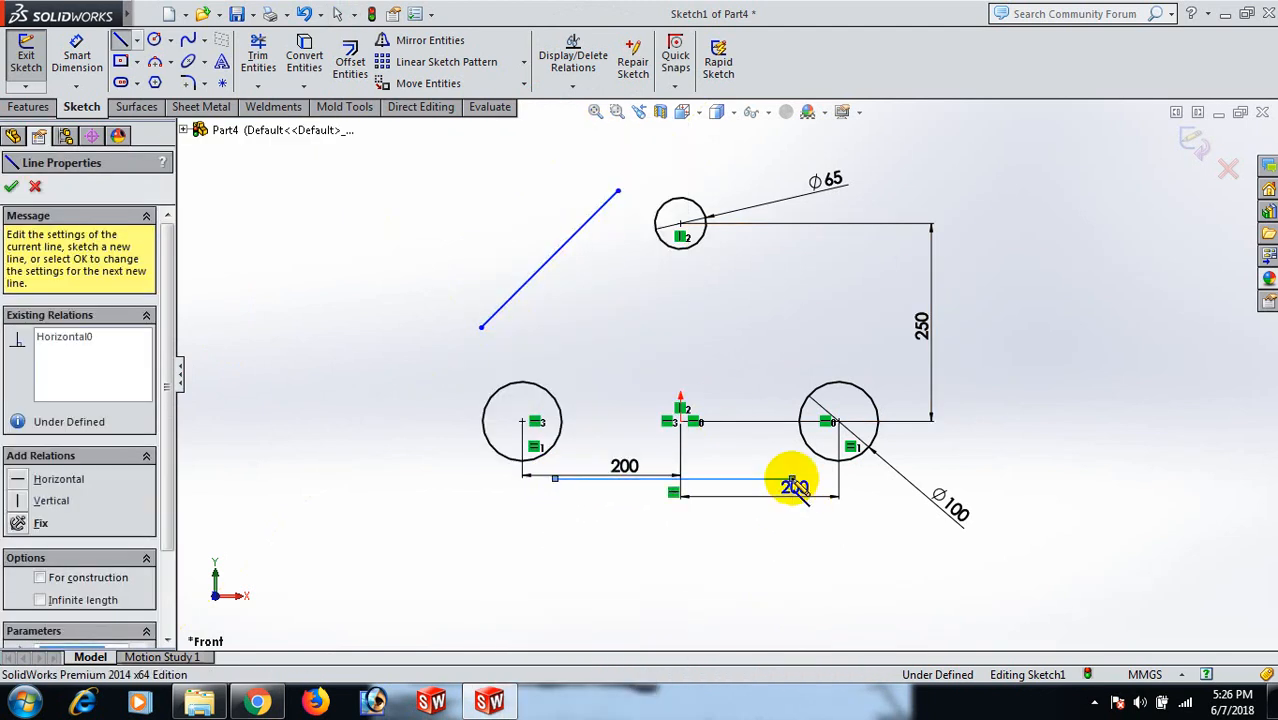
right_click(793, 490)
left_click(851, 171)
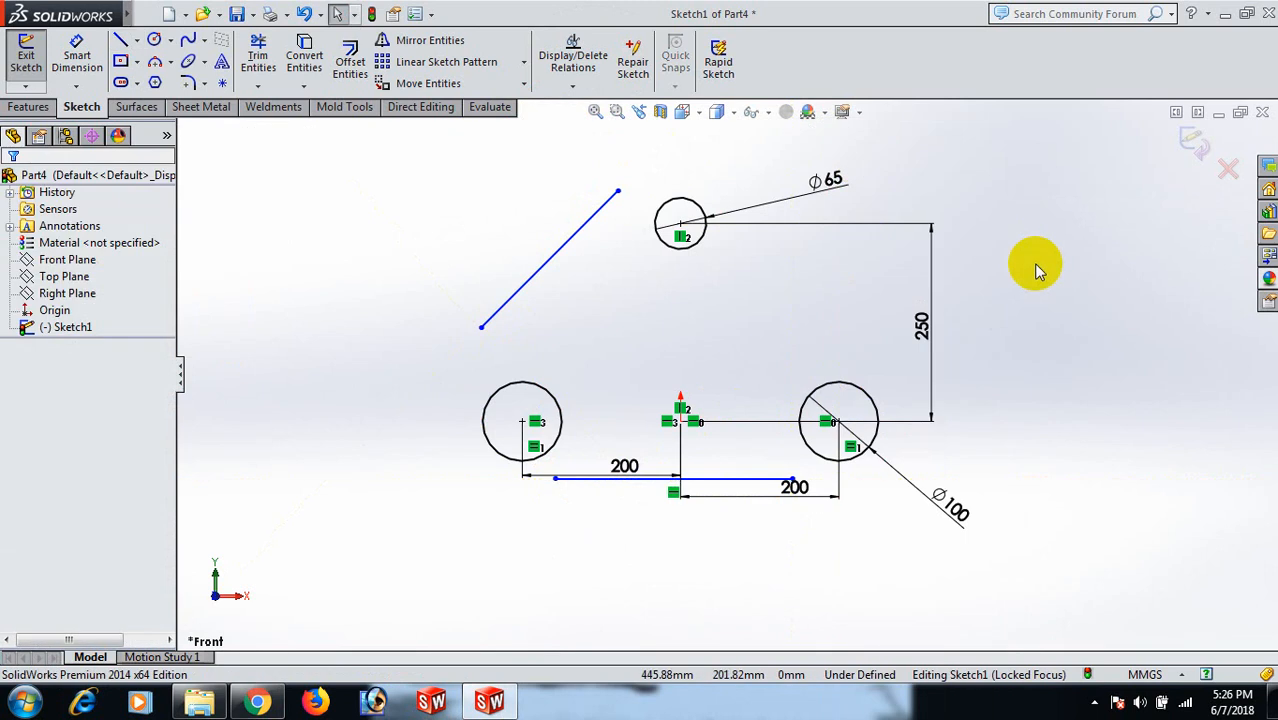
- Sketch a slanted line about 251 mm long on the outer side between the upper circle and the right circle
left_click(768, 220)
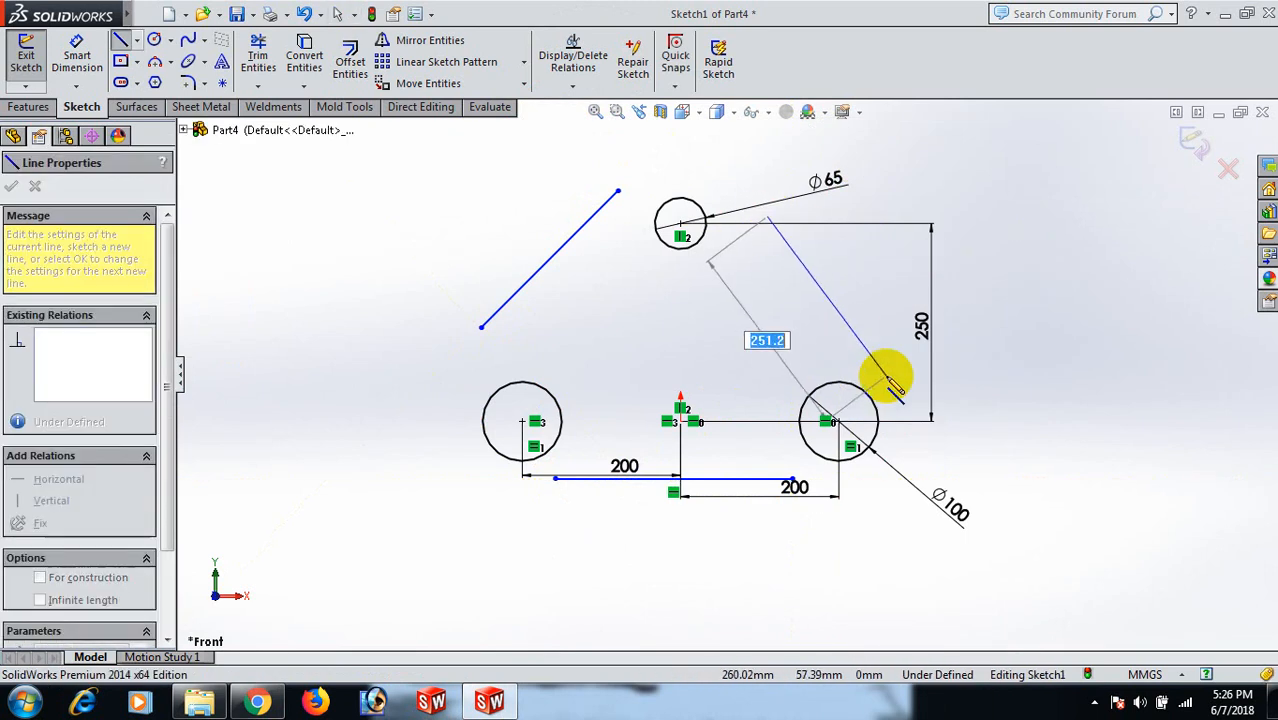
right_click(886, 376)
left_click(938, 170)
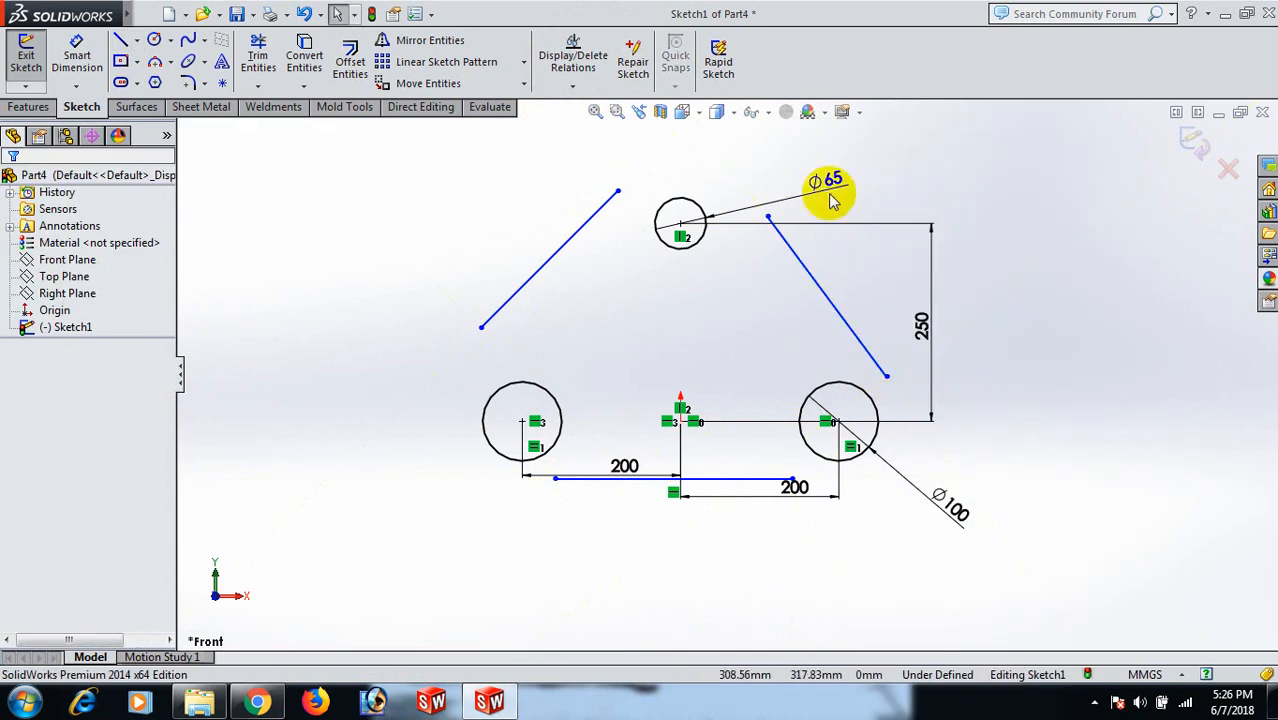
- Add a Coincident relation between the left slanted line's upper endpoint and the upper circle
left_click(618, 192)
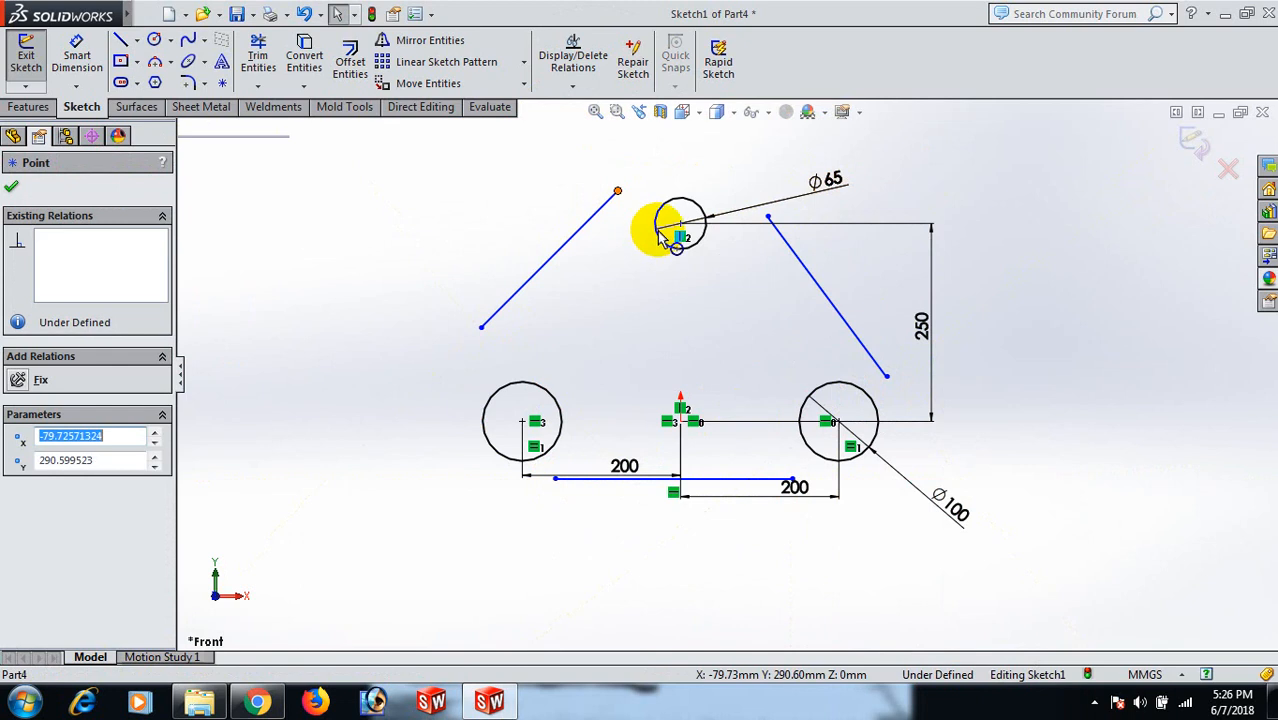
left_click(262, 355)
left_click(618, 192)
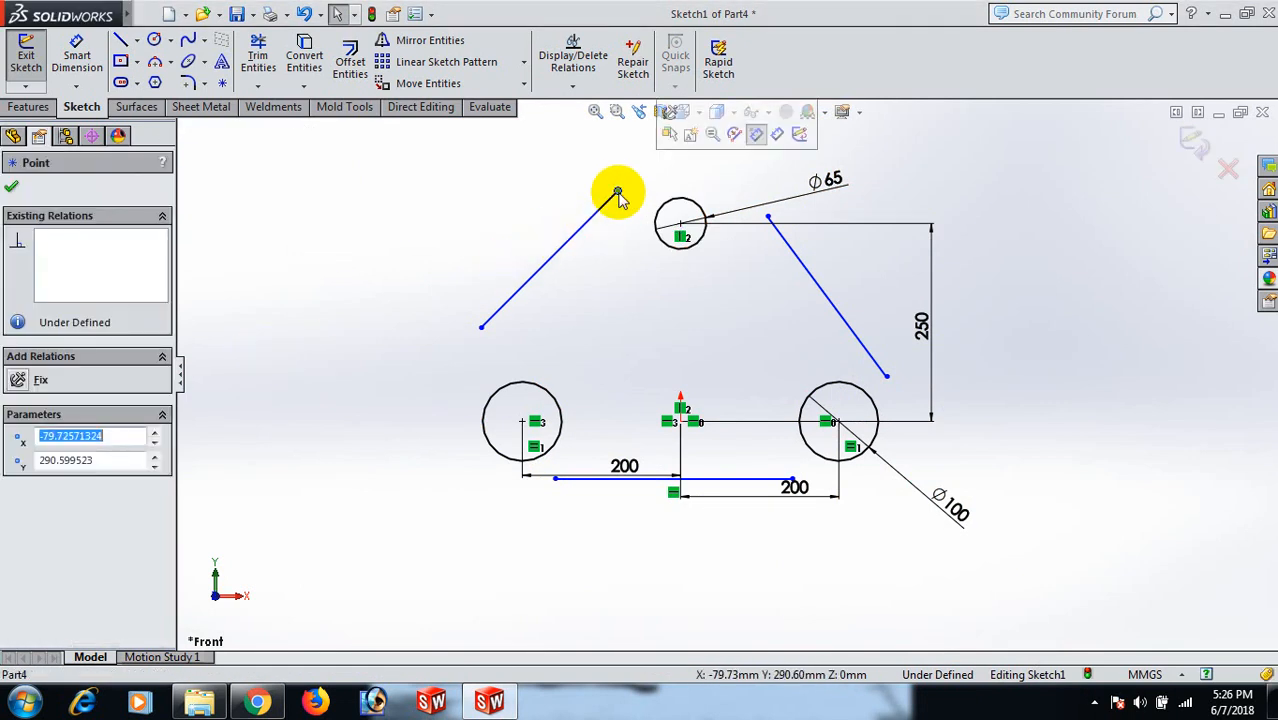
left_click(660, 221, "ctrl")
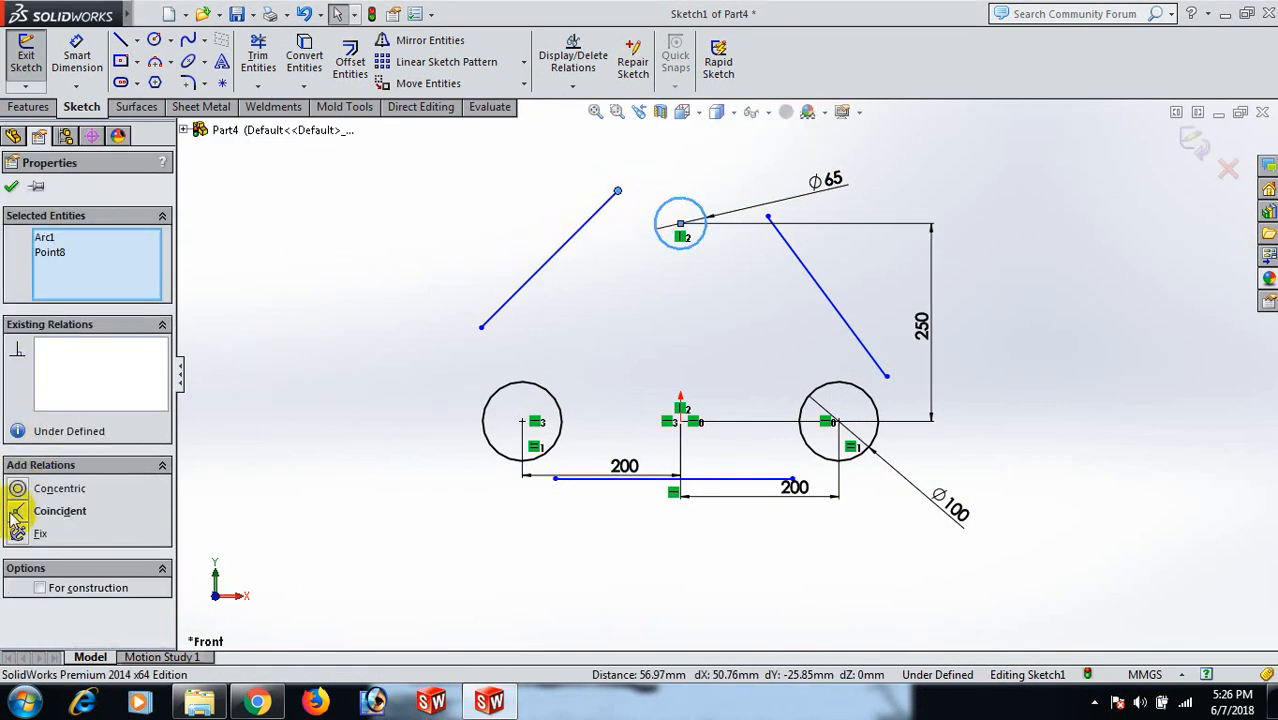
left_click(19, 512)
left_click(465, 337)
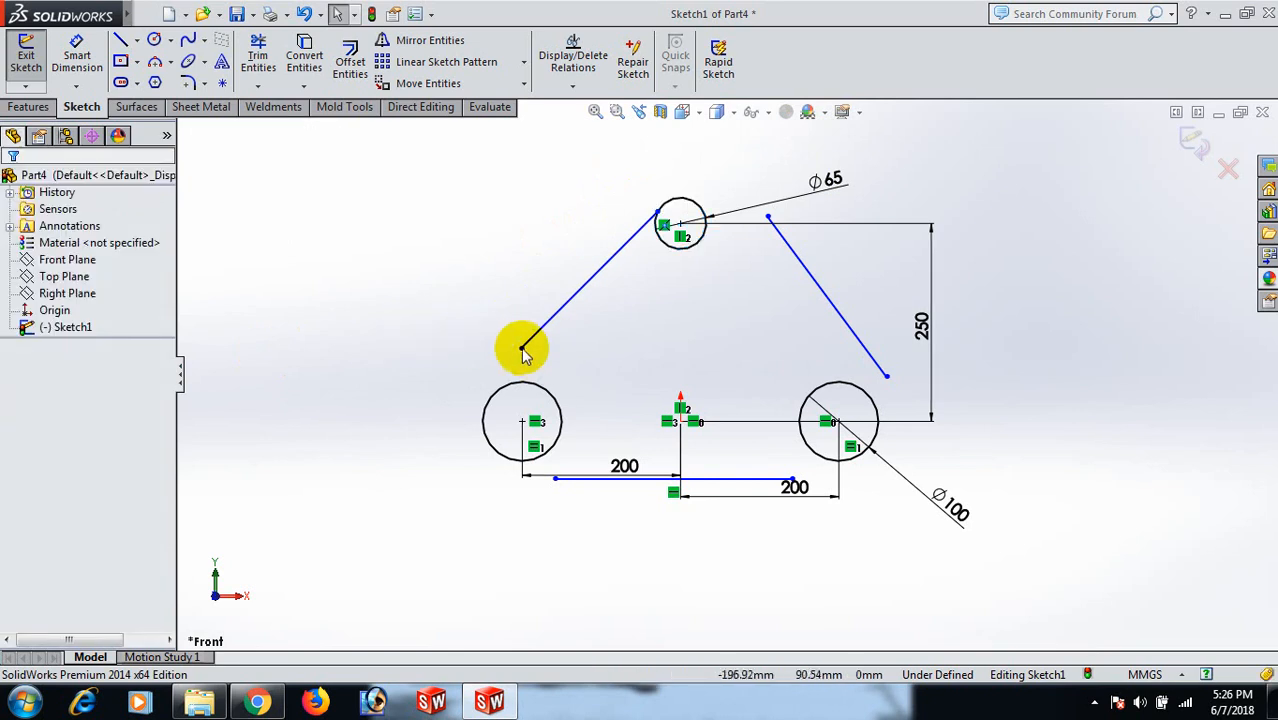
- Make the left slanted line's lower endpoint coincident with the left circle and slide it to the circle's outer side
left_click(519, 349)
left_click(500, 384, "ctrl")
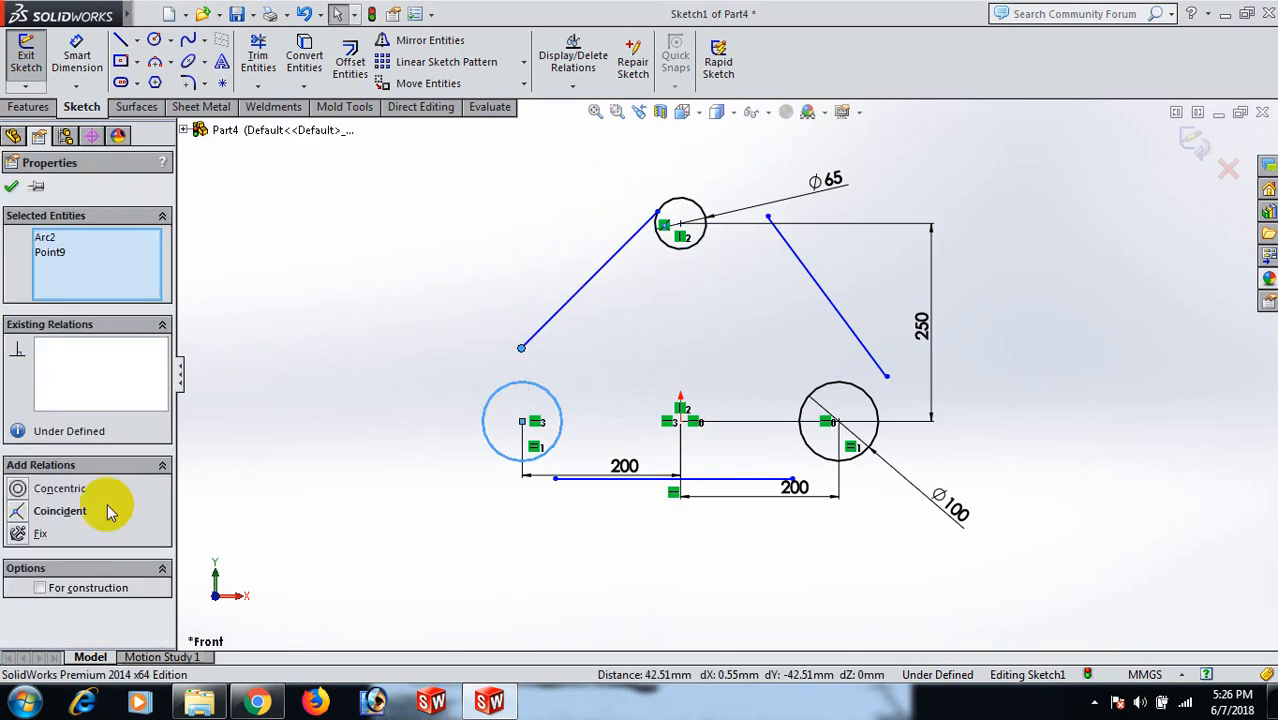
left_click(320, 385)
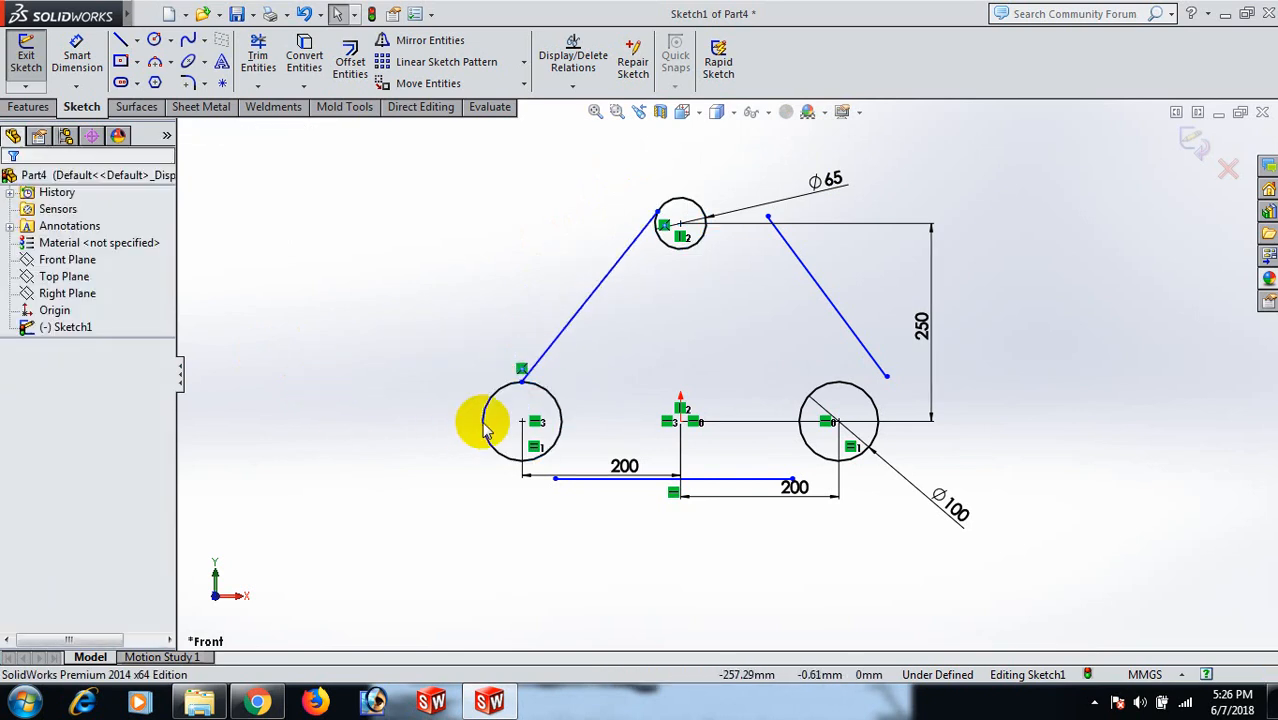
left_click_drag(519, 374, 437, 413)
left_click(400, 424)
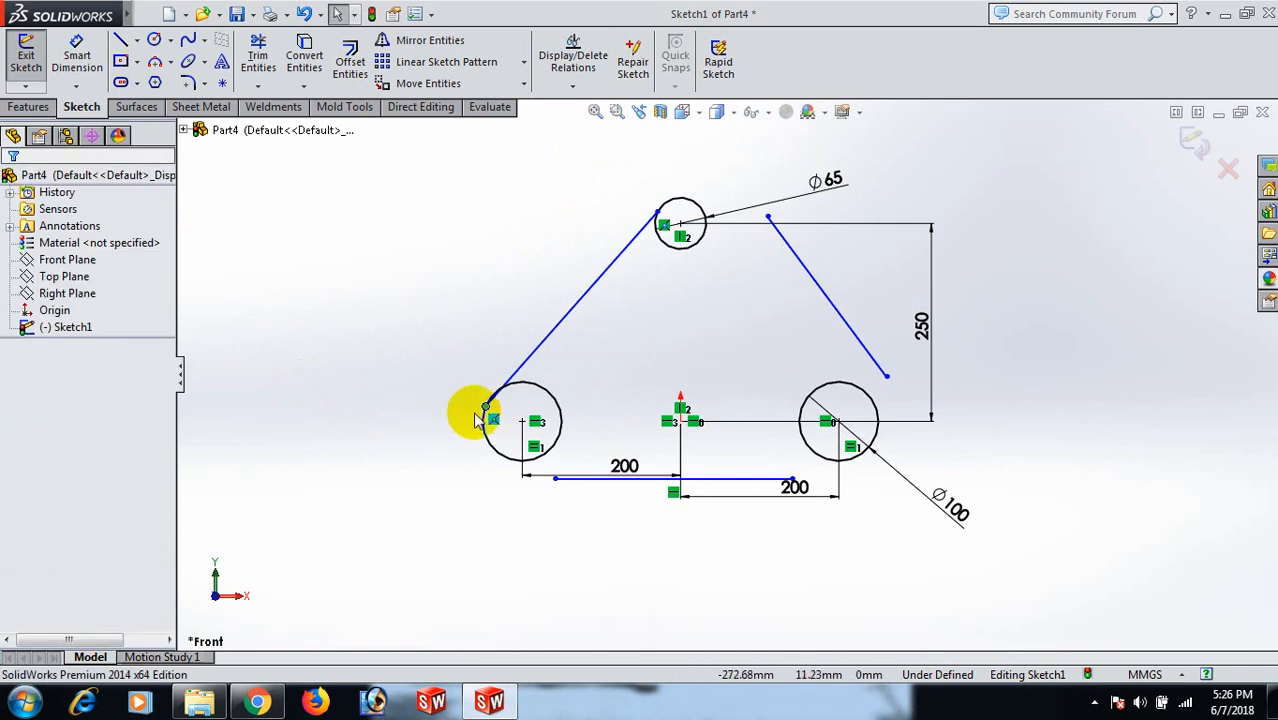
- Try to add another relation between the left slanted line's lower endpoint and the left circle
left_click(486, 407)
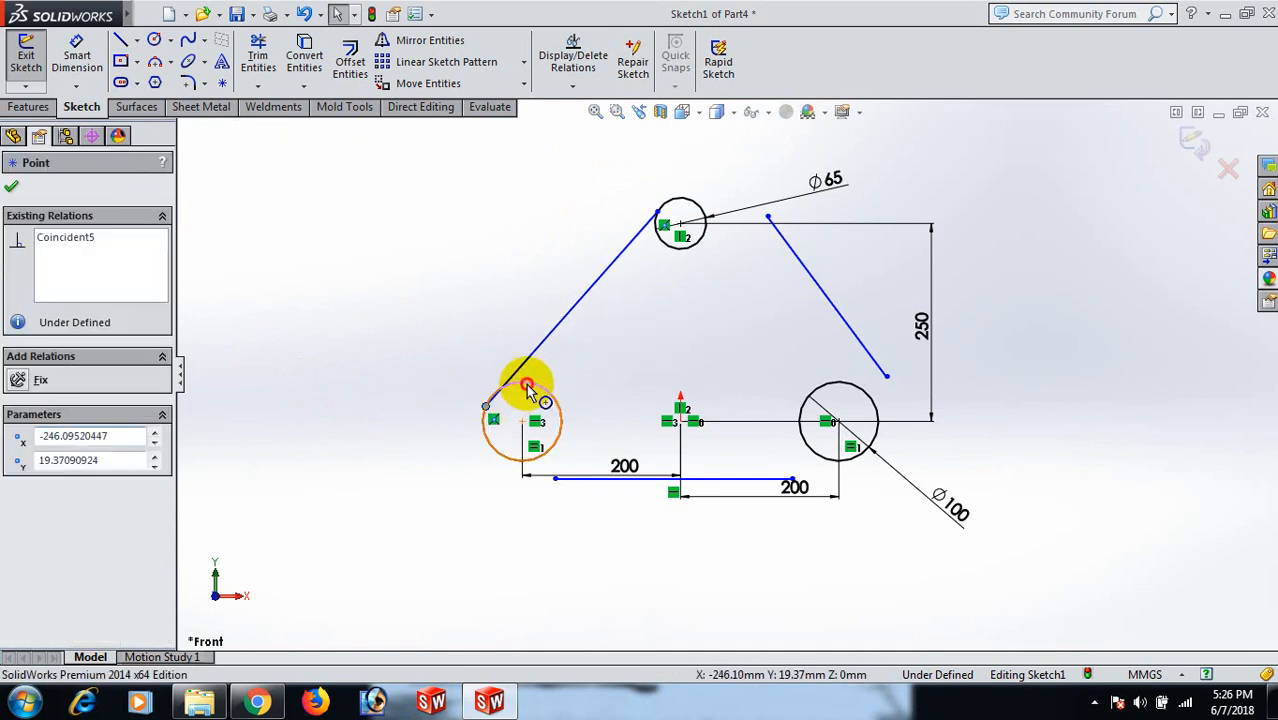
left_click(530, 390, "ctrl")
left_click(36, 490)
left_click(240, 462)
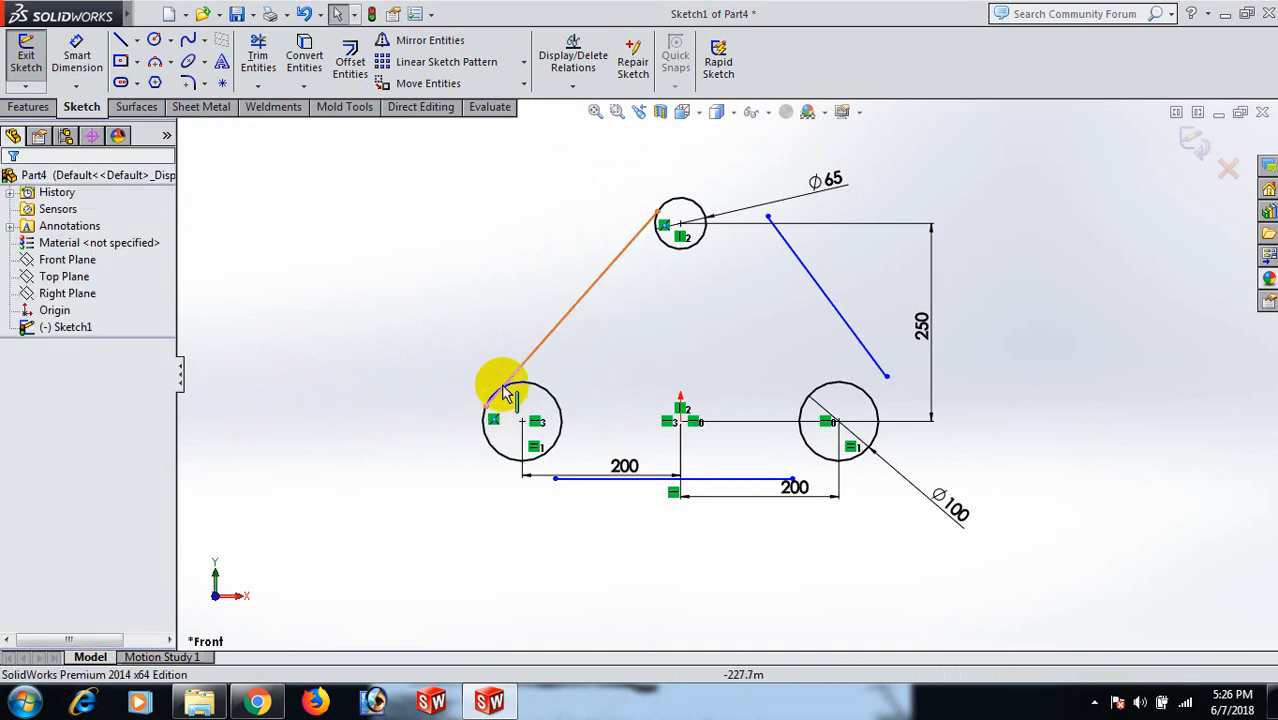
- Add a Tangent relation between the left slanted line and the left circle
left_click(524, 367)
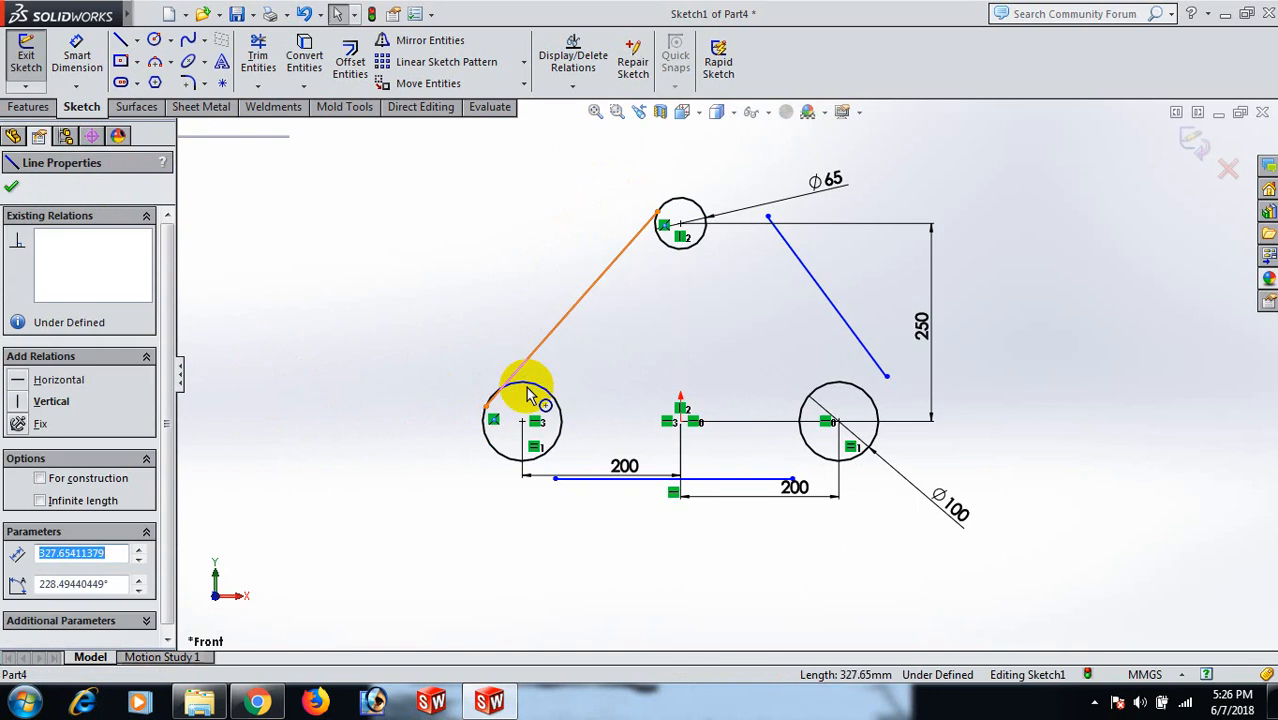
left_click(533, 392, "ctrl")
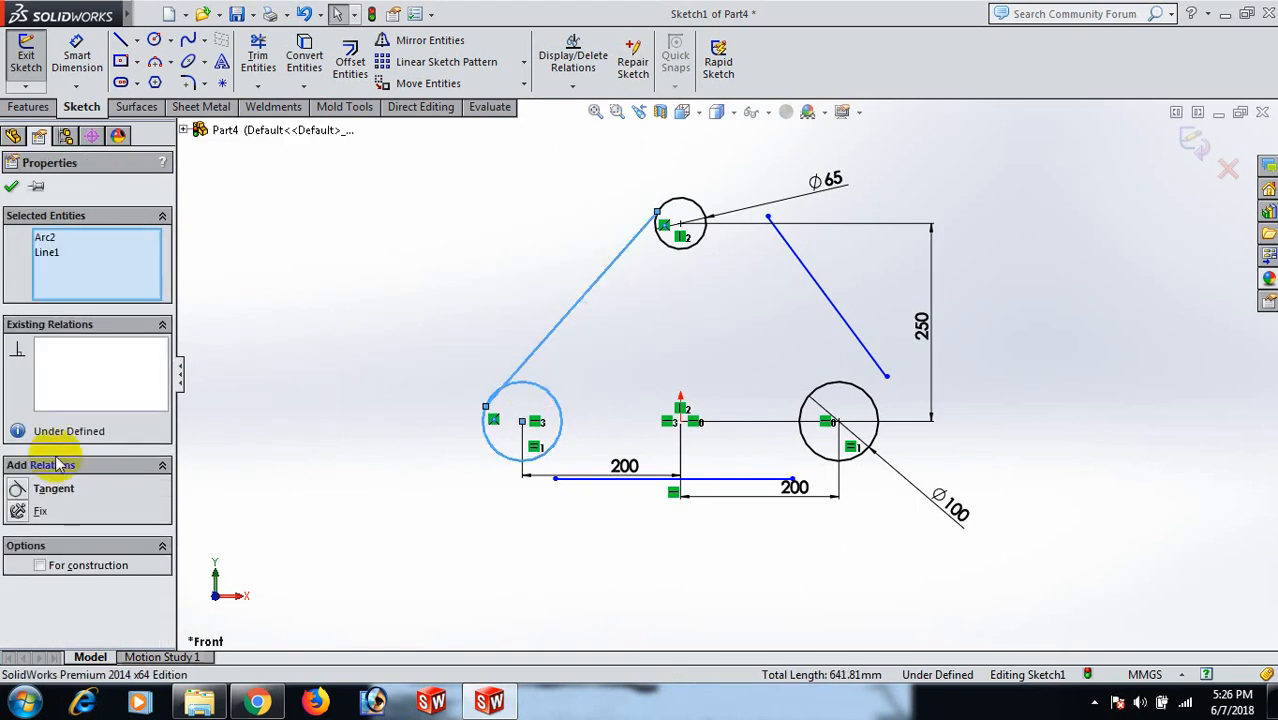
left_click(325, 343)
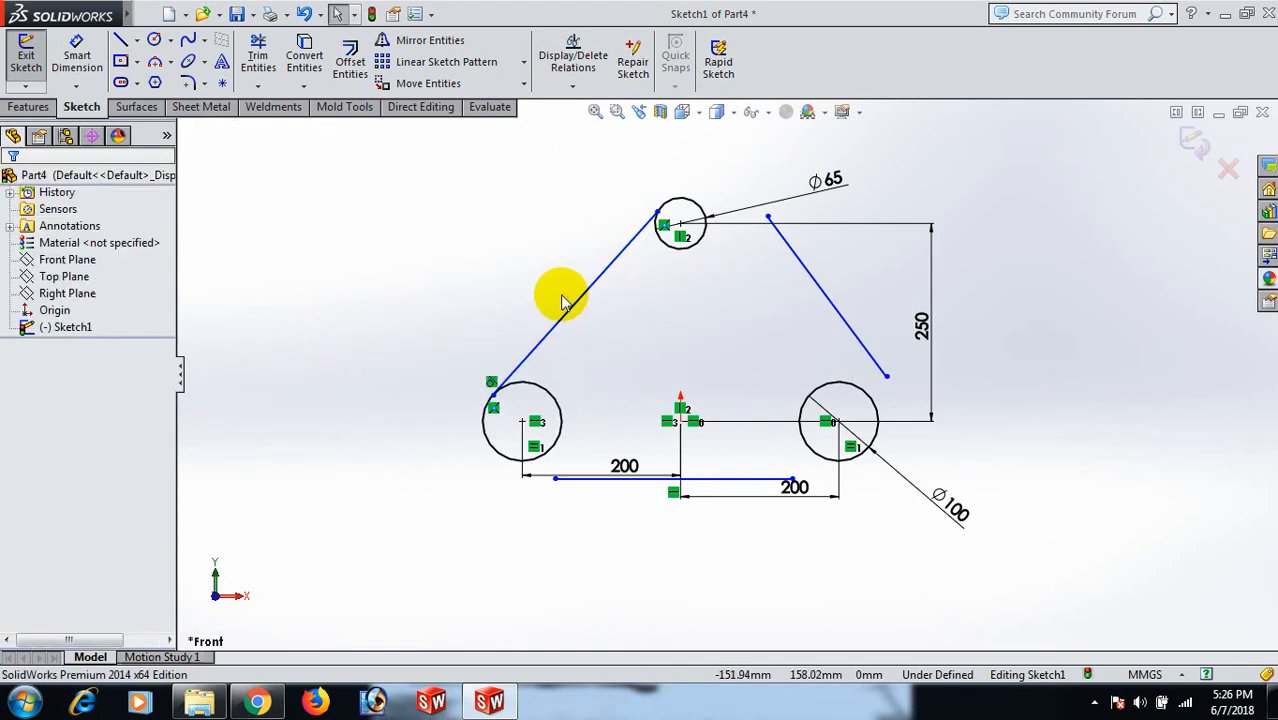
- Add a Tangent relation between the left slanted line and the upper circle
left_click(615, 256)
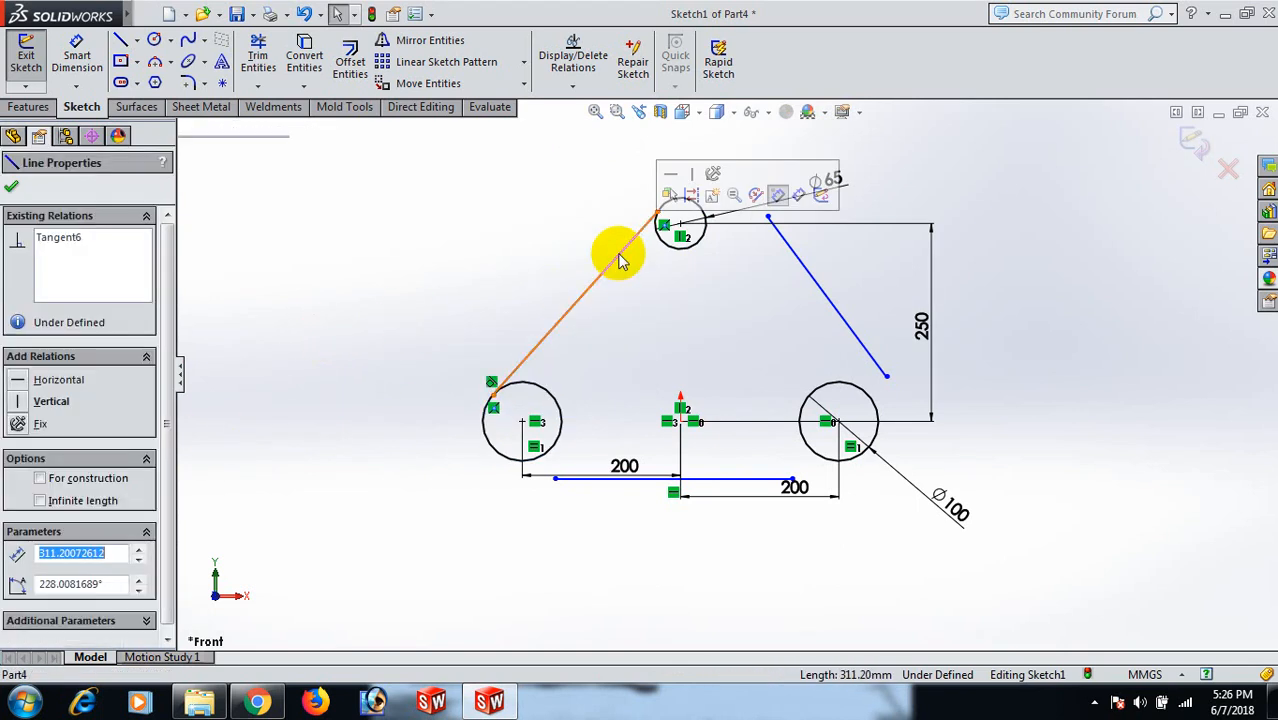
left_click(662, 208, "ctrl")
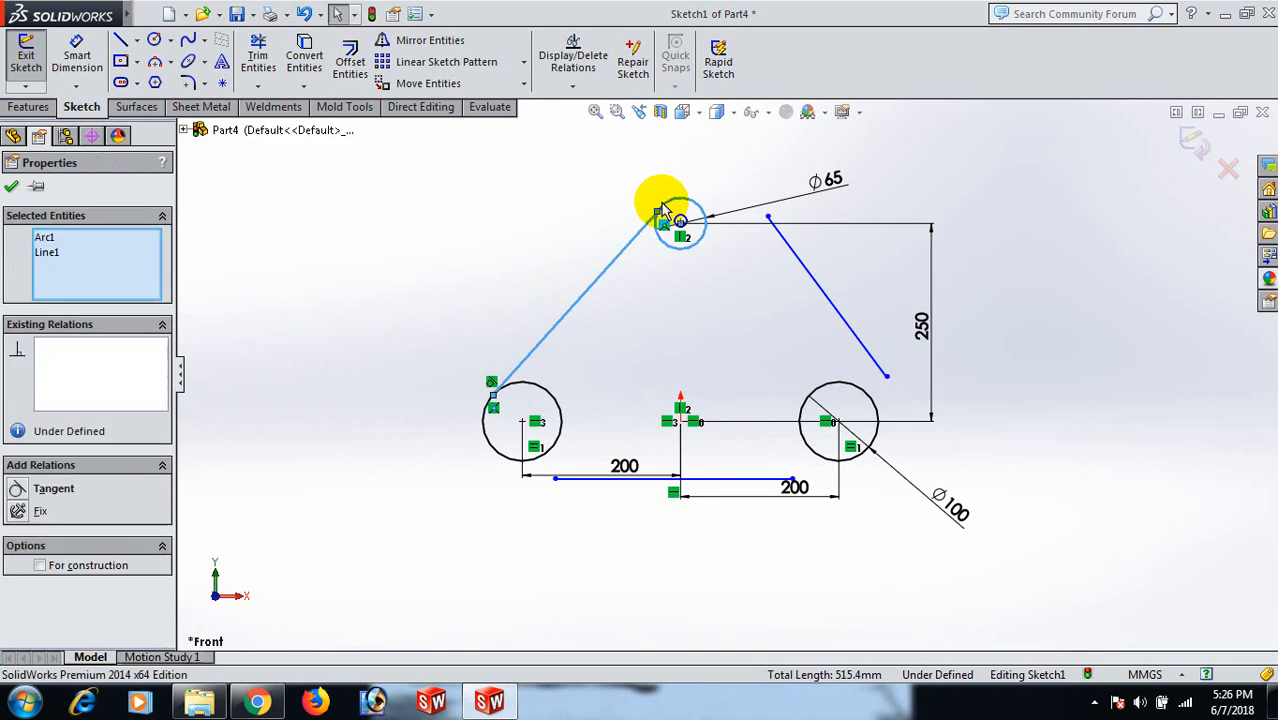
left_click(17, 490)
left_click(357, 291)
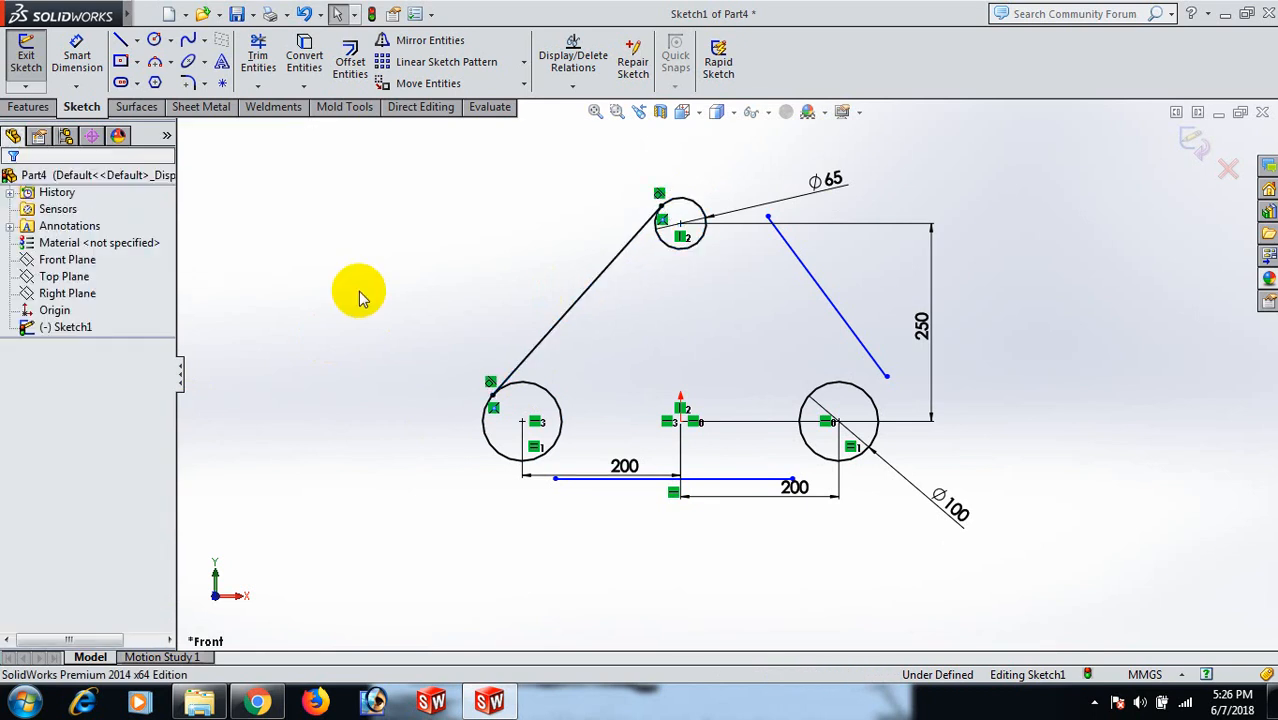
- Add a Tangent relation between the right slanted line and the upper circle, and clear the selection
left_click(777, 237)
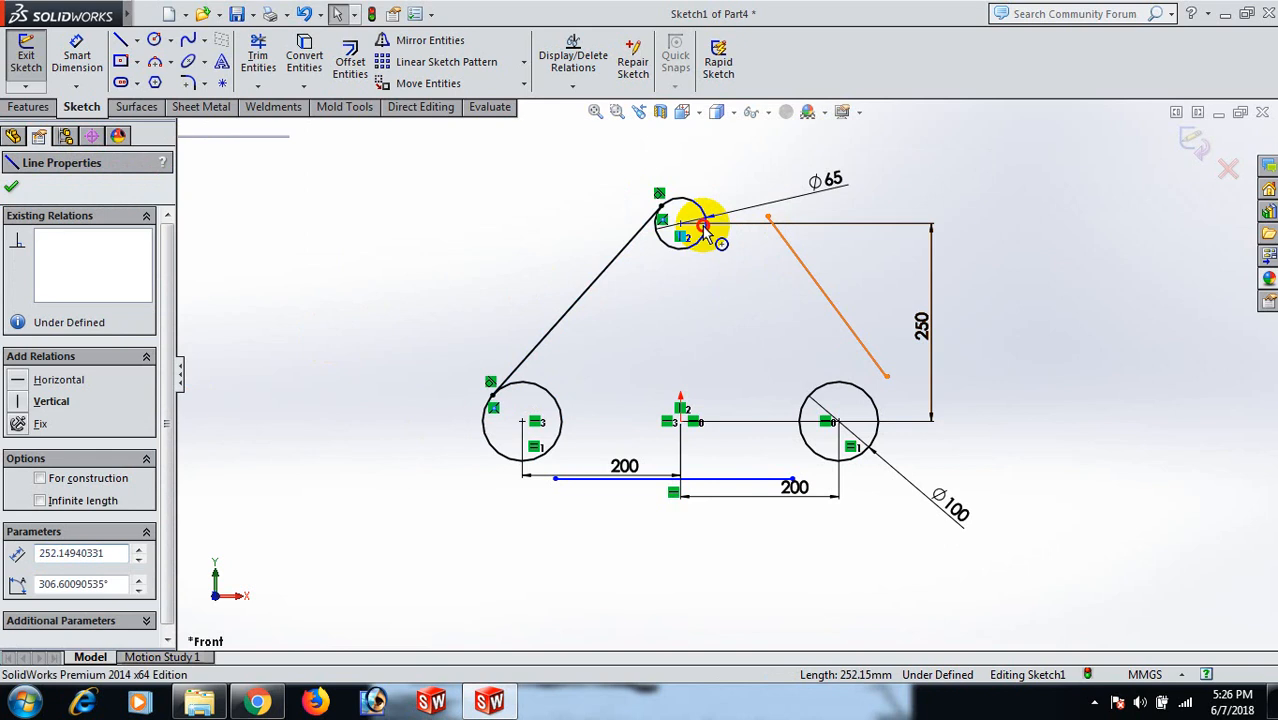
left_click(705, 228, "ctrl")
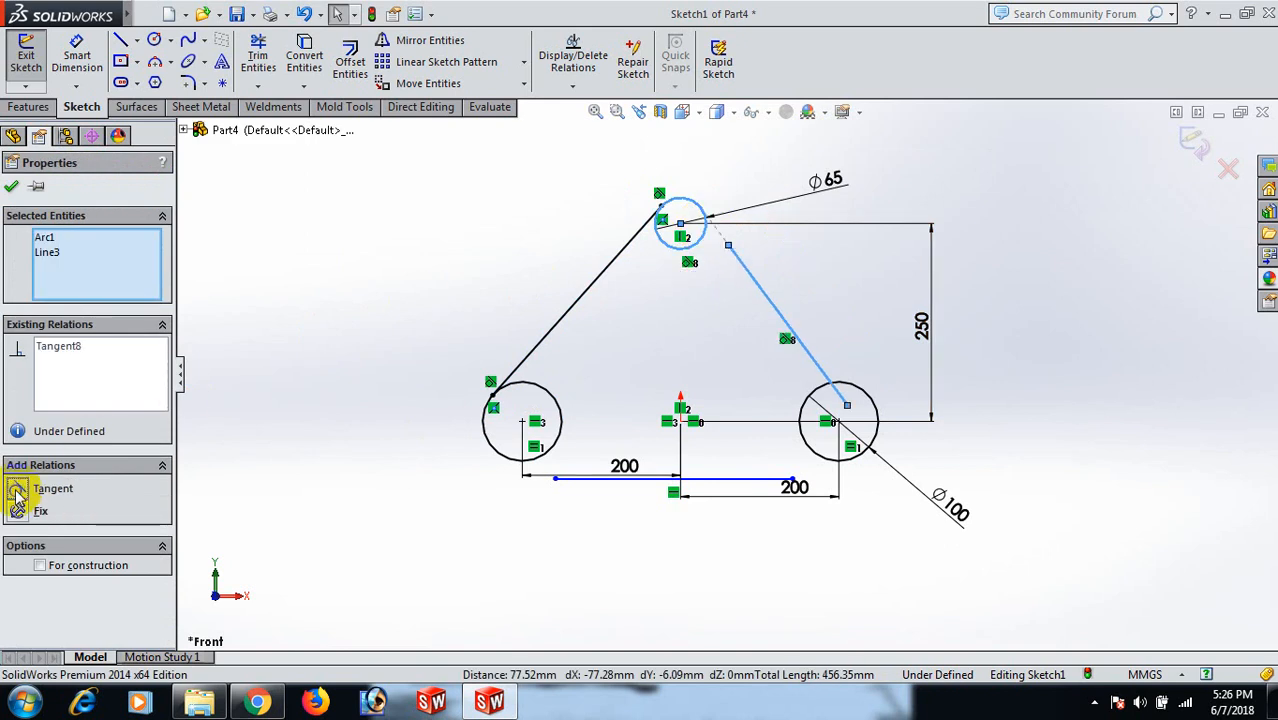
left_click(855, 389, "ctrl")
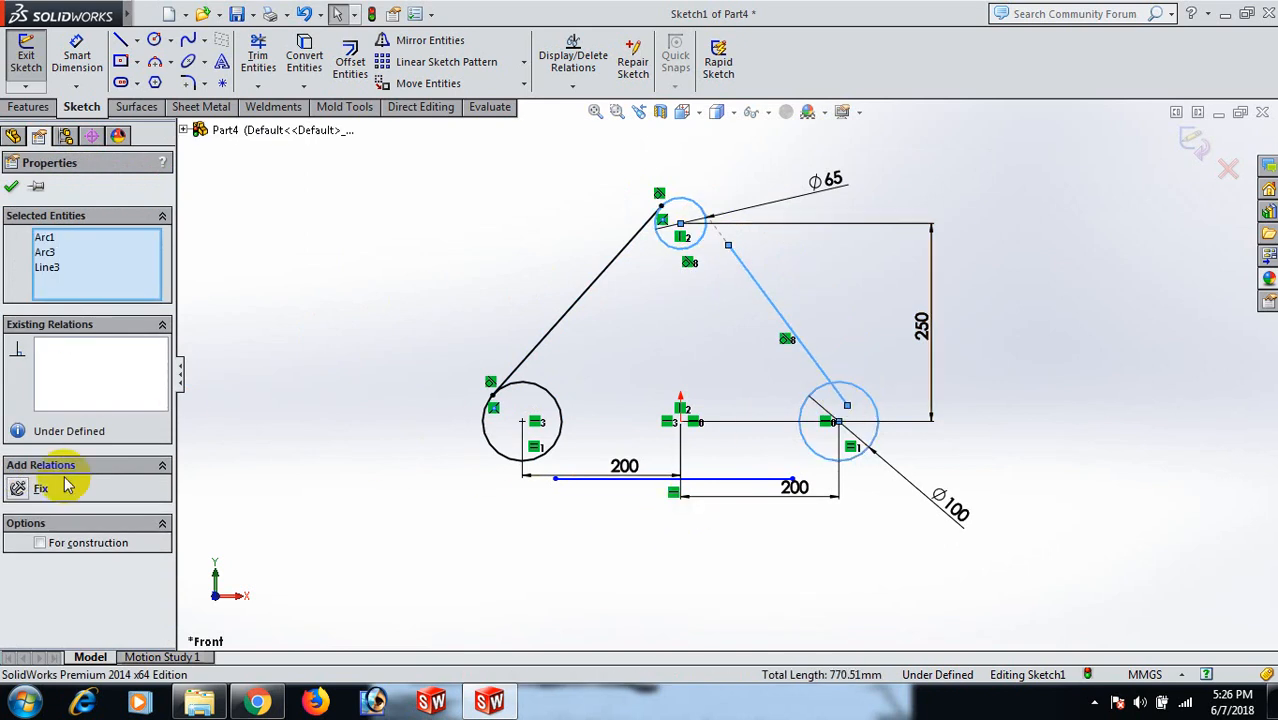
left_click(250, 463)
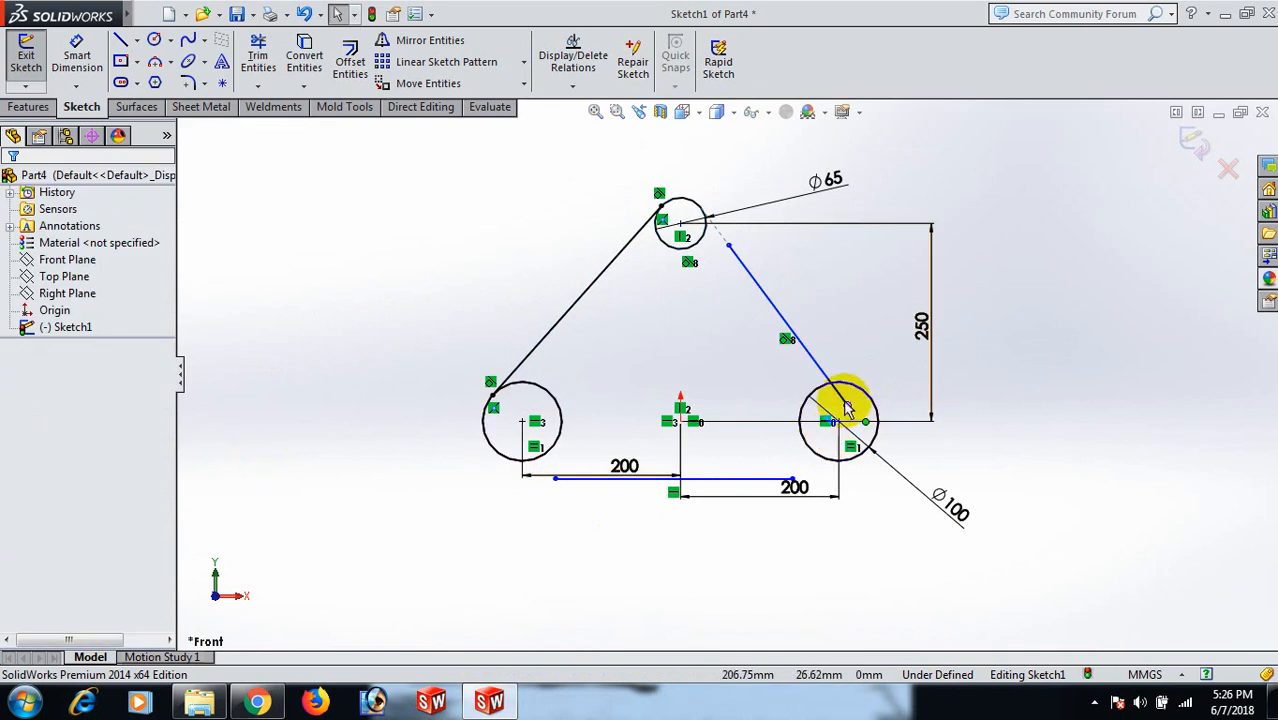
- Pull the right slanted line's lower endpoint outward past the right circle and make the line tangent to that circle
left_click_drag(846, 404, 879, 382)
left_click(958, 421)
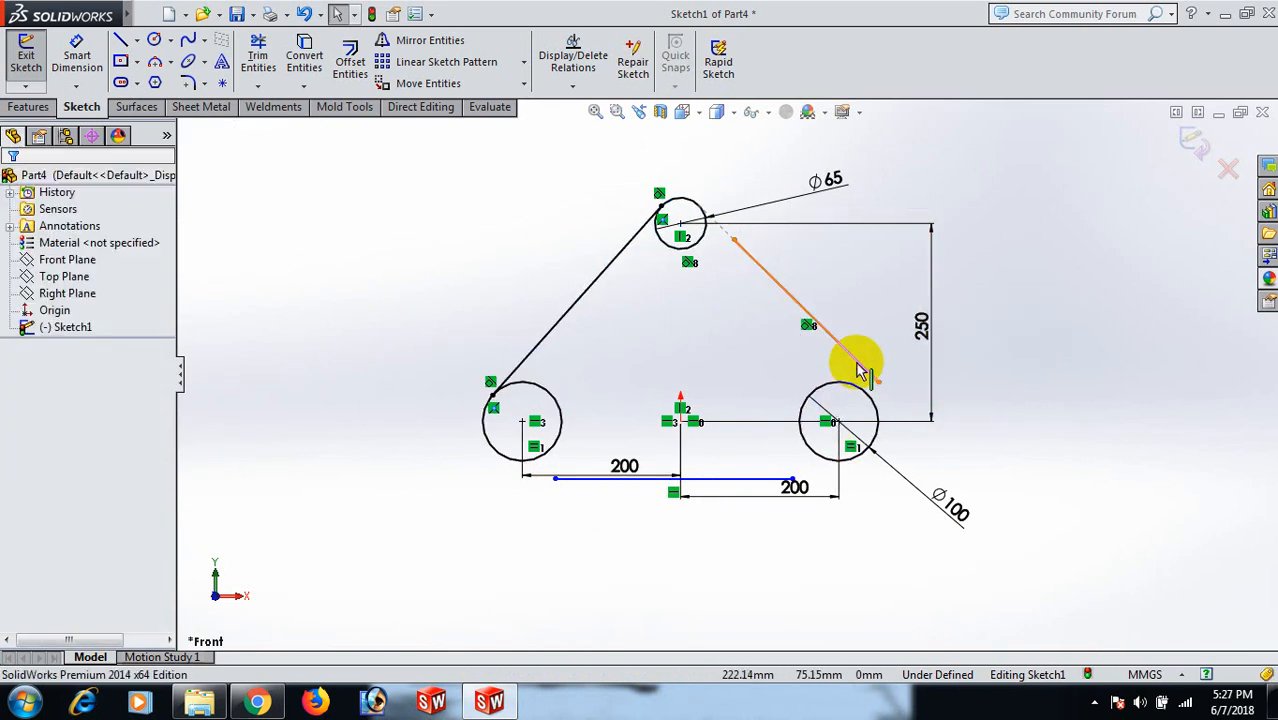
left_click(858, 370)
left_click(864, 391, "ctrl")
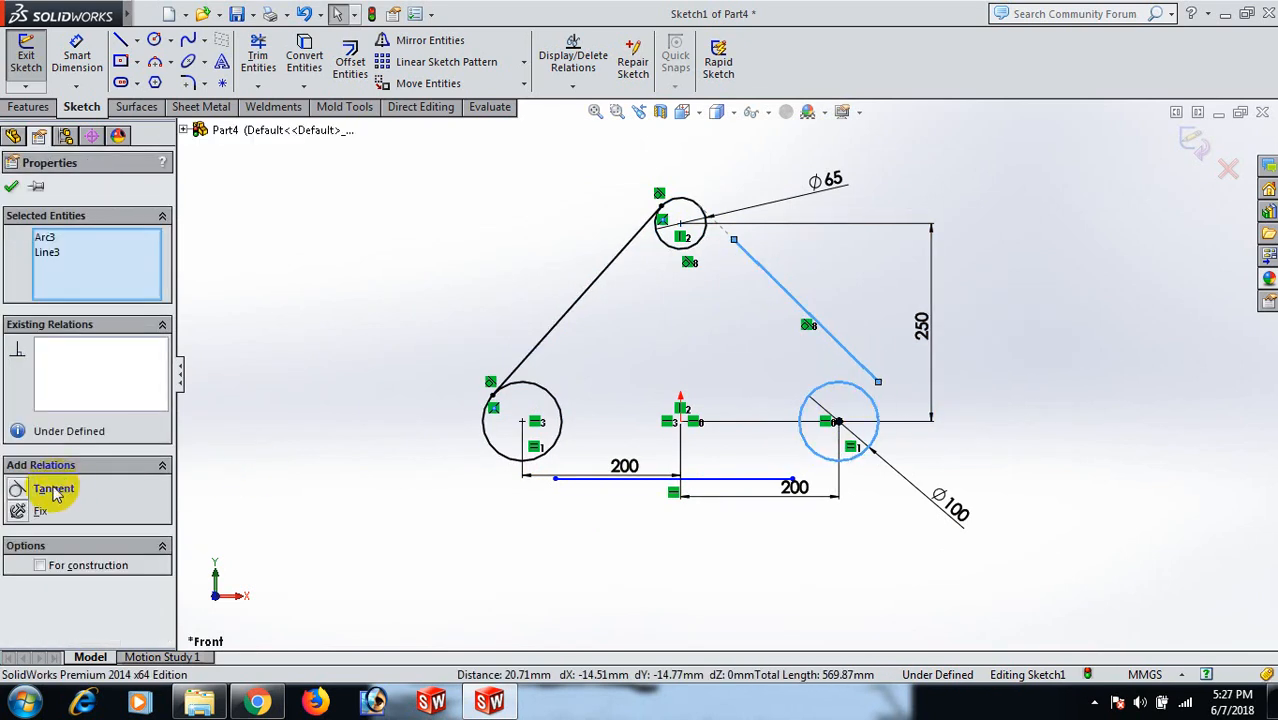
left_click(17, 492)
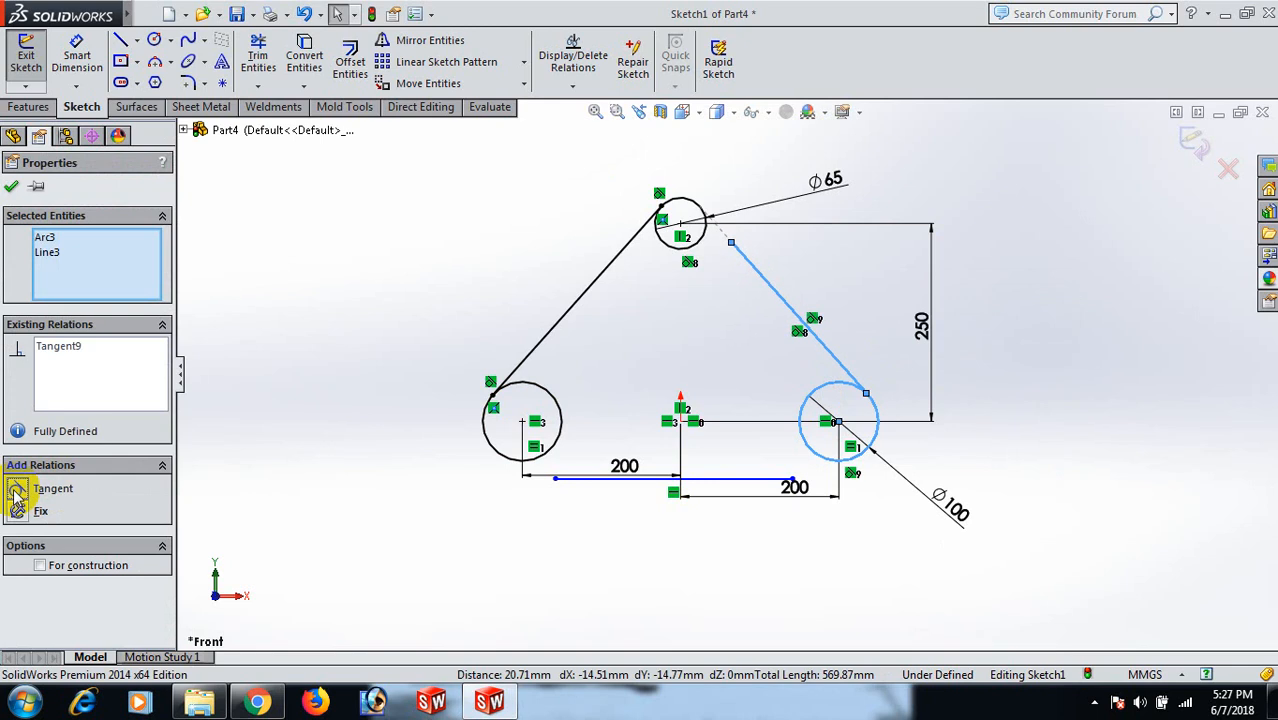
left_click(567, 312)
left_click(876, 251)
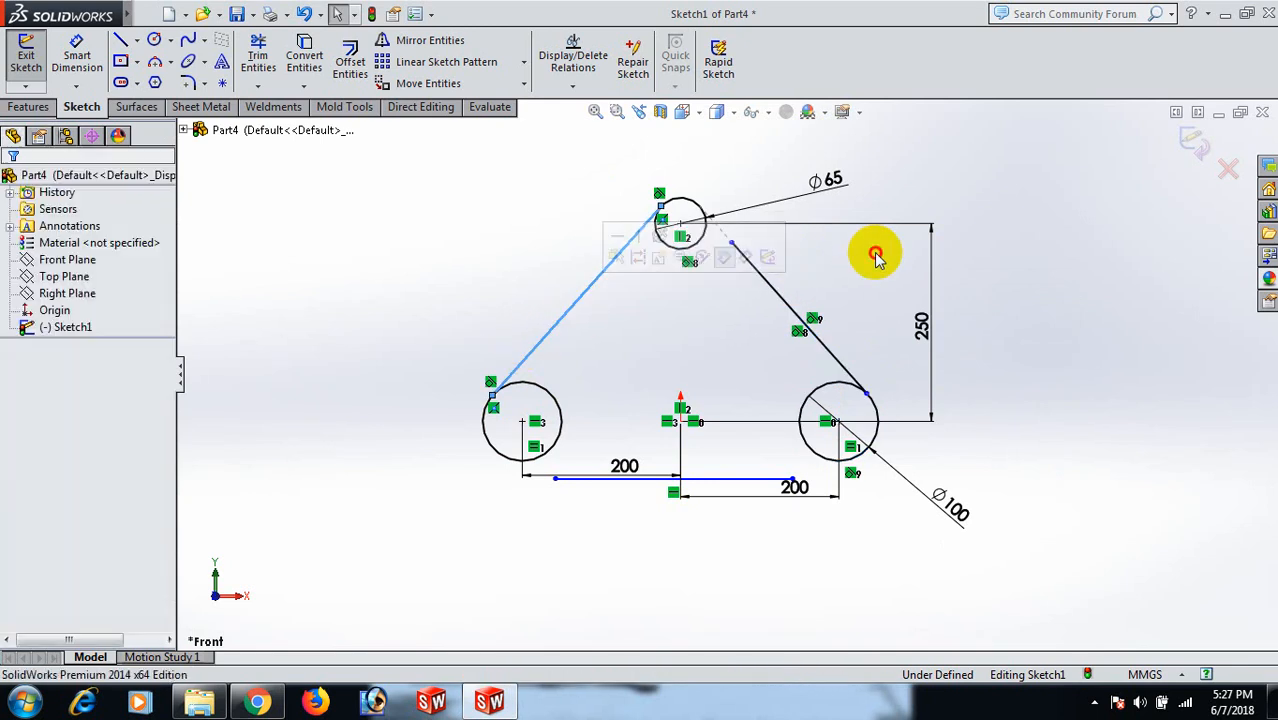
- Make the right slanted line's upper endpoint coincident with the upper circle
left_click(733, 243)
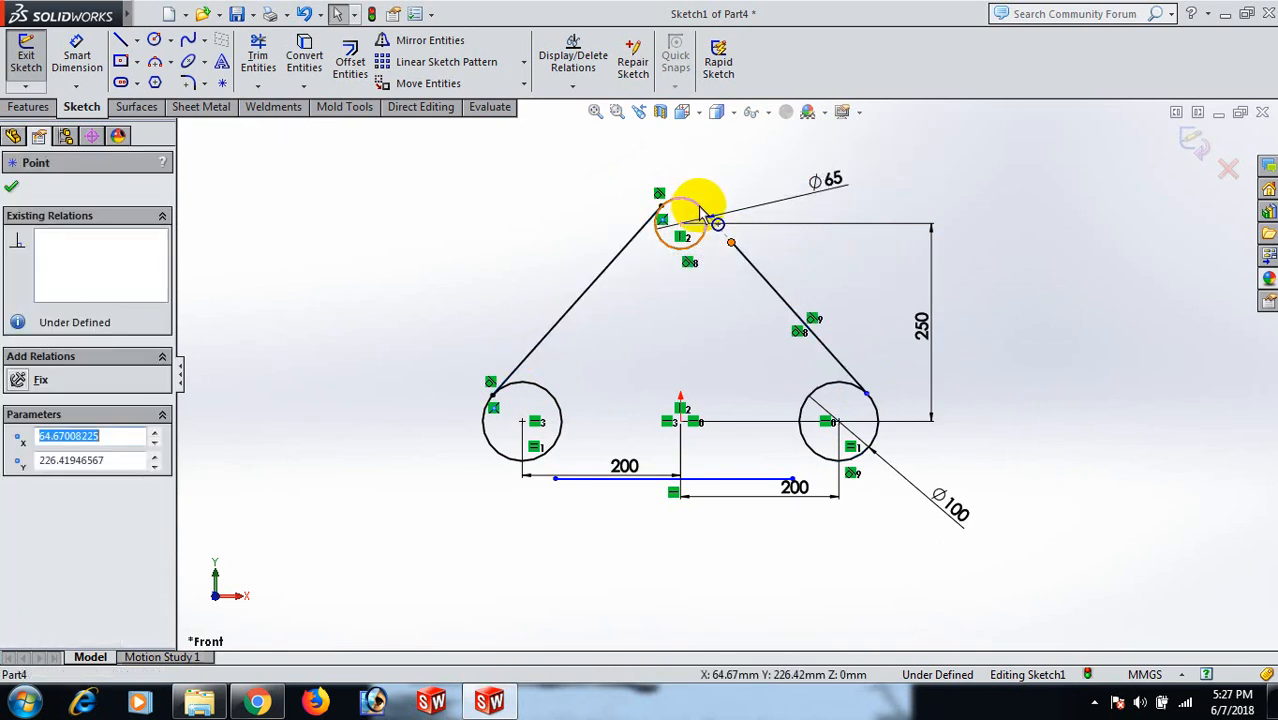
left_click(703, 213, "ctrl")
left_click(22, 515)
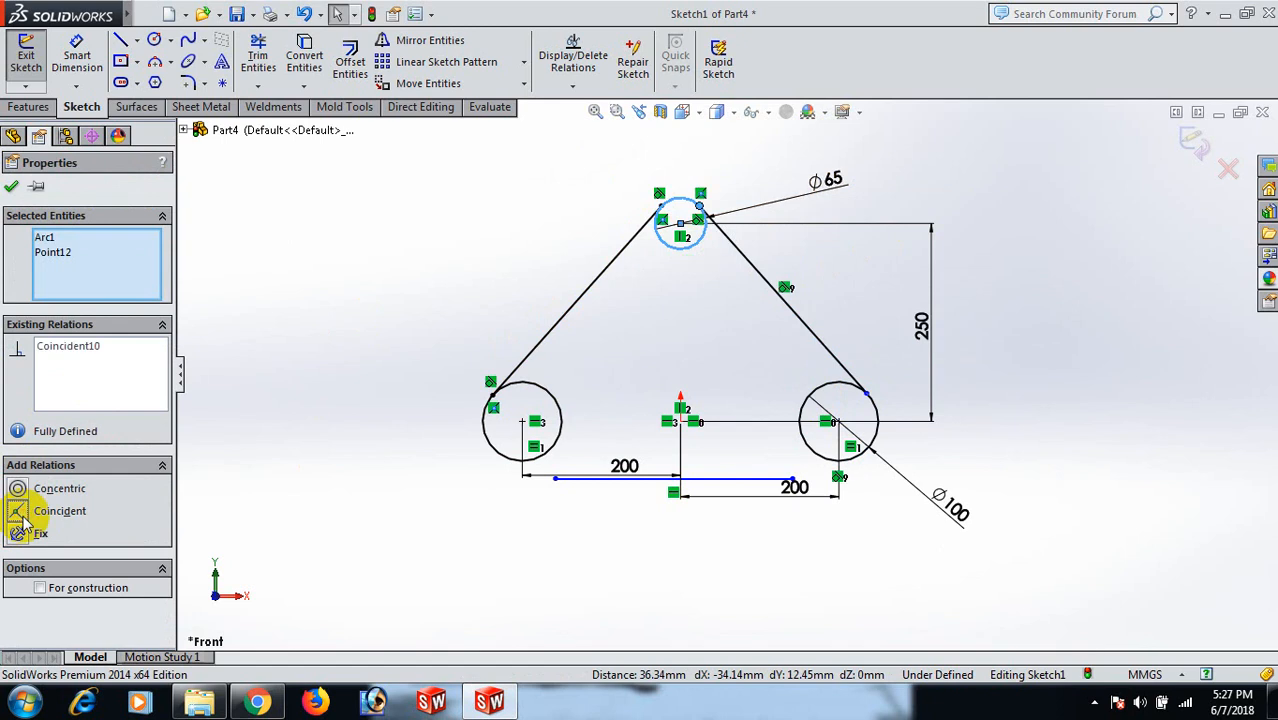
left_click(280, 322)
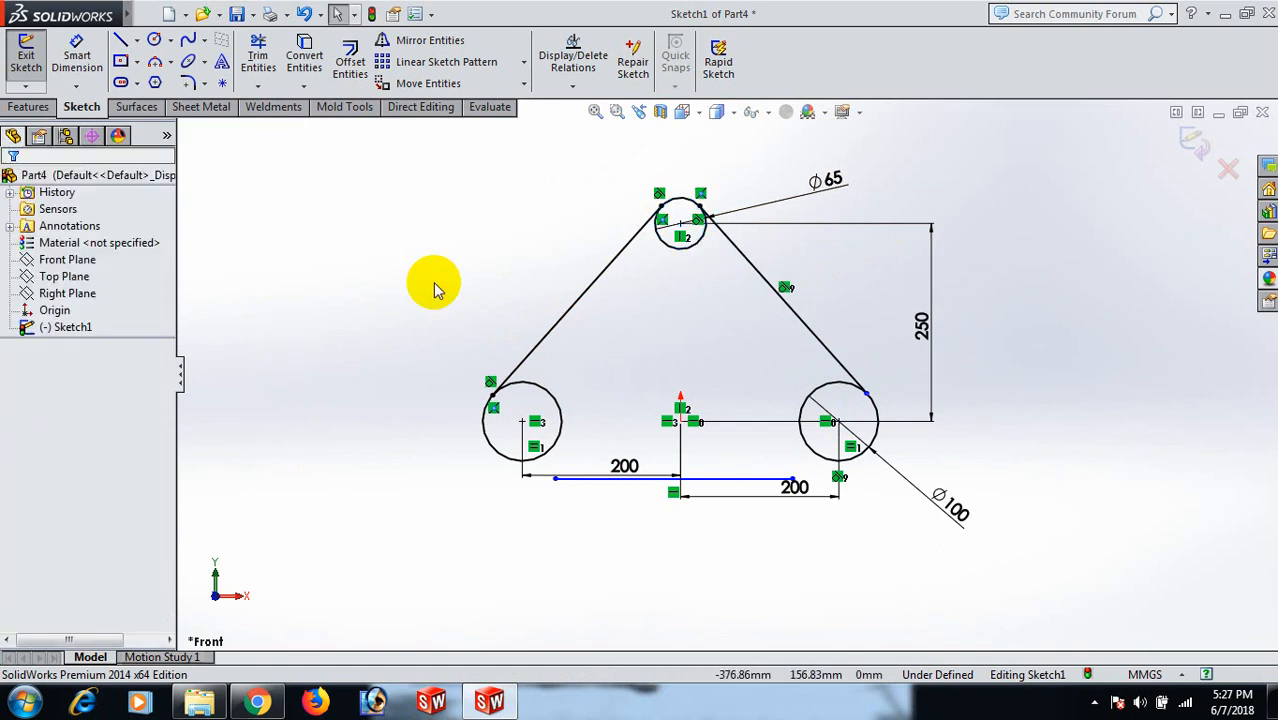
- Make the right slanted line's lower endpoint coincident with the right circle
left_click(865, 392)
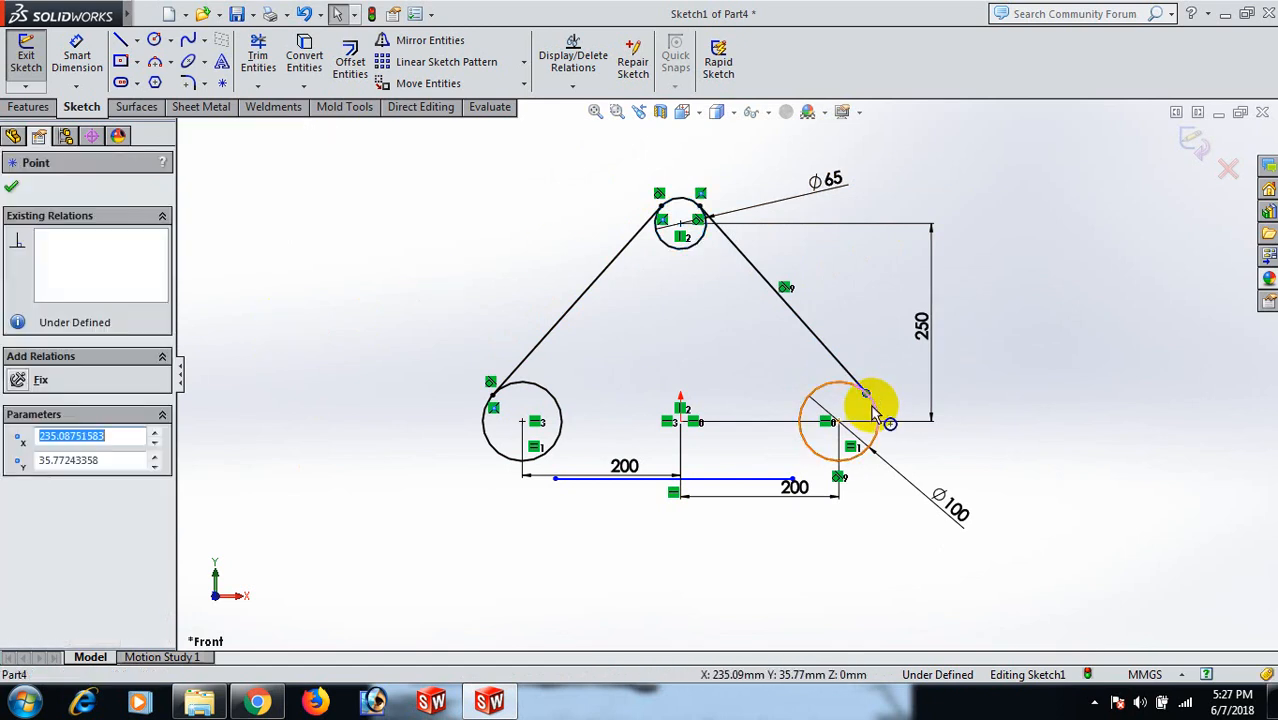
left_click(872, 410, "ctrl")
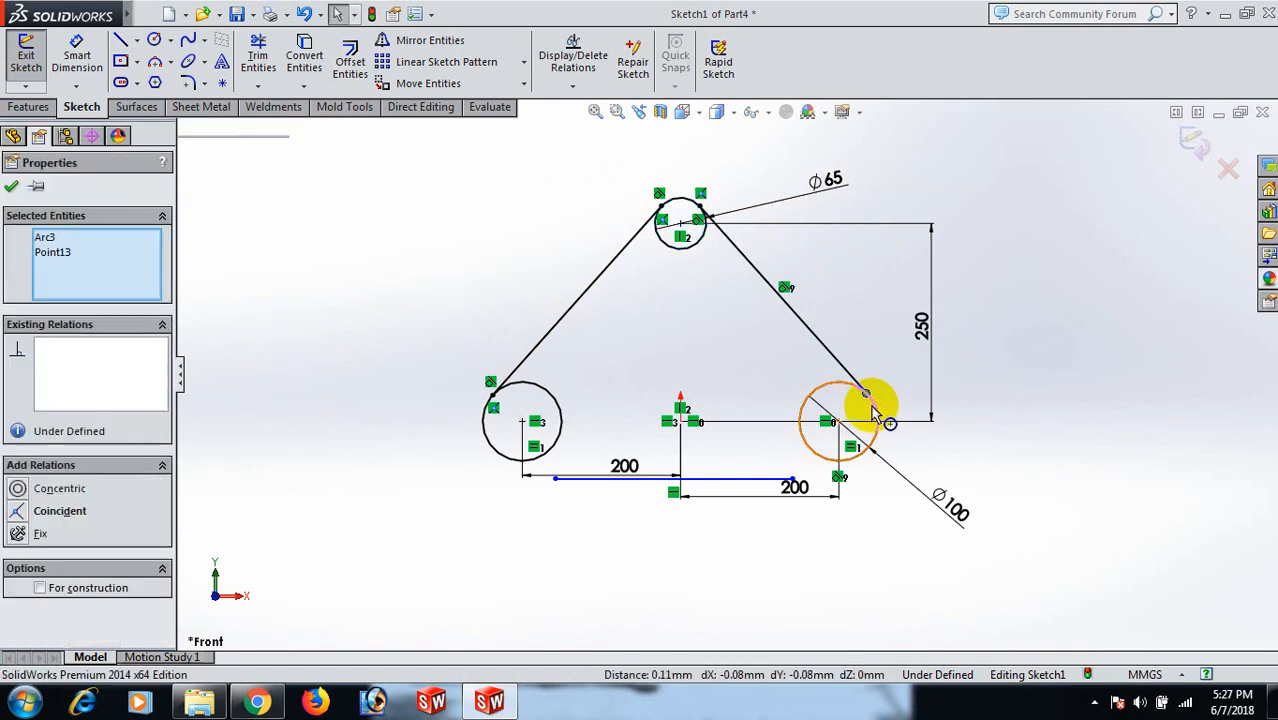
left_click(14, 511)
left_click(261, 370)
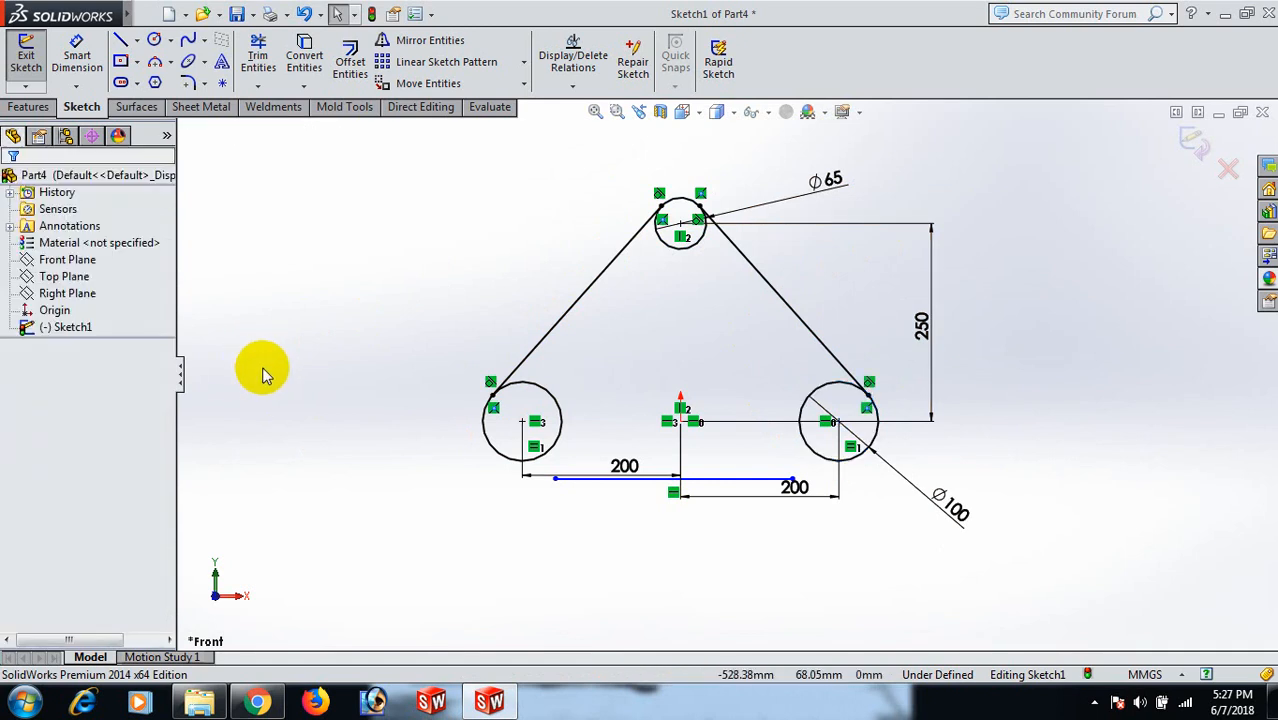
- Make the horizontal bottom line's left endpoint coincident with the left circle
left_click(556, 479)
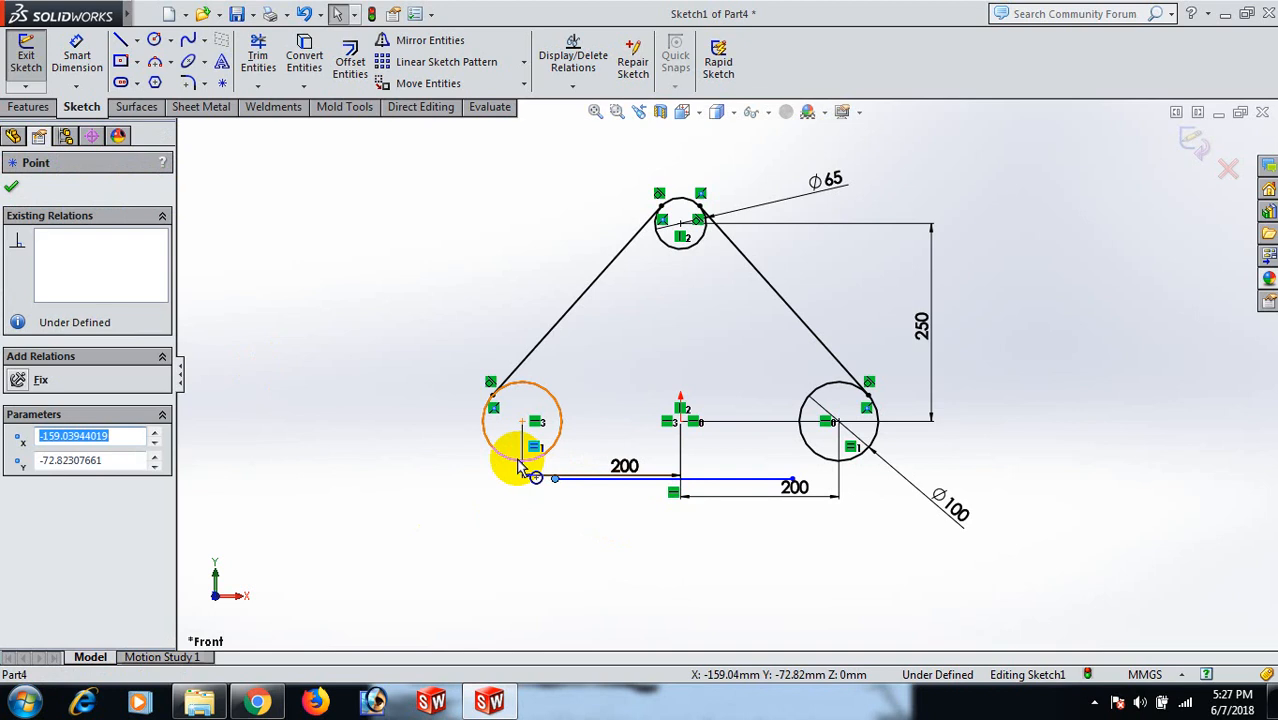
left_click(510, 457, "ctrl")
left_click(17, 511)
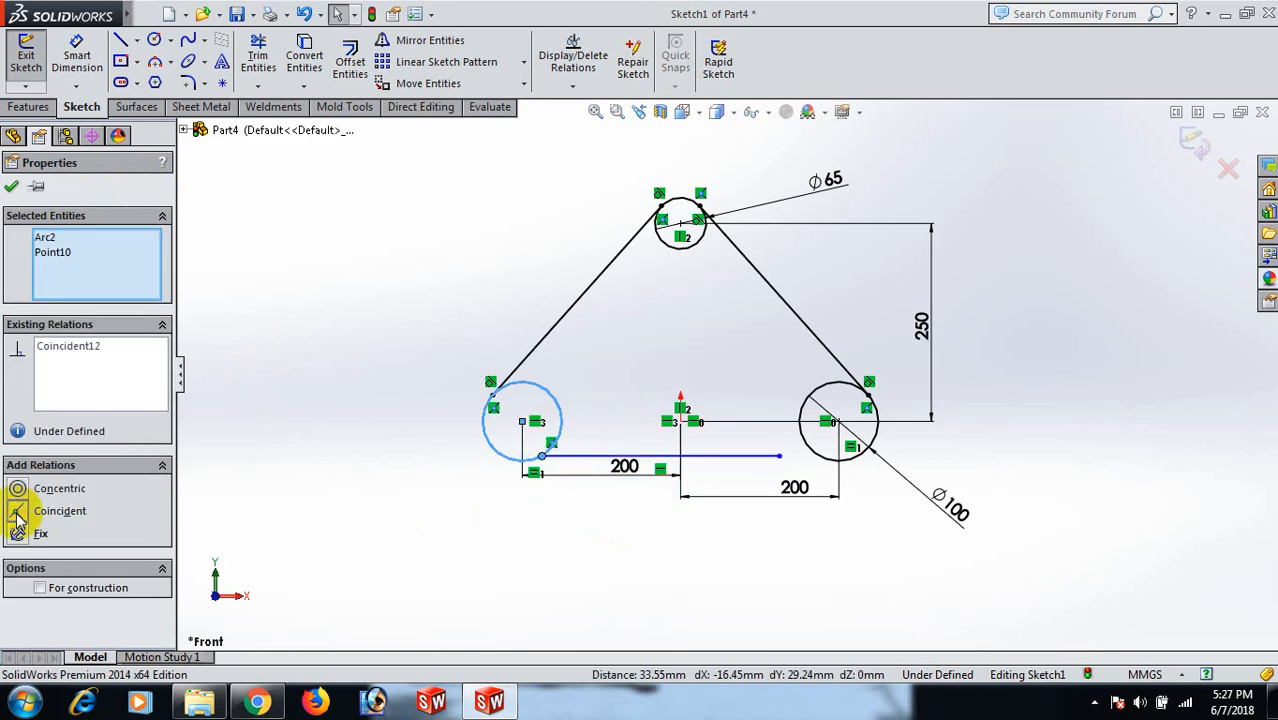
left_click(330, 505)
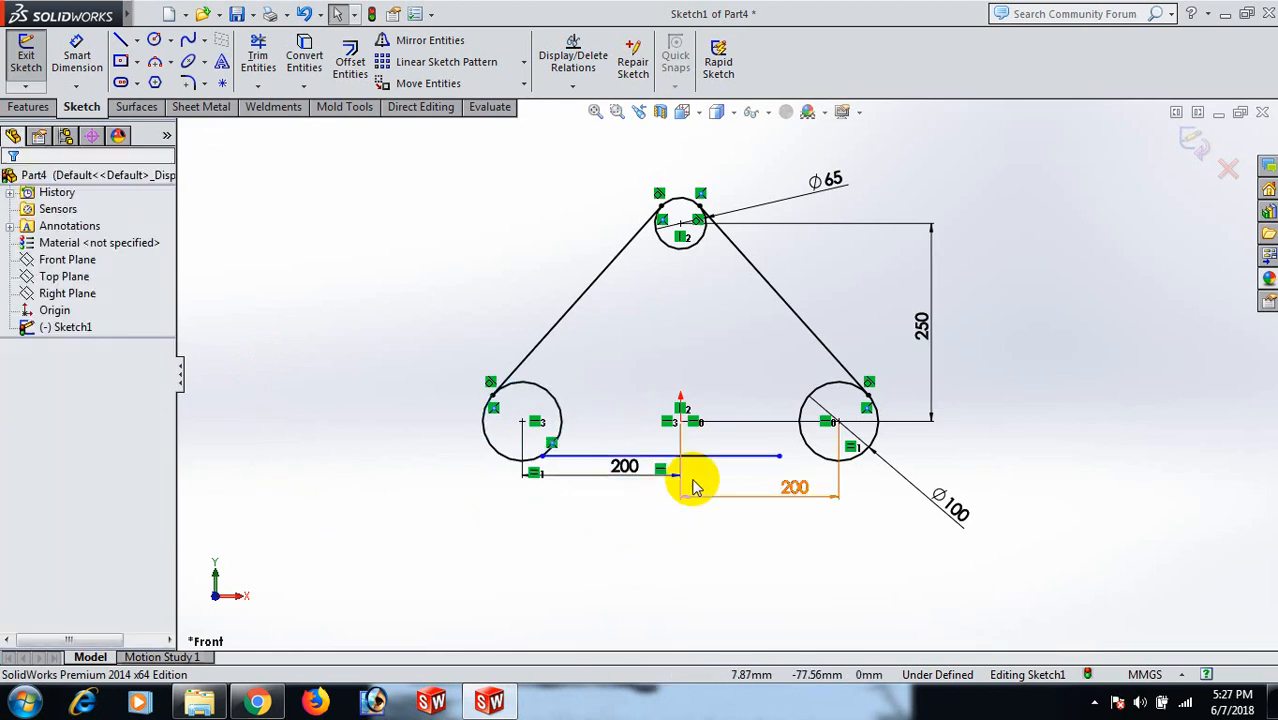
- Make the horizontal bottom line's right endpoint coincident with the right circle
left_click(781, 462)
left_click(826, 455, "ctrl")
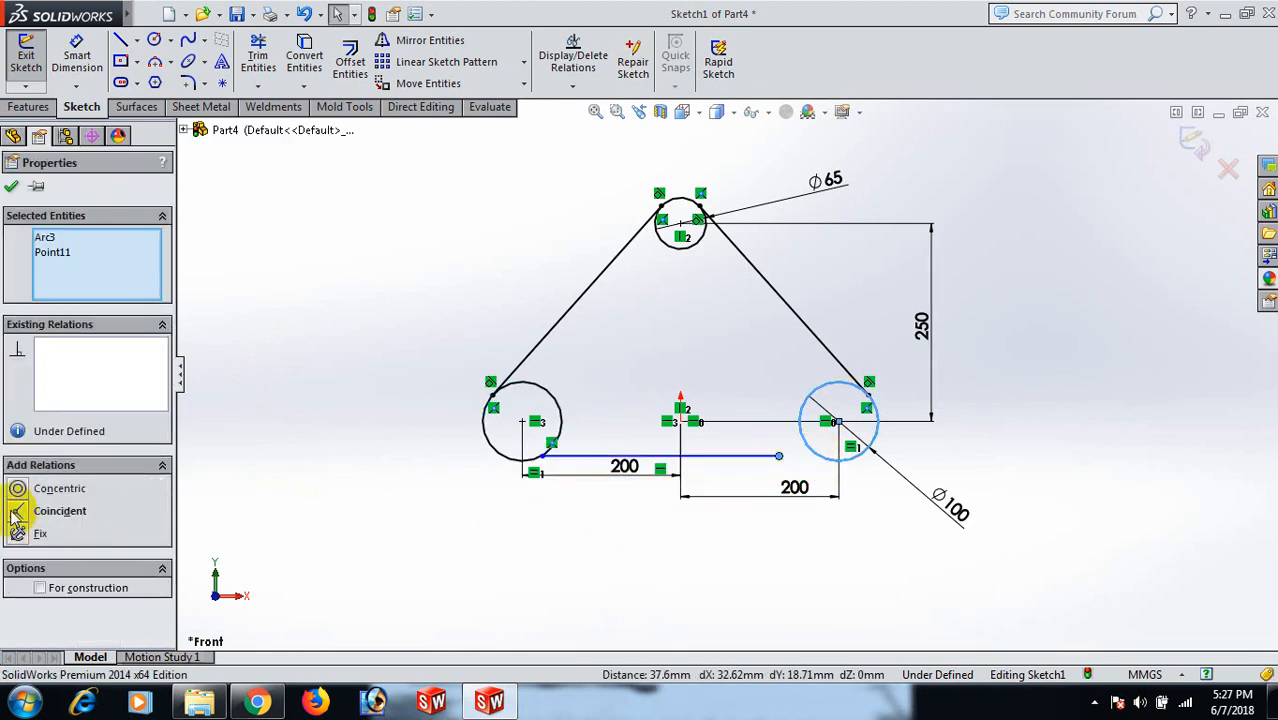
left_click(399, 542)
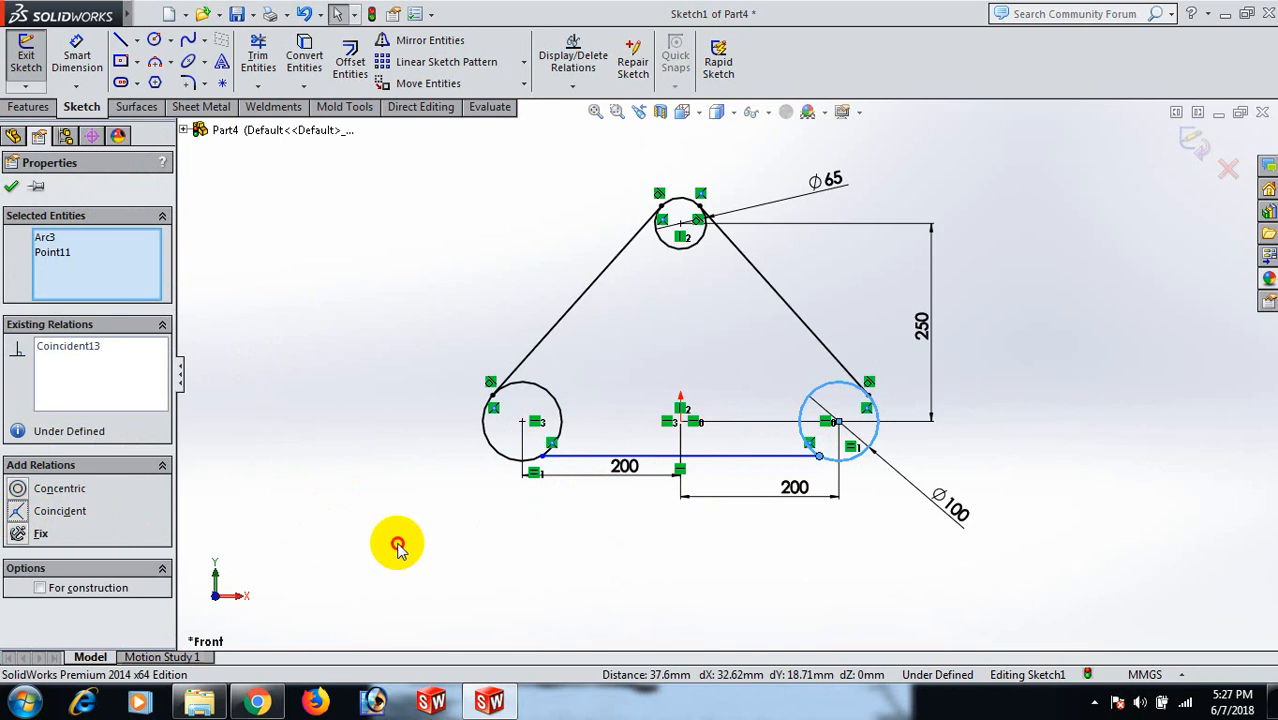
- Add a Tangent relation between the horizontal bottom line and the left circle
left_click(570, 458)
left_click(521, 462, "ctrl")
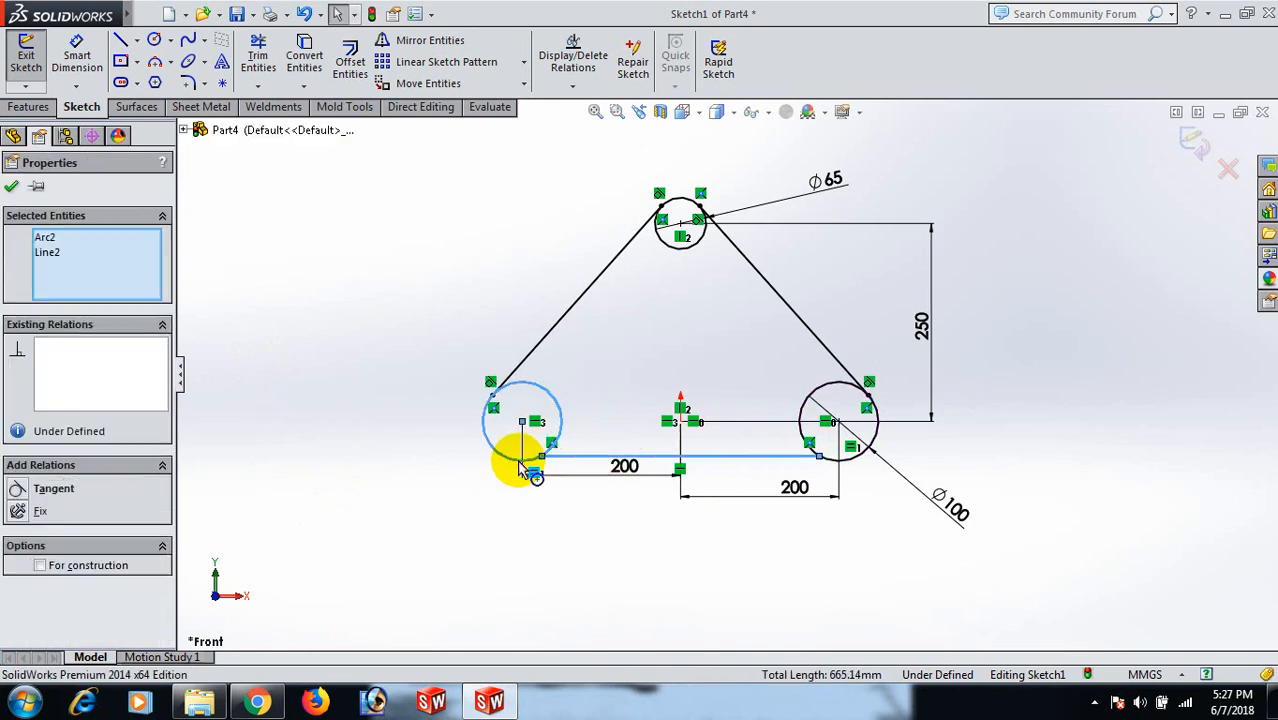
left_click(14, 490)
left_click(254, 522)
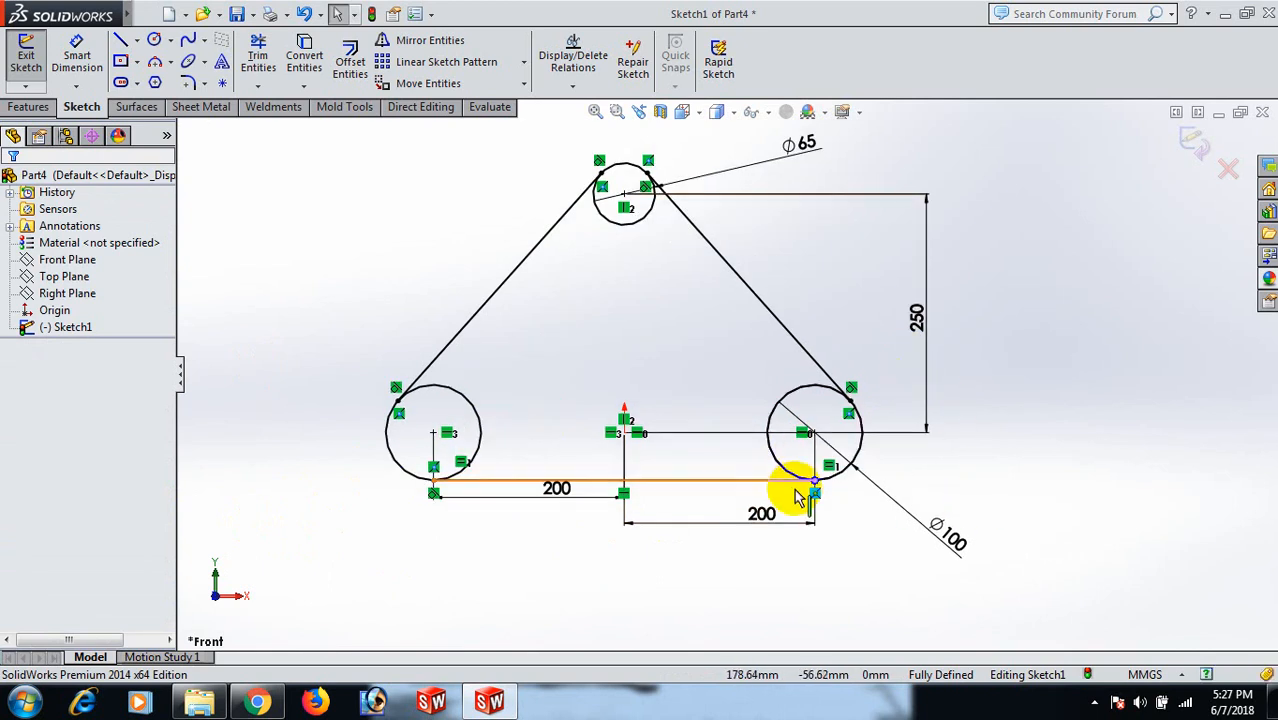
- Sketch a circle about 138 mm in diameter inside the triangular outline, centred about 106 mm directly above the origin
scroll(828, 458, "down", 3)
scroll(826, 458, "up", 5)
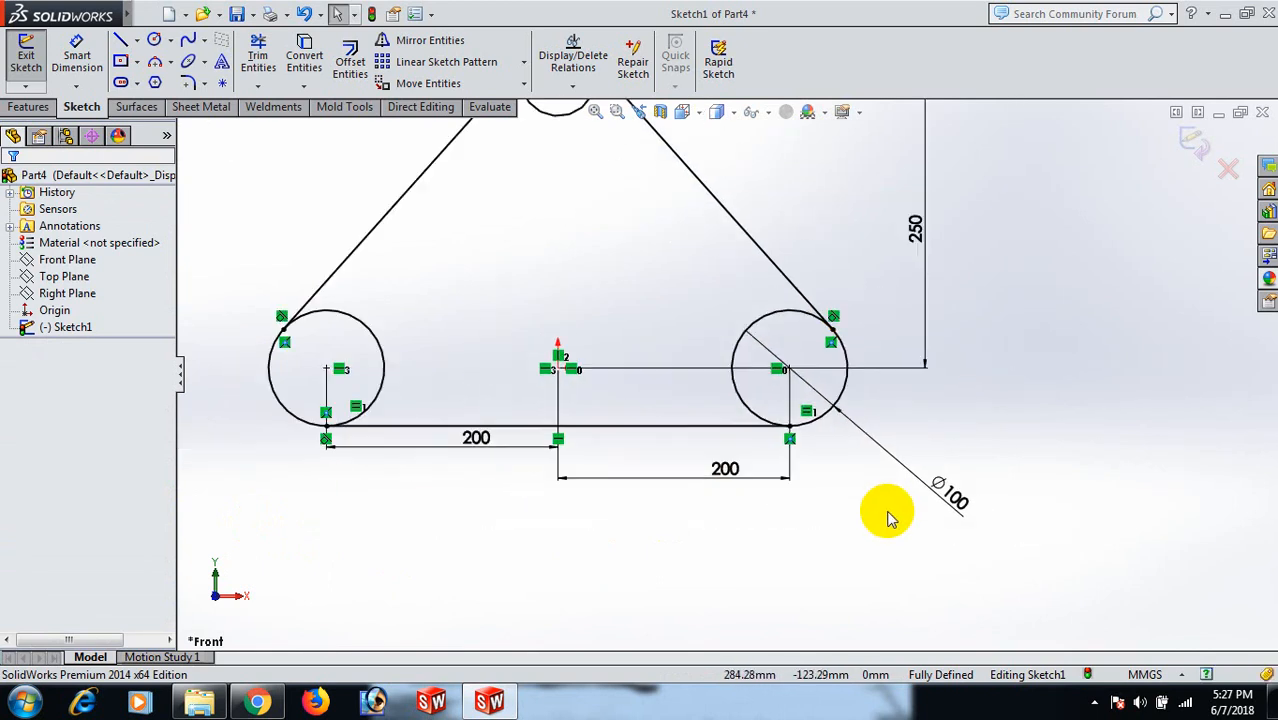
scroll(660, 272, "down", 2)
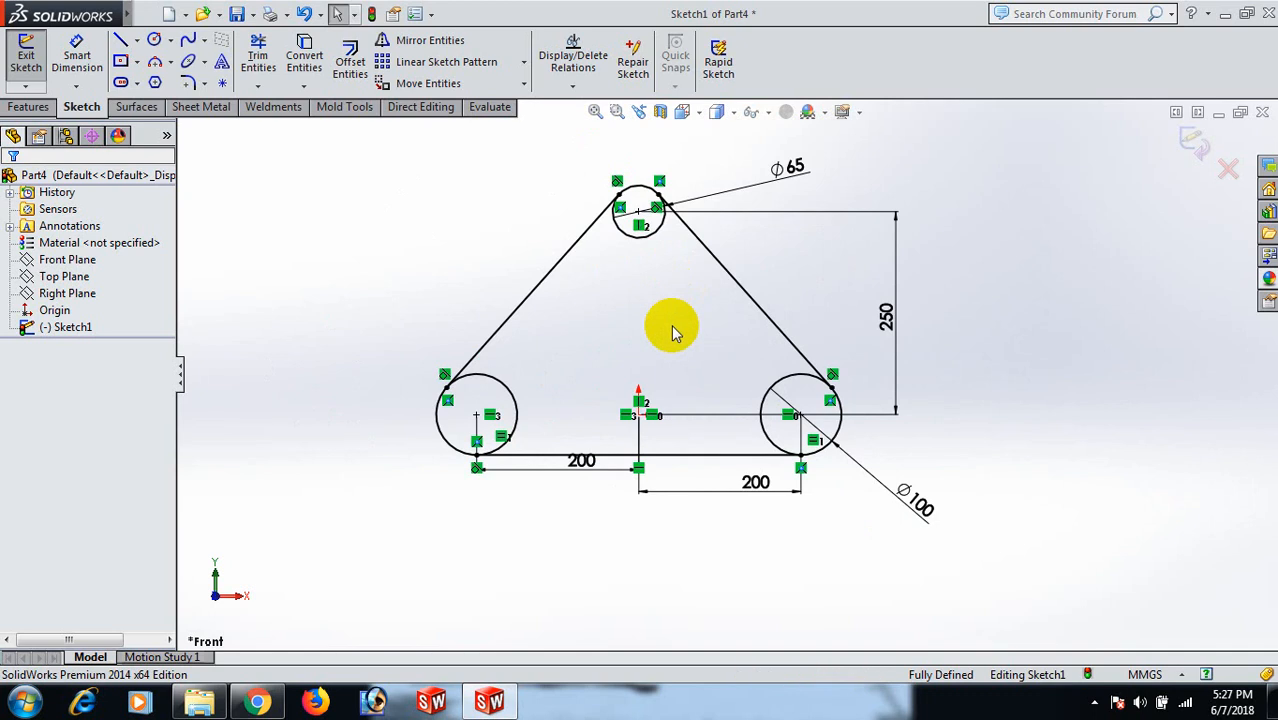
key("c")
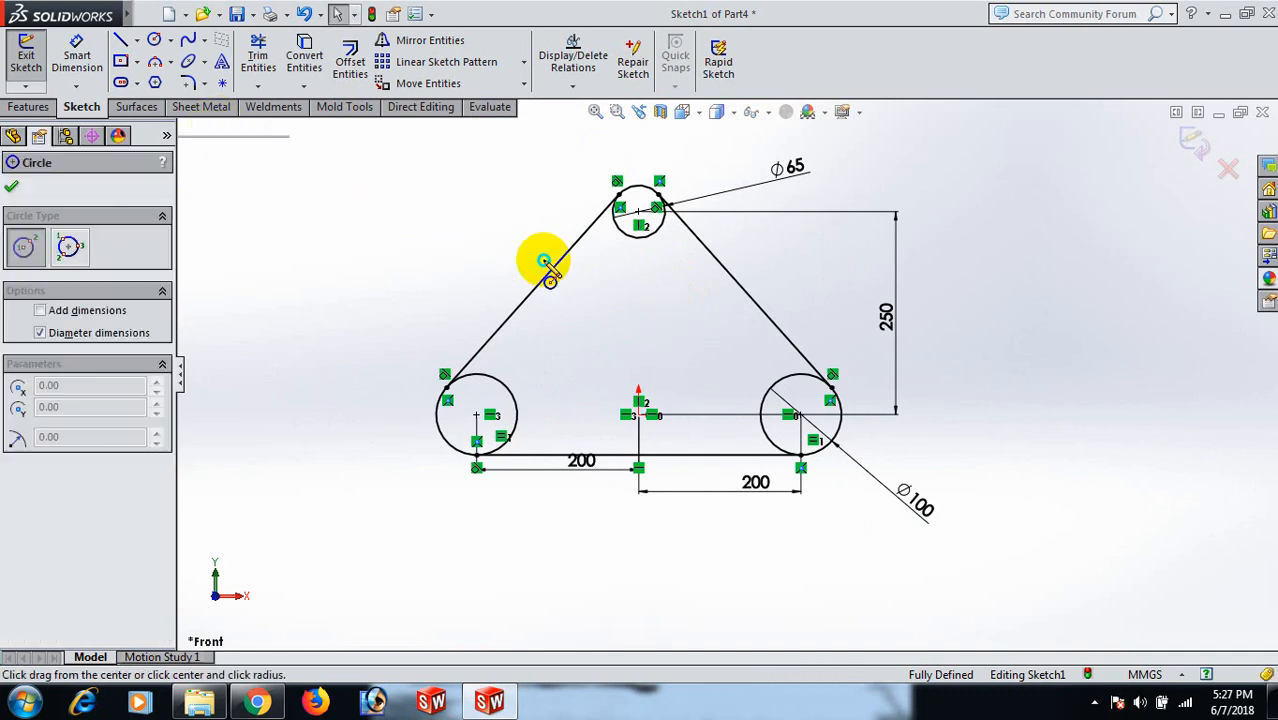
left_click(640, 329)
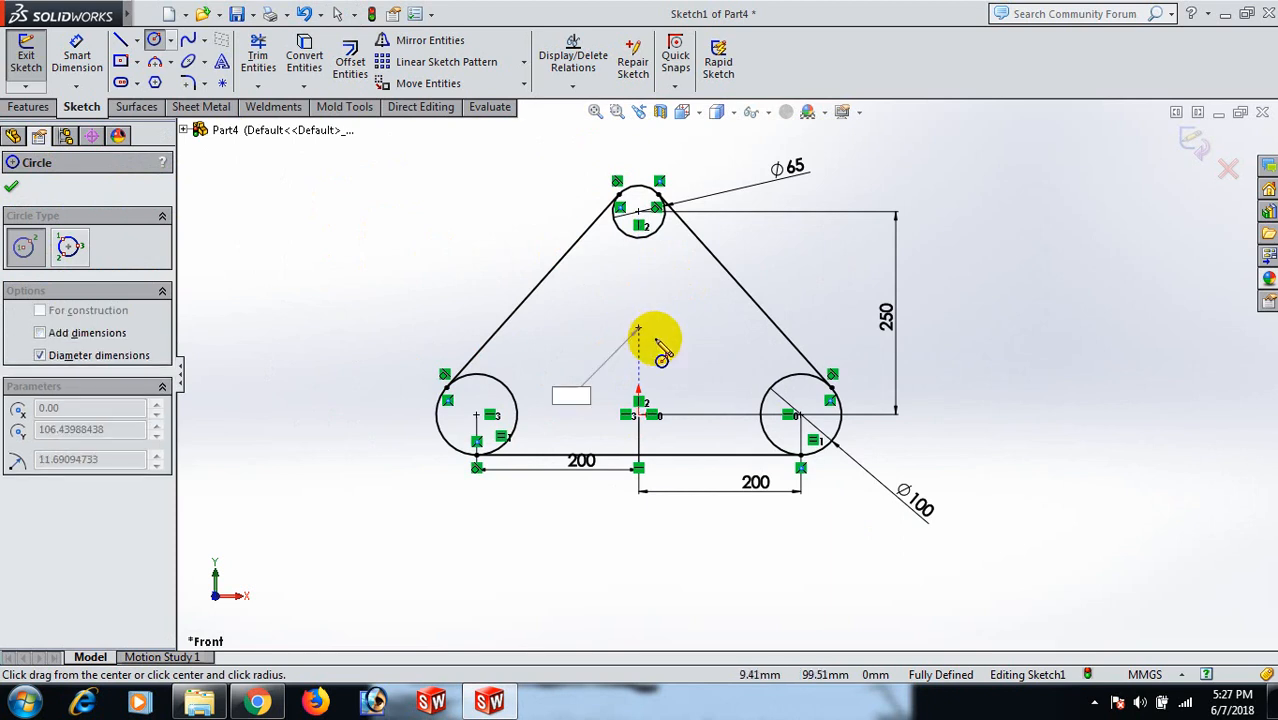
left_click(693, 378)
right_click(685, 357)
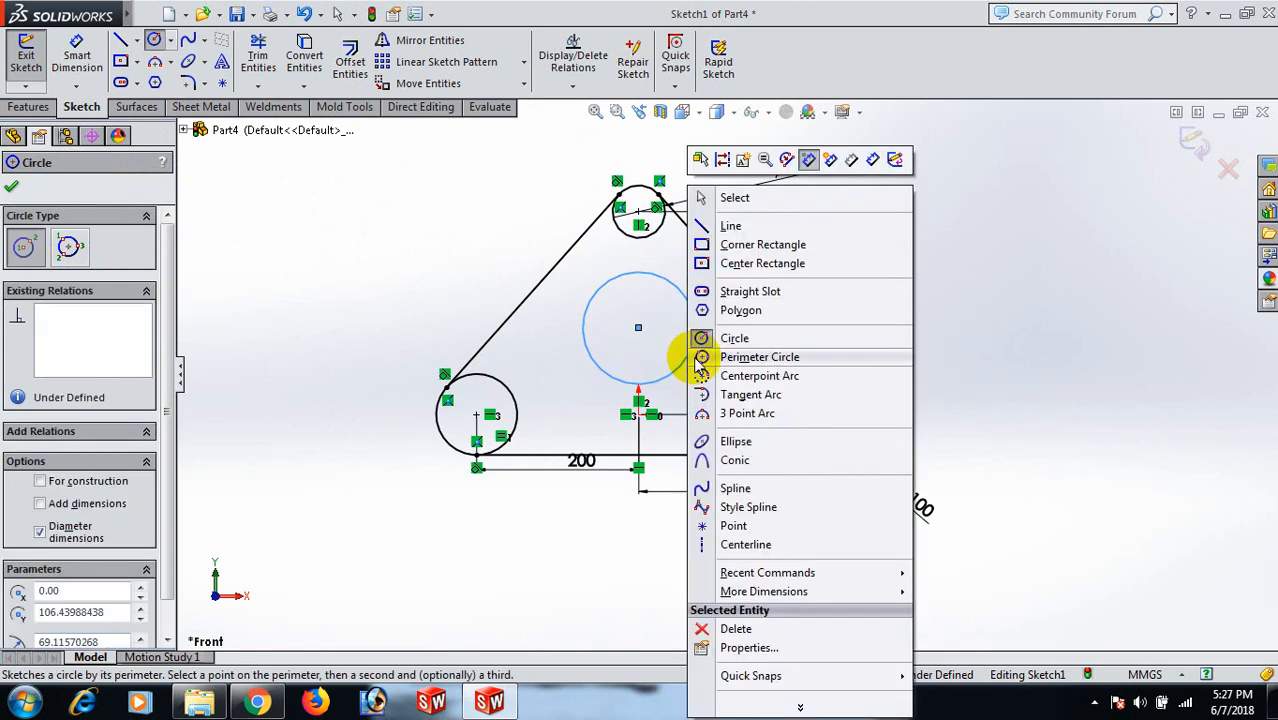
left_click(730, 194)
- Dimension the central circle's diameter and set it to 150 mm
mouse_move(1062, 426)
right_mouse_down()
mouse_move(1057, 379)
mouse_move(996, 235)
right_mouse_up()
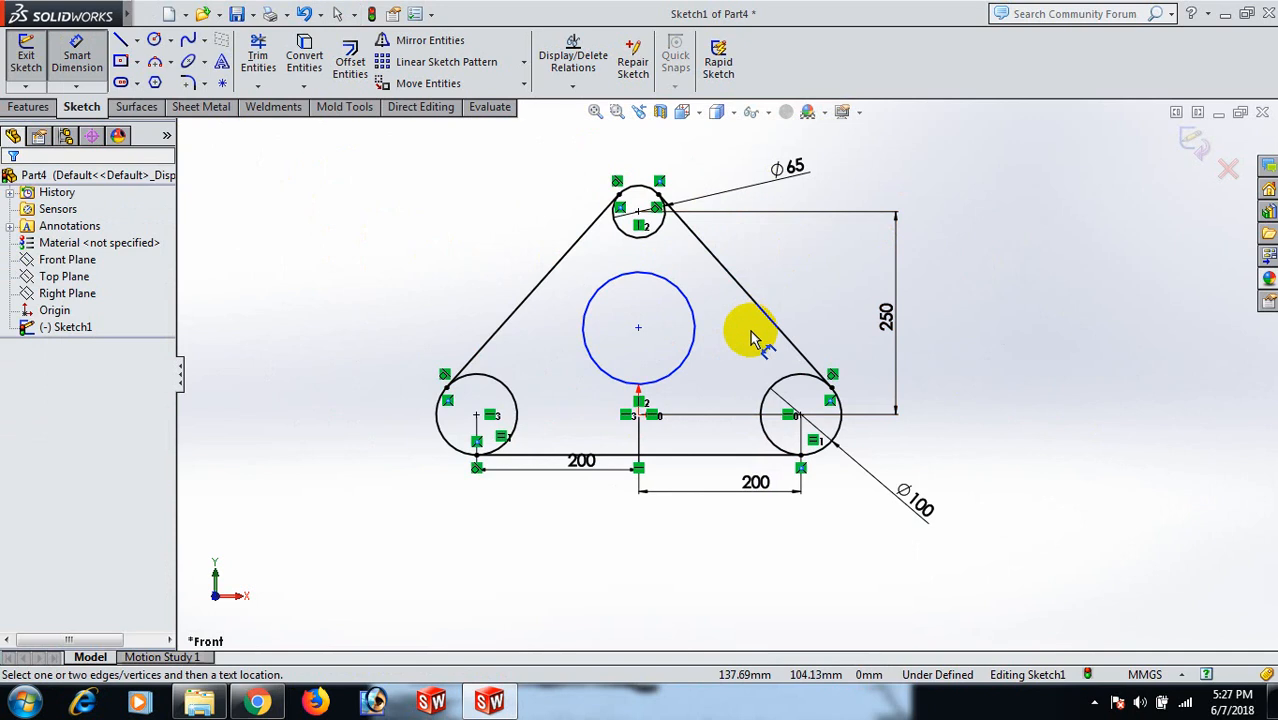
left_click(697, 336)
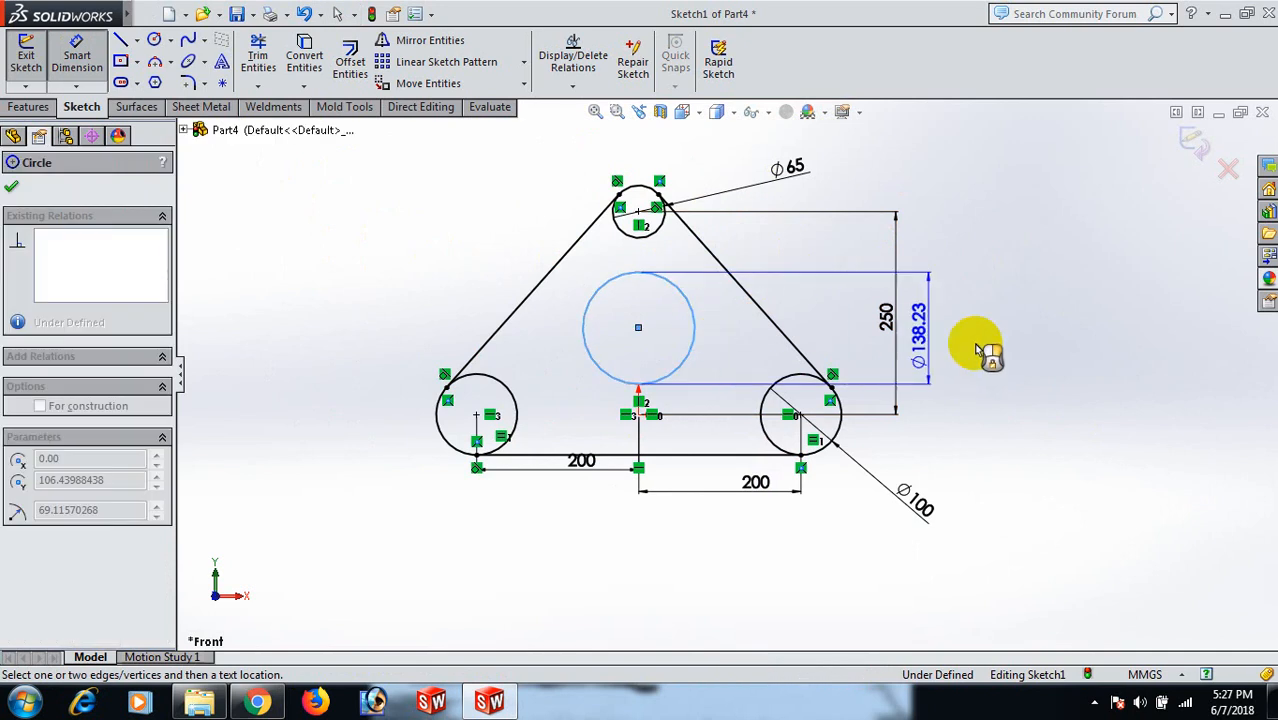
left_click(1022, 348)
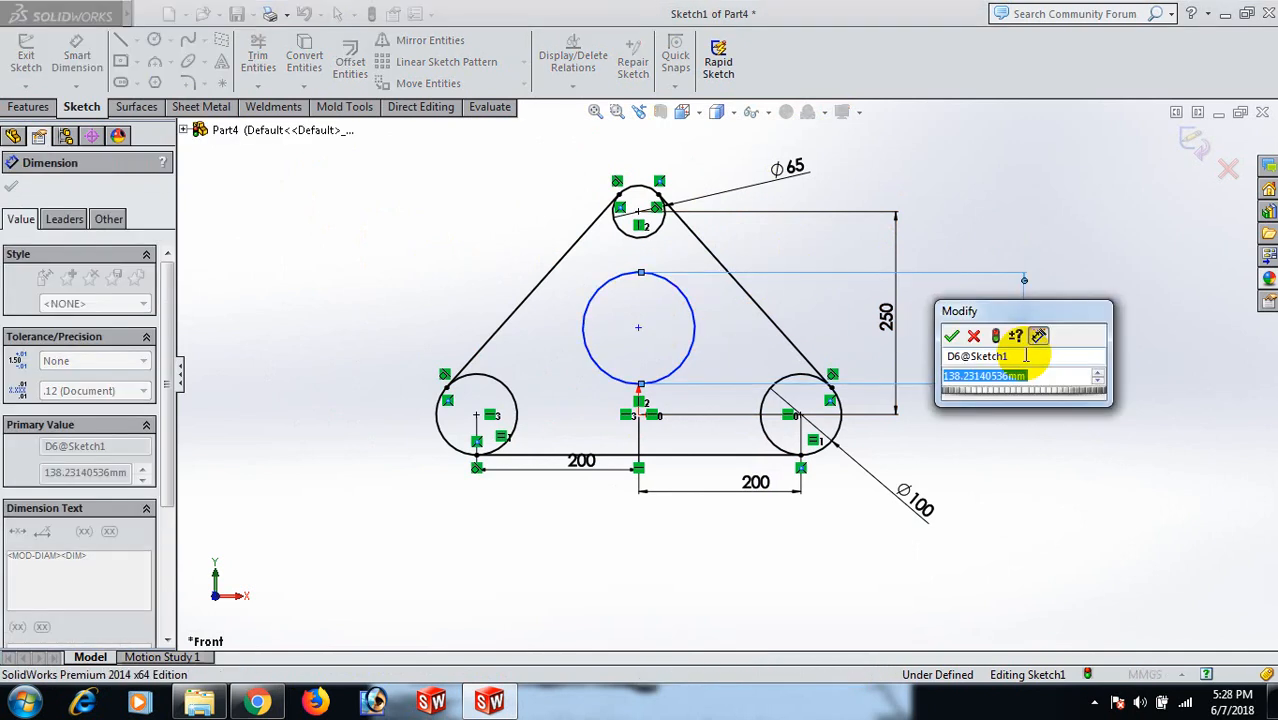
type("15")
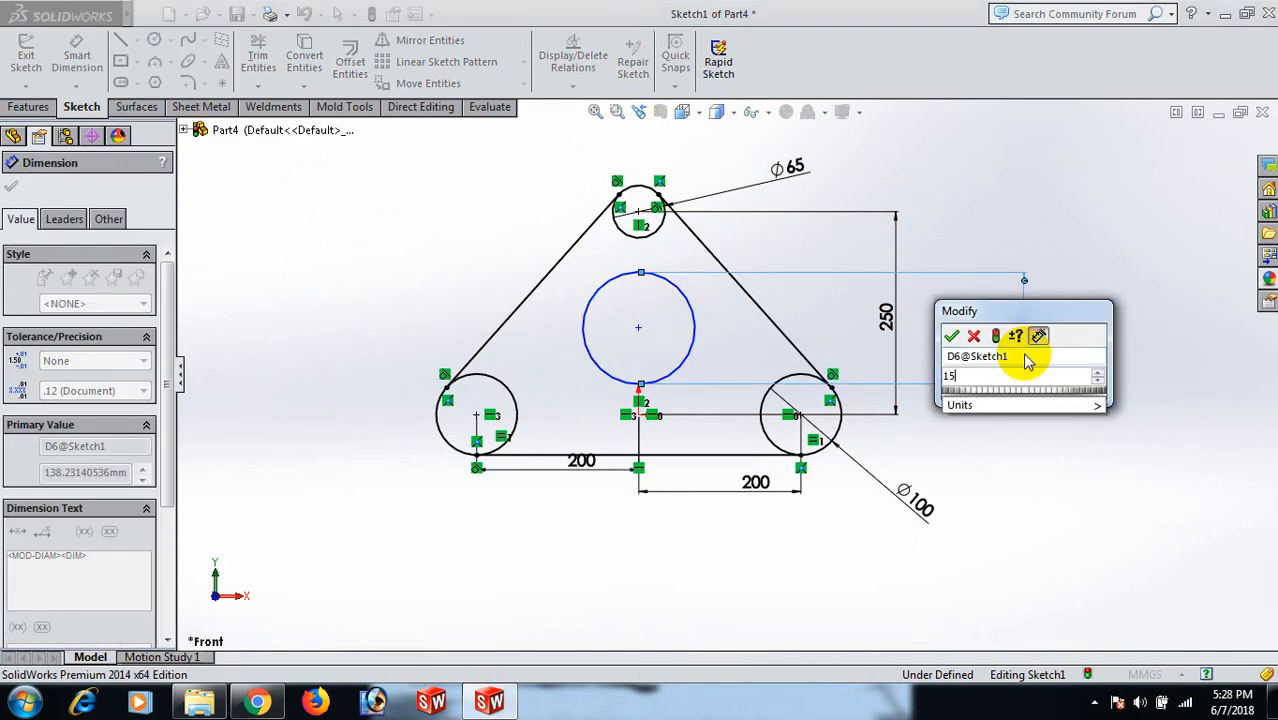
type("0")
key("Return")
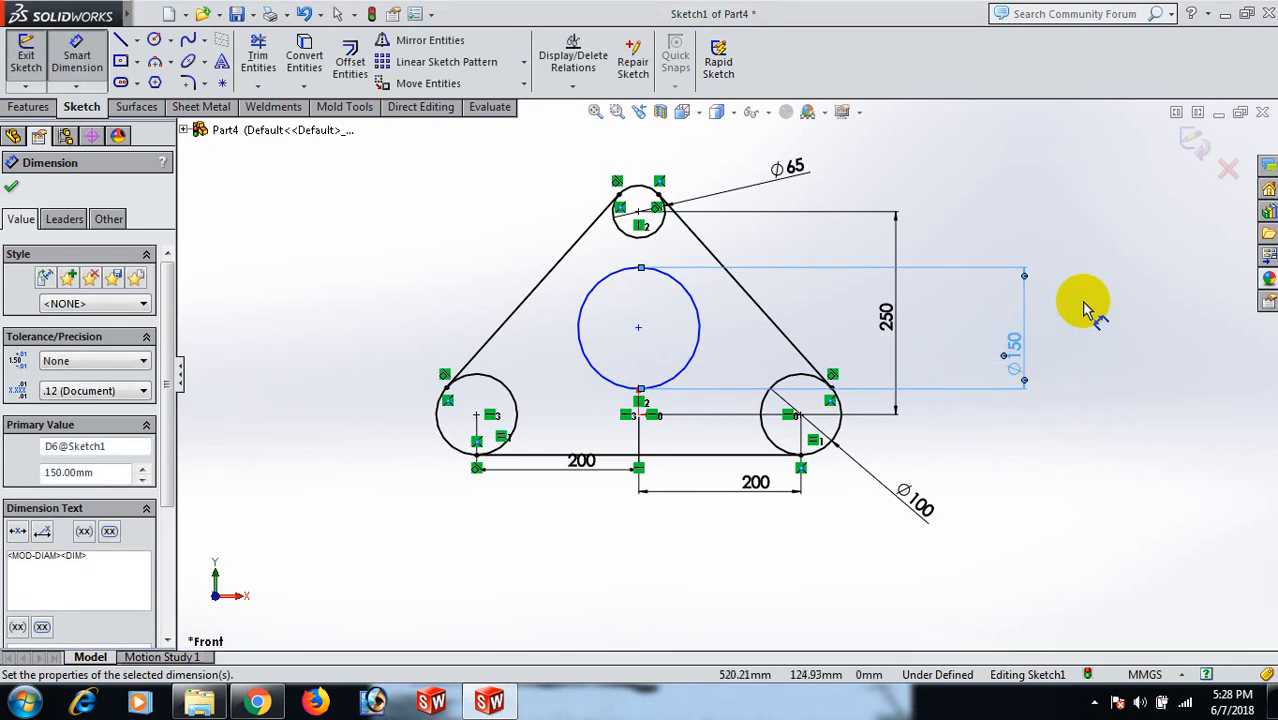
left_click(1162, 408)
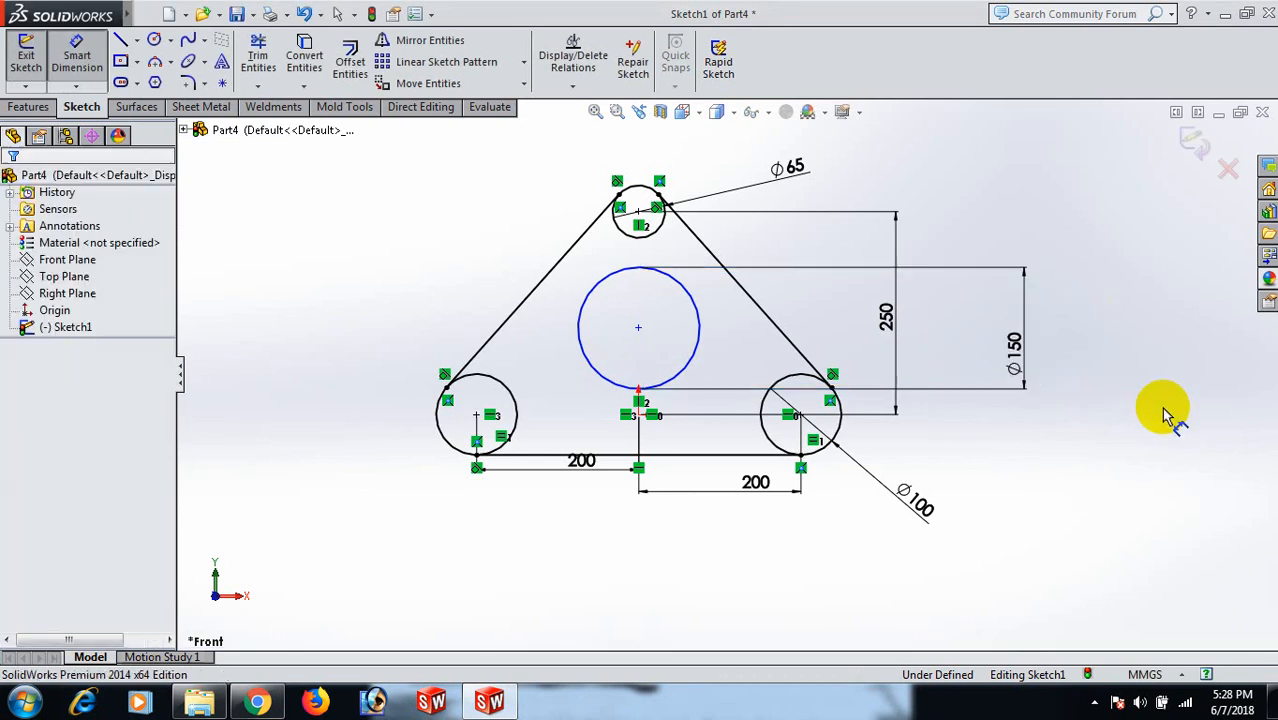
- Dimension the vertical distance from the origin to the central circle's centre and set it to 125 mm
left_click(640, 416)
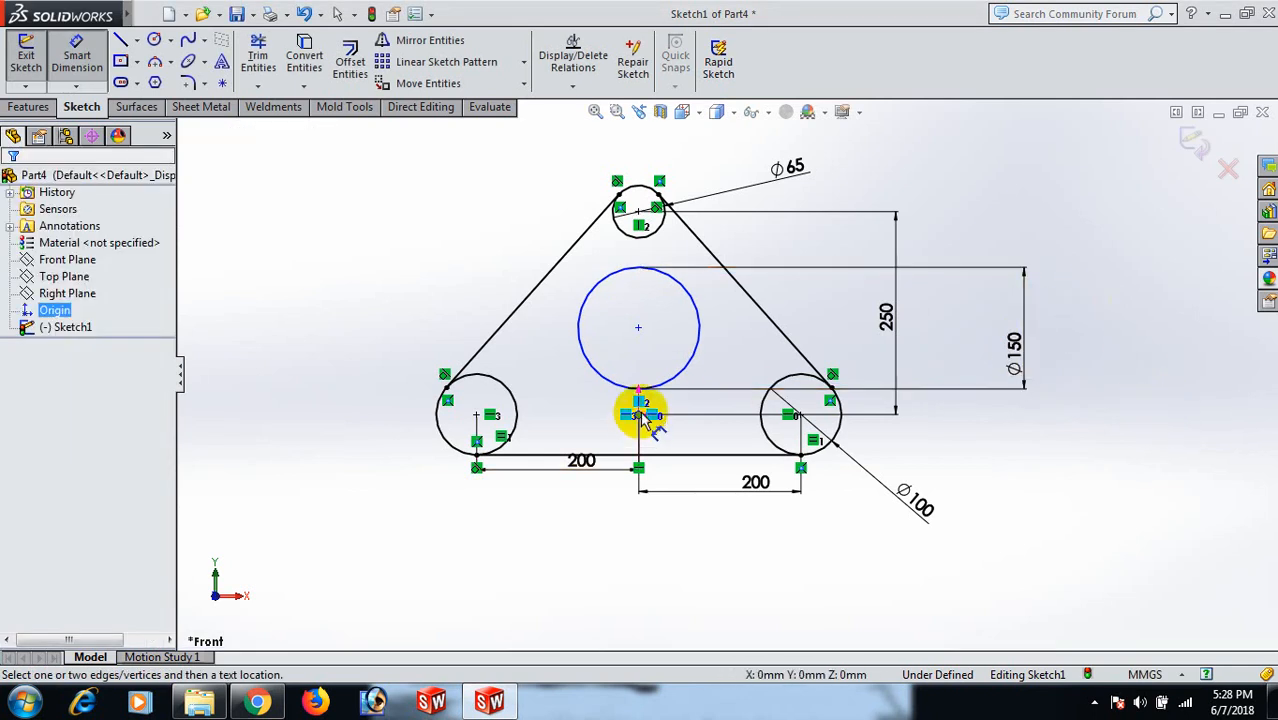
left_click(640, 330)
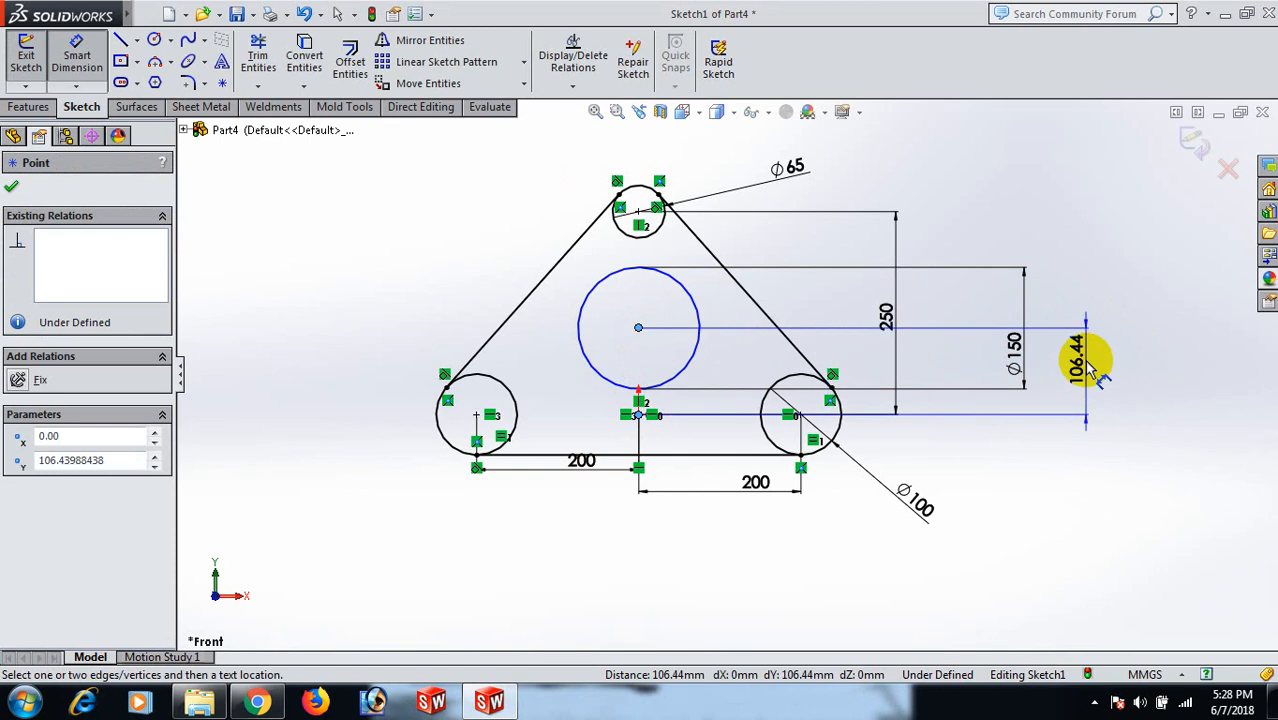
left_click(1090, 366)
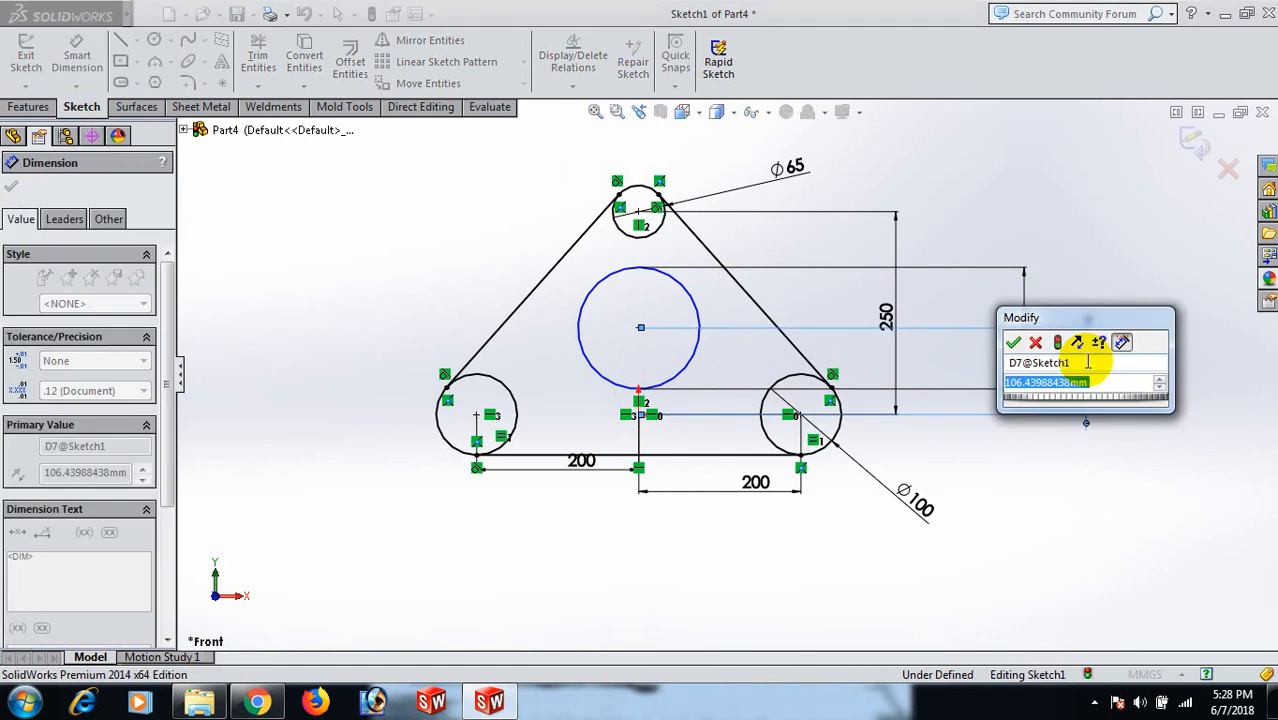
type("1")
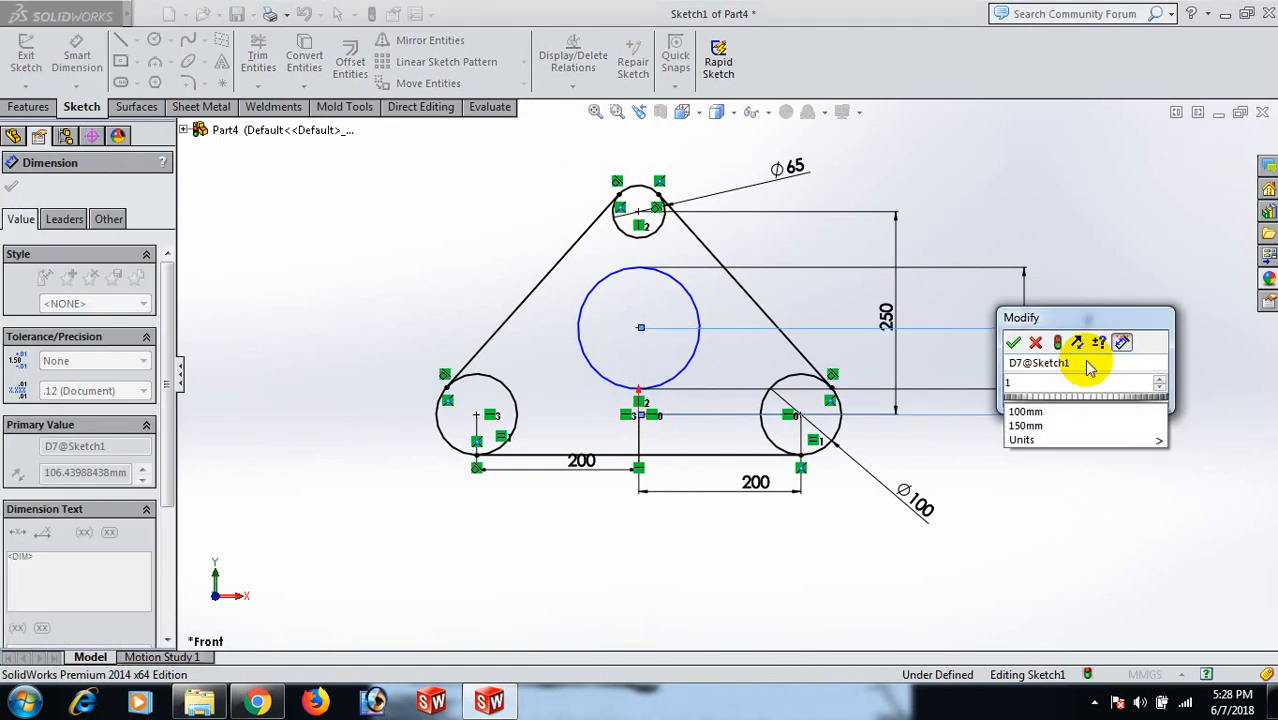
type("25")
key("Return")
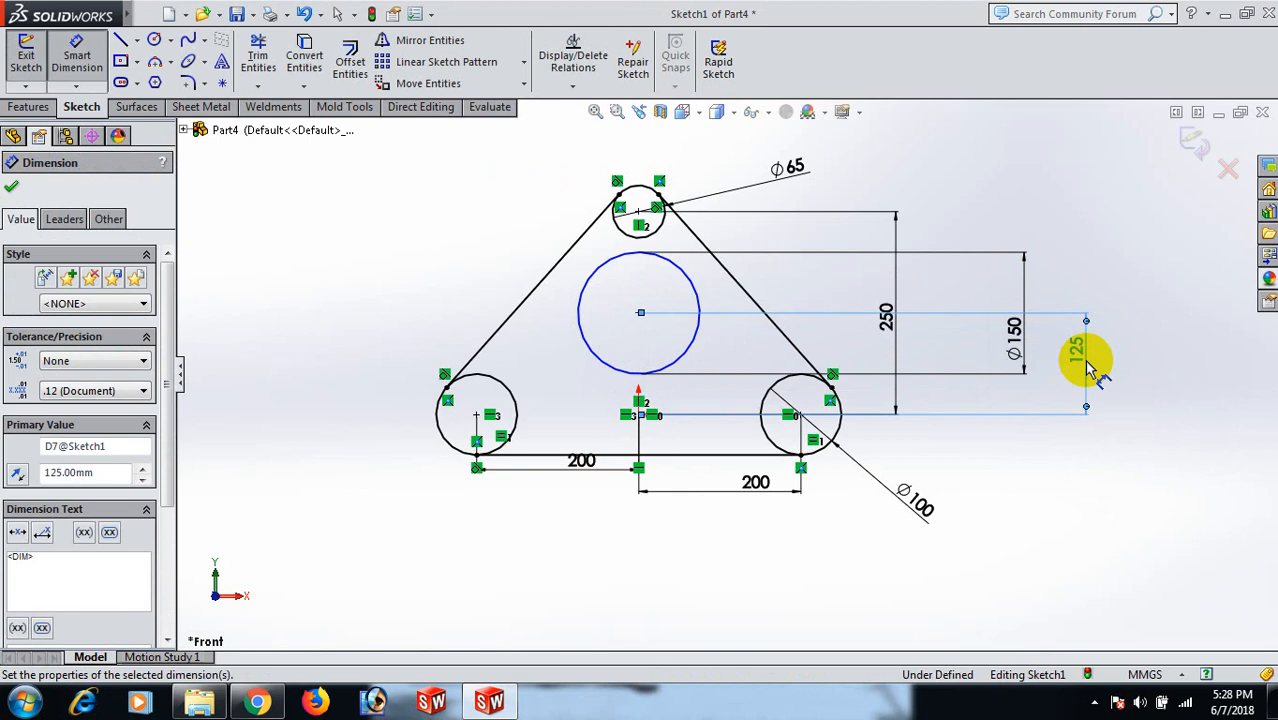
left_click(1030, 220)
right_click(1030, 220)
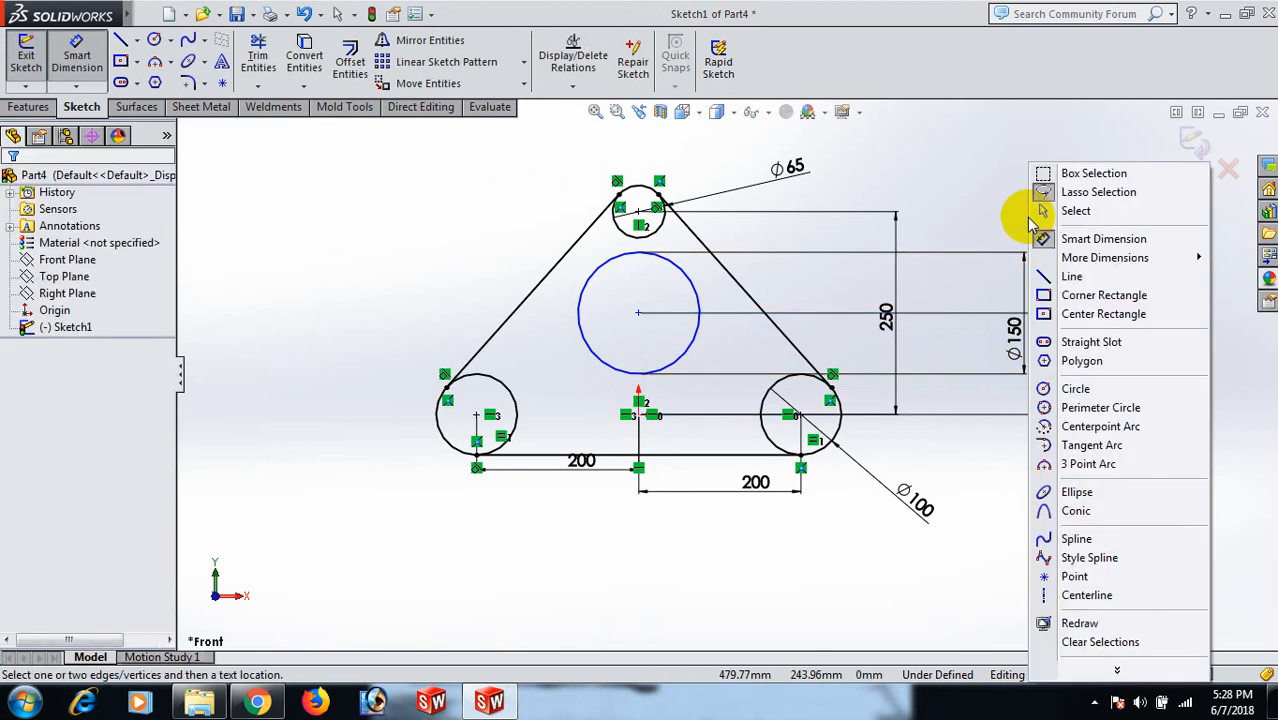
left_click(1088, 212)
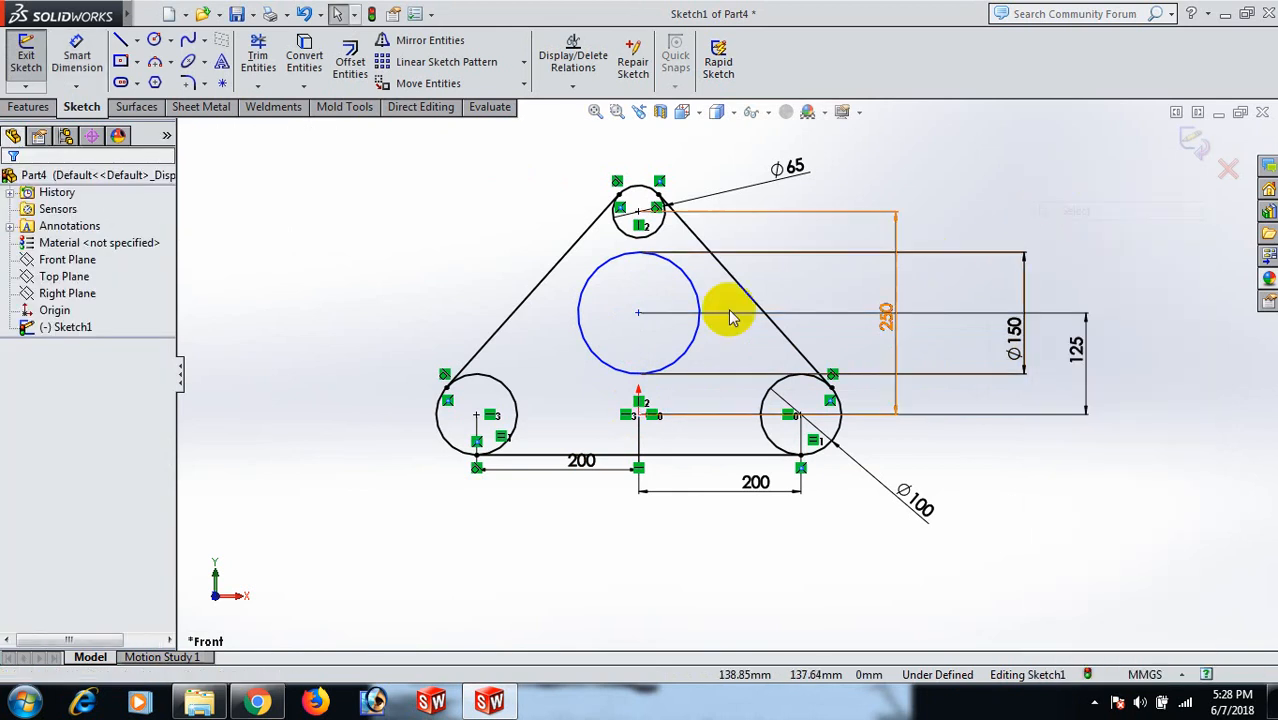
- Add a Vertical relation between the central circle's centre and the origin
left_click(638, 313)
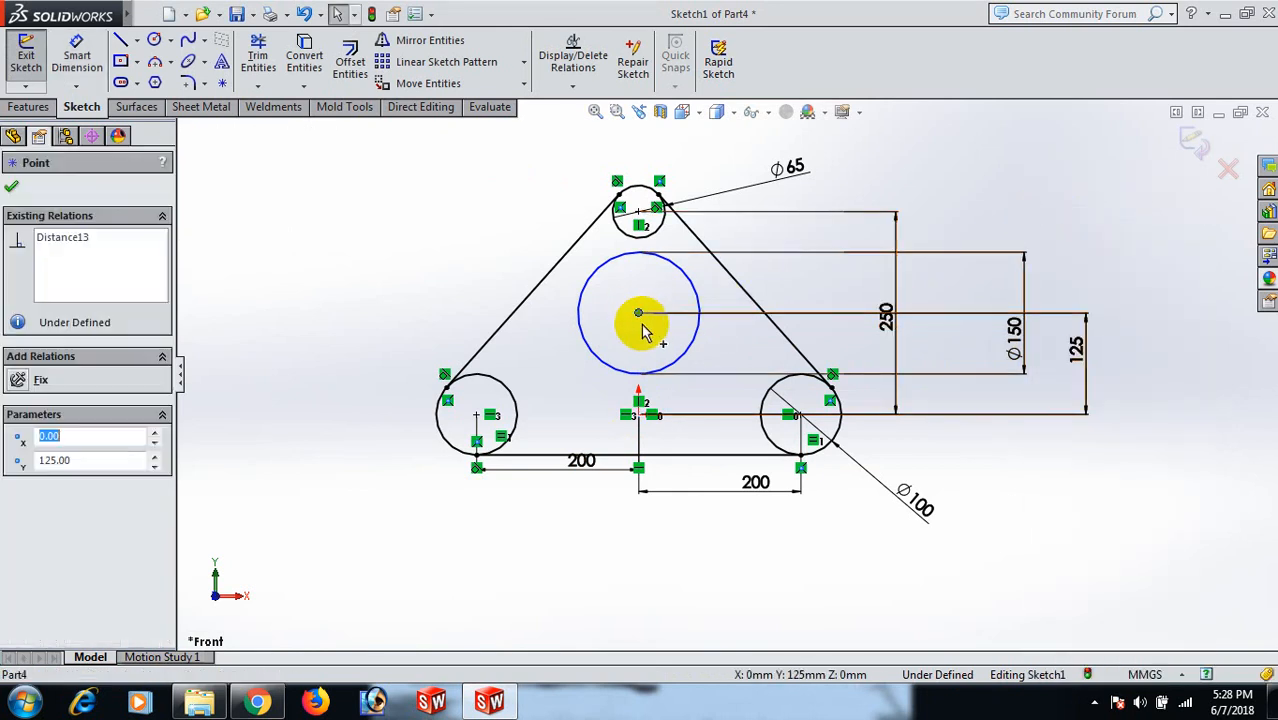
left_click(641, 418, "ctrl")
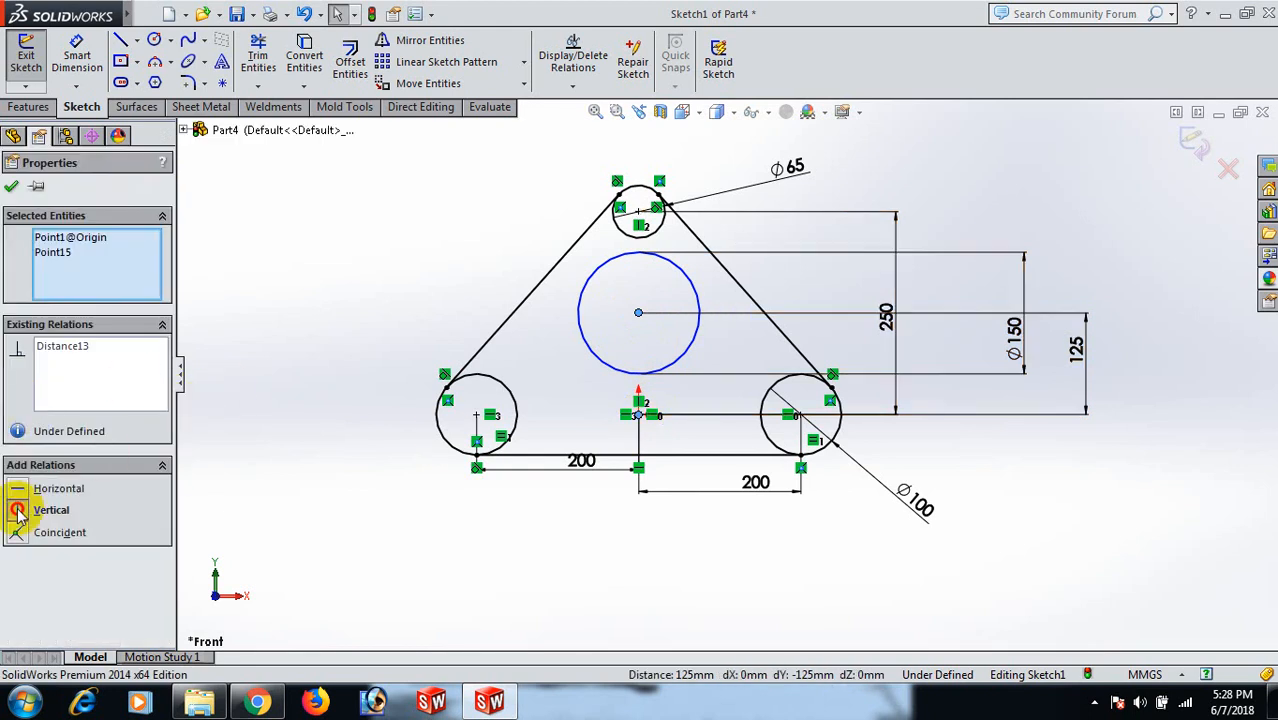
left_click(18, 510)
left_click(278, 316)
scroll(860, 245, "down", 1)
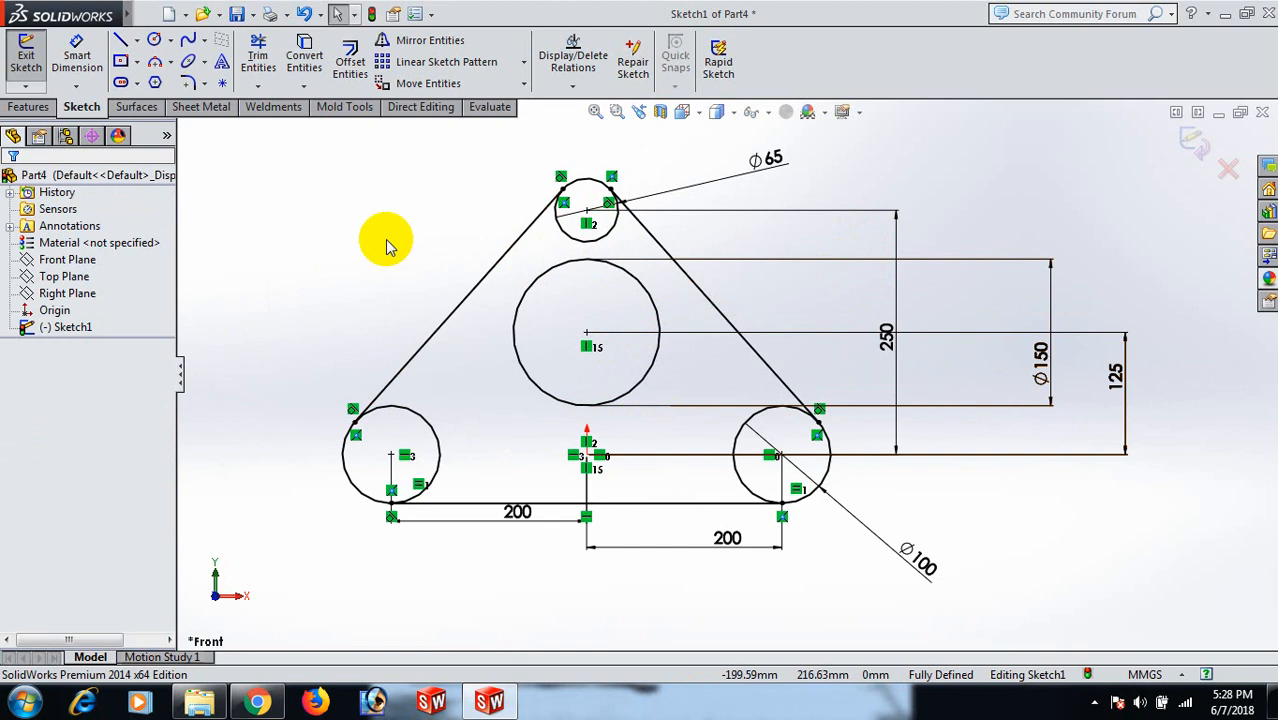
right_click_drag(374, 228, 470, 262)
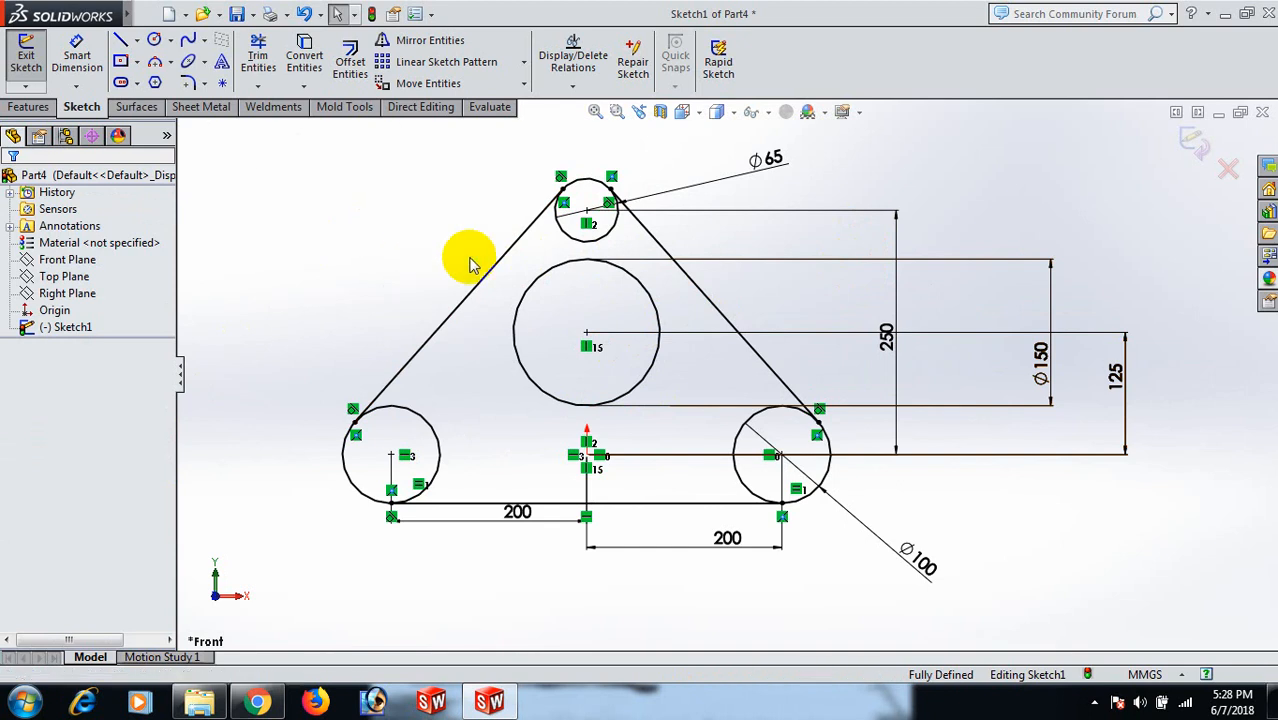
left_click(587, 285)
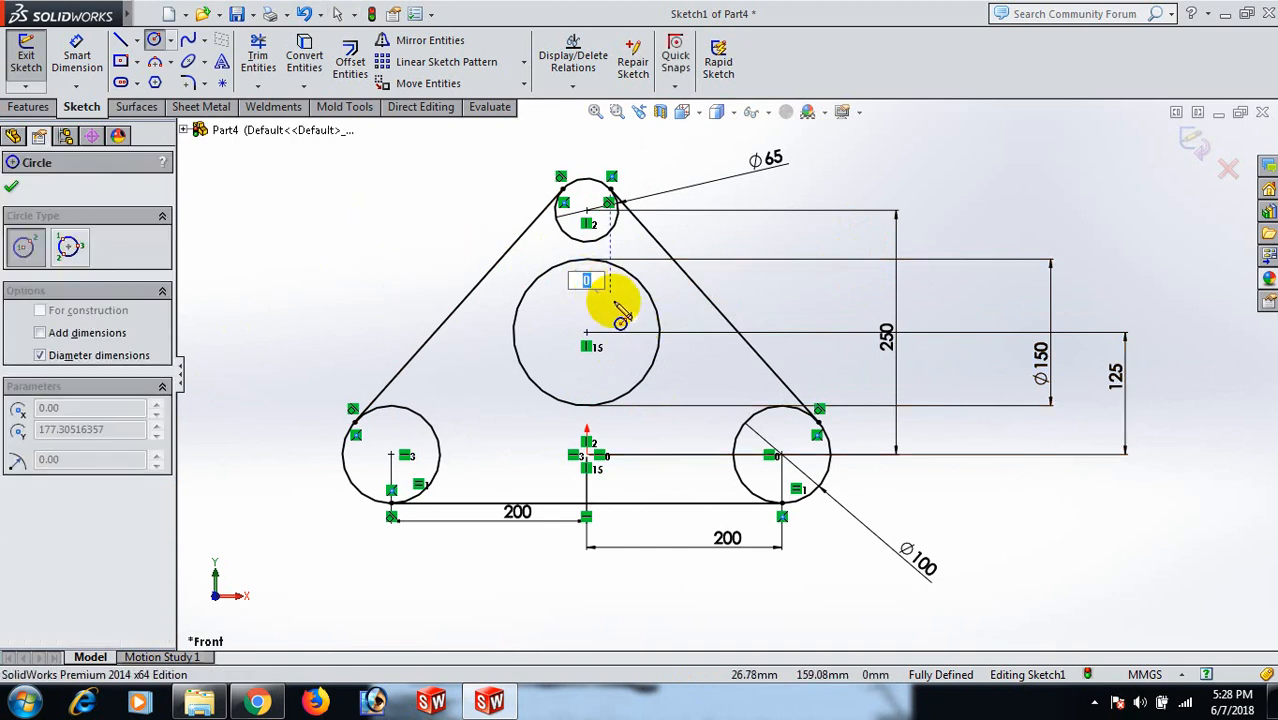
key("Escape")
- Sketch a small circle about 29 mm in diameter inside the central circle, centred about 55 mm directly above its centre
right_click_drag(340, 262, 484, 282)
left_click(588, 281)
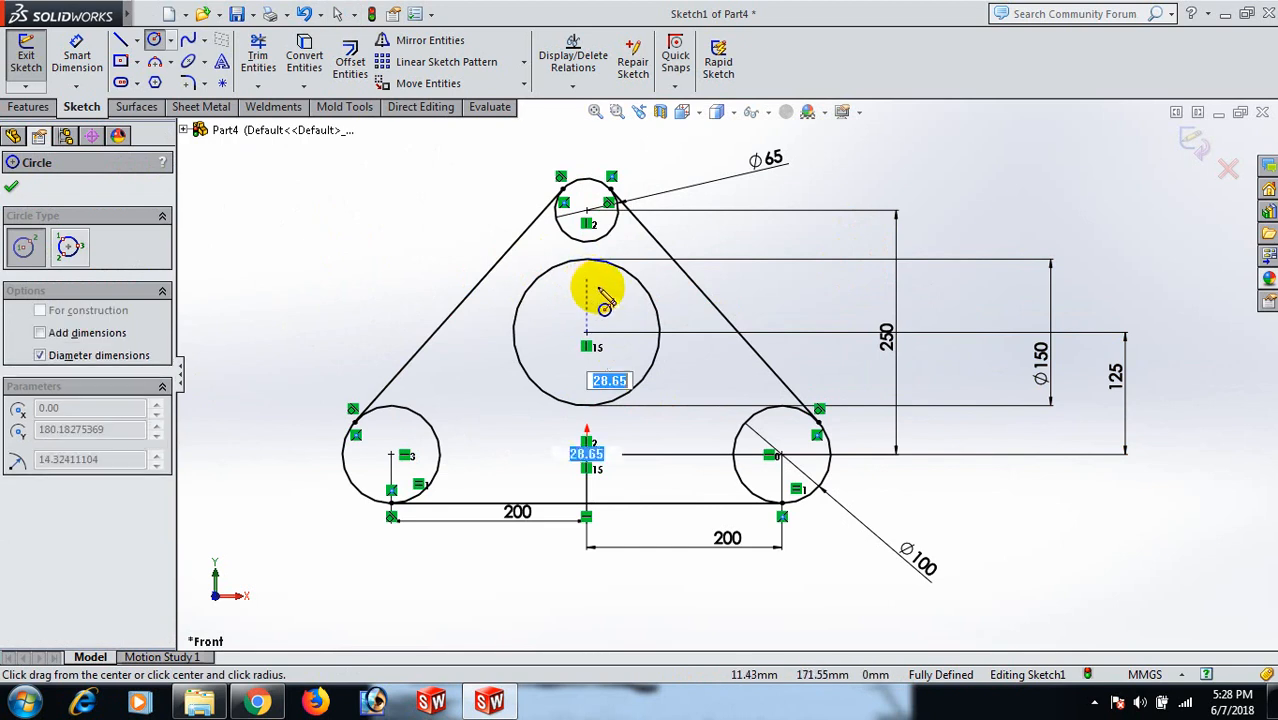
left_click(604, 308)
right_click(604, 310)
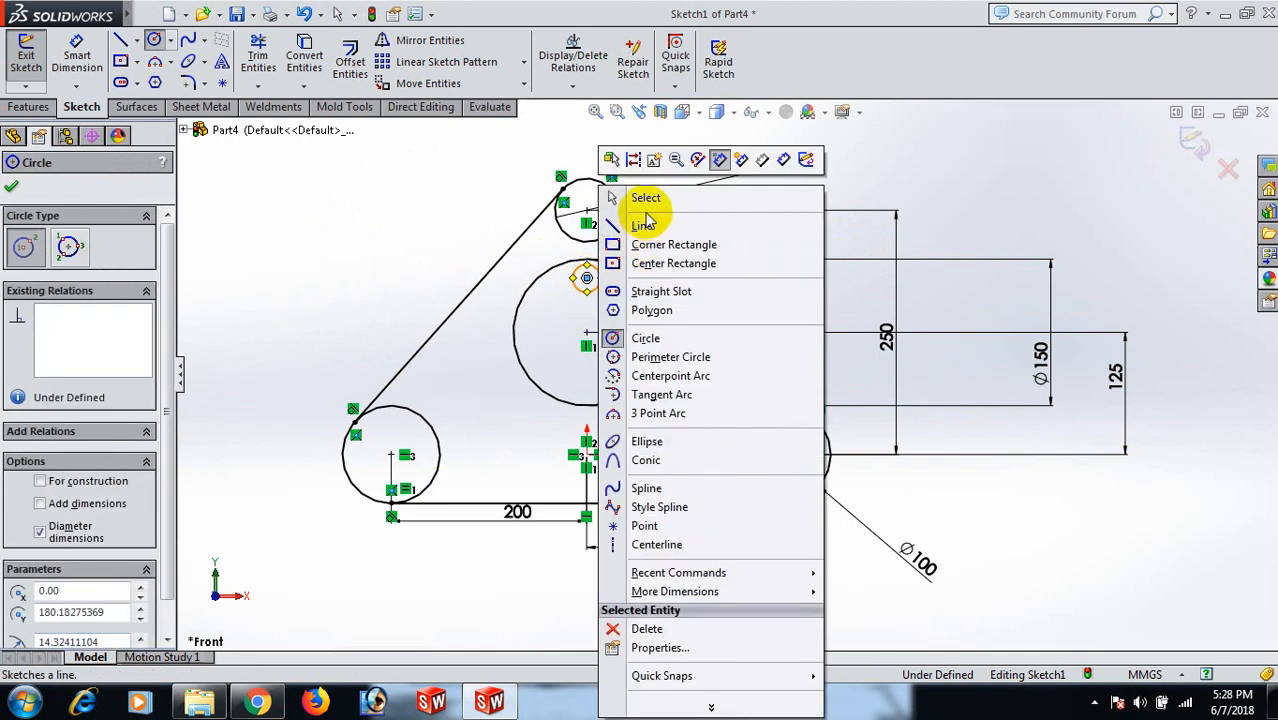
left_click(650, 195)
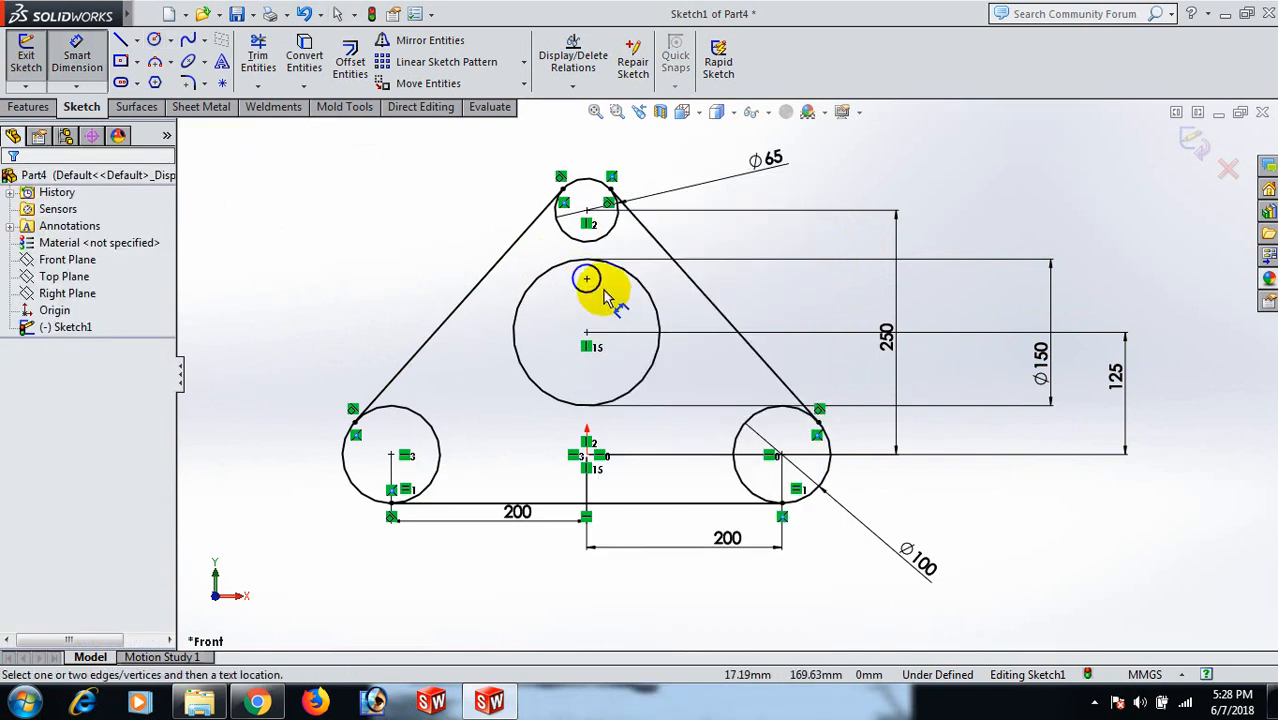
- Dimension the small inner circle's diameter and set it to 25 mm
left_click(598, 285)
left_click(352, 278)
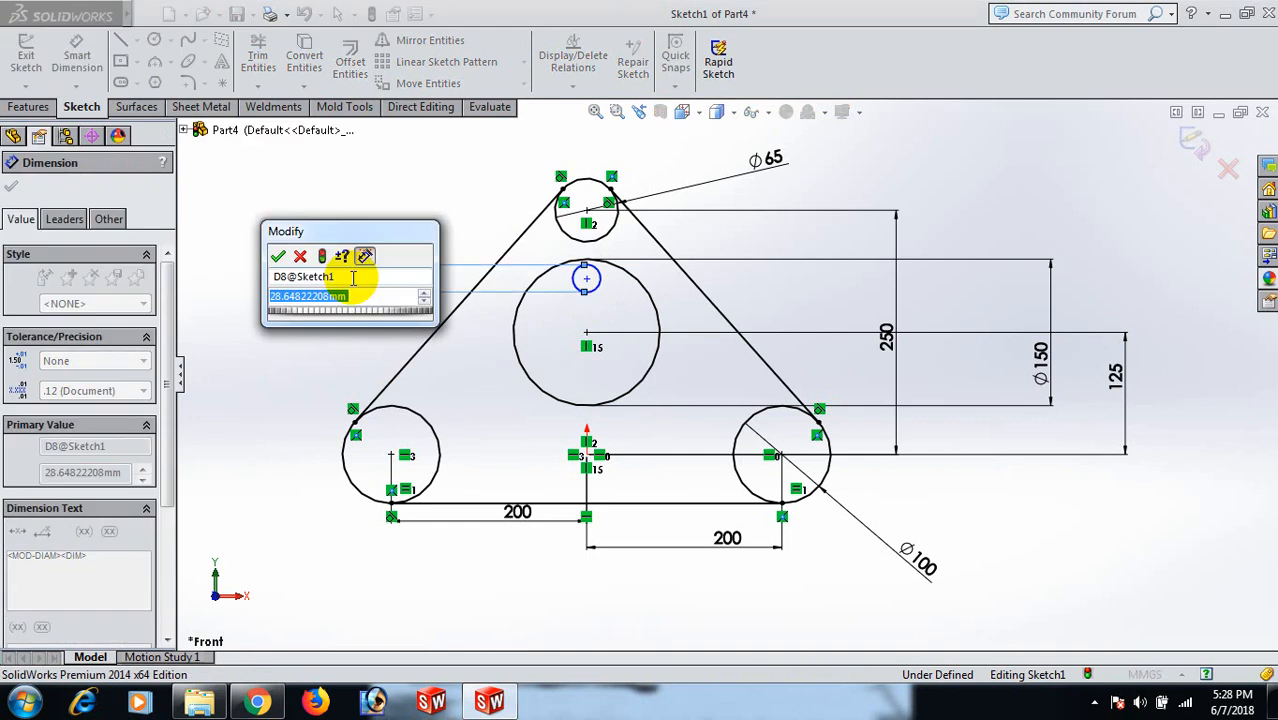
type("25")
key("Return")
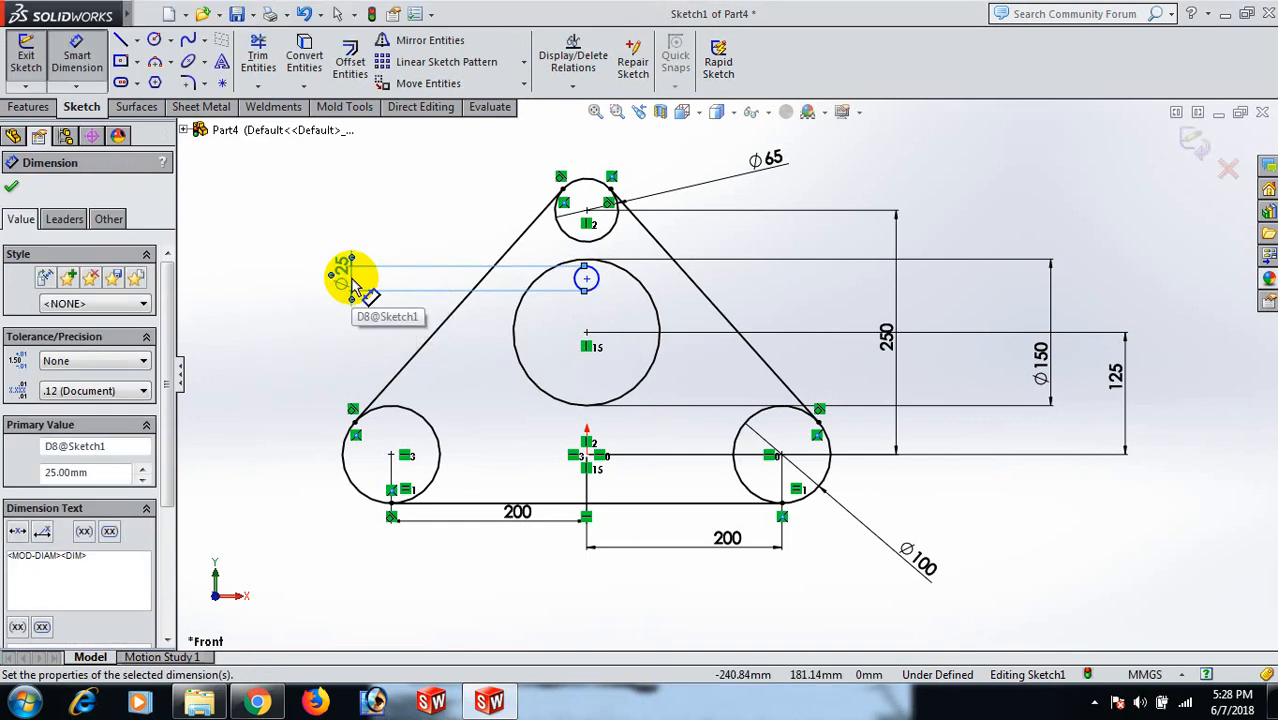
left_click(442, 163)
- Dimension the vertical distance between the centres of the 150 mm and 25 mm circles and set it to 50 mm
left_click(587, 332)
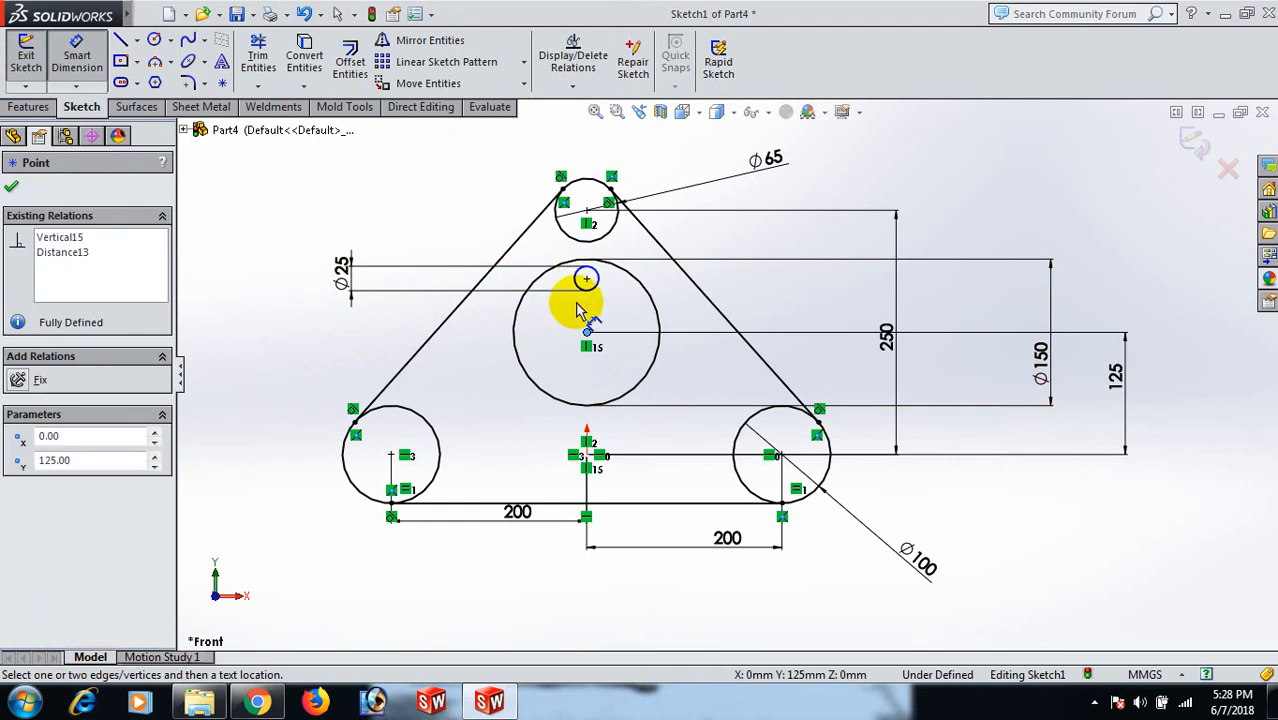
left_click(586, 280)
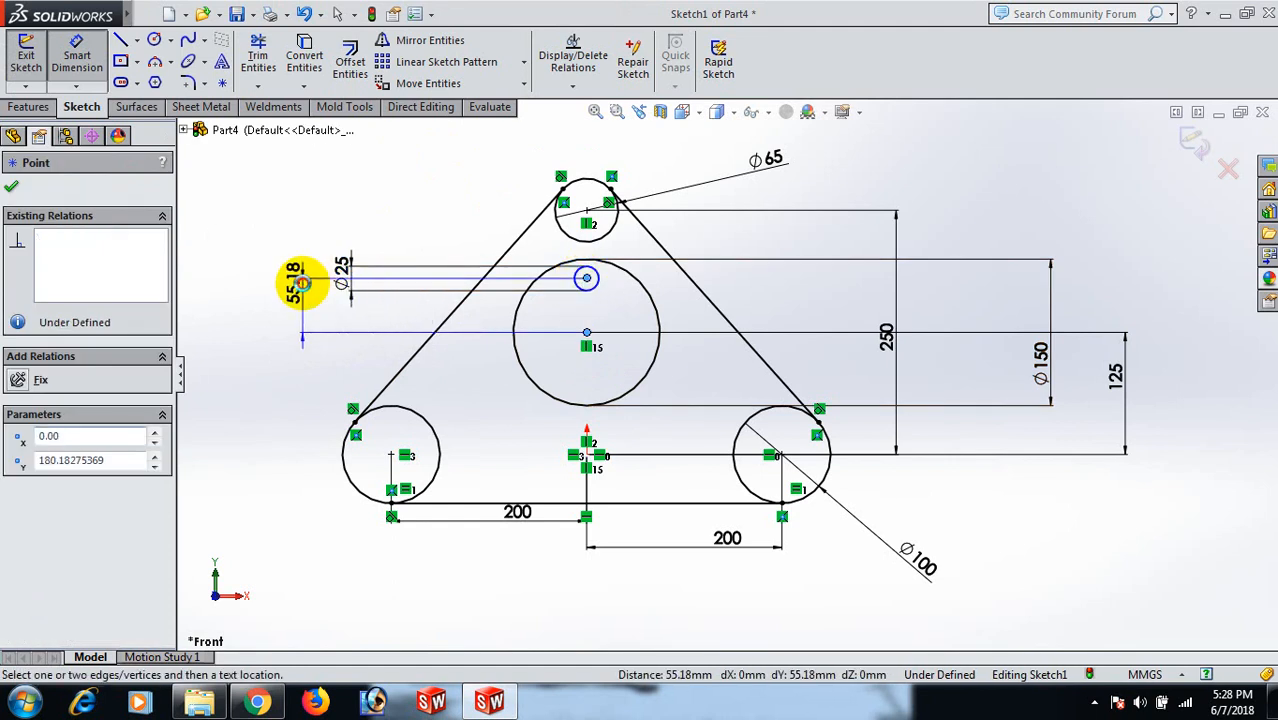
left_click(303, 288)
type("50")
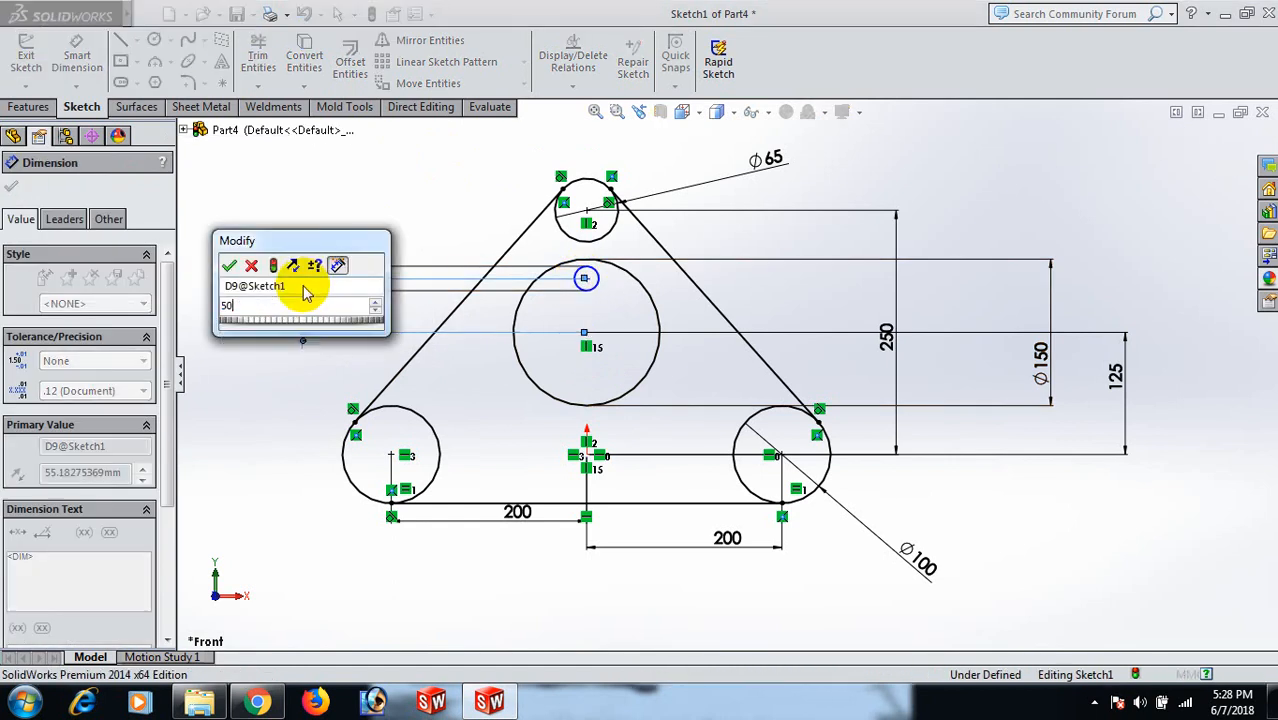
key("Return")
left_click(10, 189)
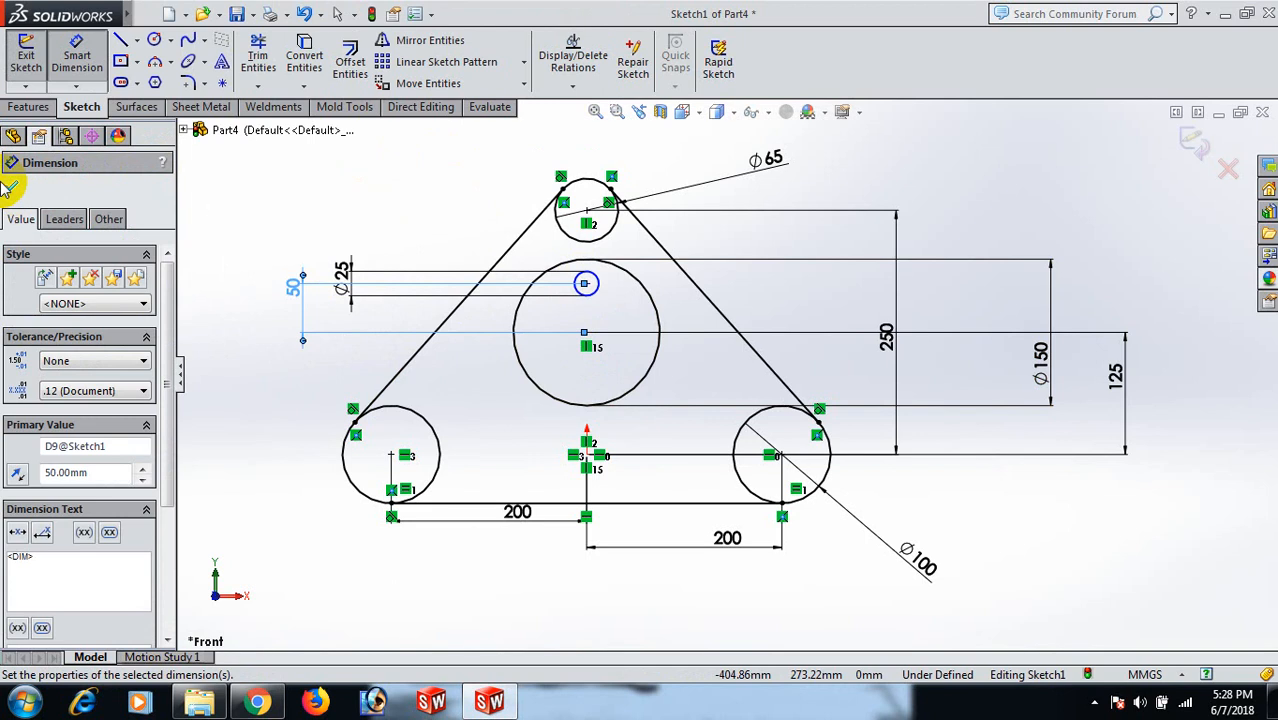
right_click(452, 225)
left_click(505, 205)
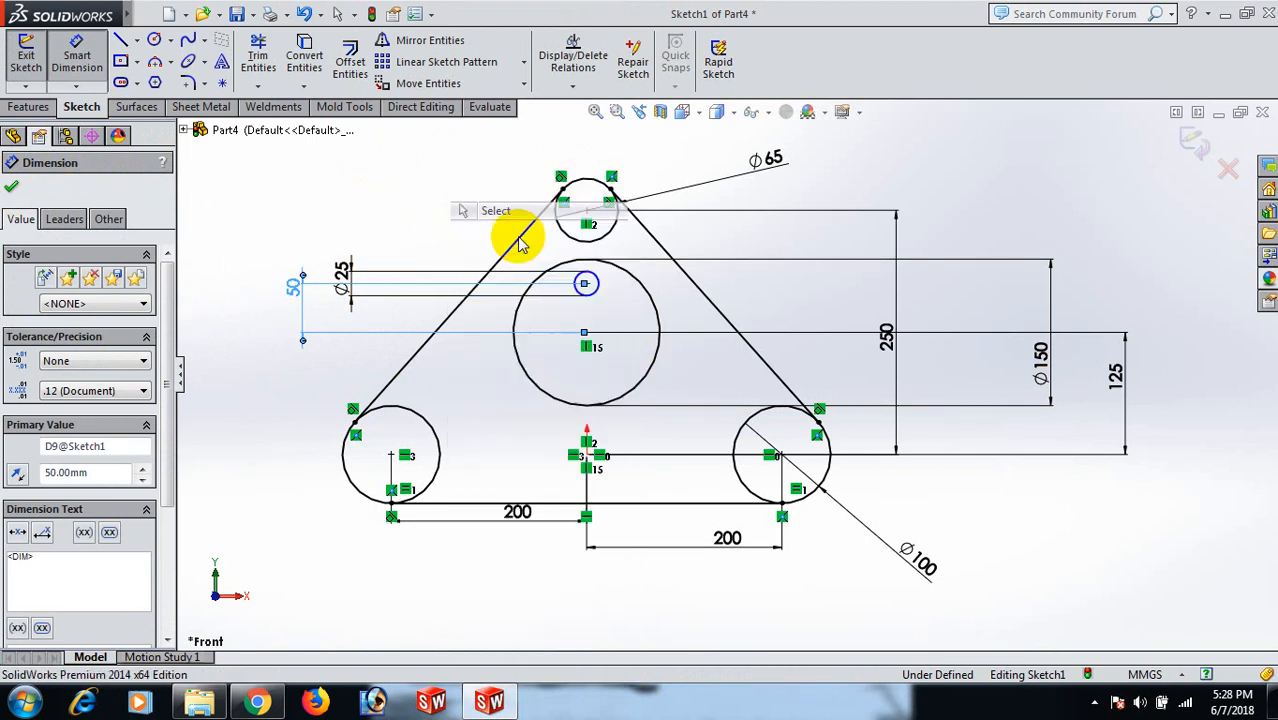
- Add a Vertical relation between the centres of the 150 mm circle and the 25 mm circle
left_click(587, 336)
left_click(587, 285, "ctrl")
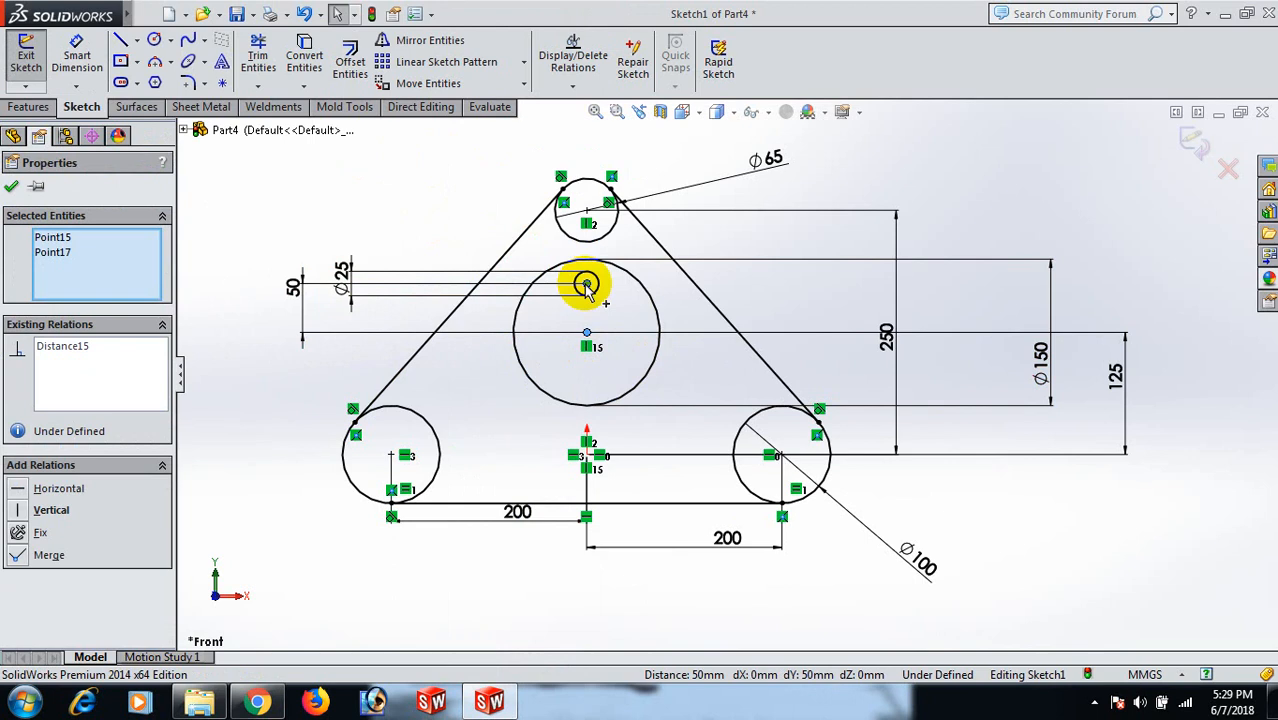
left_click(13, 510)
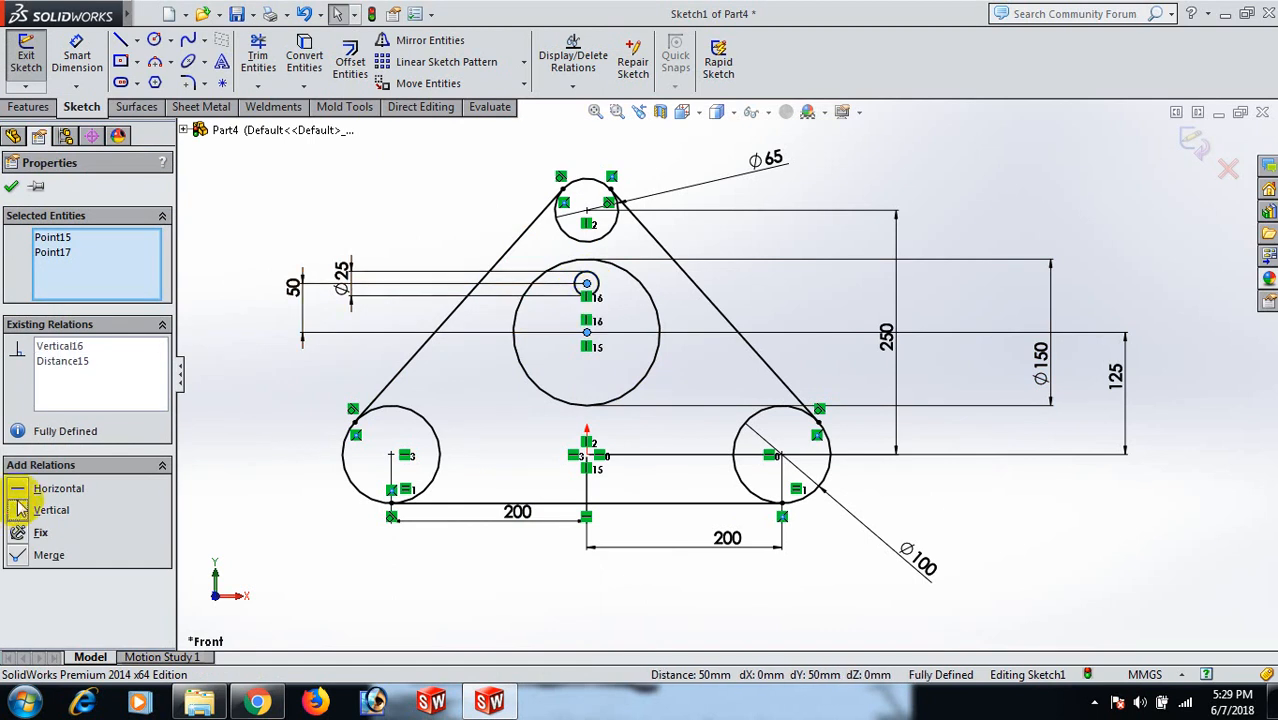
left_click(340, 226)
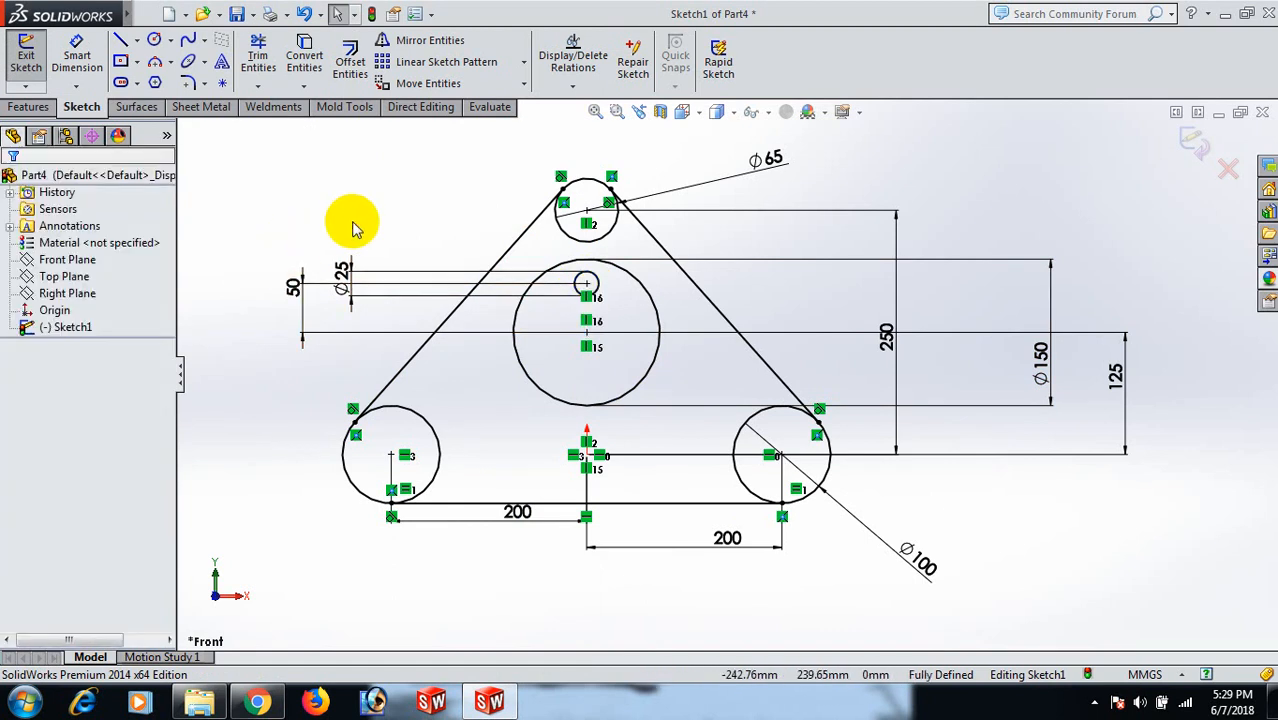
- Convert the 150 mm central circle to construction geometry
left_click(650, 385)
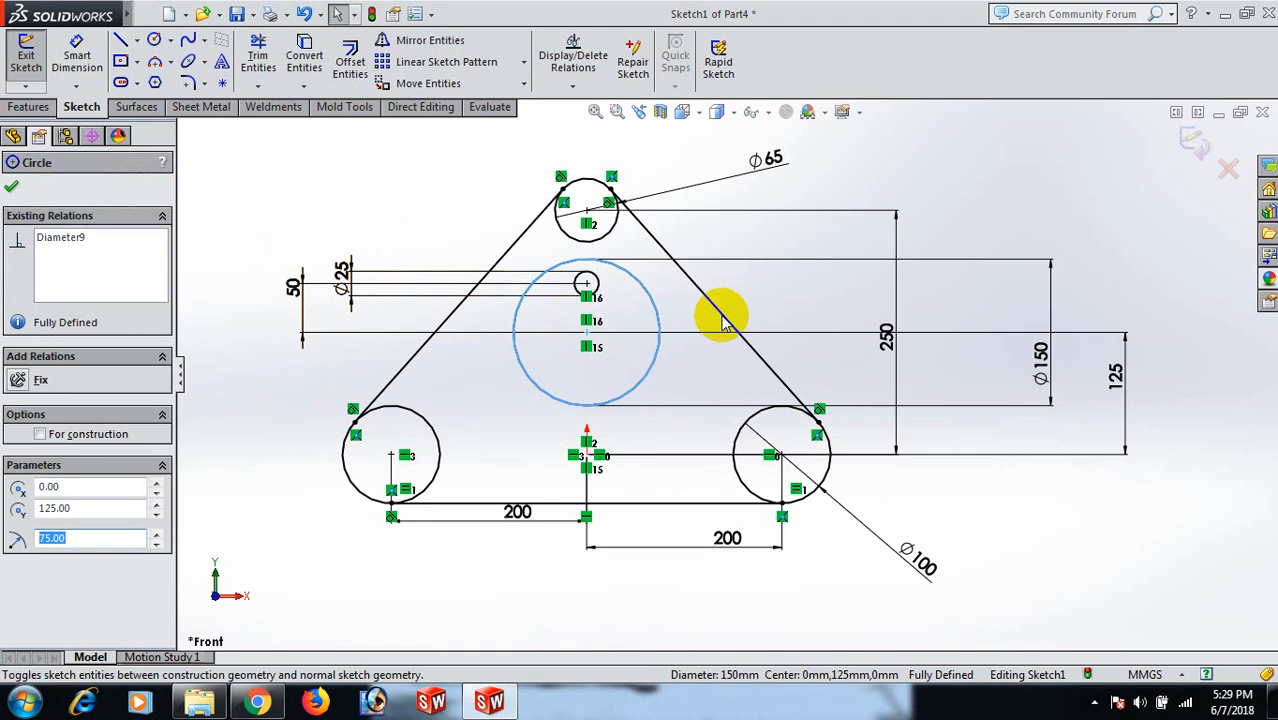
left_click(723, 316)
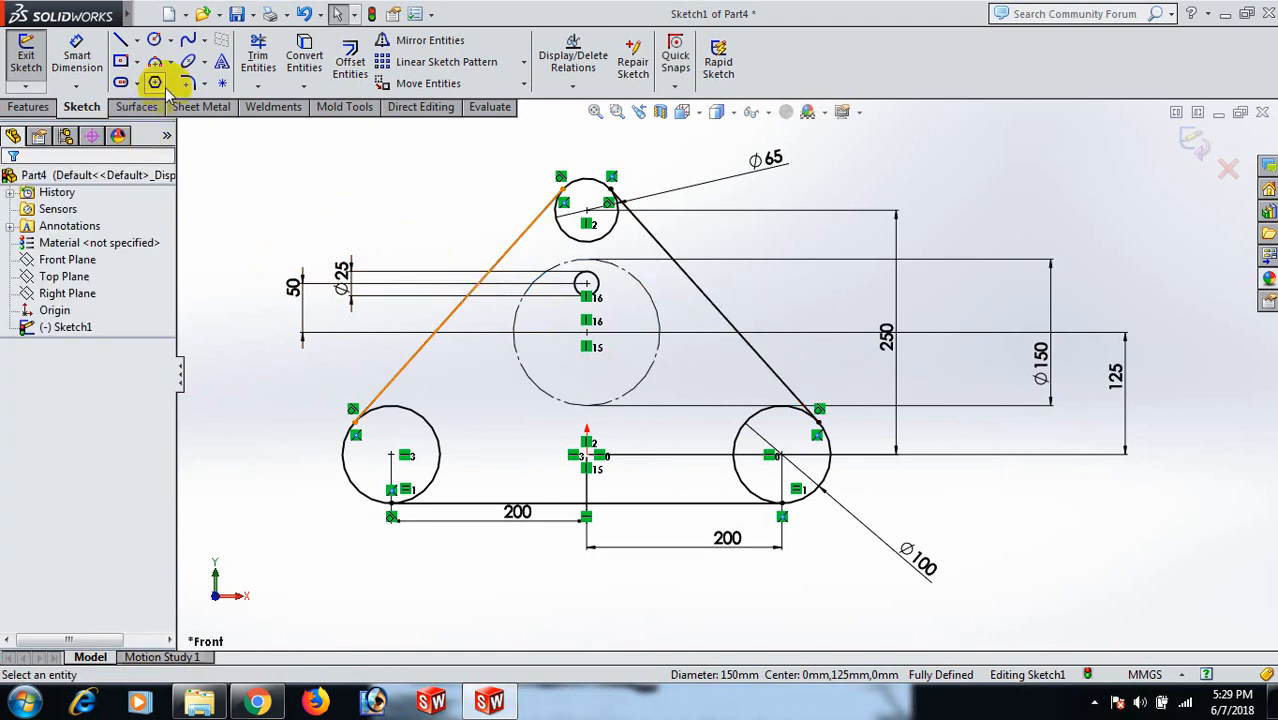
- Create a circular sketch pattern of the 25 mm circle with 6 equally spaced instances over 360° around the 150 mm circle's centre
left_click(526, 62)
left_click(462, 102)
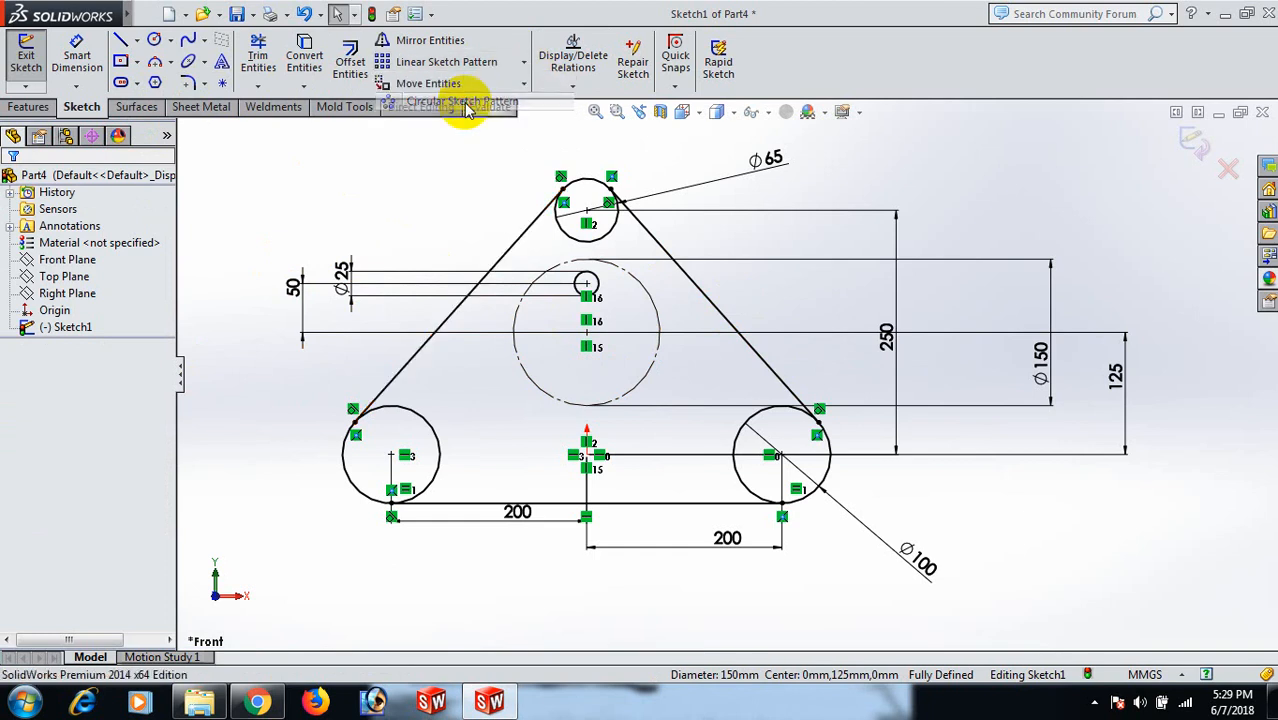
left_click(589, 281)
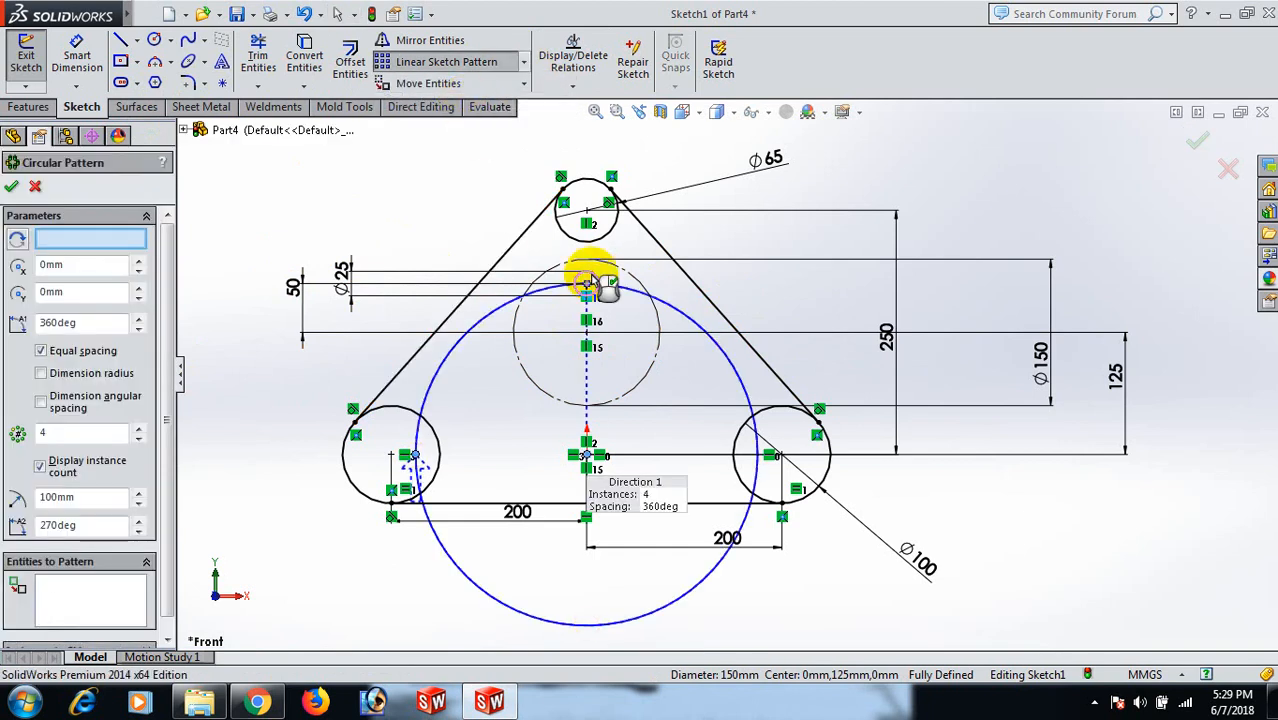
right_click(55, 247)
left_click(88, 265)
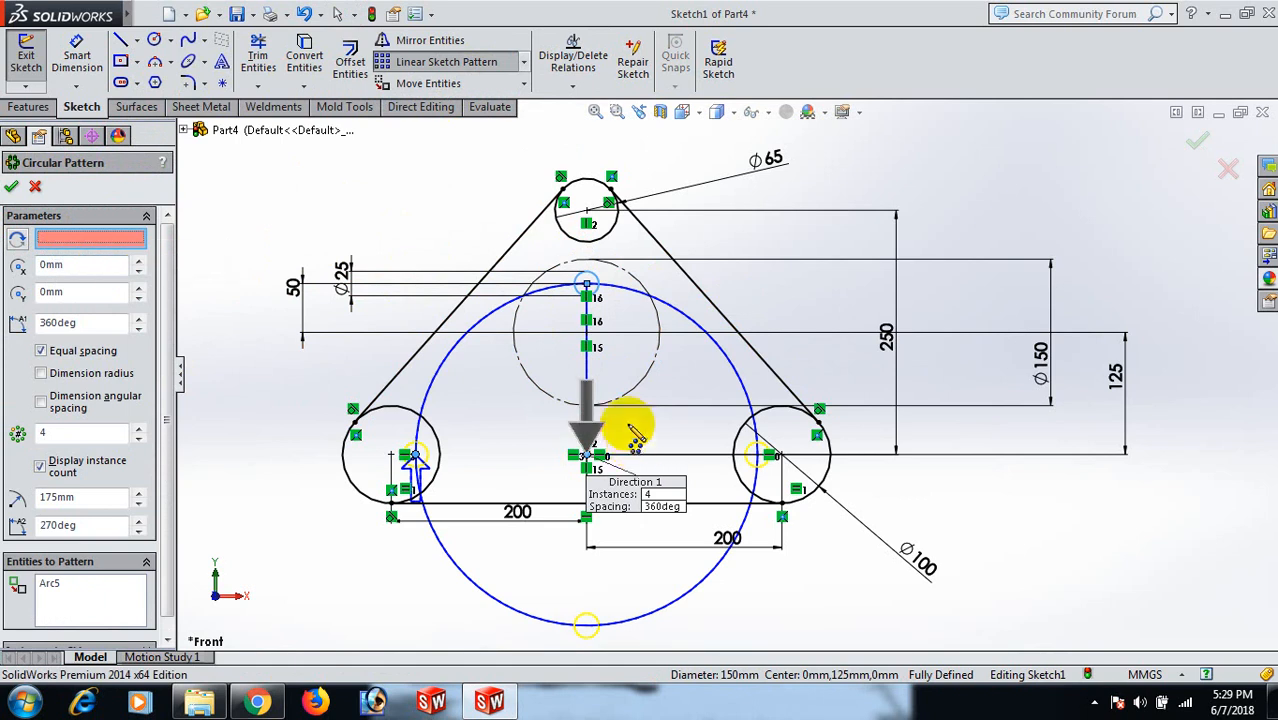
left_click(587, 335)
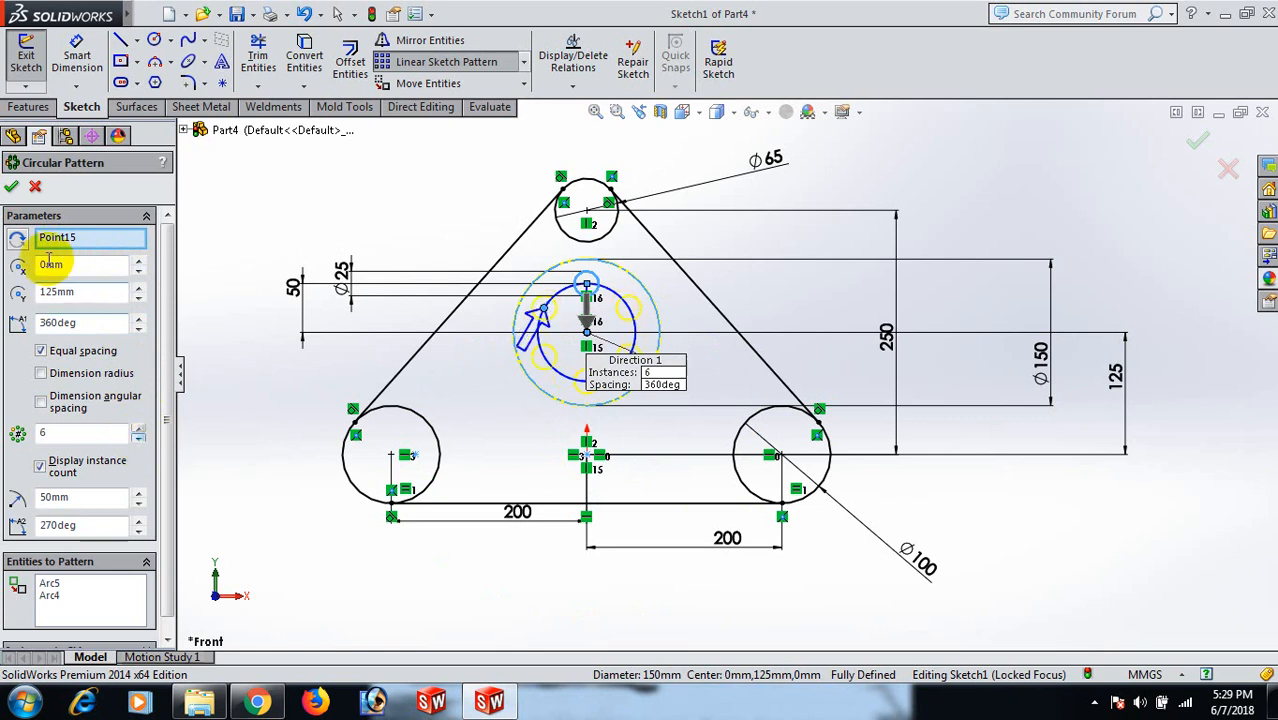
left_click(15, 188)
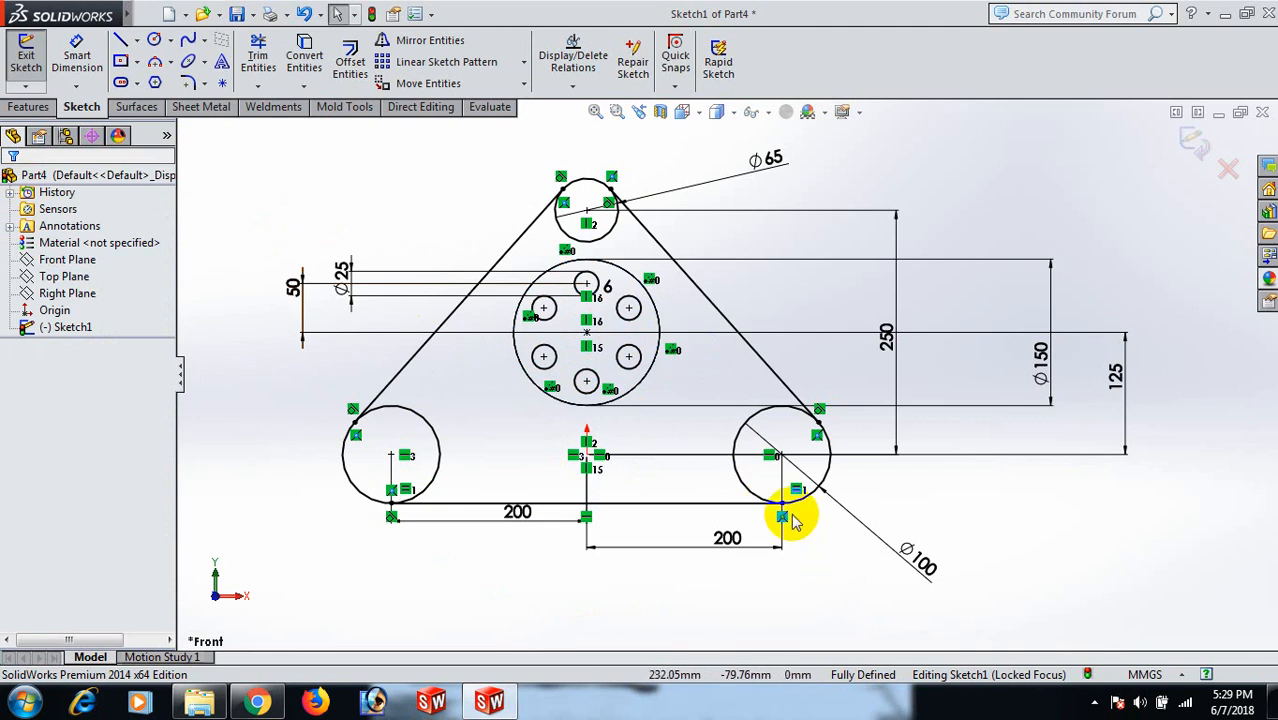
- Sketch a circle about 16 mm in diameter inside the lower-left 100 mm circle, directly above its centre
scroll(666, 410, "up", 1)
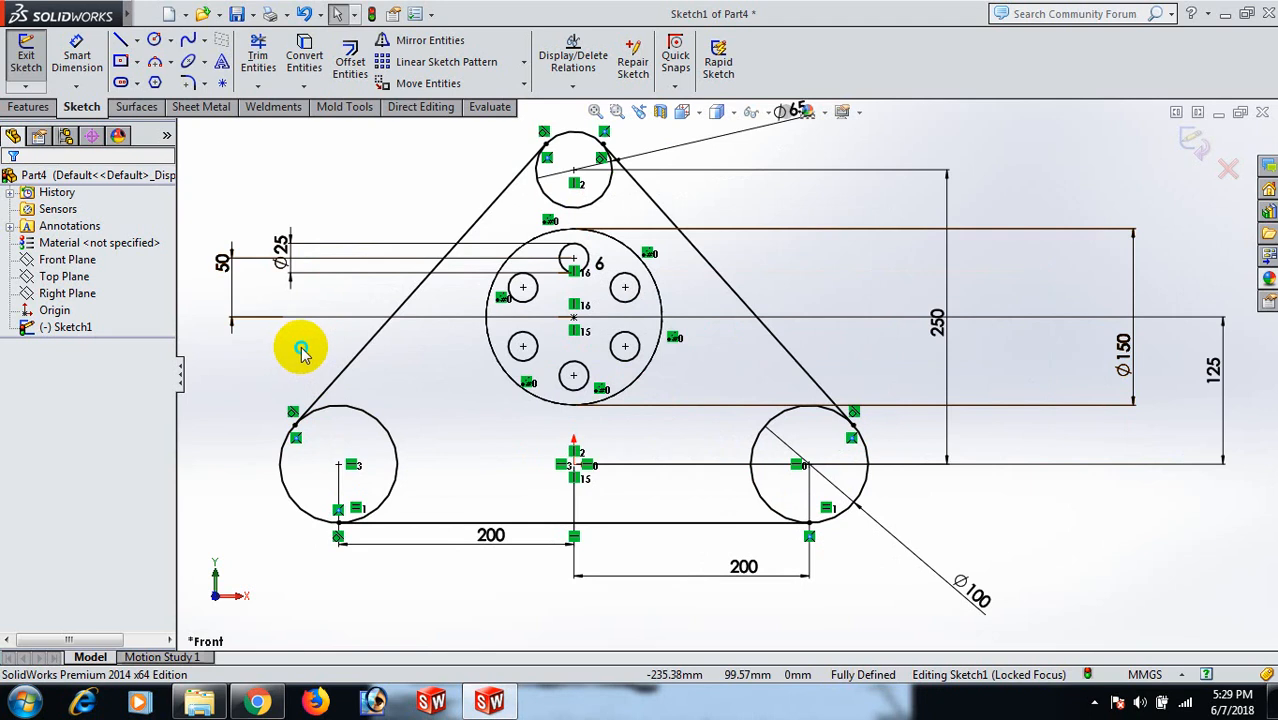
right_click_drag(302, 350, 376, 358)
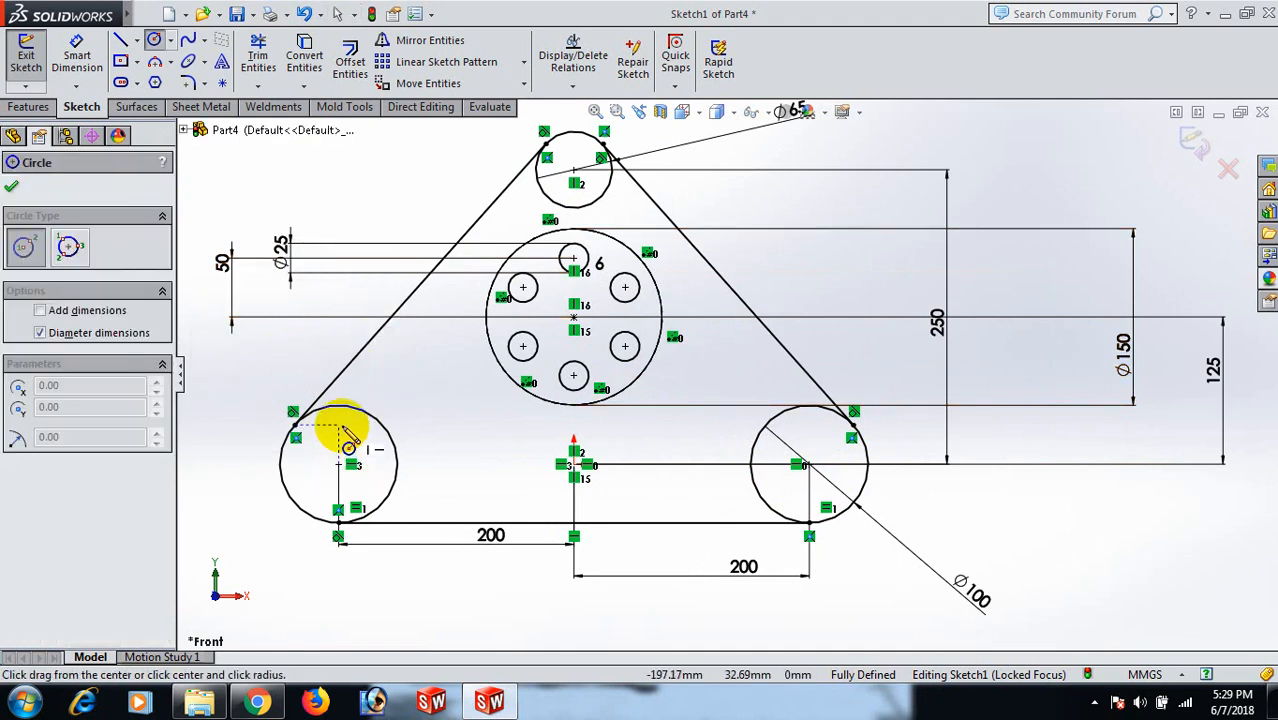
left_click(338, 425)
left_click(352, 452)
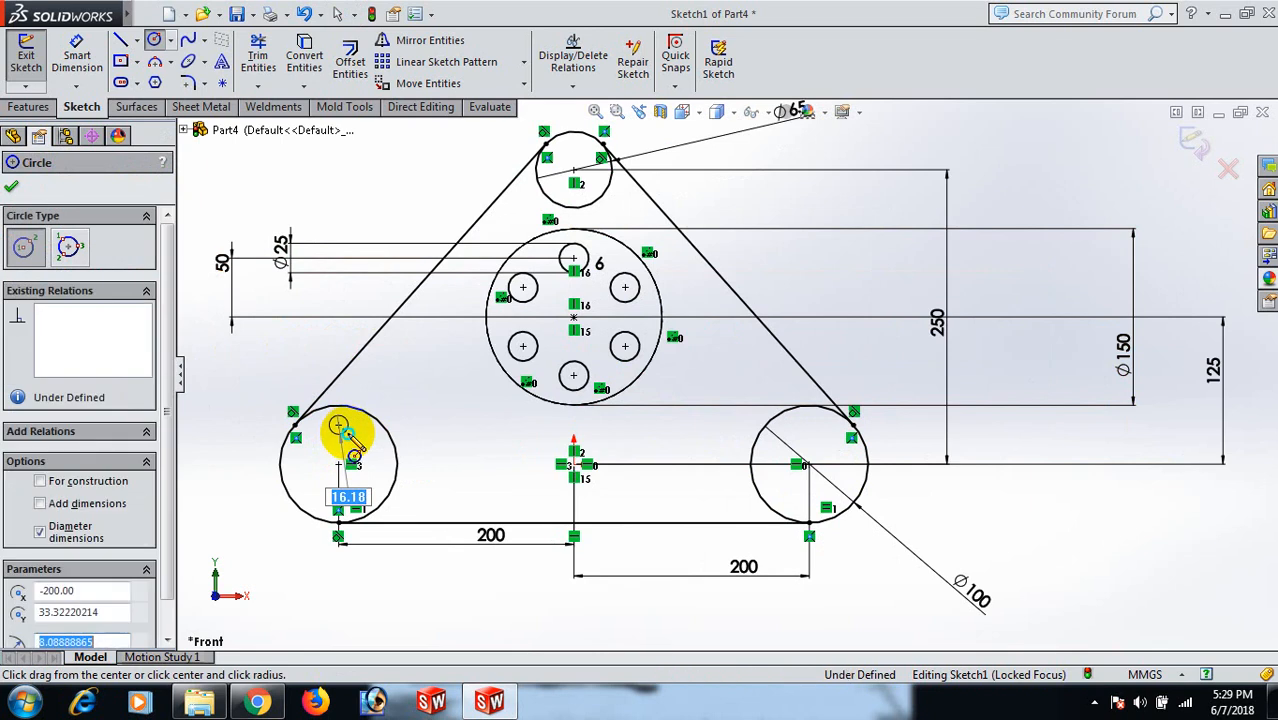
right_click(342, 432)
left_click(413, 200)
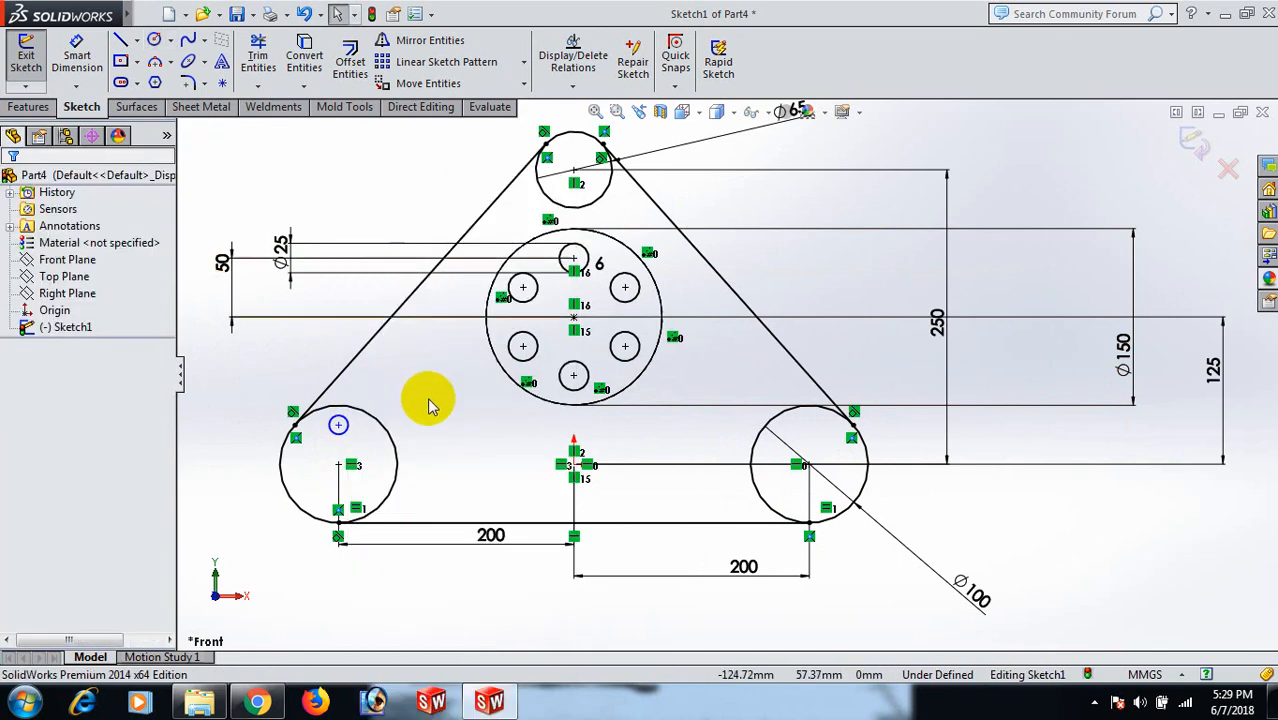
- Dimension the diameter of the small circle inside the lower-left circle and set it to 15 mm
right_click_drag(428, 400, 428, 265)
left_click(348, 410)
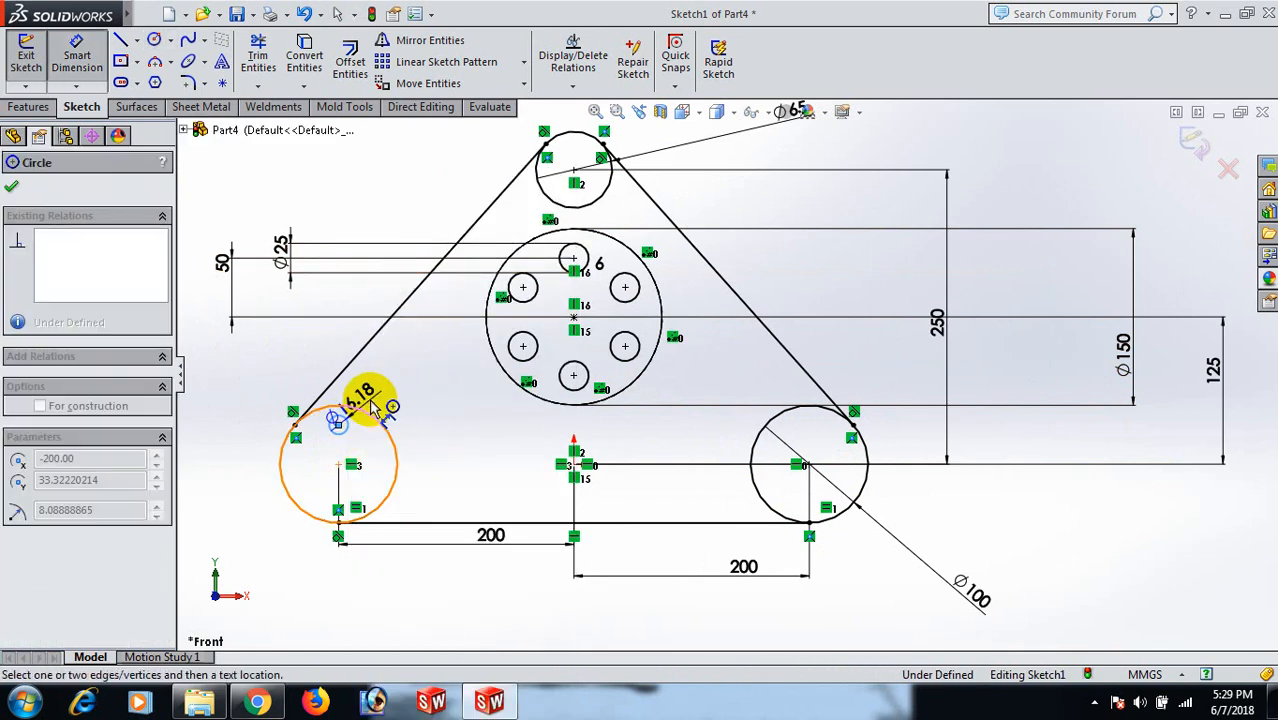
left_click(412, 390)
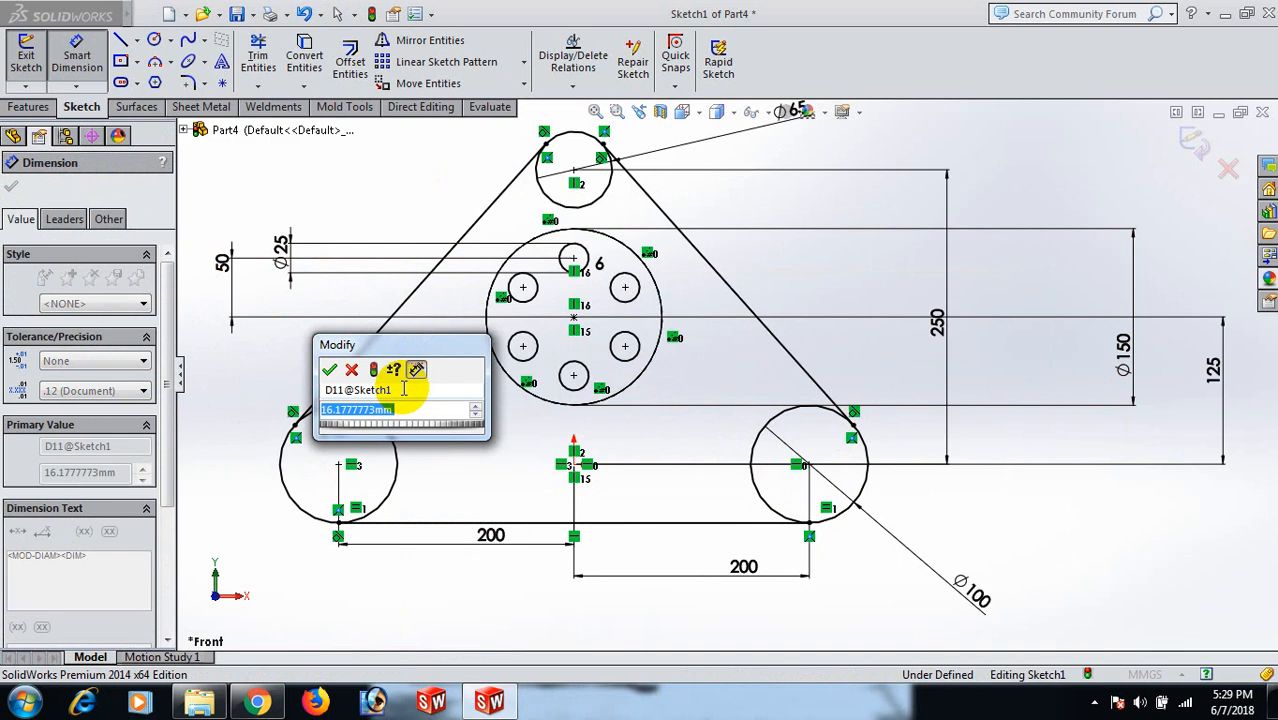
type("15")
key("Return")
right_click(439, 426)
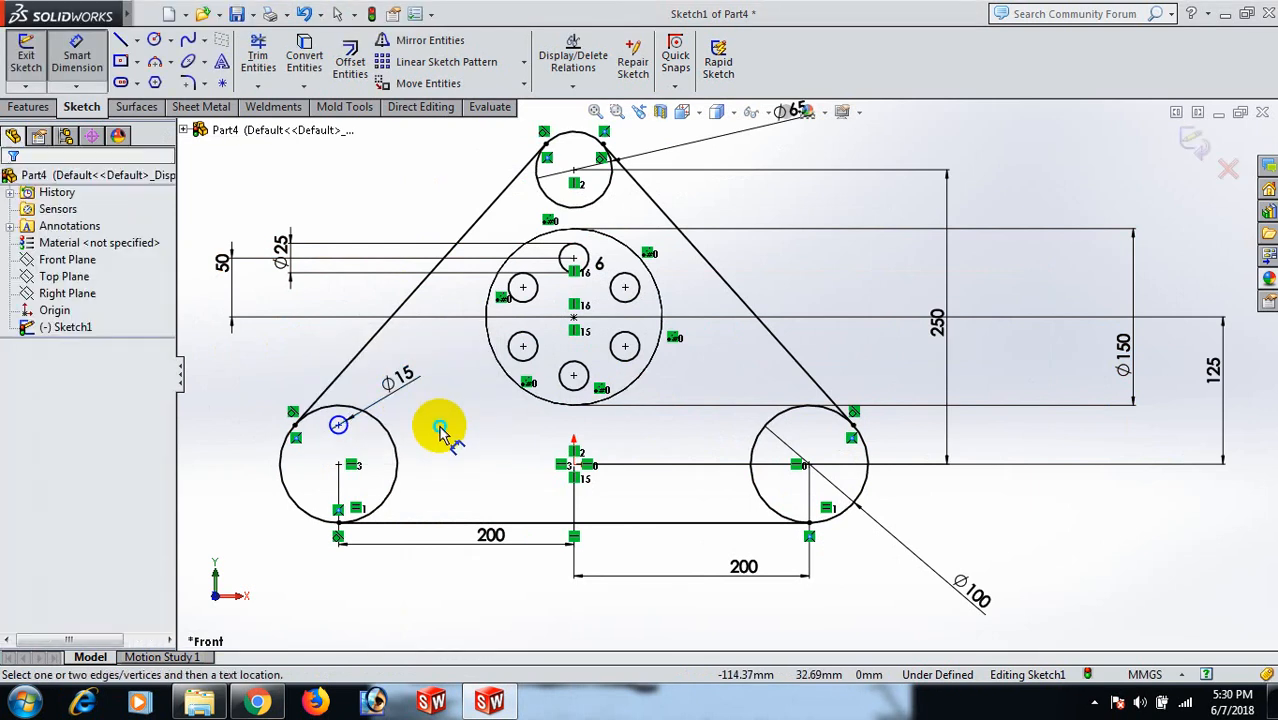
left_click(465, 208)
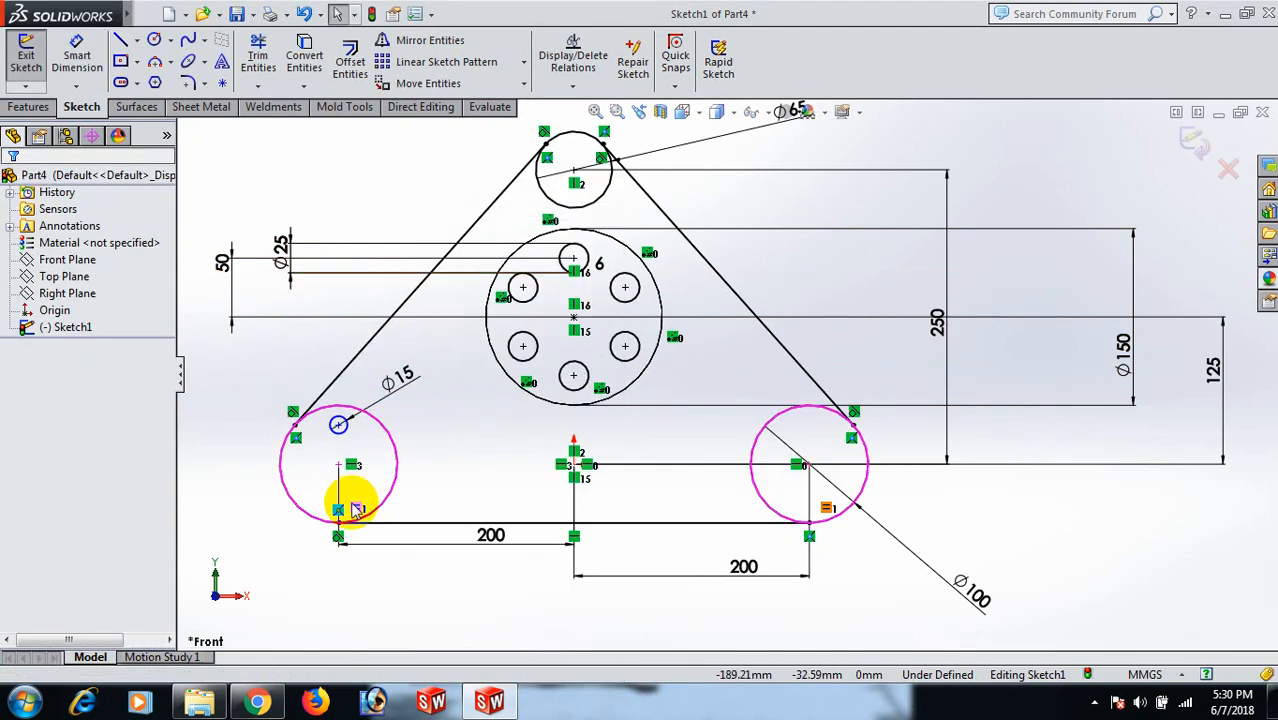
- Add a Vertical relation between the centres of the 15 mm circle and the lower-left 100 mm circle
left_click(338, 465)
left_click(338, 425, "ctrl")
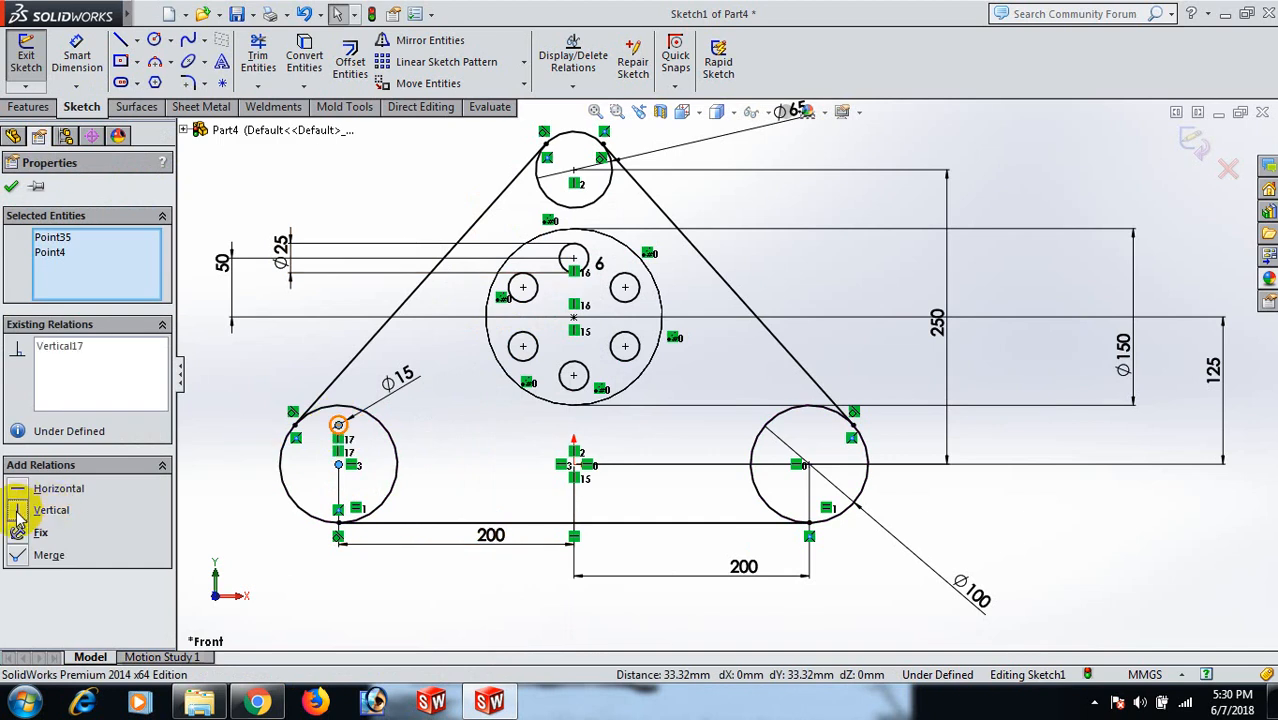
left_click(434, 448)
- Dimension the vertical distance between the centres of the 15 mm circle and the lower-left circle and set it to 30 mm
scroll(334, 422, "down", 3)
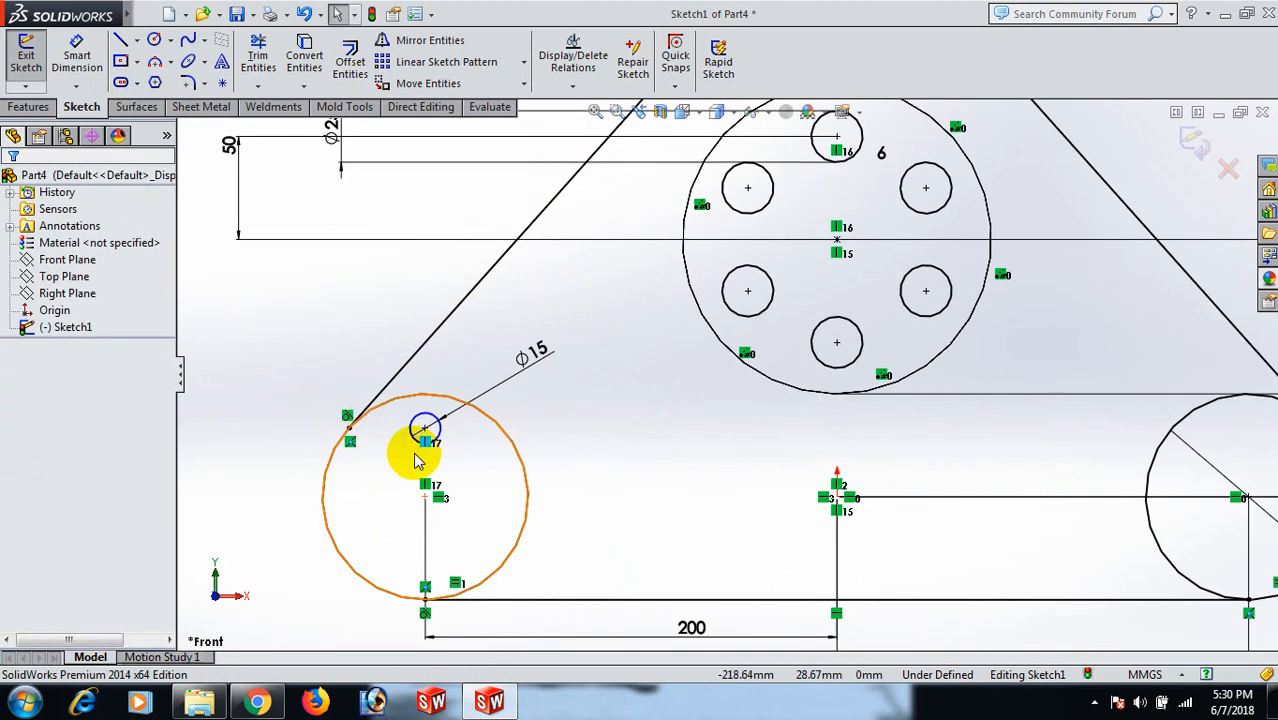
right_click_drag(590, 516, 601, 382)
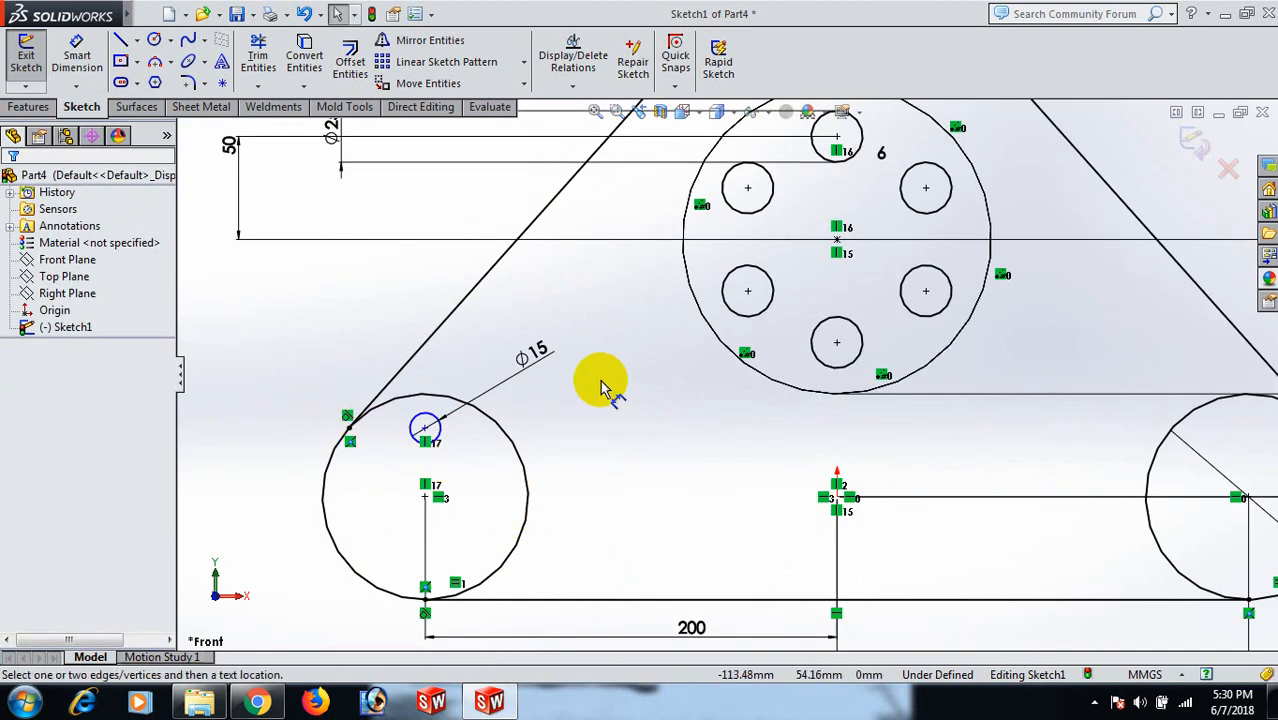
left_click(428, 499)
left_click(426, 430)
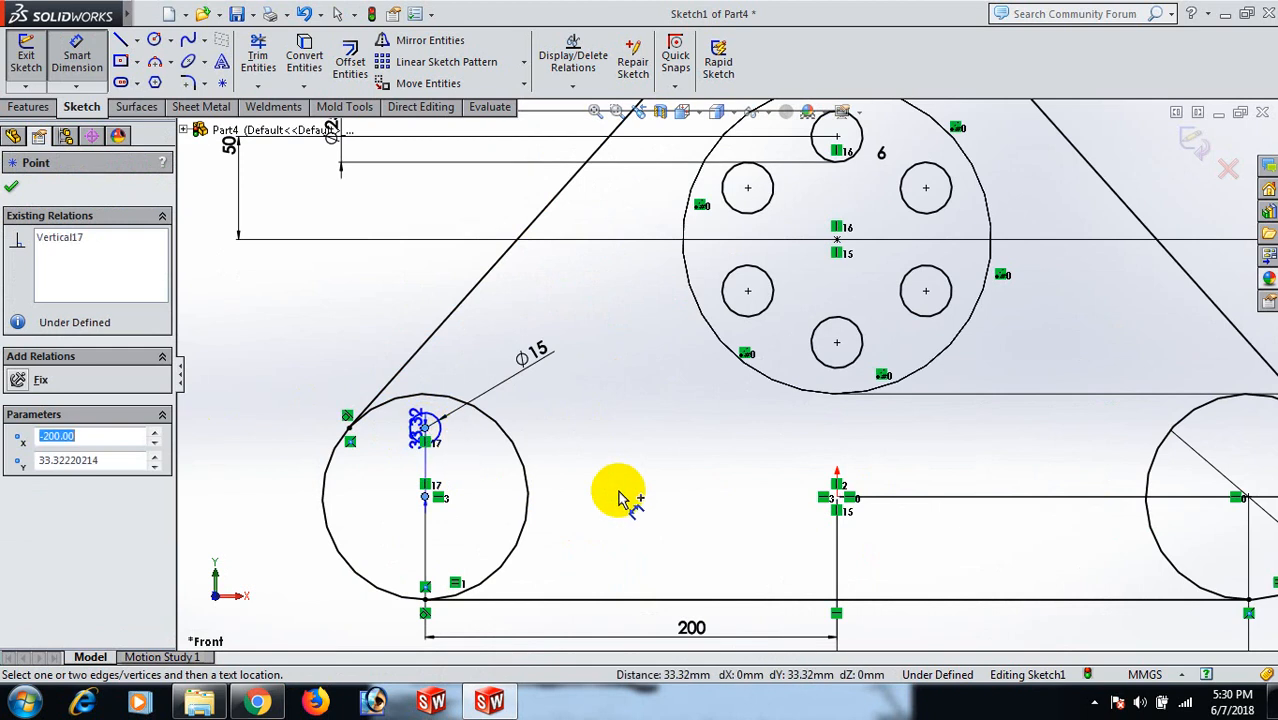
left_click(635, 495)
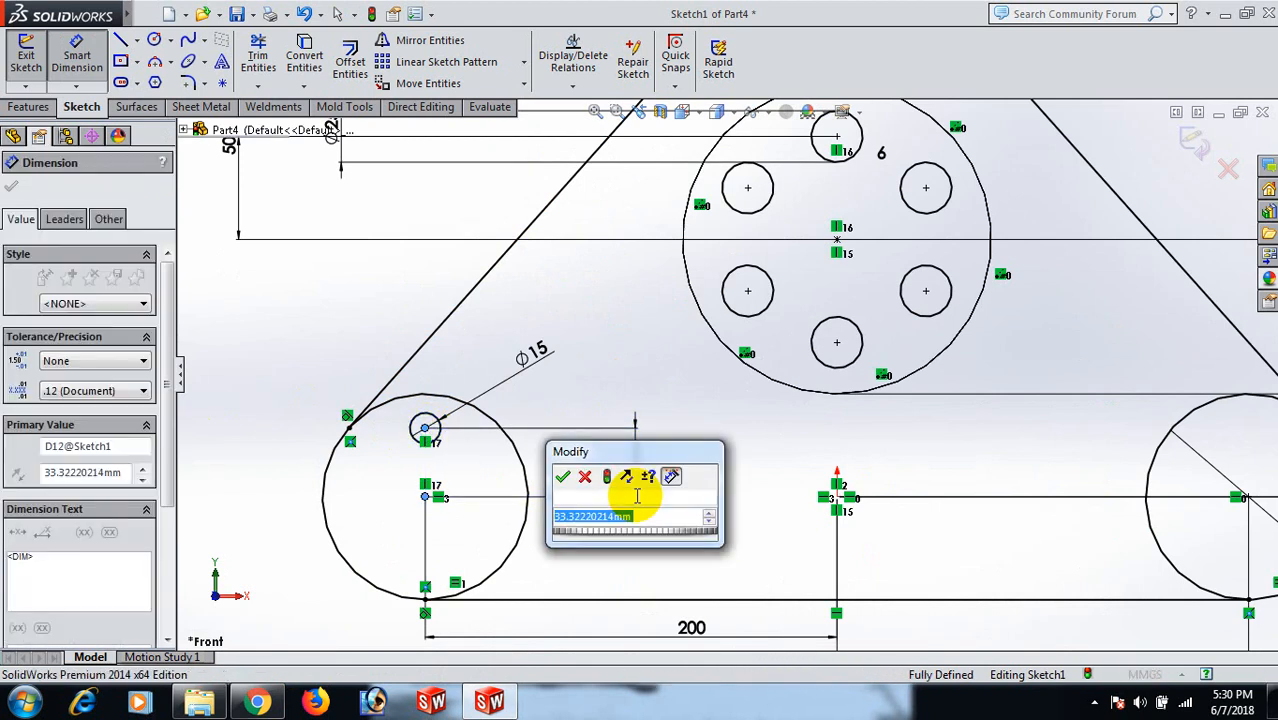
type("30")
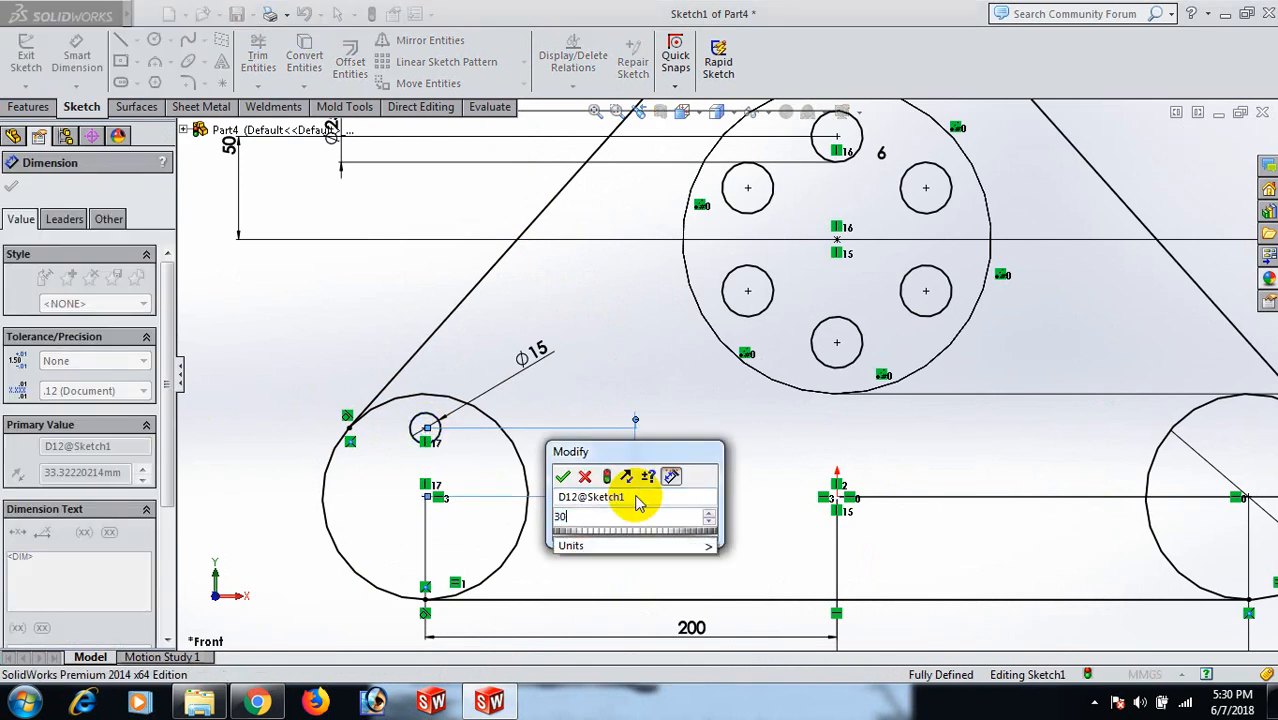
key("Return")
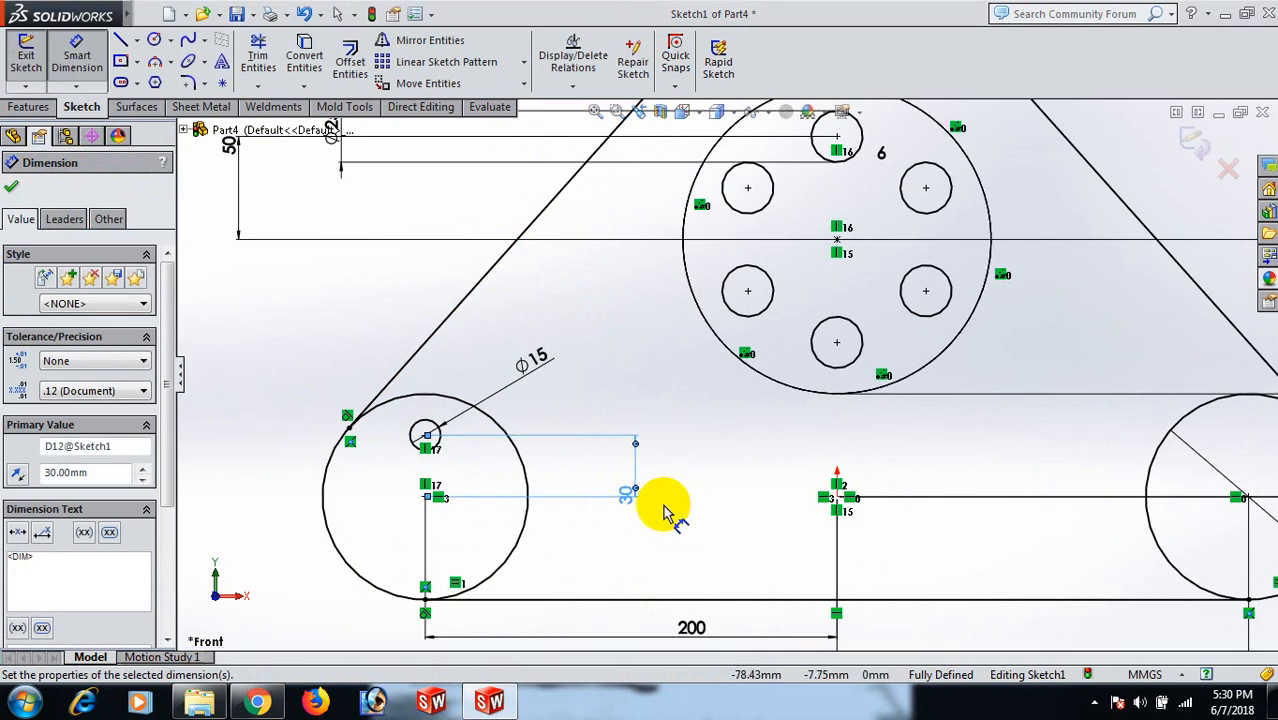
left_click(700, 500)
- Change the distance between the 15 mm circle's centre and the lower-left circle's centre to 32 mm
double_click(630, 493)
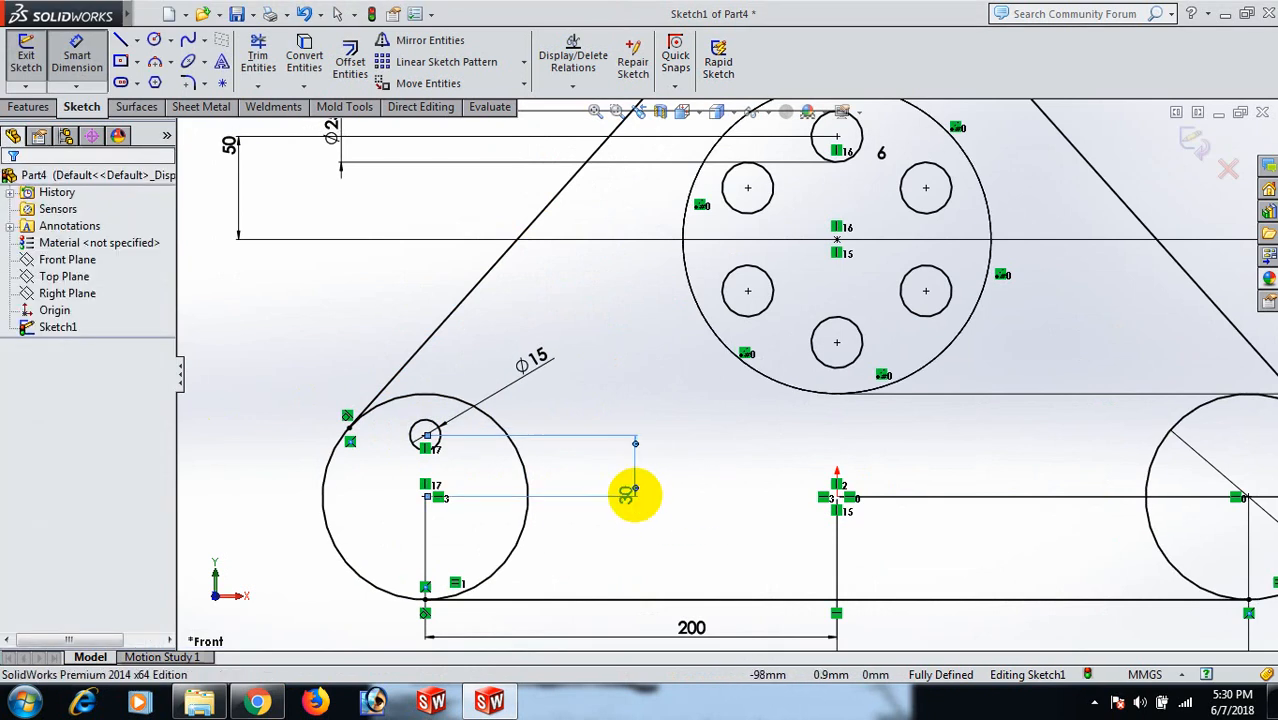
type("32")
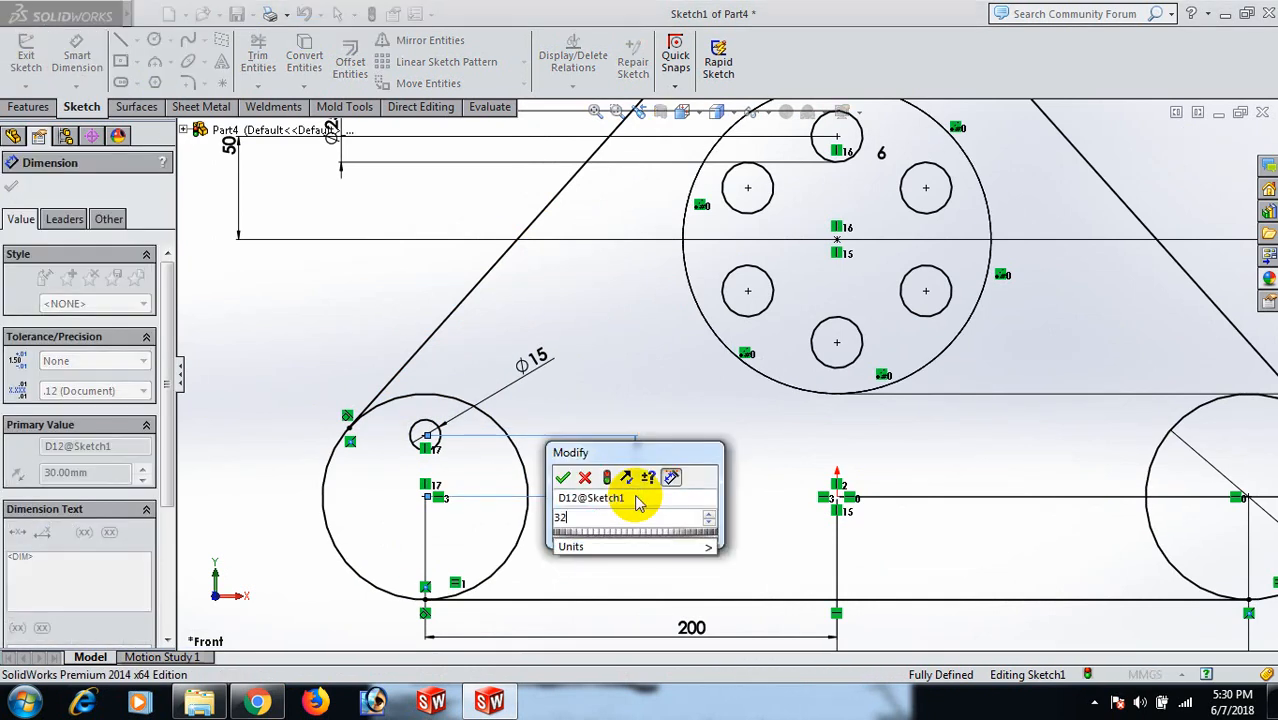
key("Return")
left_click(320, 348)
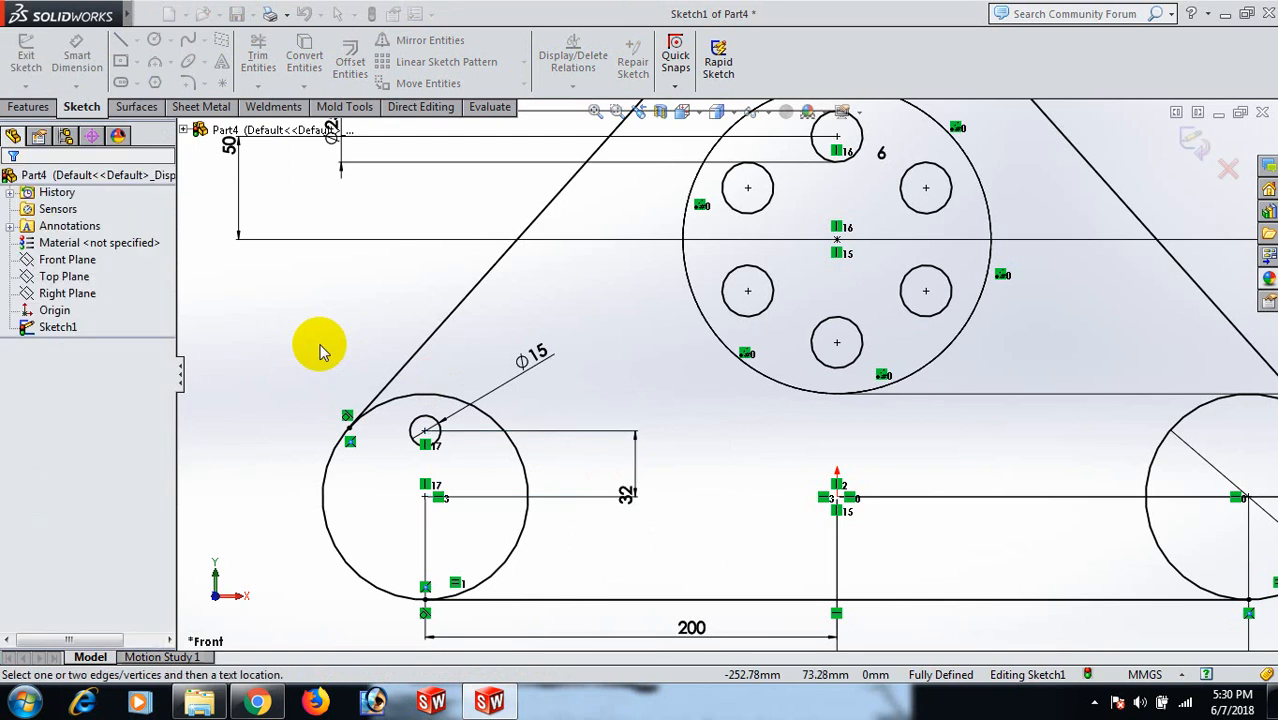
right_click(320, 348)
left_click(383, 210)
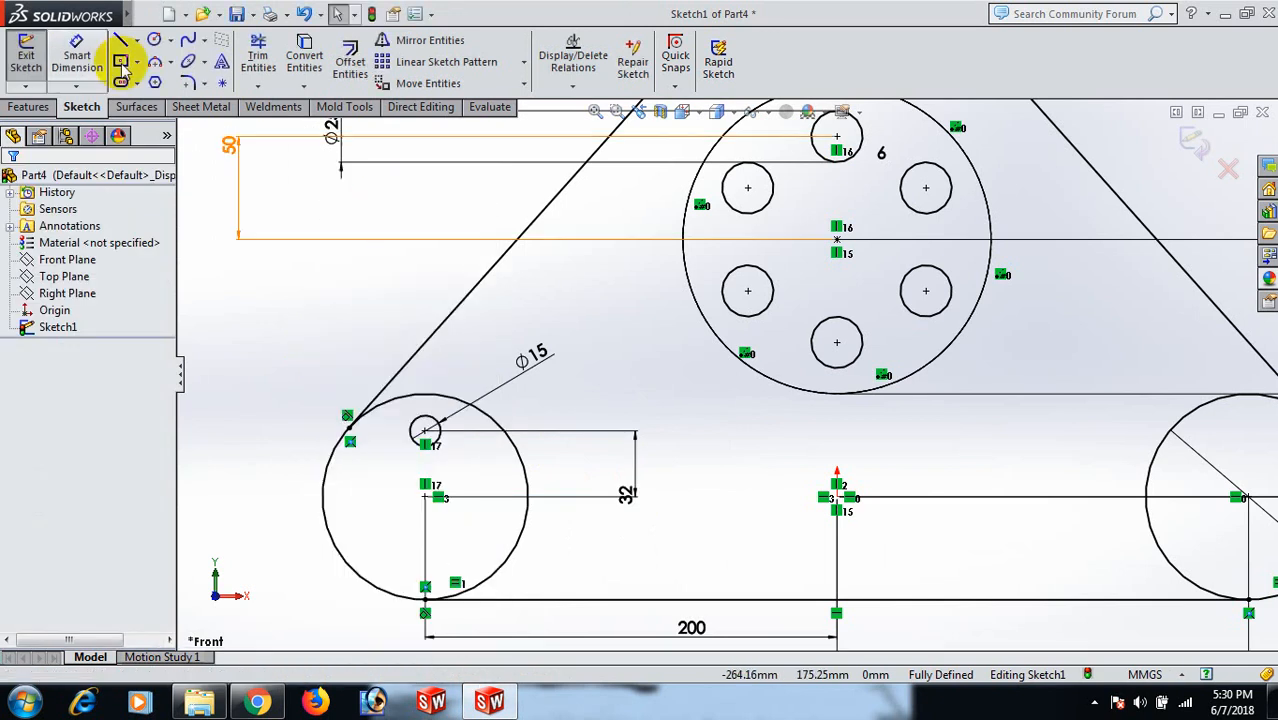
- Create a circular sketch pattern of the 15 mm circle with 4 equally spaced instances over 360° around the lower-left circle's centre
left_click(523, 62)
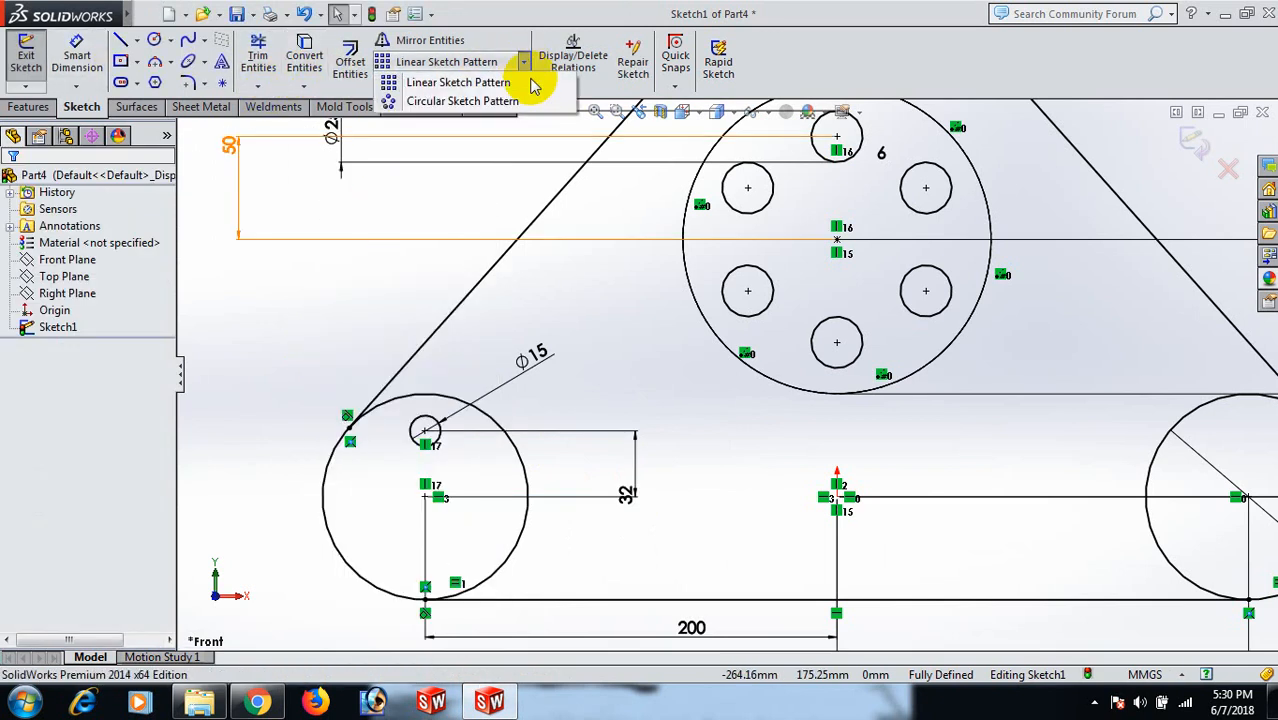
left_click(521, 103)
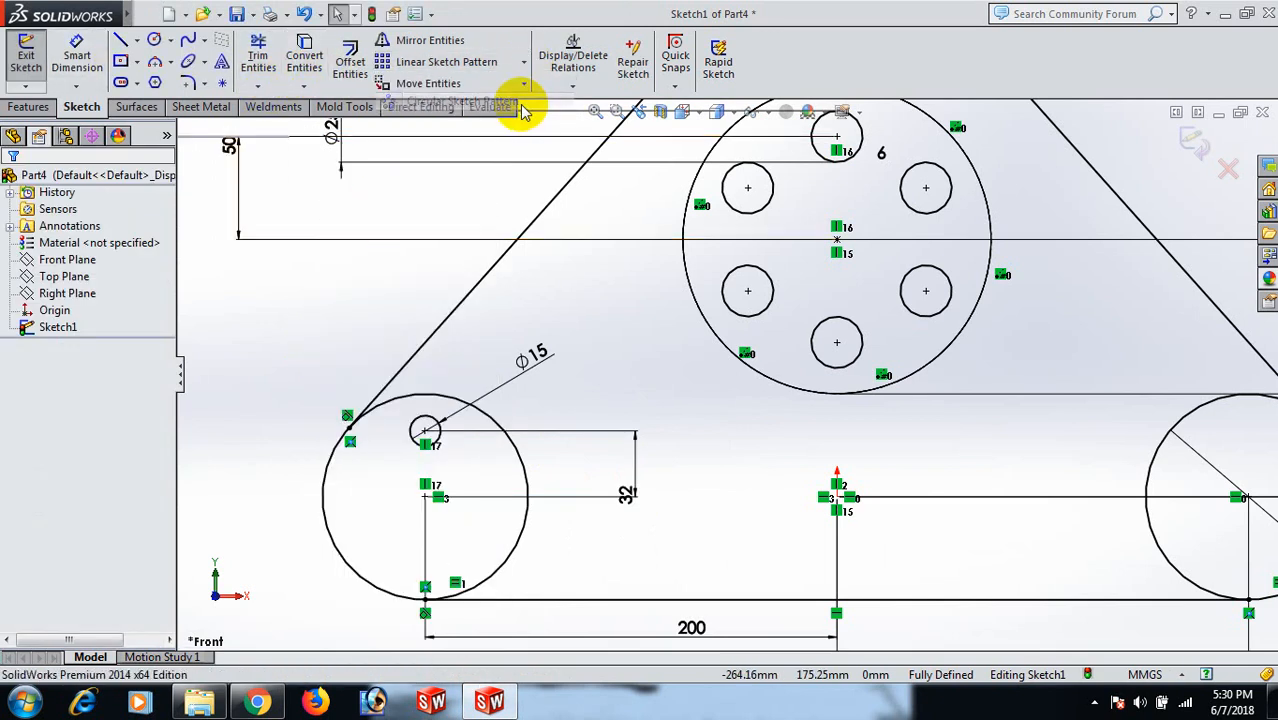
left_click(432, 422)
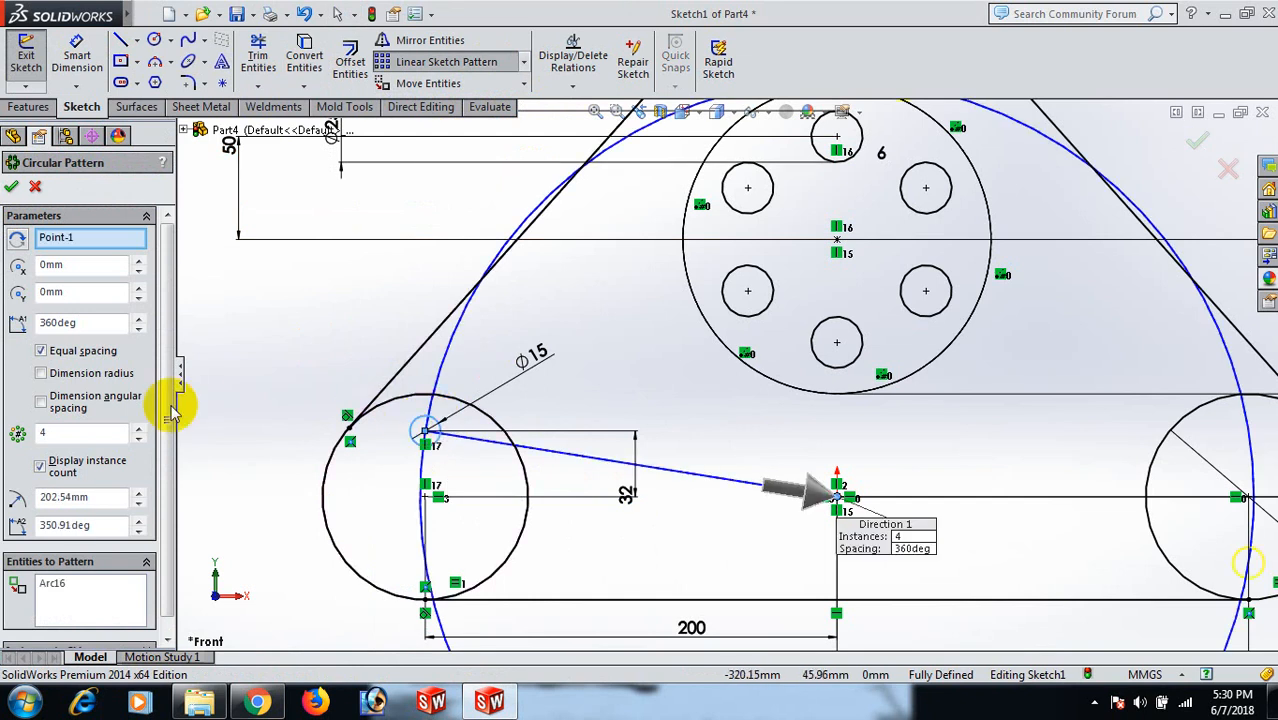
right_click(60, 245)
left_click(106, 272)
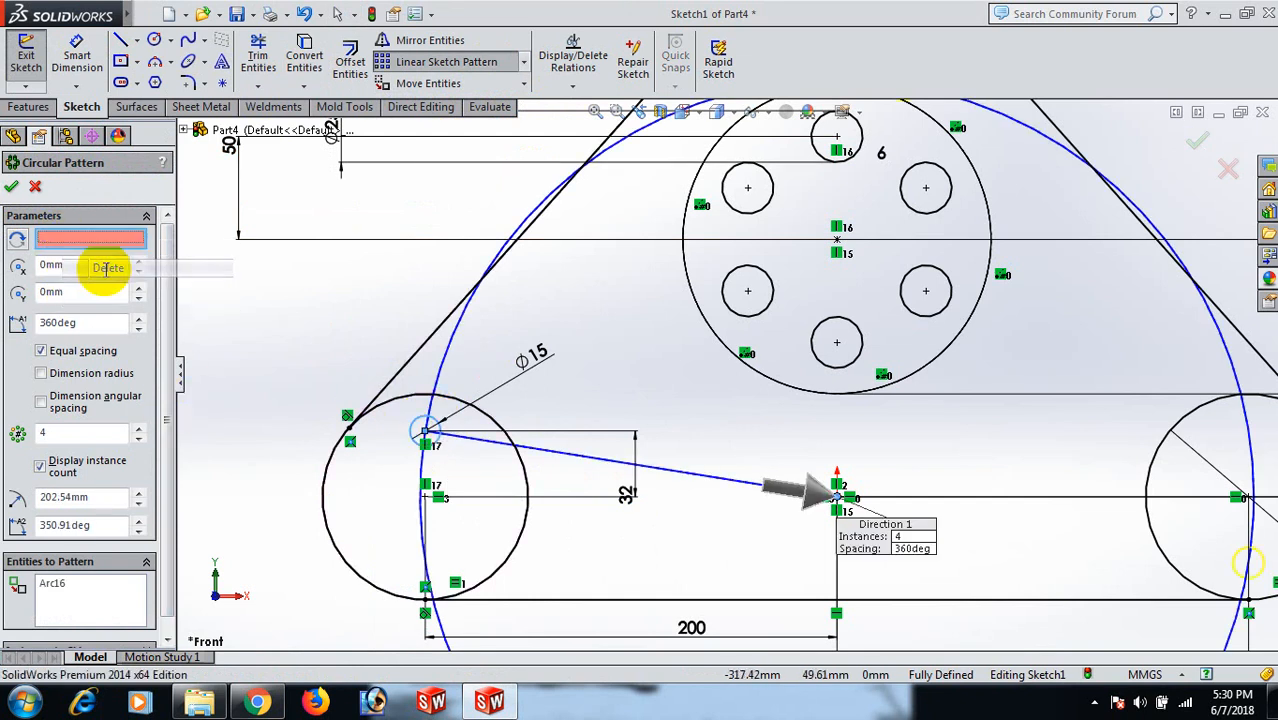
left_click(426, 496)
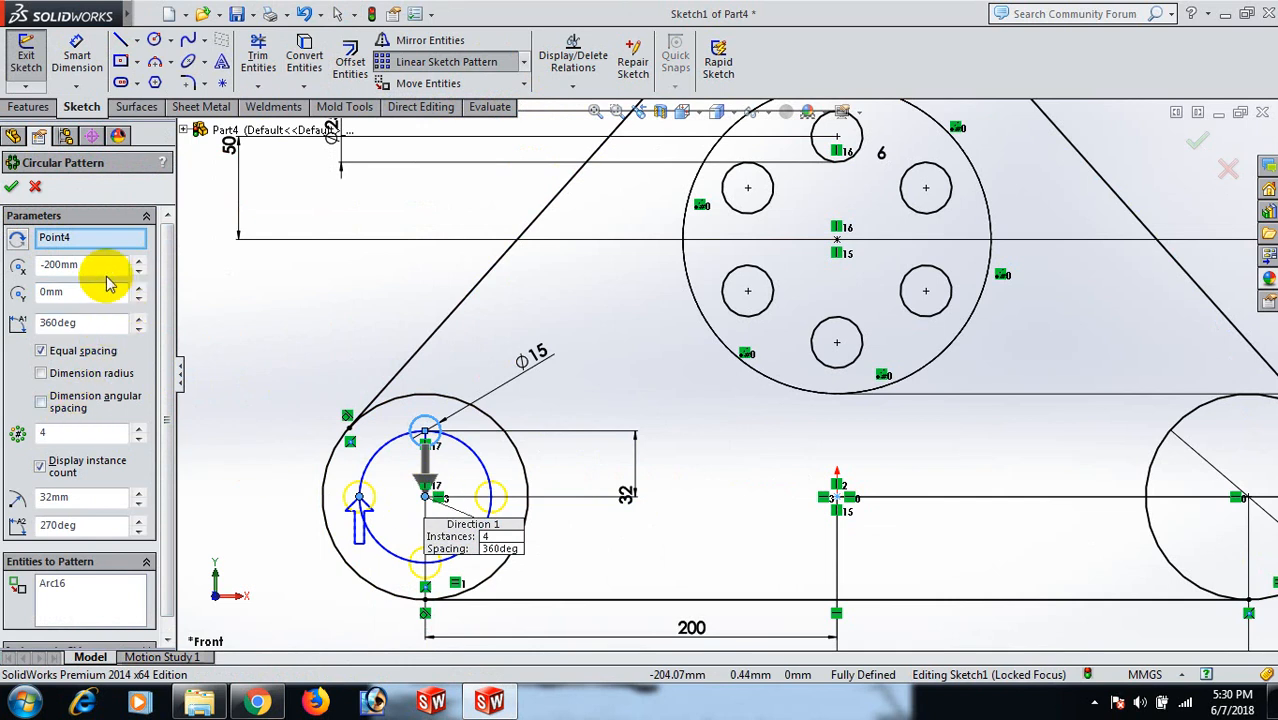
left_click(16, 188)
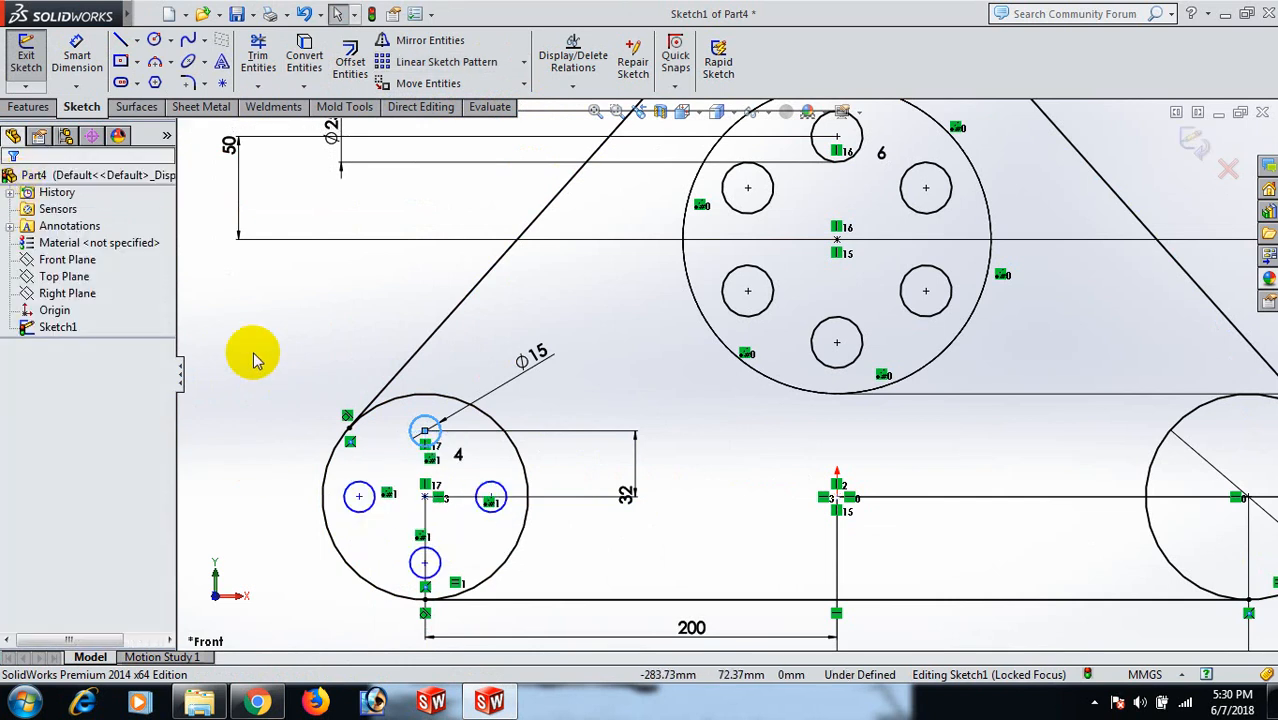
- Pull the 15 mm circle pattern aside and attach its centre point to the lower-left 100 mm circle's centre
left_click_drag(361, 500, 288, 522)
left_click_drag(410, 542, 425, 497)
left_click(696, 552)
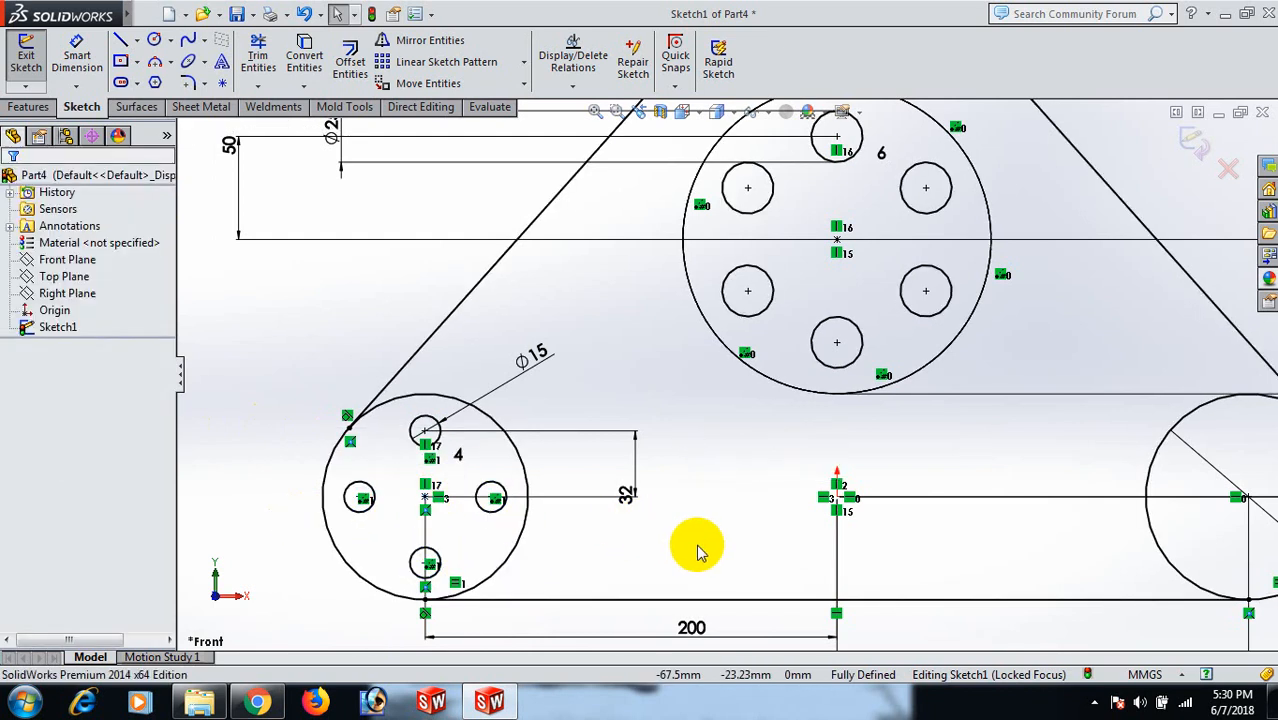
- Sketch a vertical line downward from the midpoint of the outline's bottom horizontal line
scroll(690, 545, "up", 6)
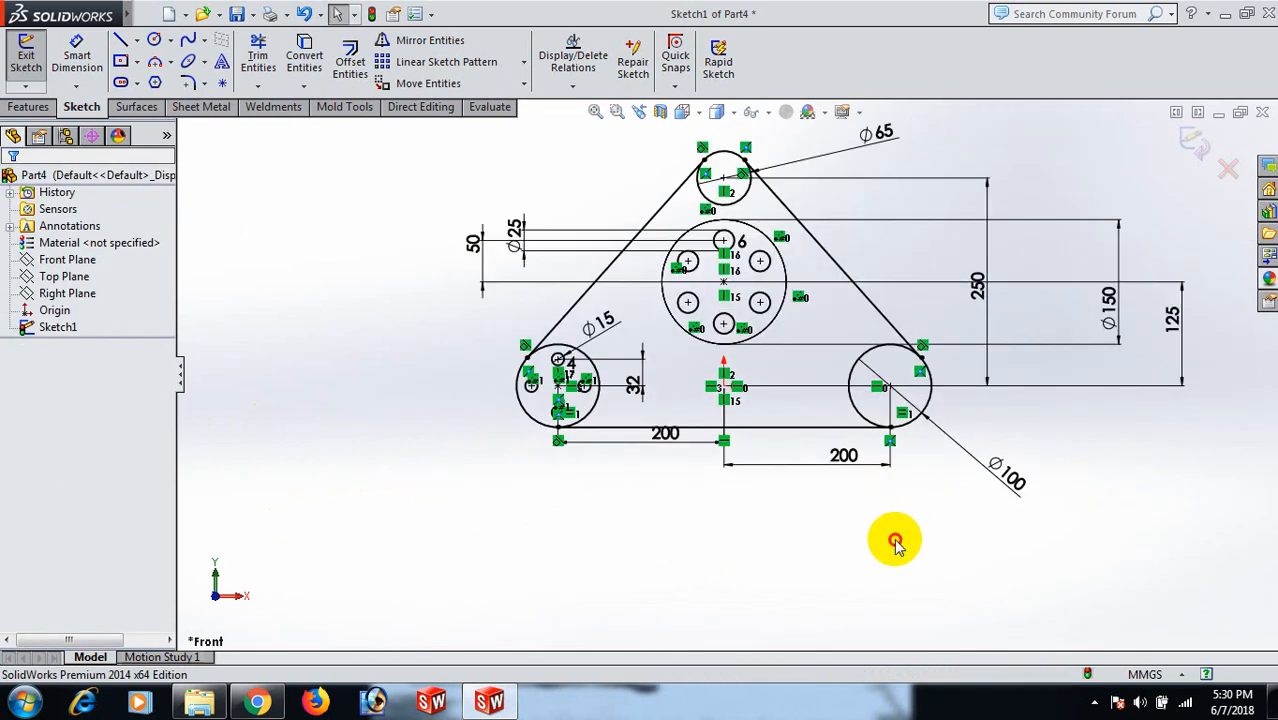
key("l")
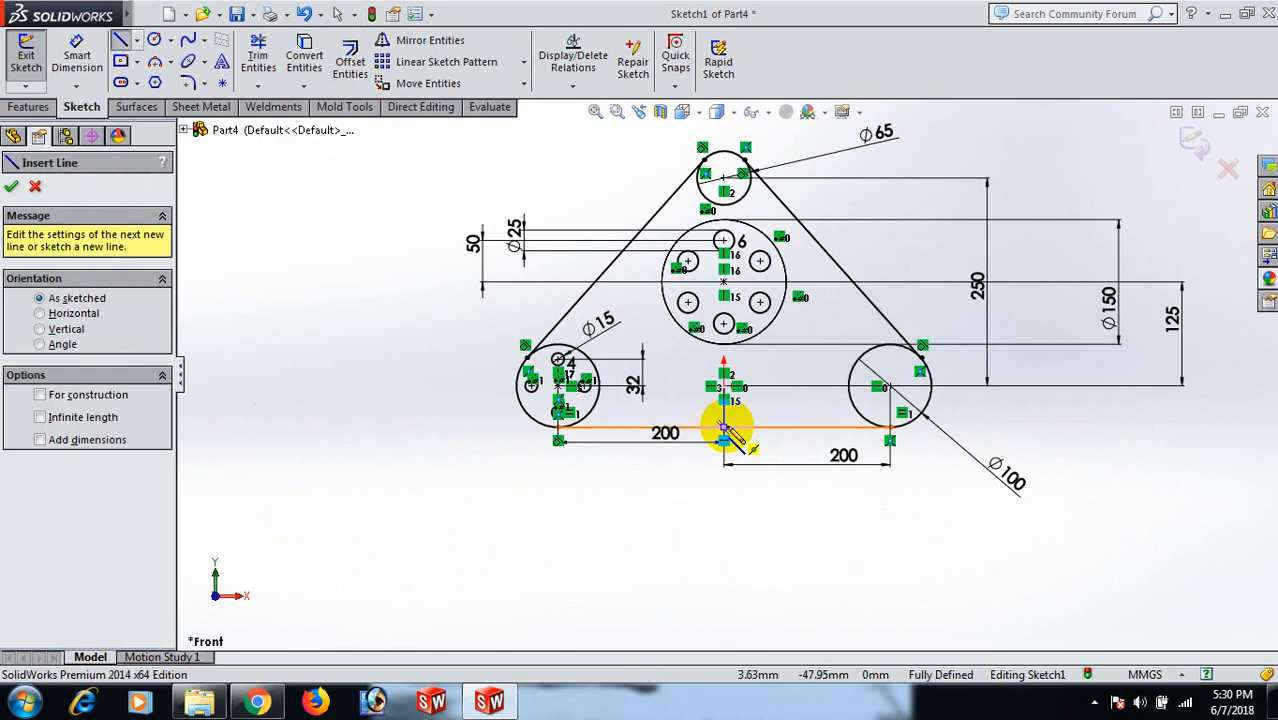
left_click(724, 430)
left_click(724, 505)
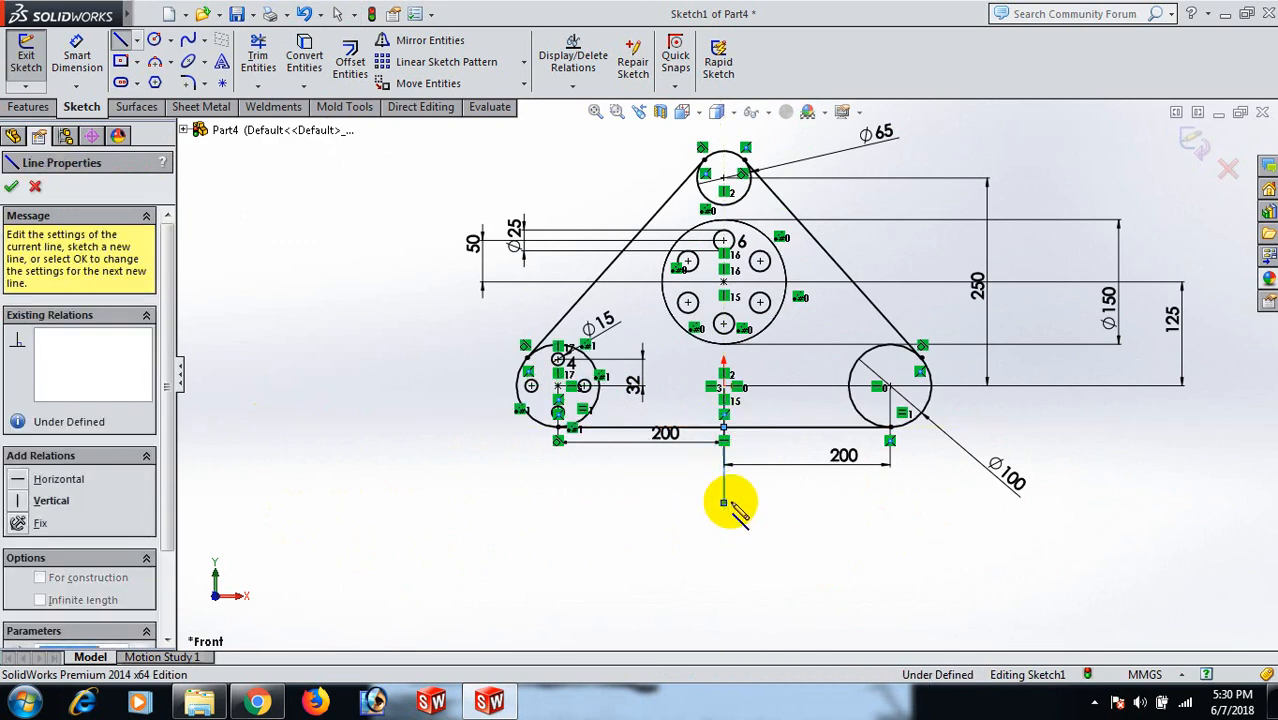
right_click(740, 510)
left_click(781, 170)
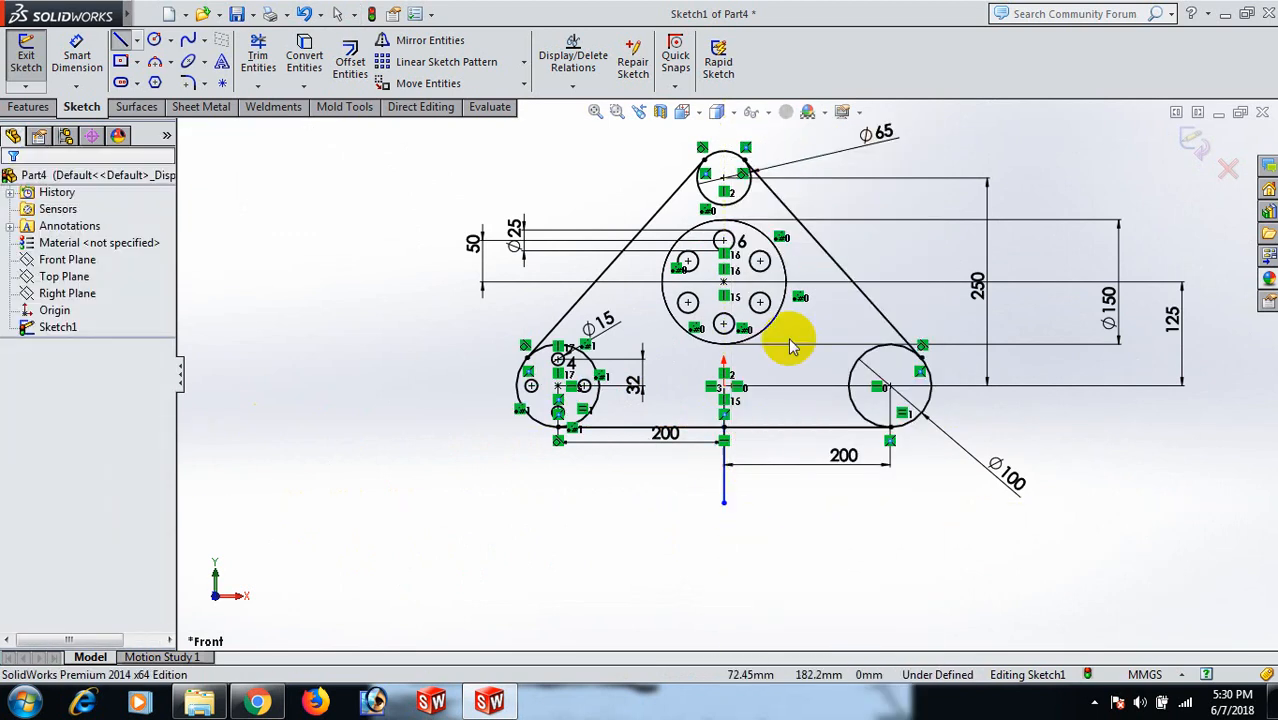
- Convert the vertical line below the outline's bottom line into construction geometry
scroll(747, 485, "down", 3)
left_click(714, 440)
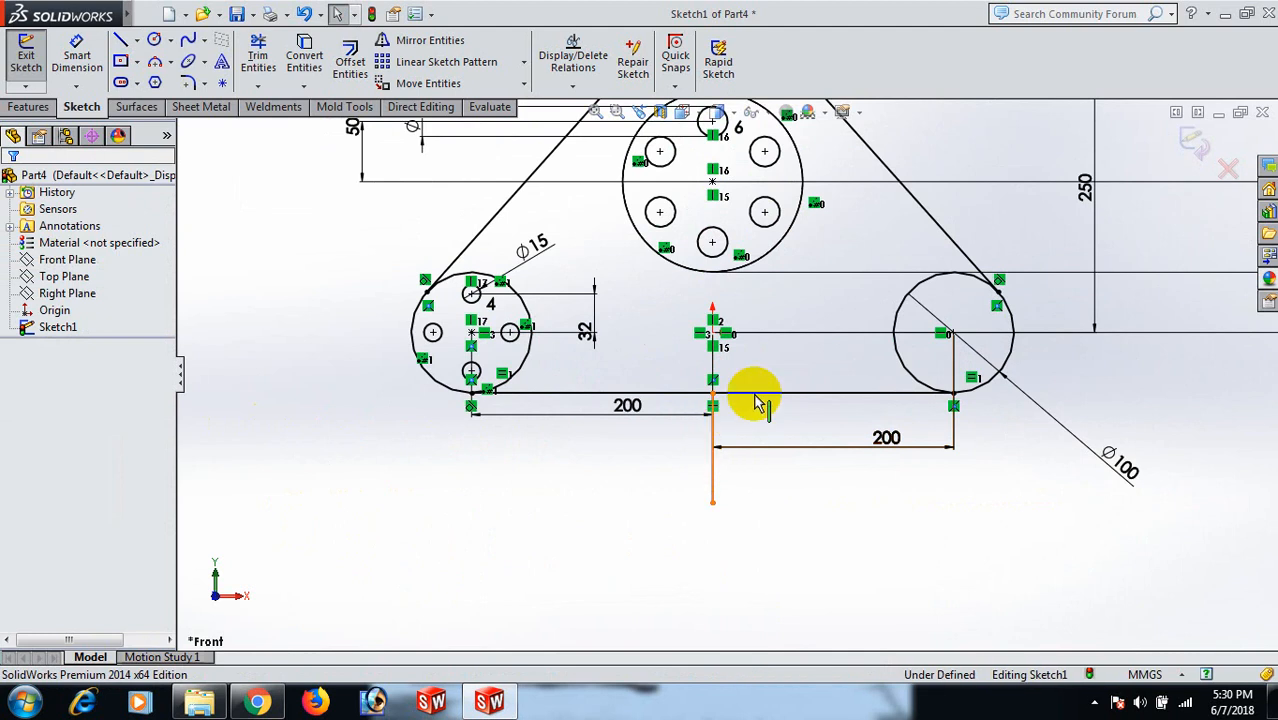
left_click(785, 372)
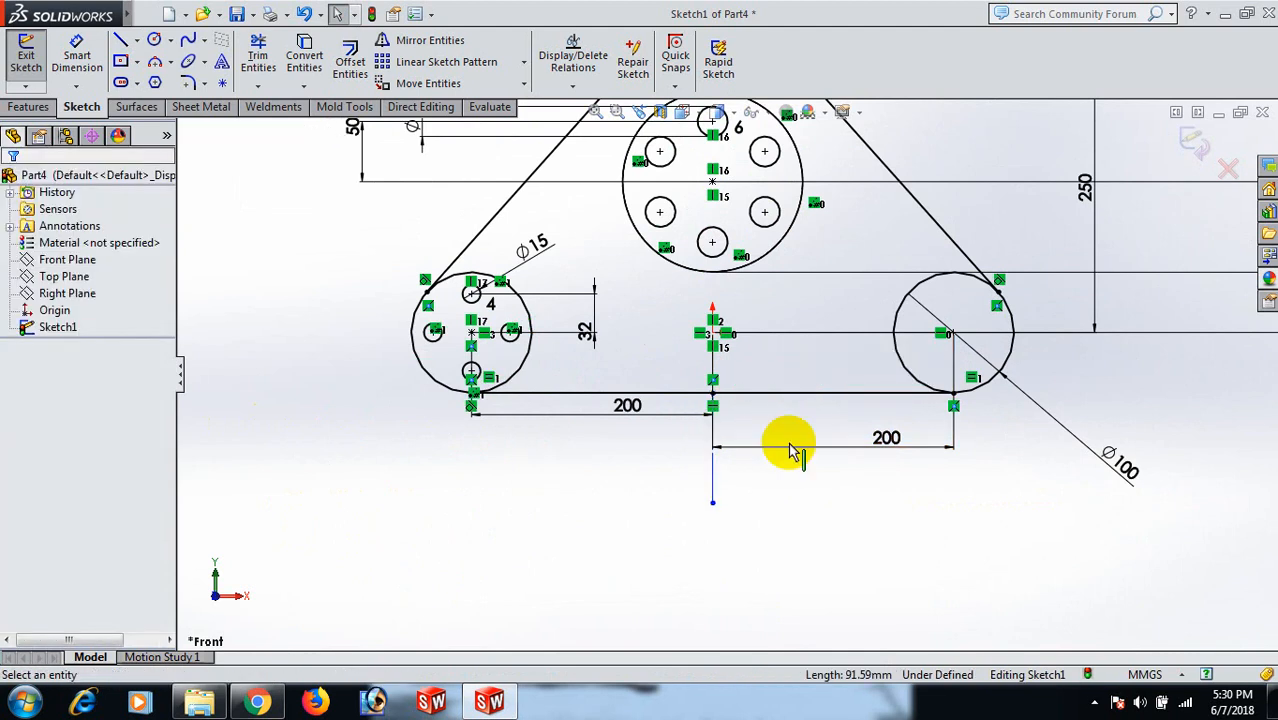
scroll(787, 513, "up", 4)
scroll(770, 375, "down", 2)
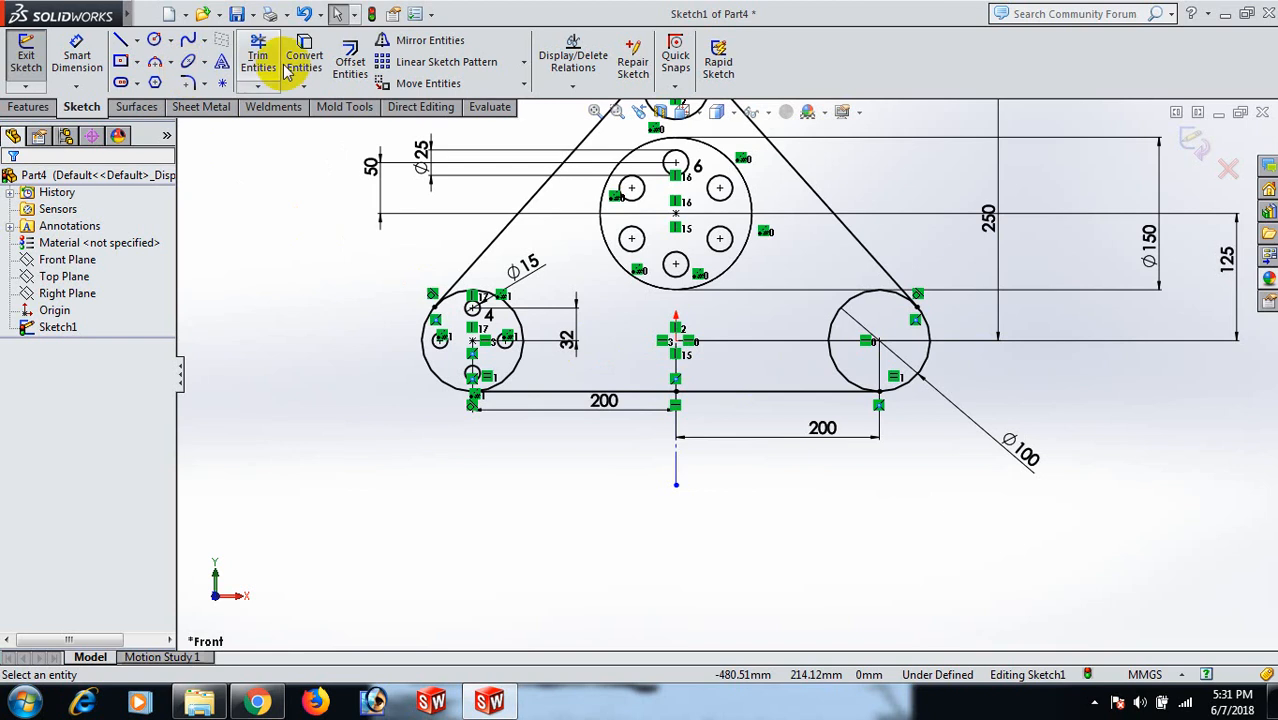
- Mirror the four 15 mm circles of the lower-left circle about the vertical construction line, keeping the originals
left_click(420, 40)
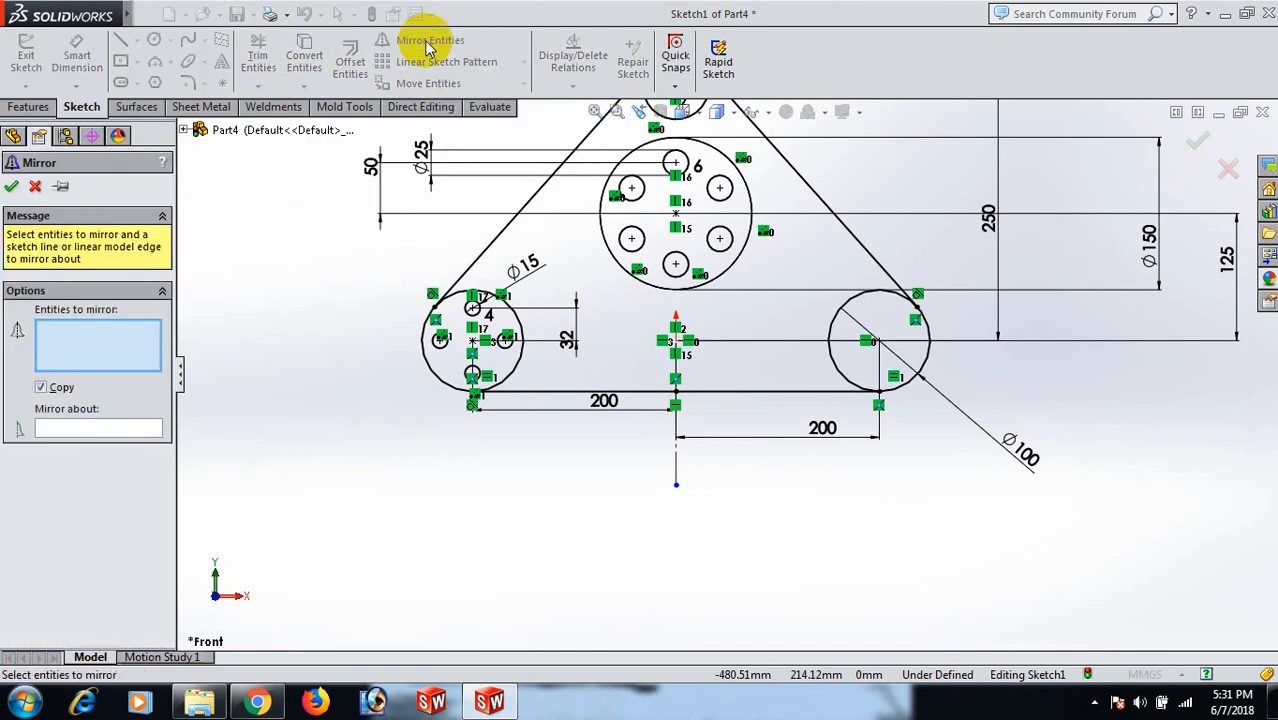
left_click(186, 131)
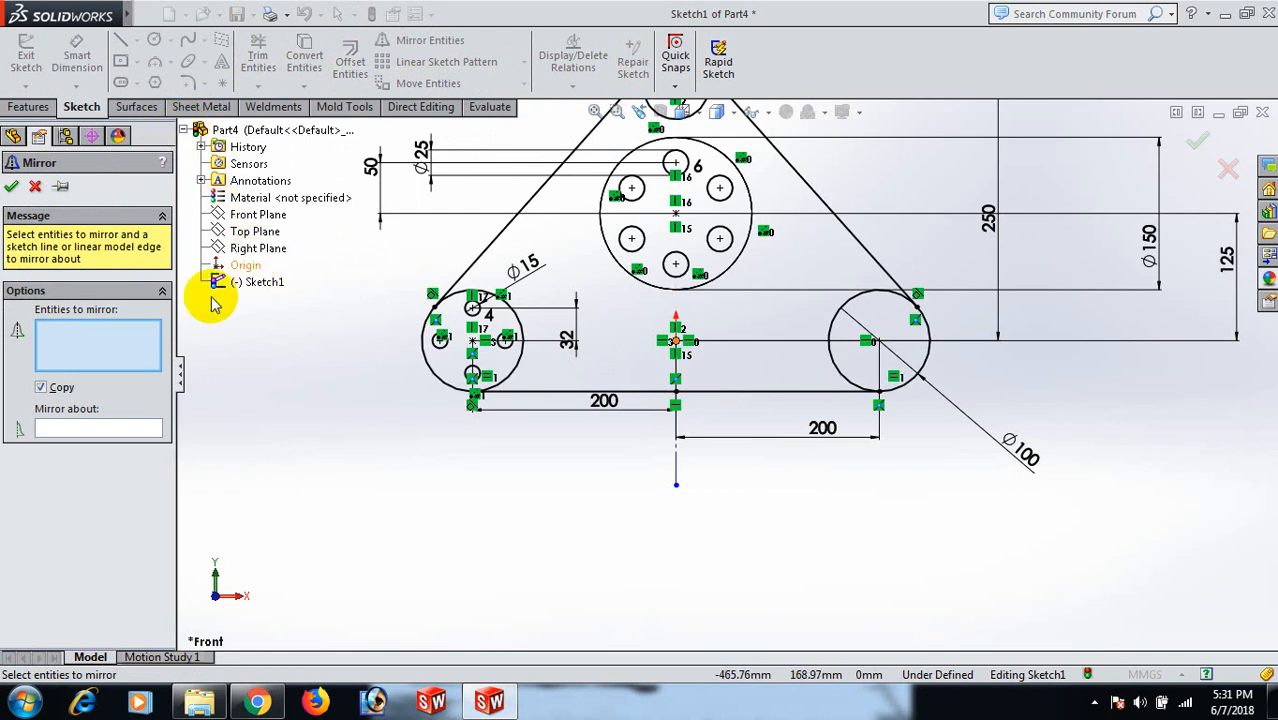
scroll(491, 386, "down", 3)
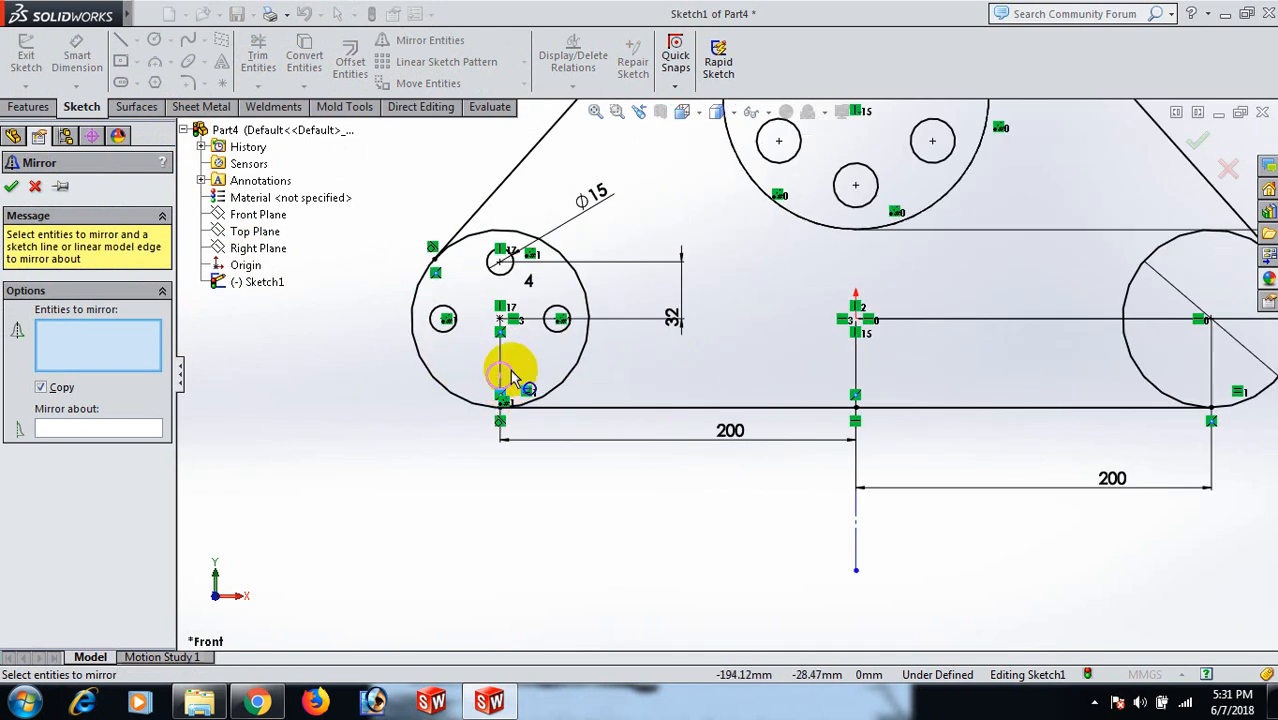
left_click(510, 375)
left_click(453, 333)
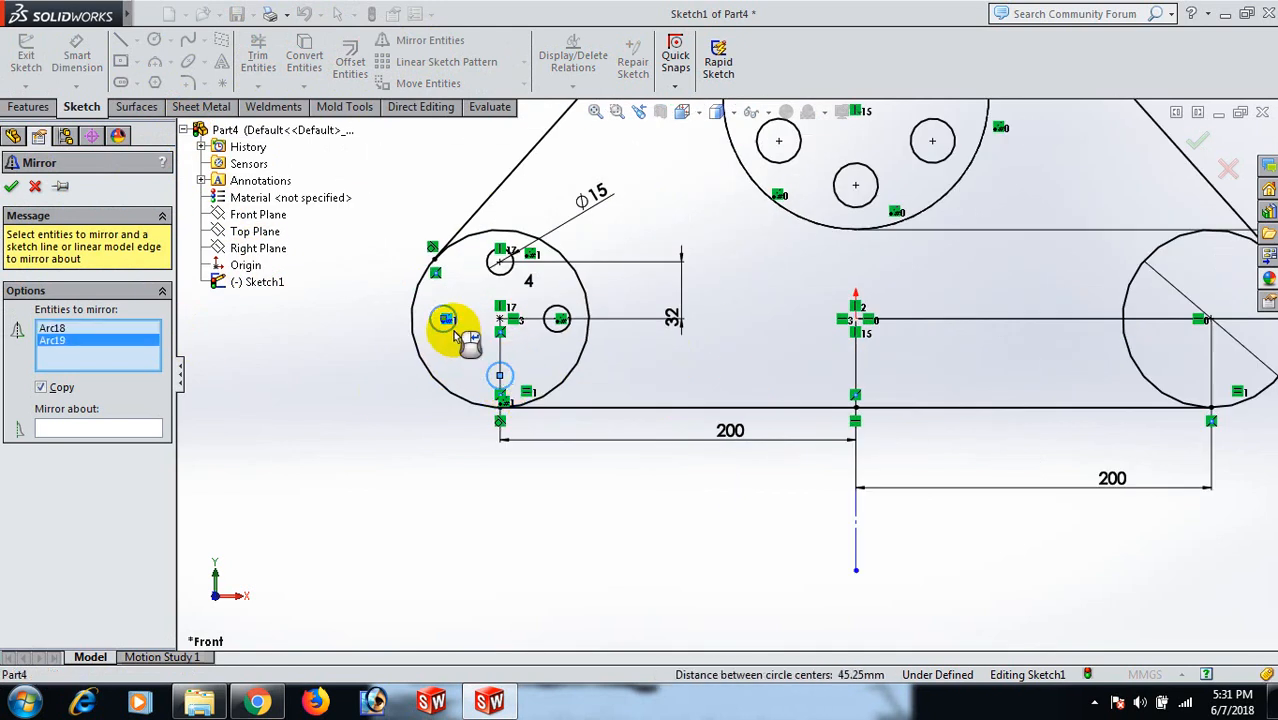
left_click(508, 268)
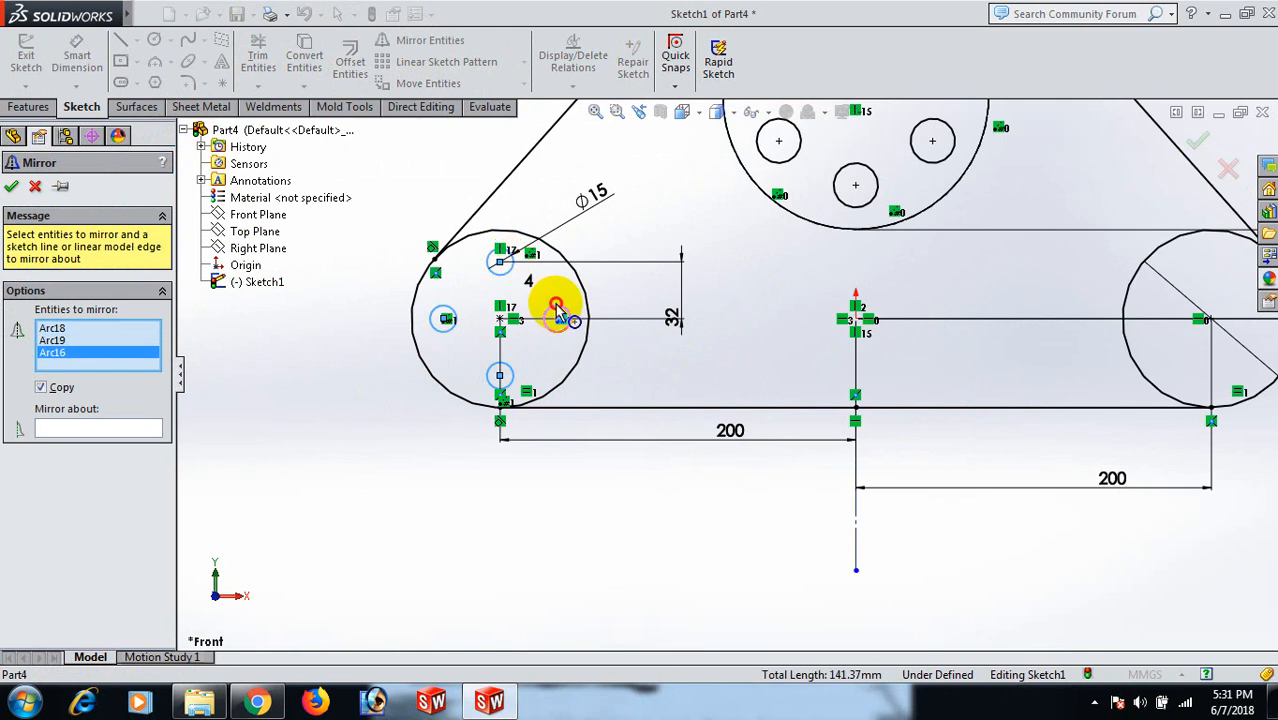
left_click(556, 306)
left_click(111, 432)
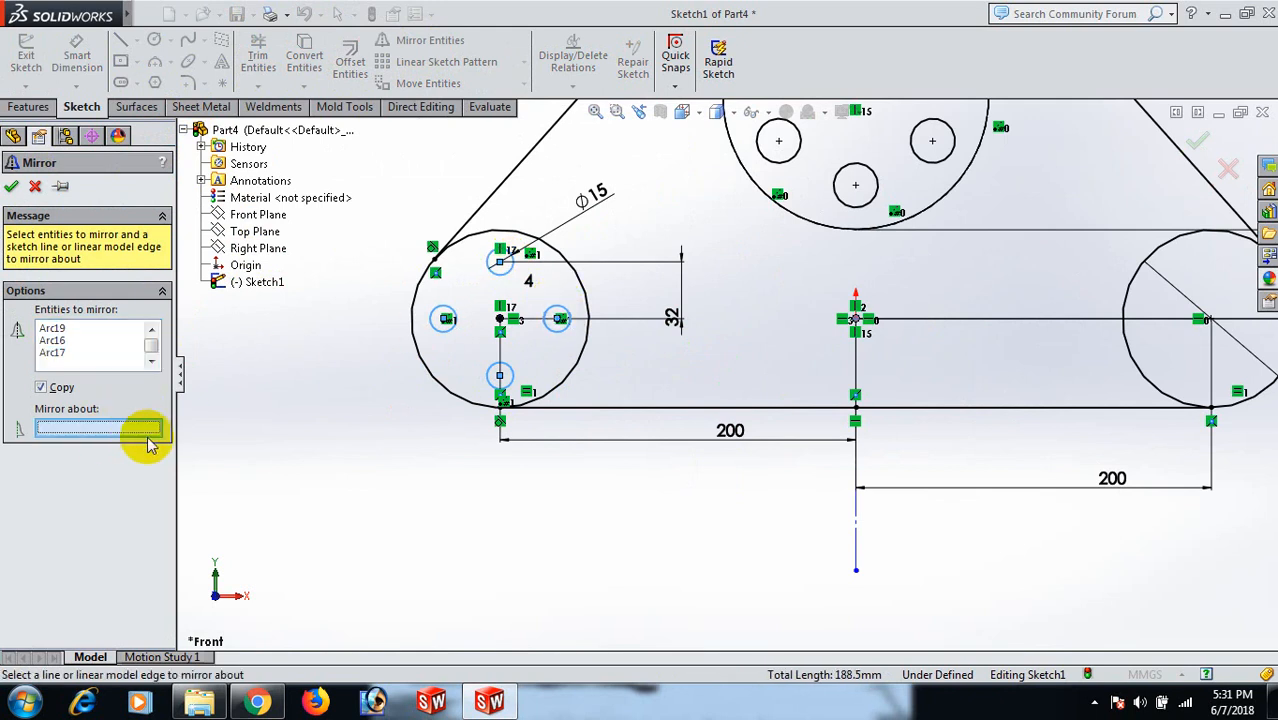
left_click(858, 484)
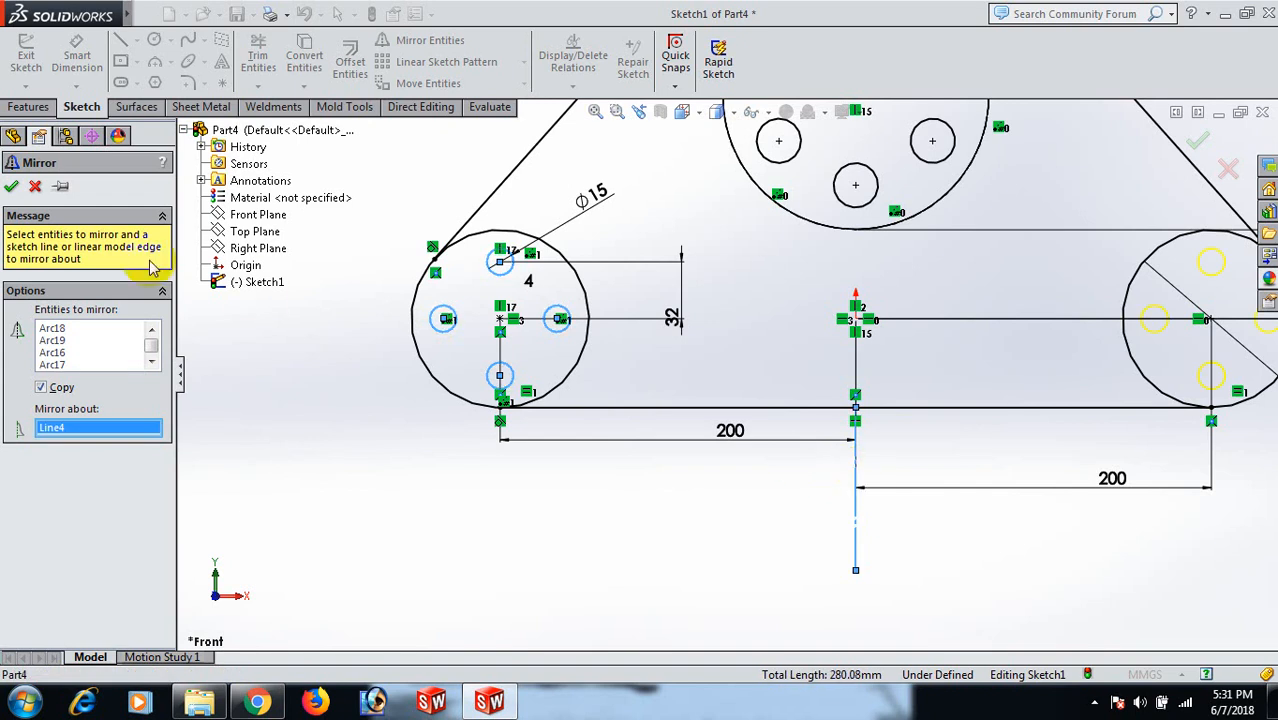
left_click(12, 185)
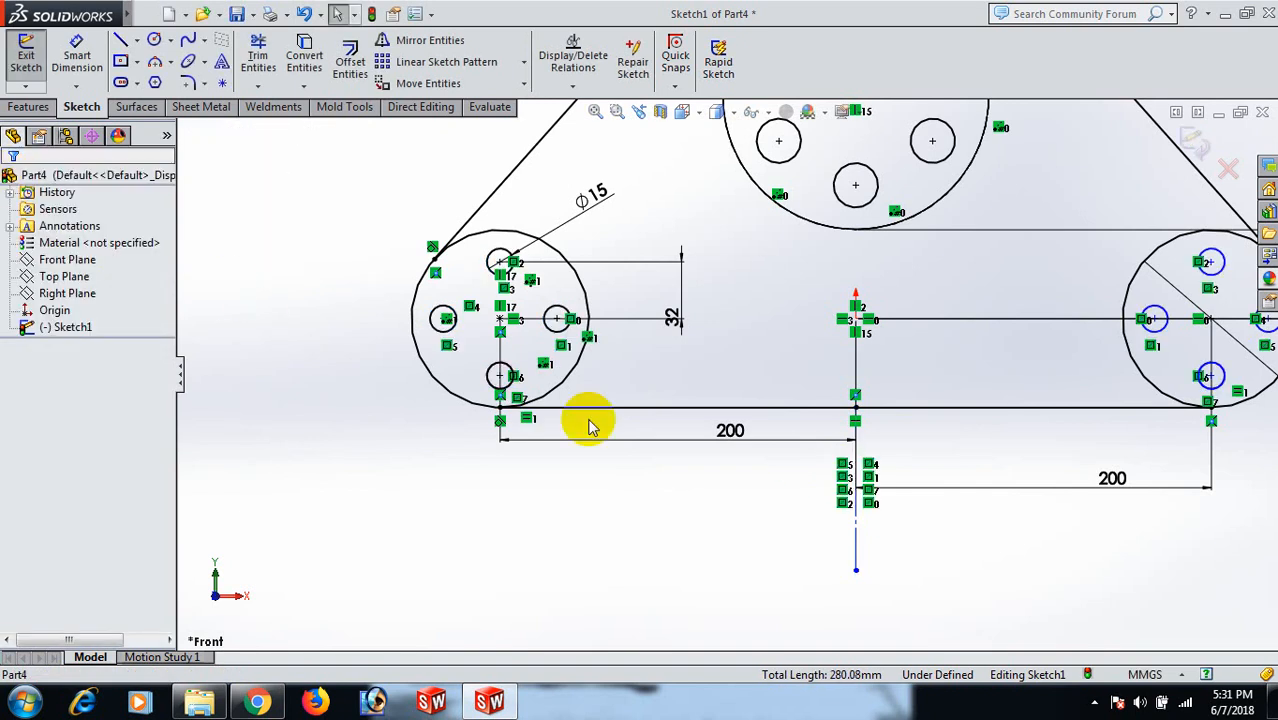
- Try to shift the mirrored 15 mm circles within the lower-right circle, and undo the moves
key("f")
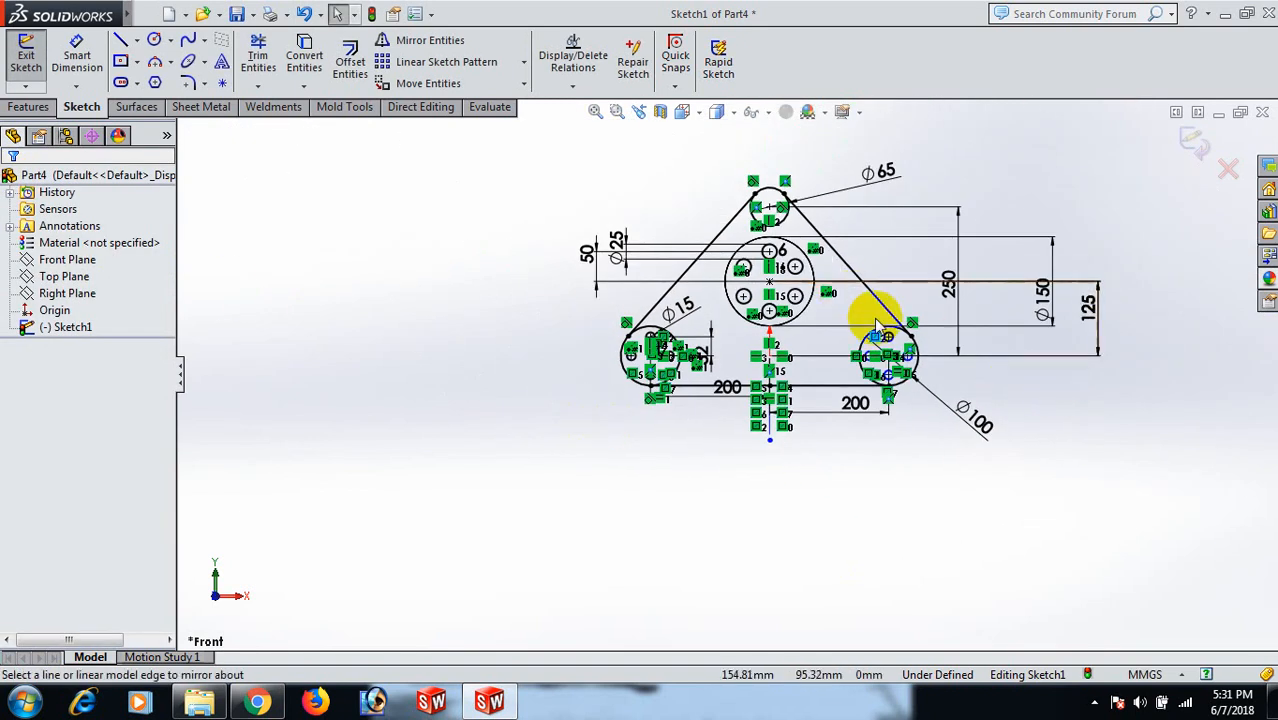
scroll(890, 350, "down", 5)
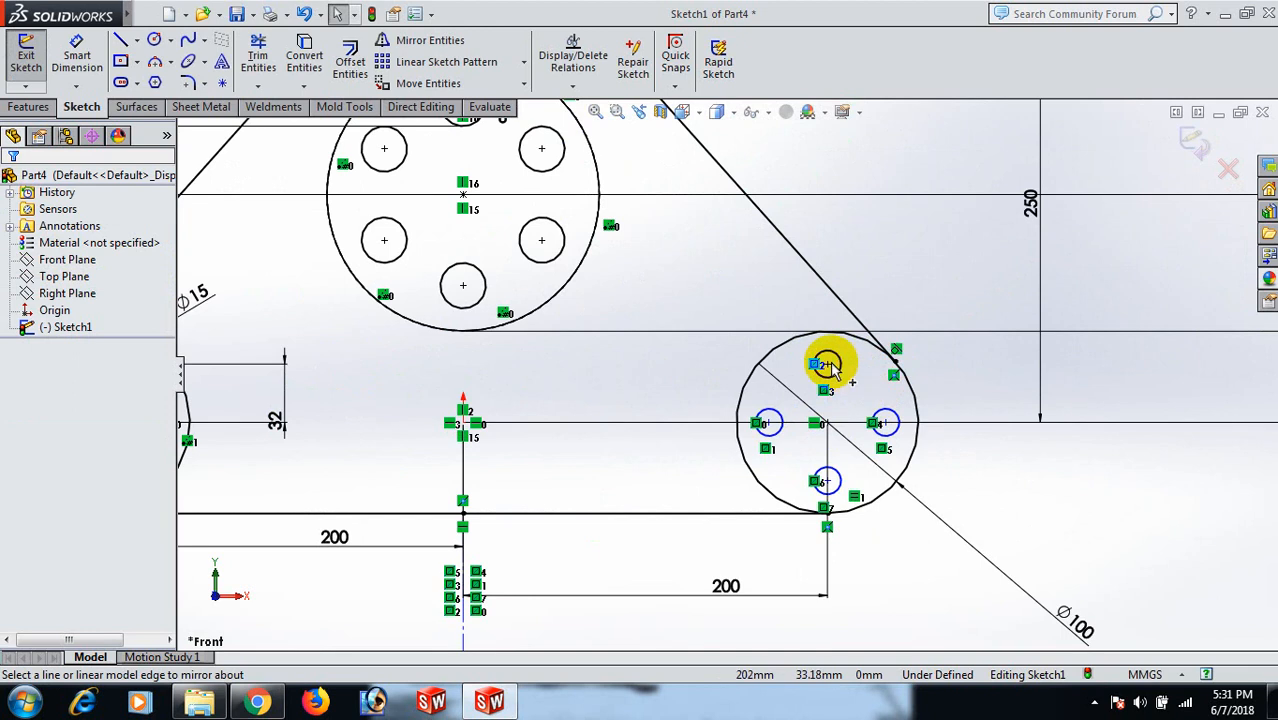
left_click(823, 365)
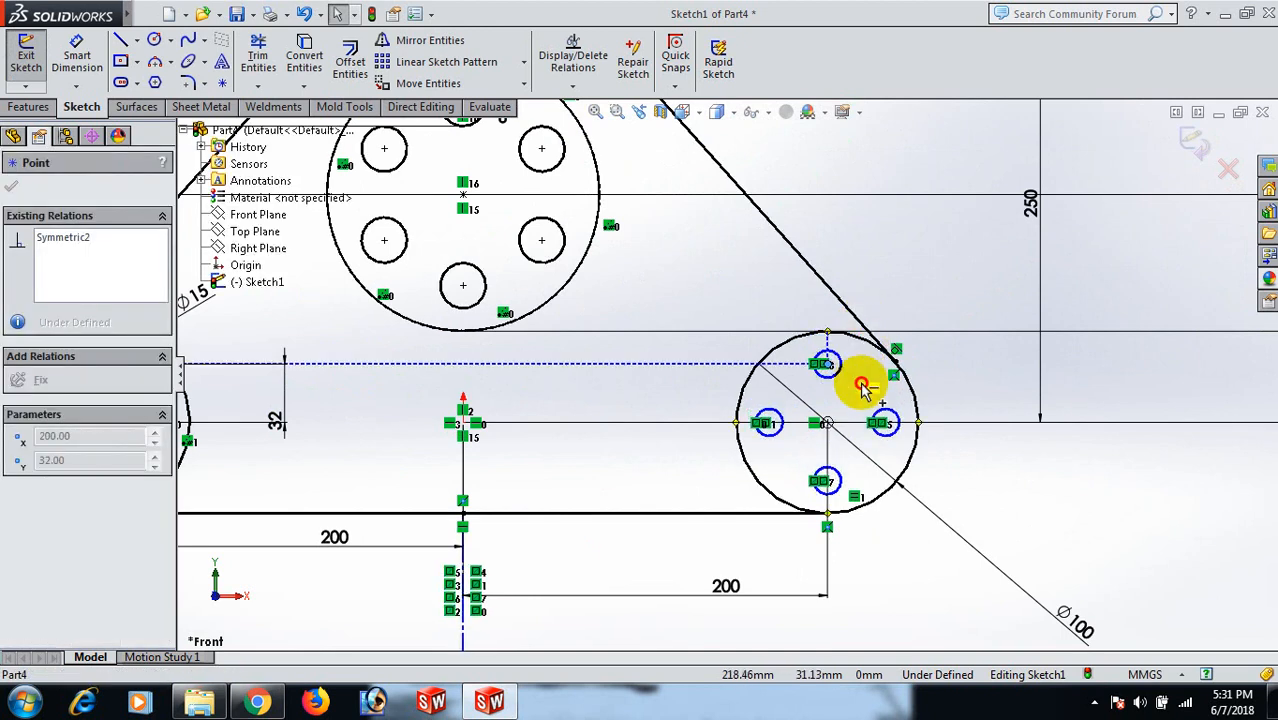
left_click_drag(861, 384, 900, 408)
left_click(1032, 474)
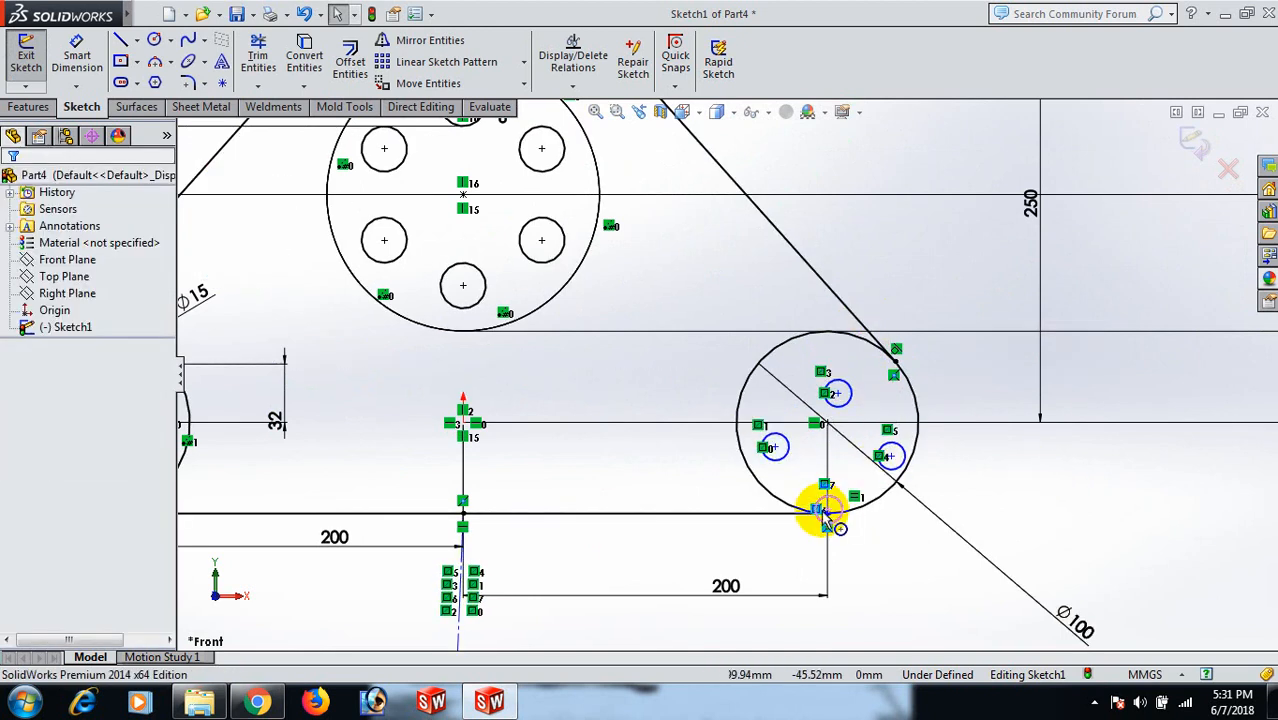
left_click_drag(828, 510, 842, 450)
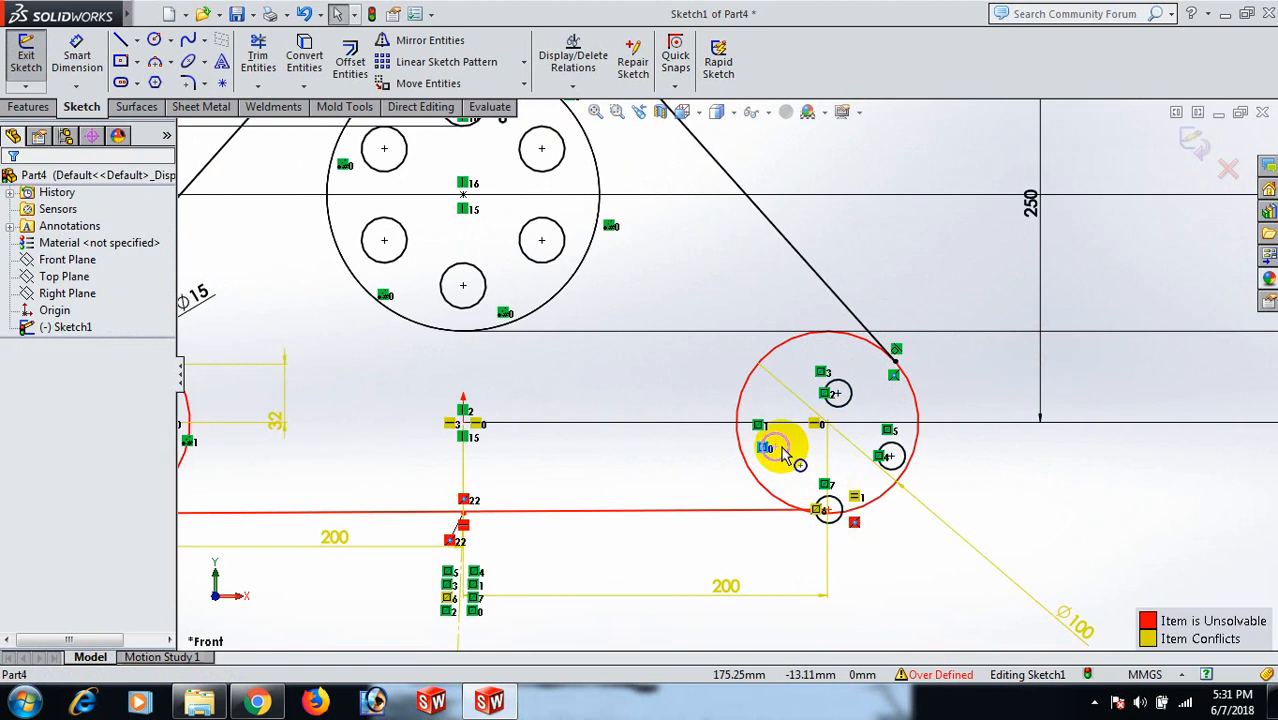
left_click(788, 421)
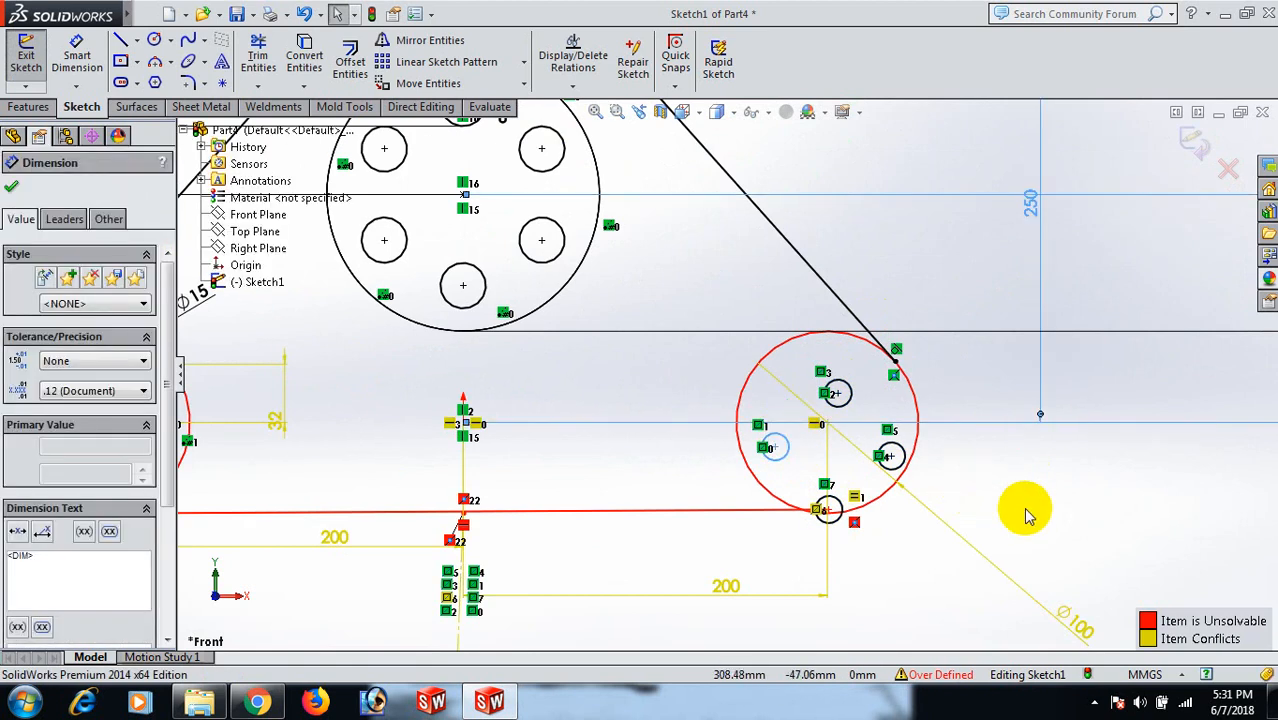
key("ctrl+z")
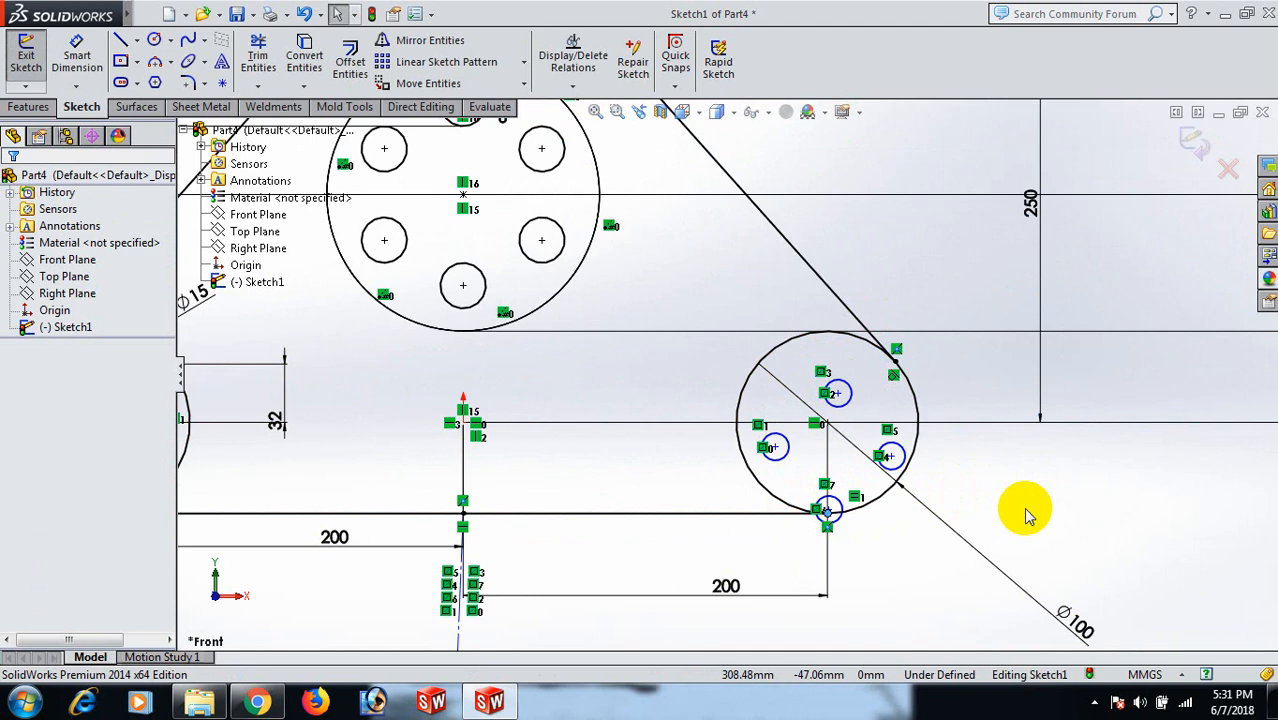
left_click(1030, 508)
right_click_drag(1068, 532, 1064, 446)
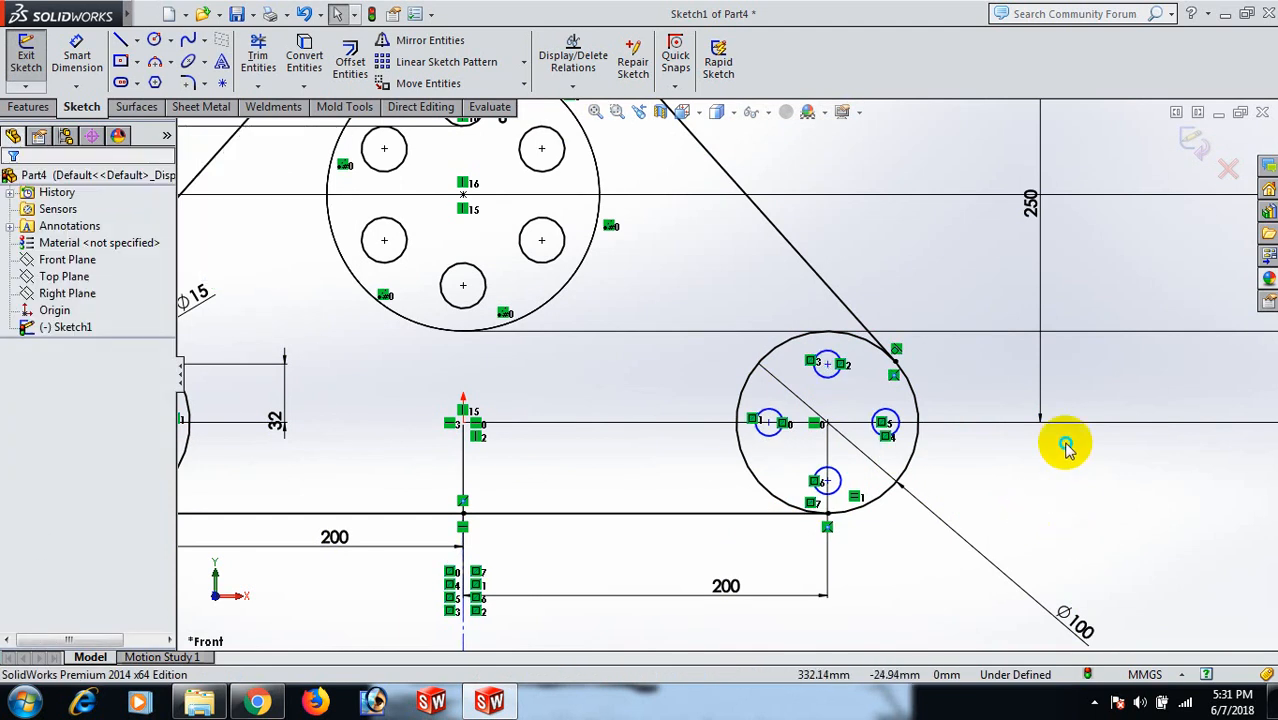
right_click(985, 462)
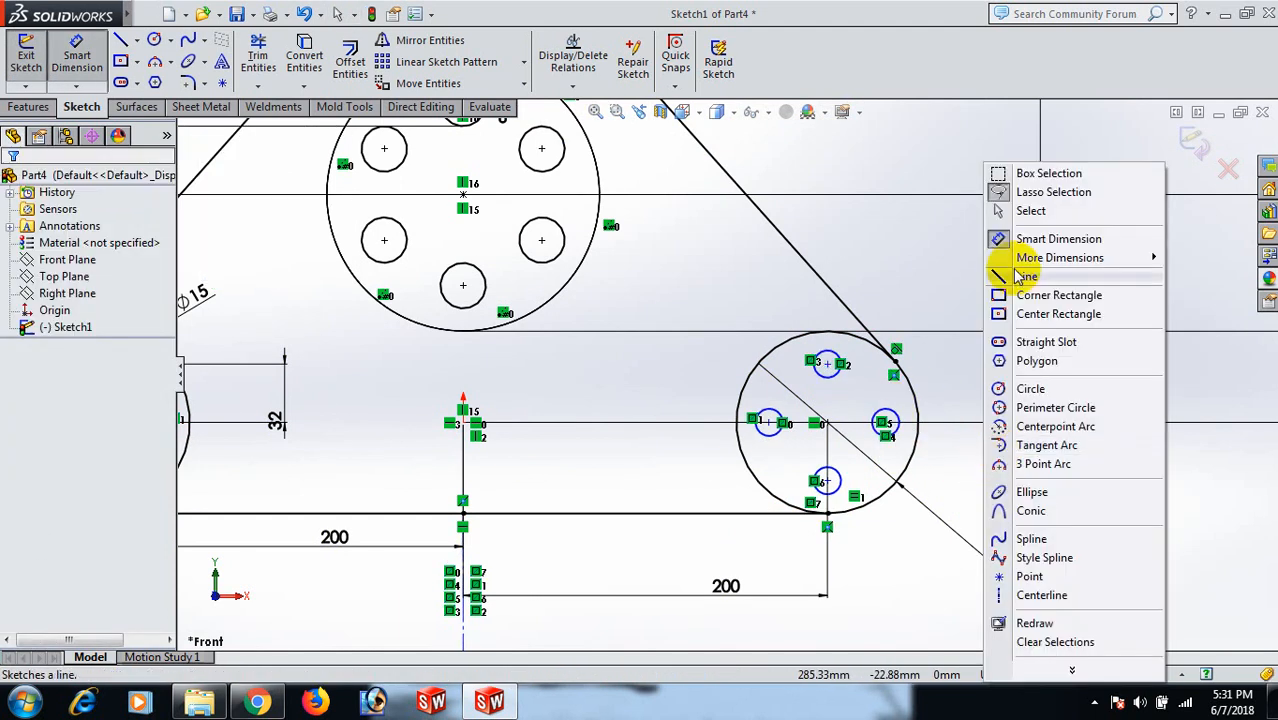
left_click(1033, 209)
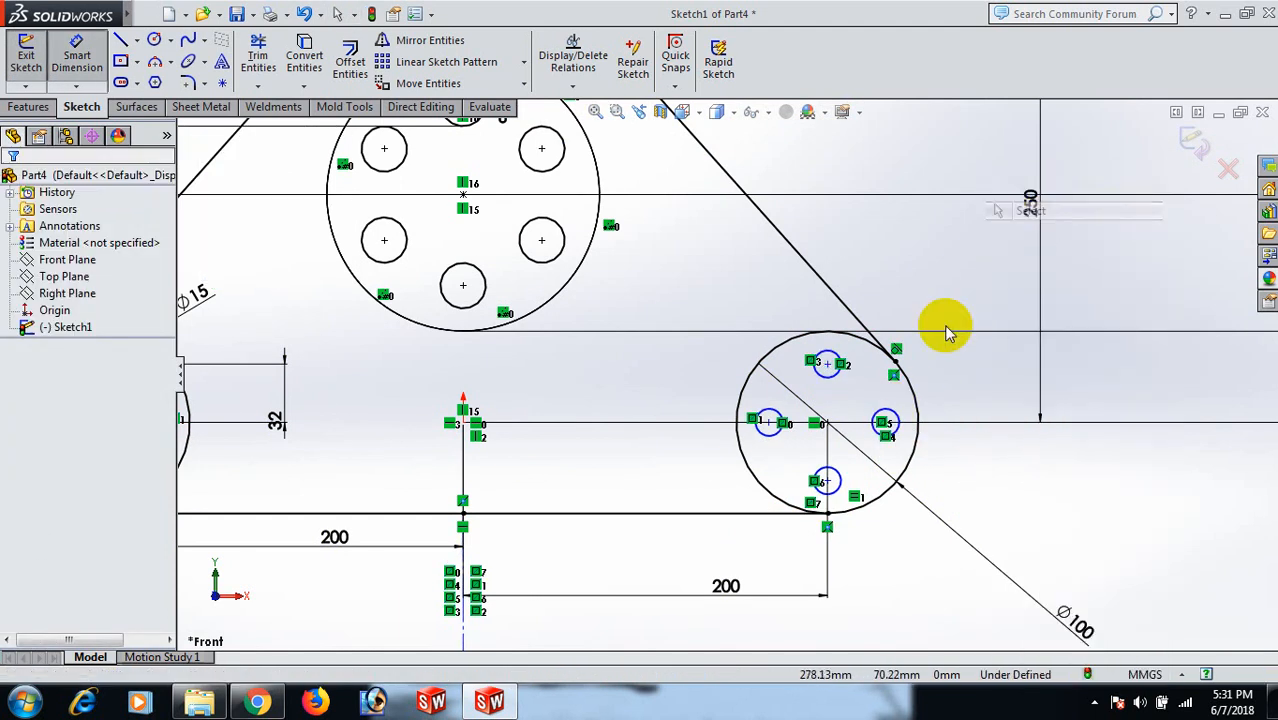
- Add a Vertical relation between the lower-right circle's centre and the centre of its upper mirrored 15 mm circle
left_click(825, 423)
left_click(825, 363, "ctrl")
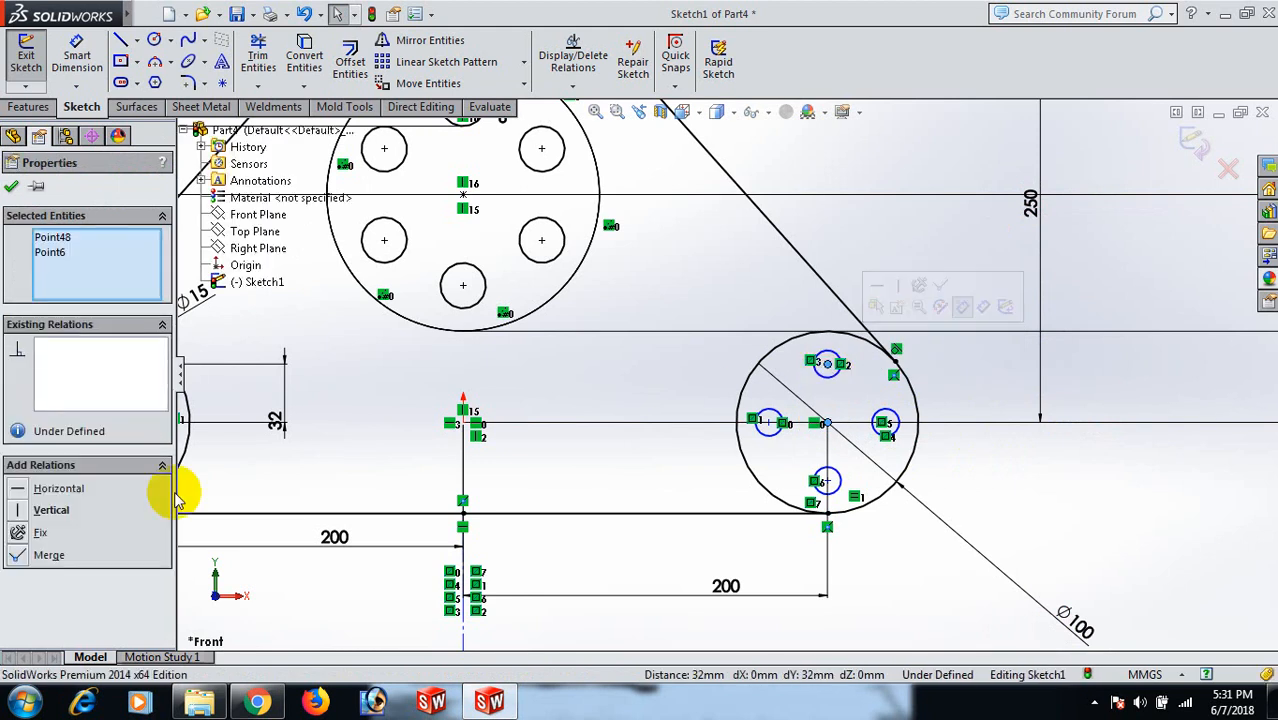
left_click(18, 509)
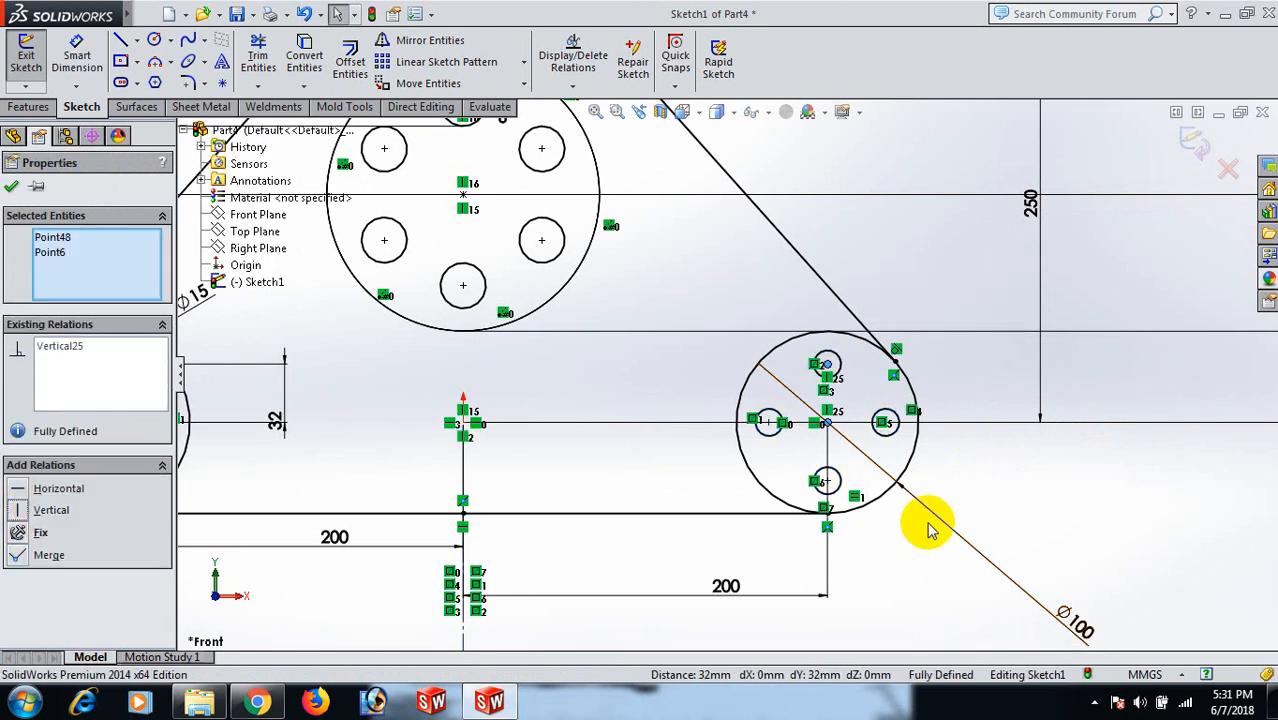
left_click(1027, 491)
key("f")
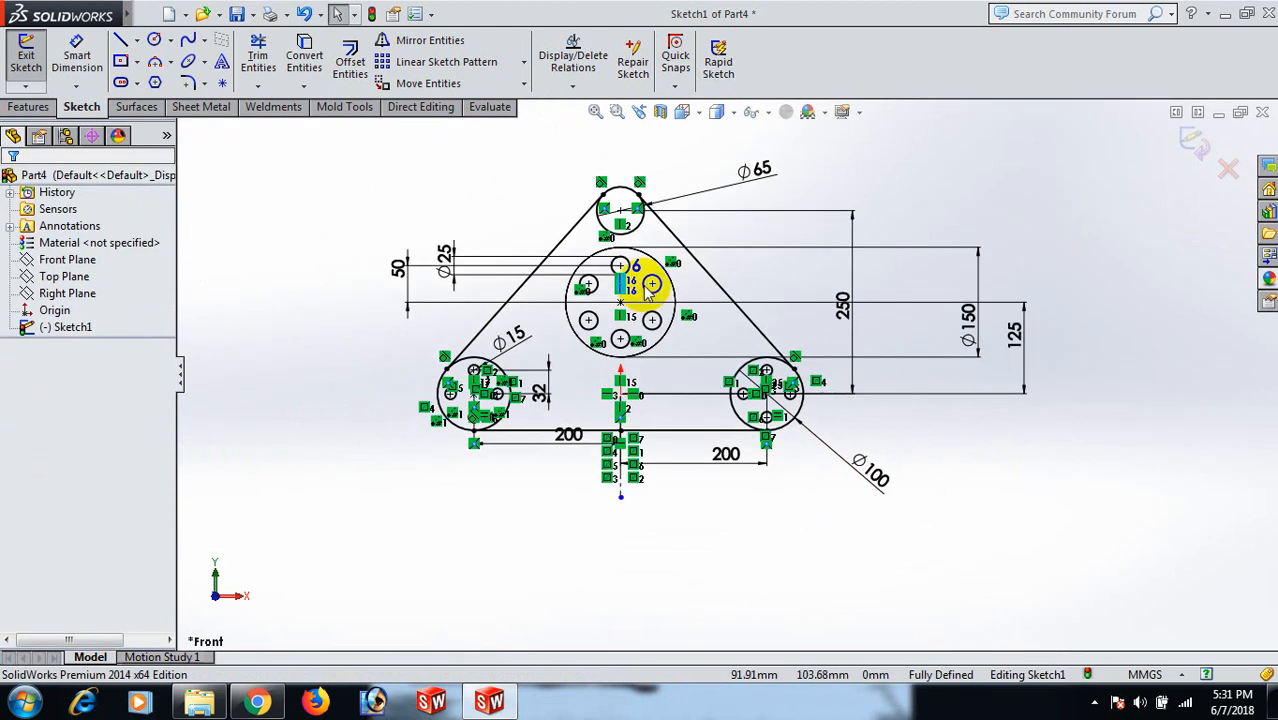
- Sketch a circle about 14 mm in diameter inside the 65 mm circle, vertically above its centre
scroll(788, 334, "down", 1)
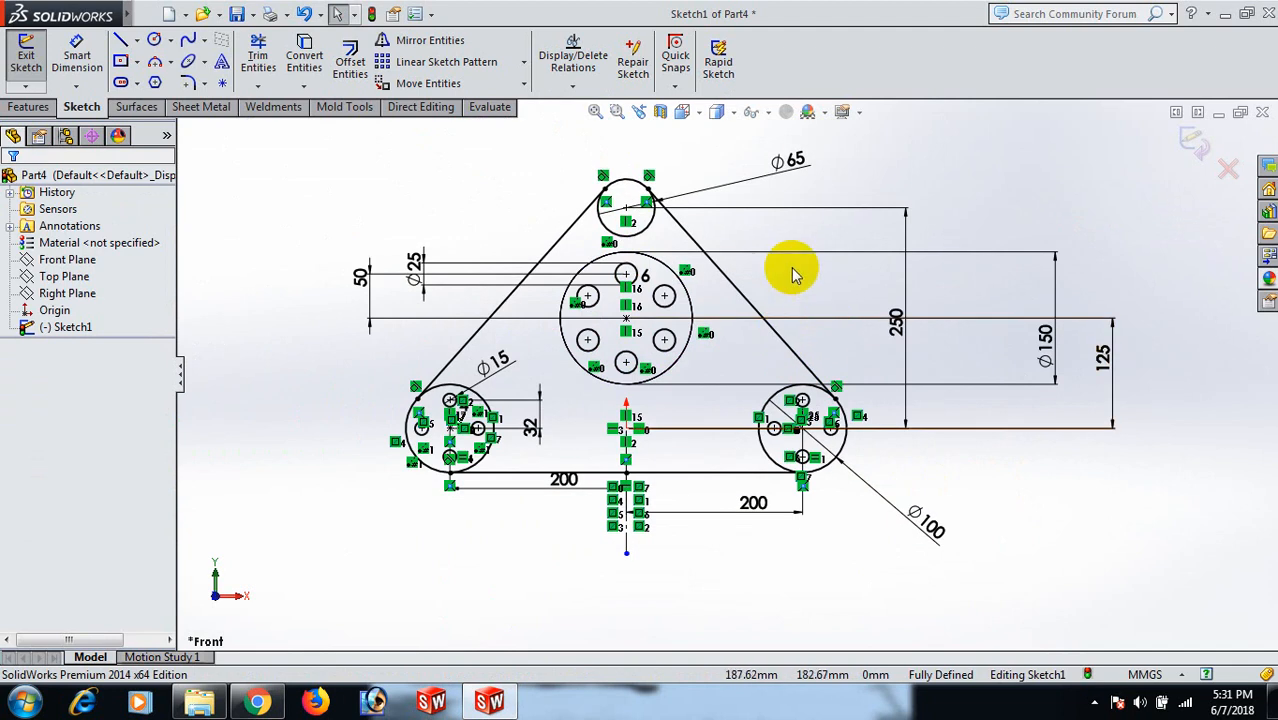
scroll(735, 270, "down", 1)
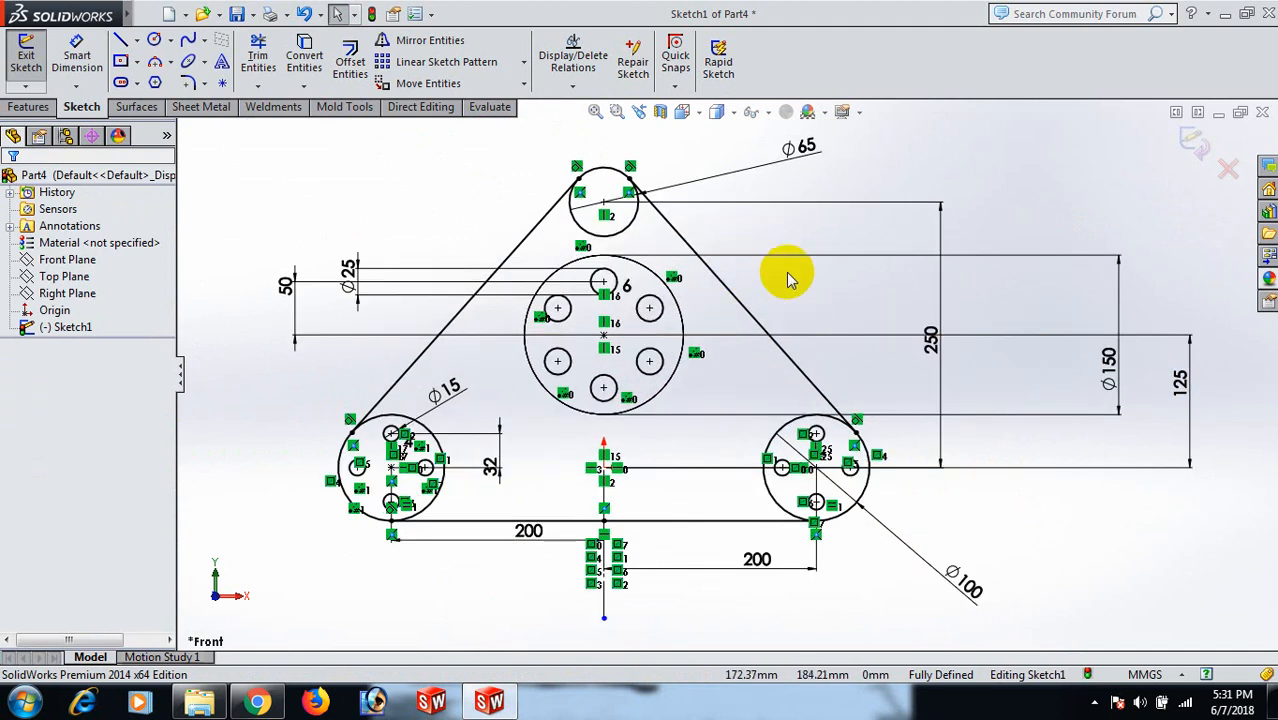
right_click_drag(766, 268, 818, 272)
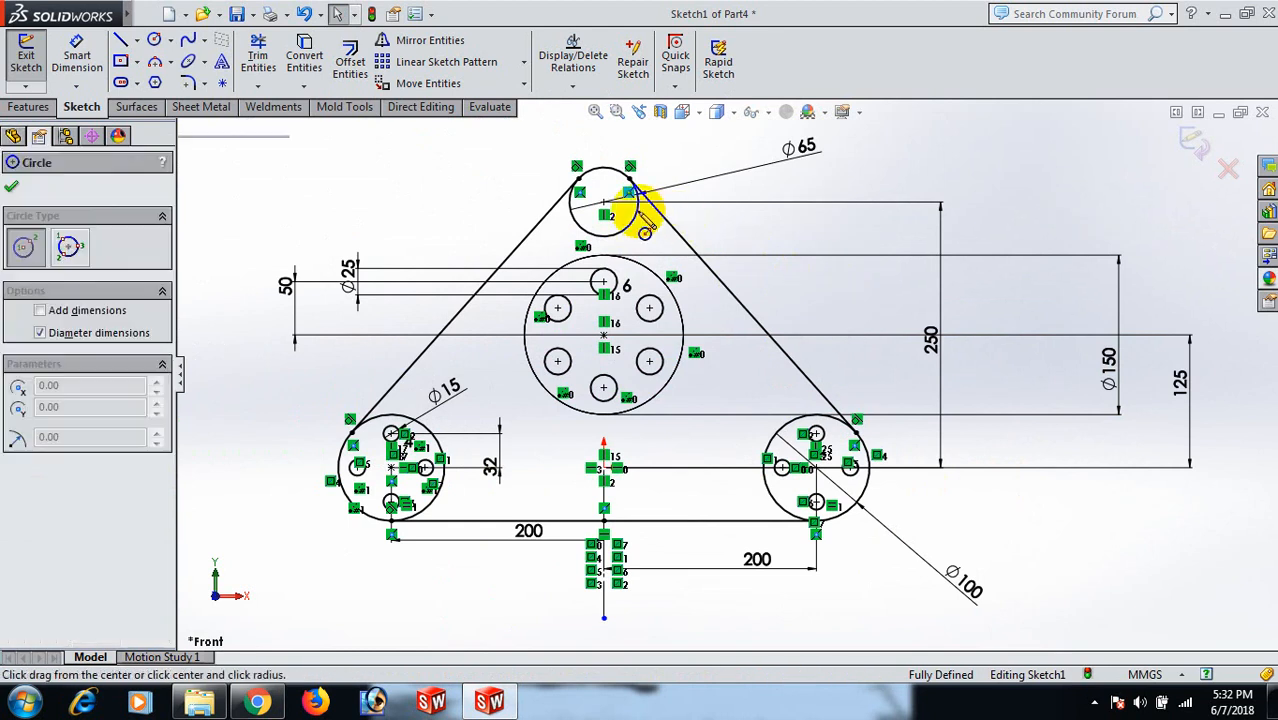
scroll(604, 176, "down", 4)
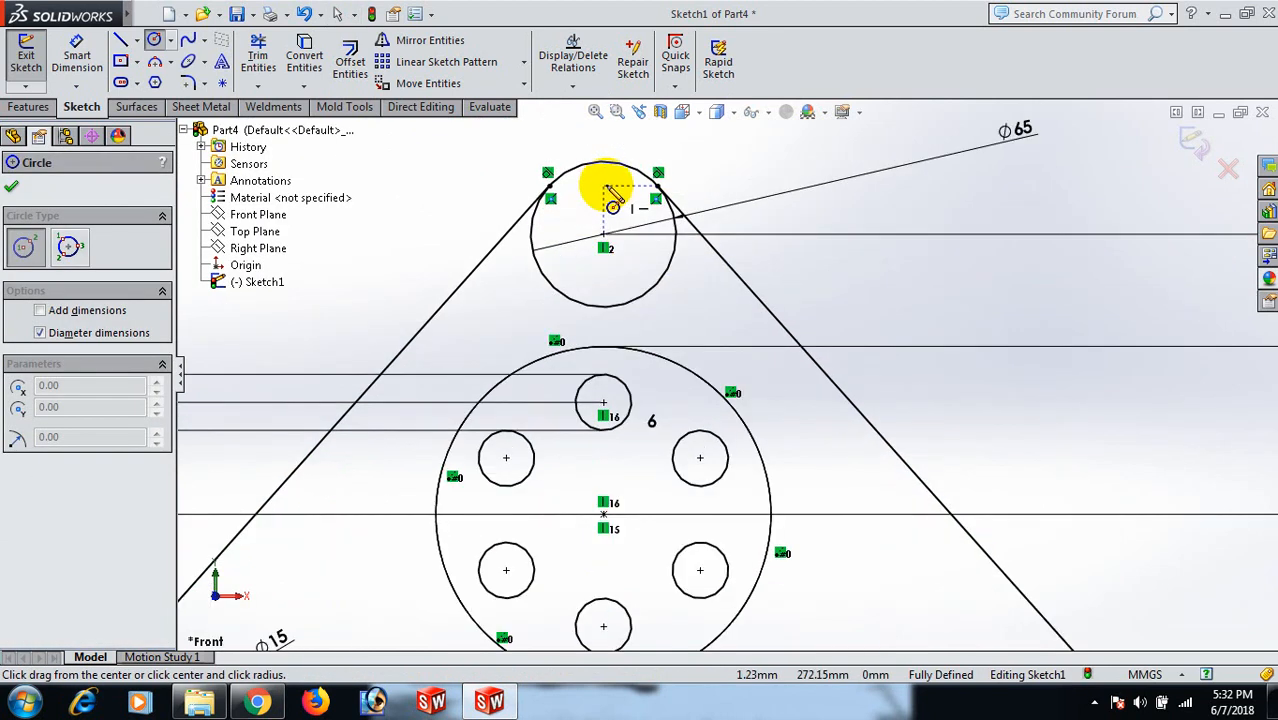
left_click(603, 188)
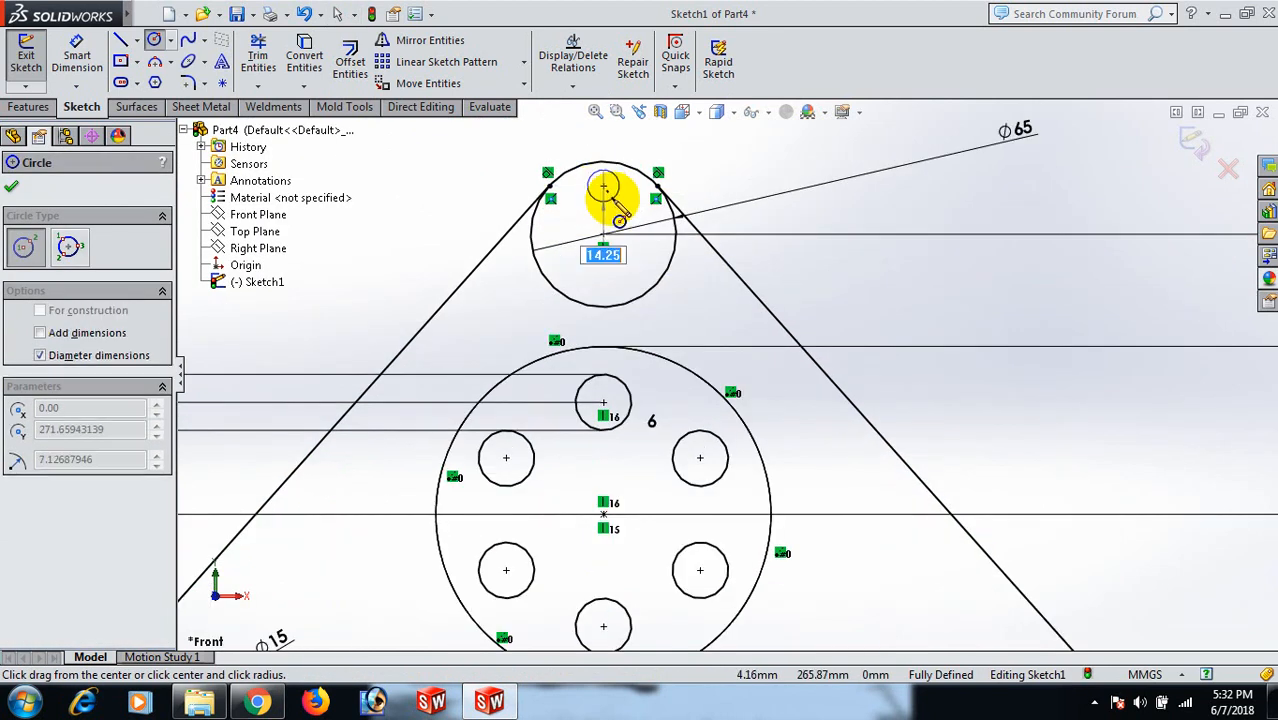
left_click(606, 193)
right_click(608, 188)
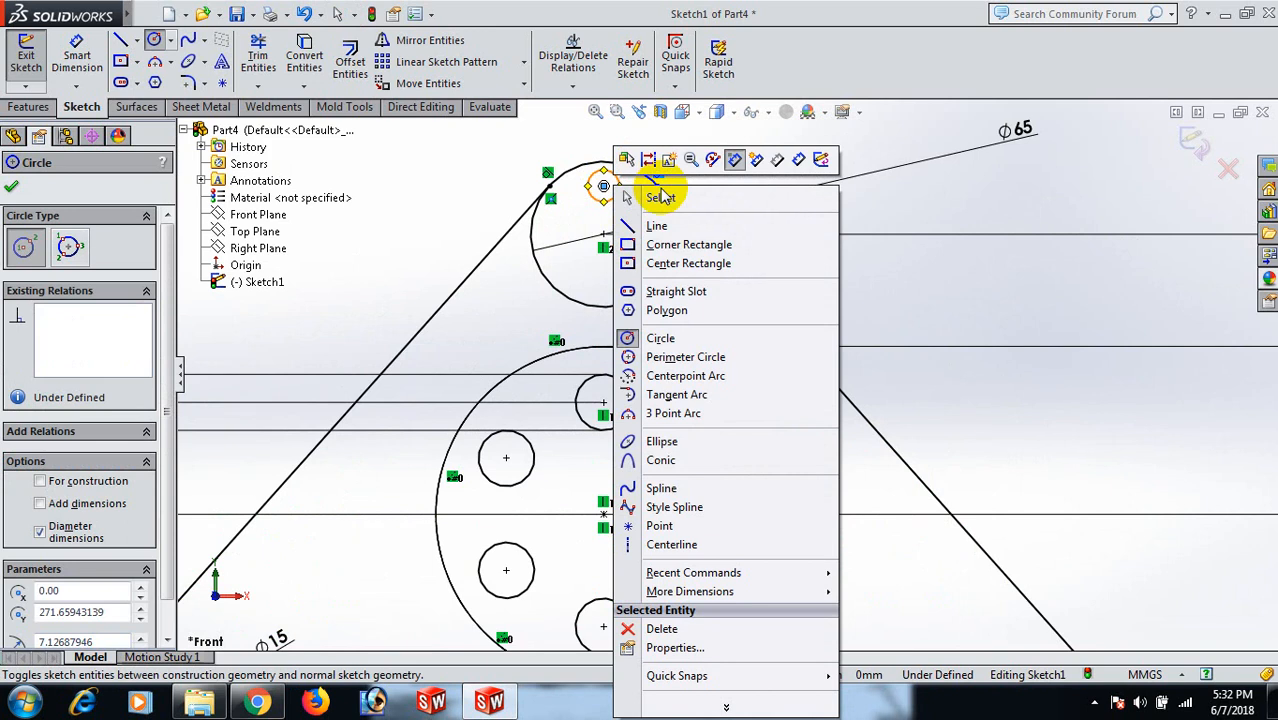
left_click(666, 198)
- Dimension the diameter of the small circle inside the 65 mm circle as 12 mm
right_click_drag(916, 268, 886, 157)
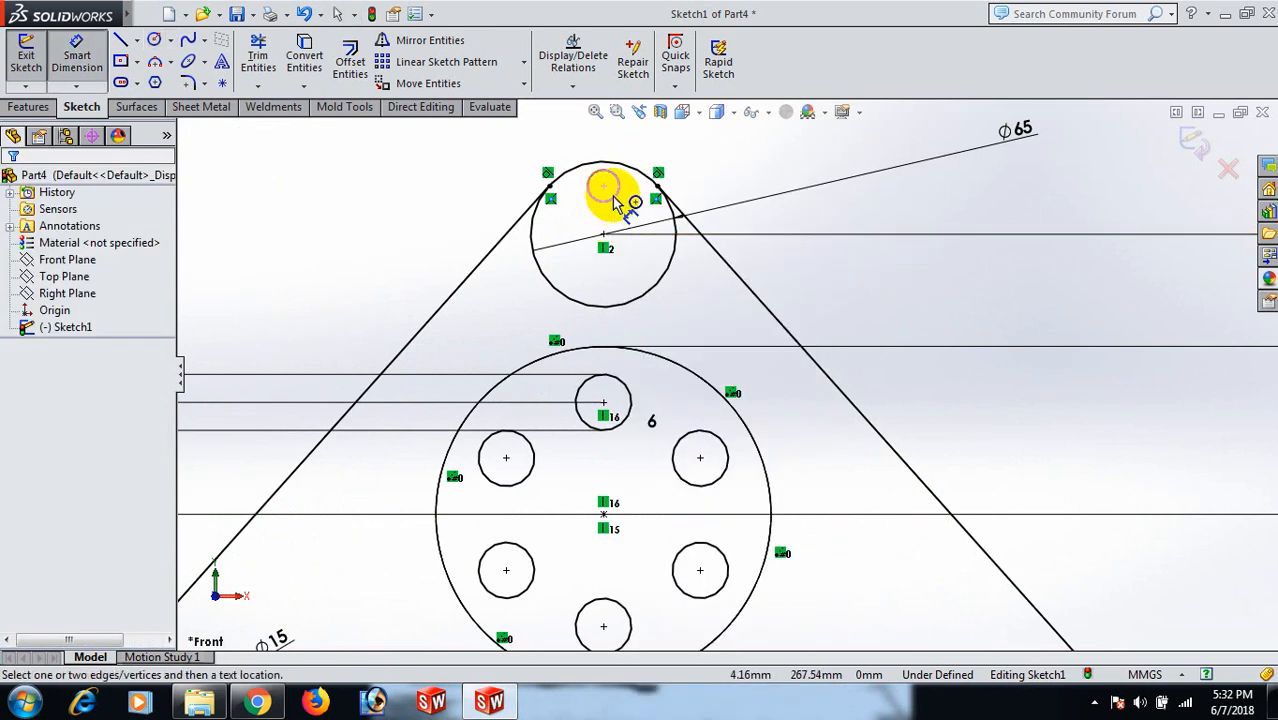
left_click(615, 203)
left_click(791, 203)
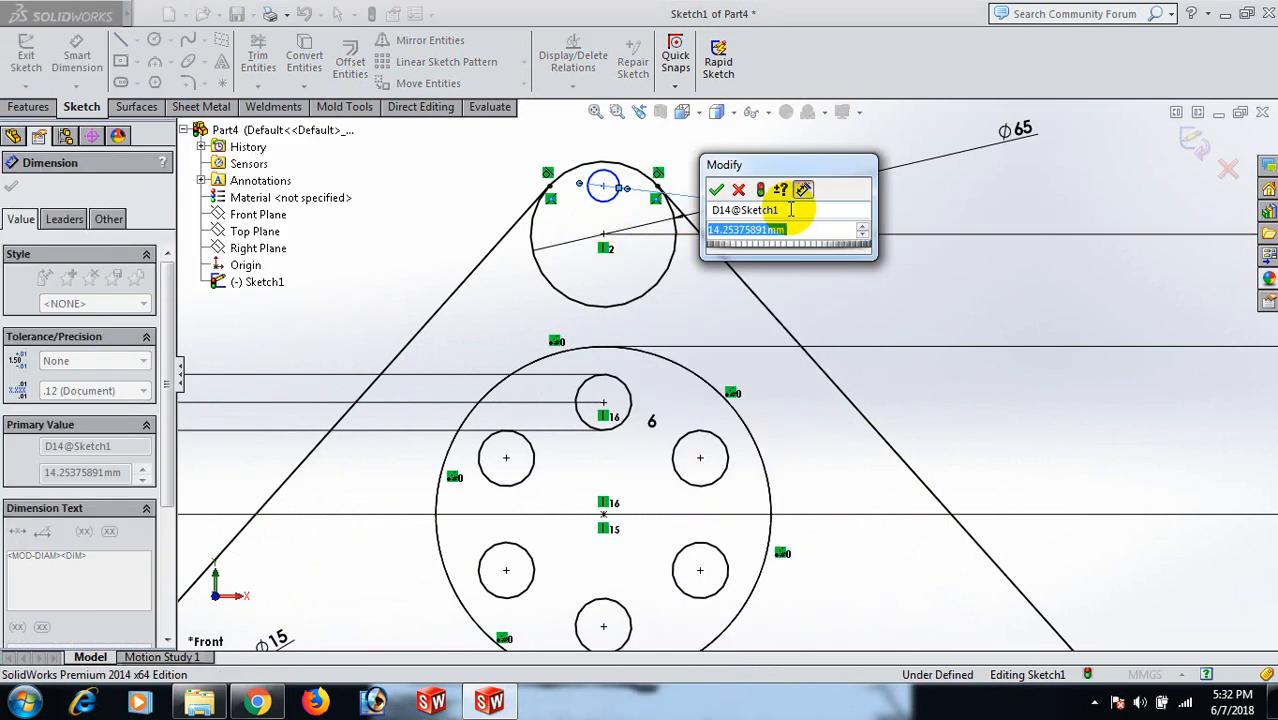
type("12")
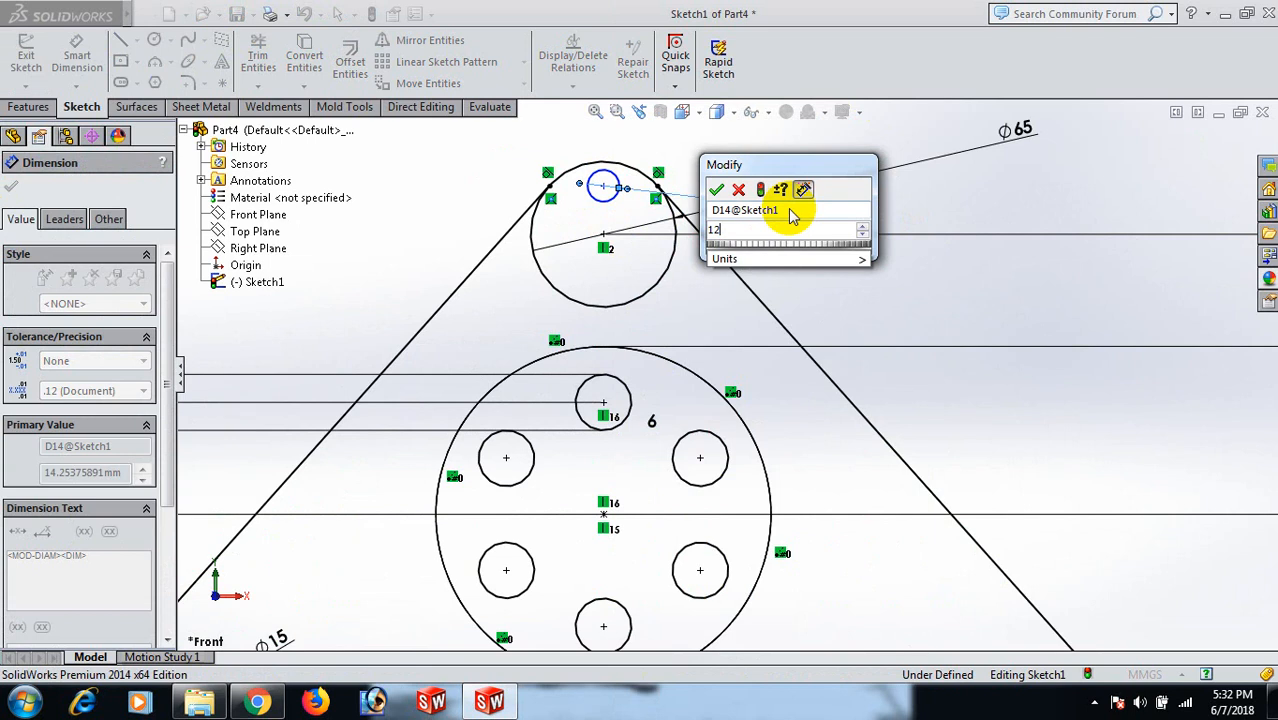
key("Return")
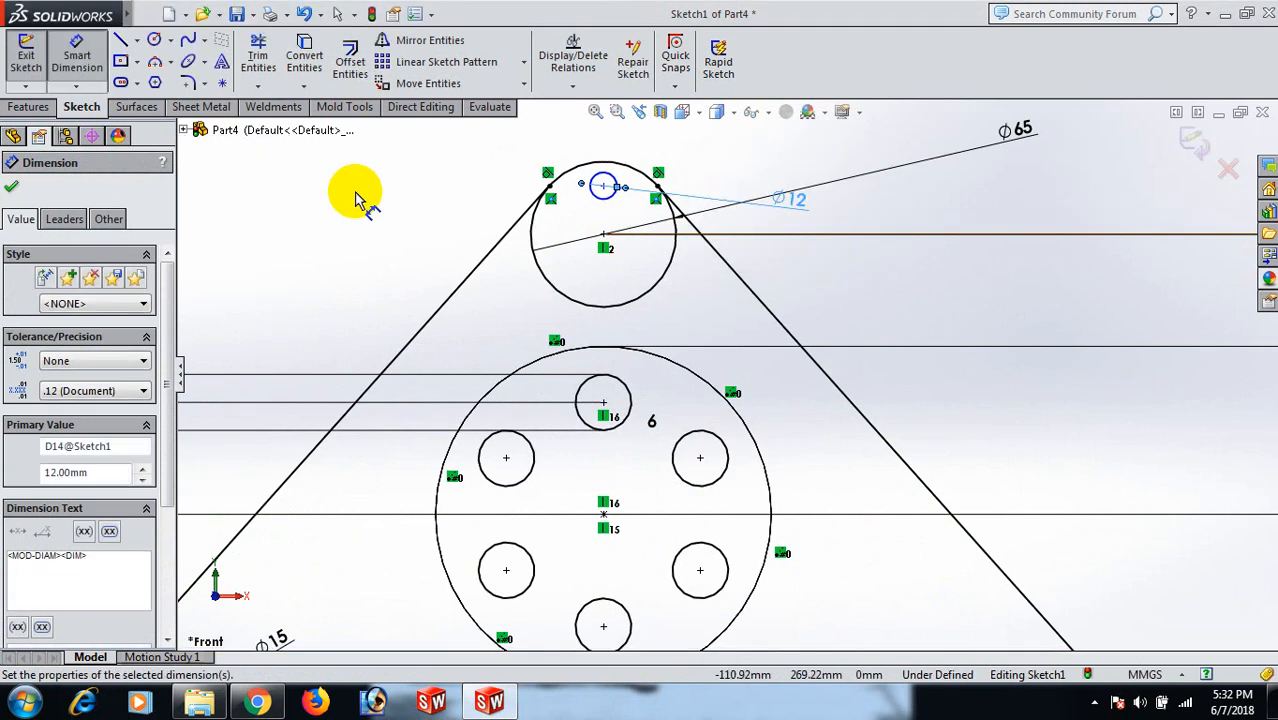
- Dimension the vertical distance between the centres of the 12 mm circle and the 65 mm circle as 20 mm
left_click(570, 213)
left_click(604, 235)
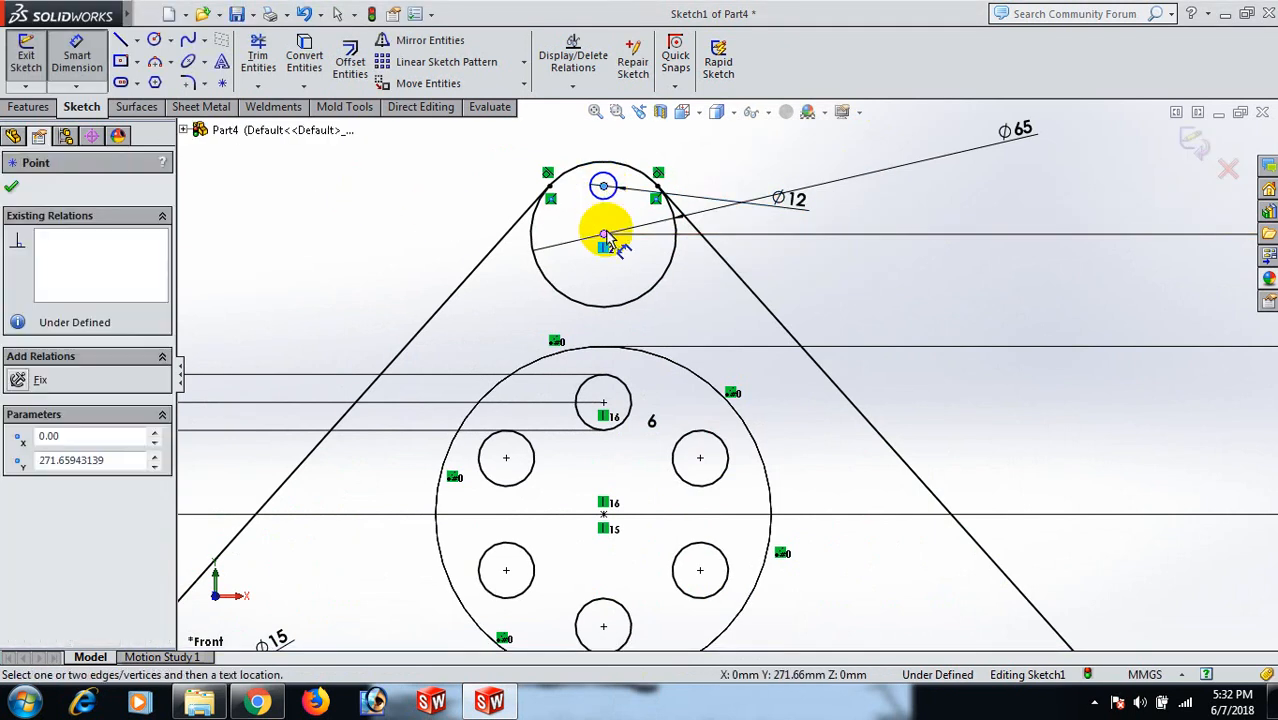
left_click(450, 212)
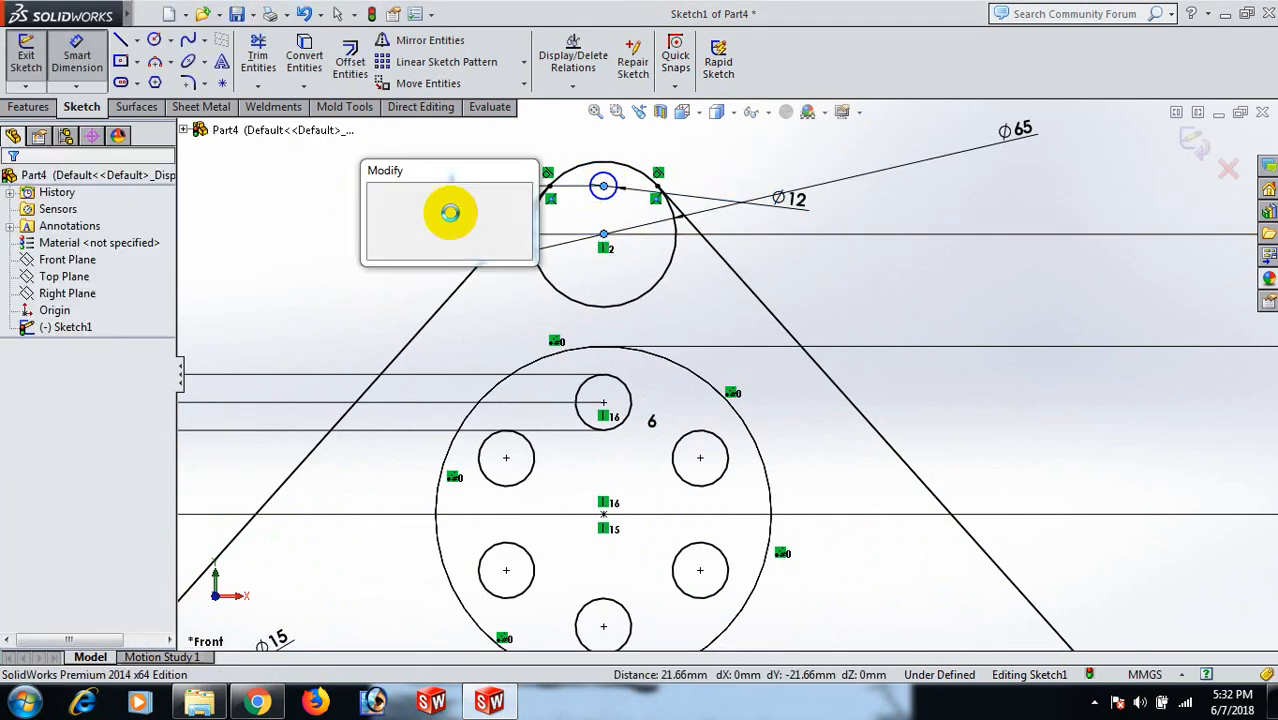
type("20")
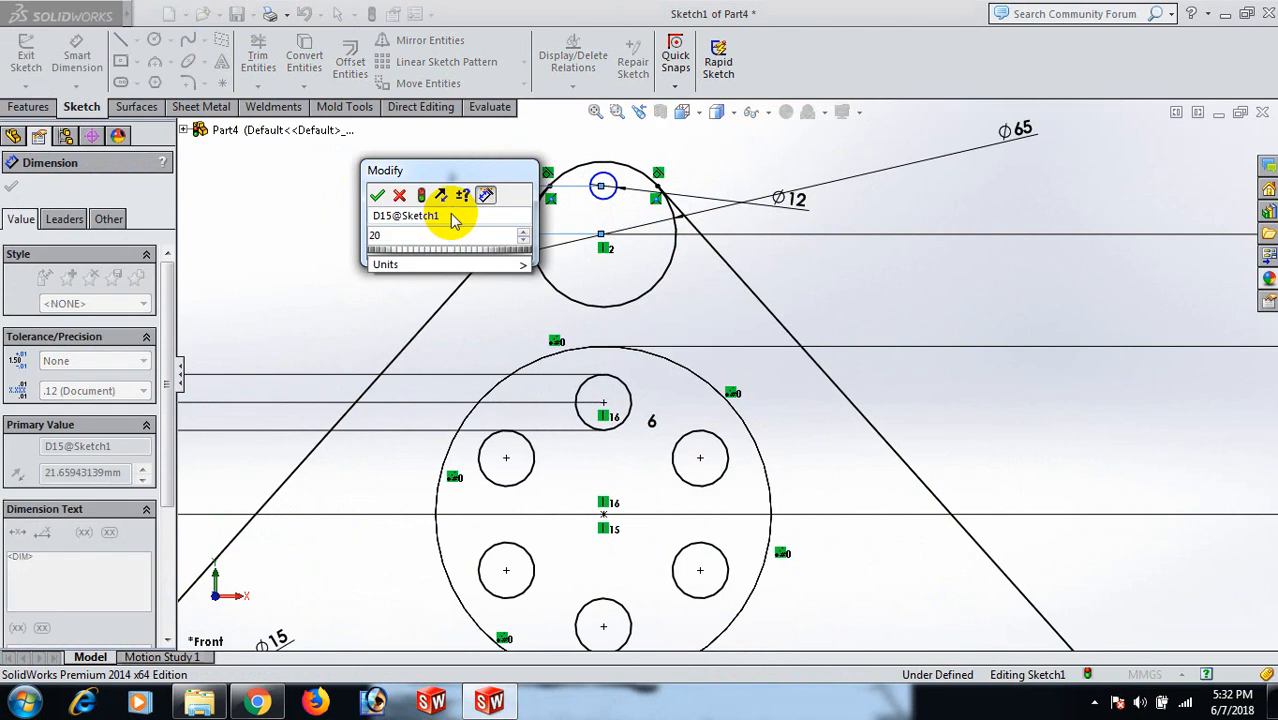
key("Return")
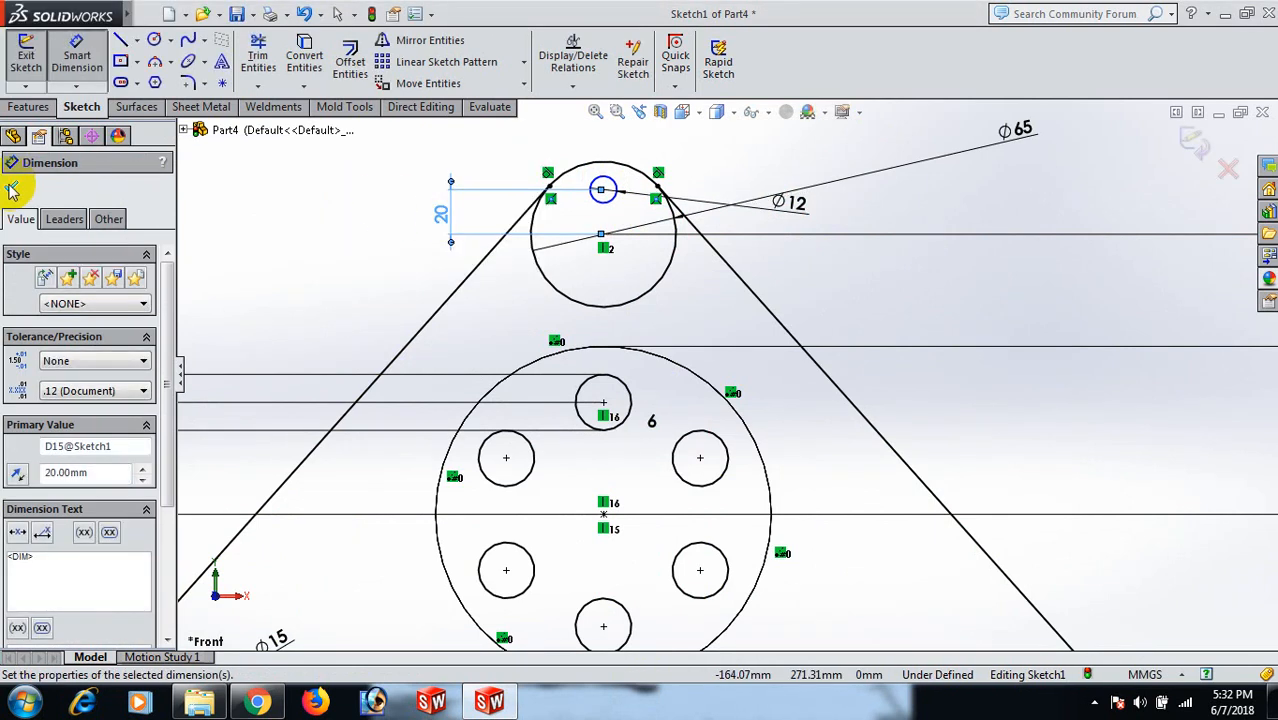
left_click(12, 190)
- Add a Vertical relation between the 65 mm circle's centre and the 12 mm circle's centre
left_click(604, 243)
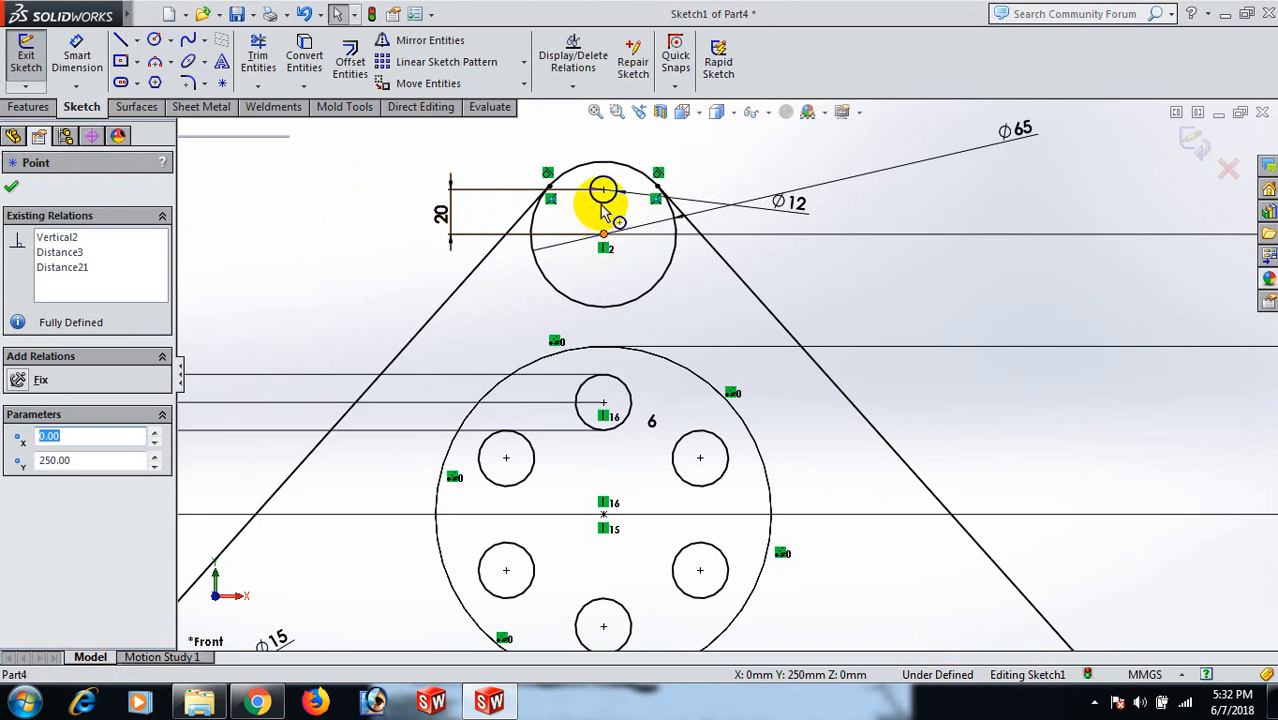
left_click(604, 191, "ctrl")
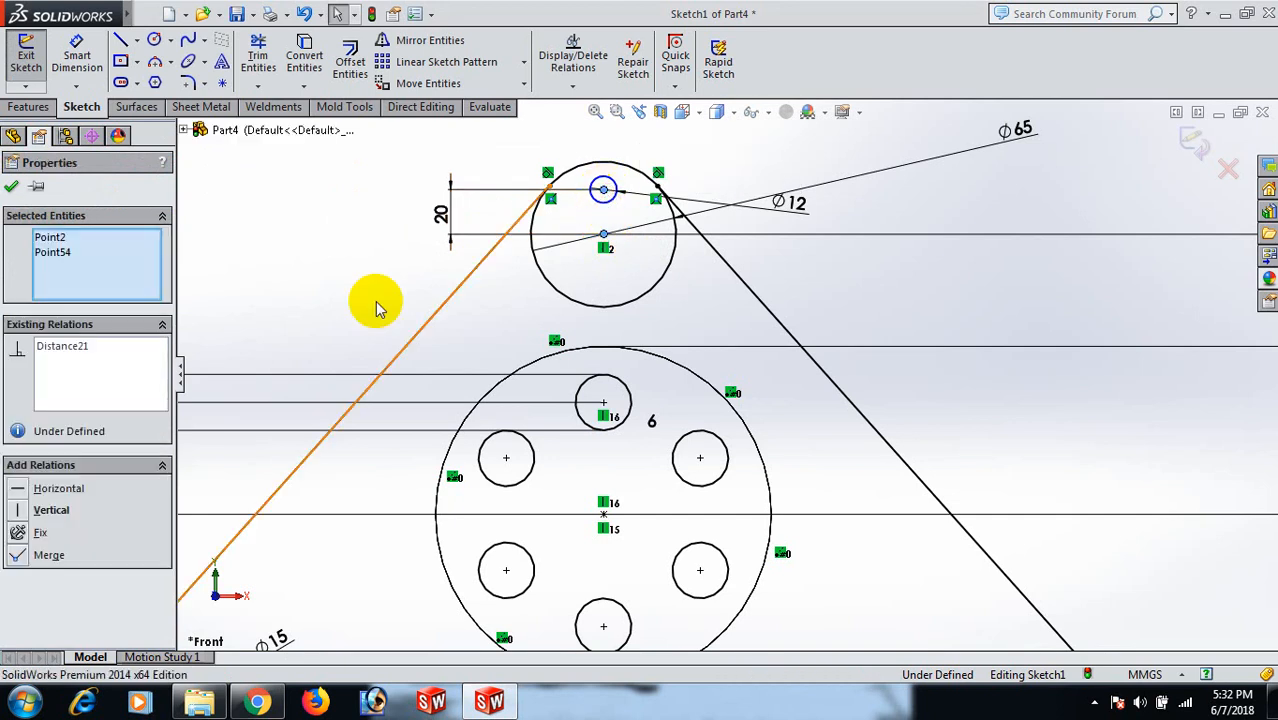
left_click(18, 510)
left_click(300, 251)
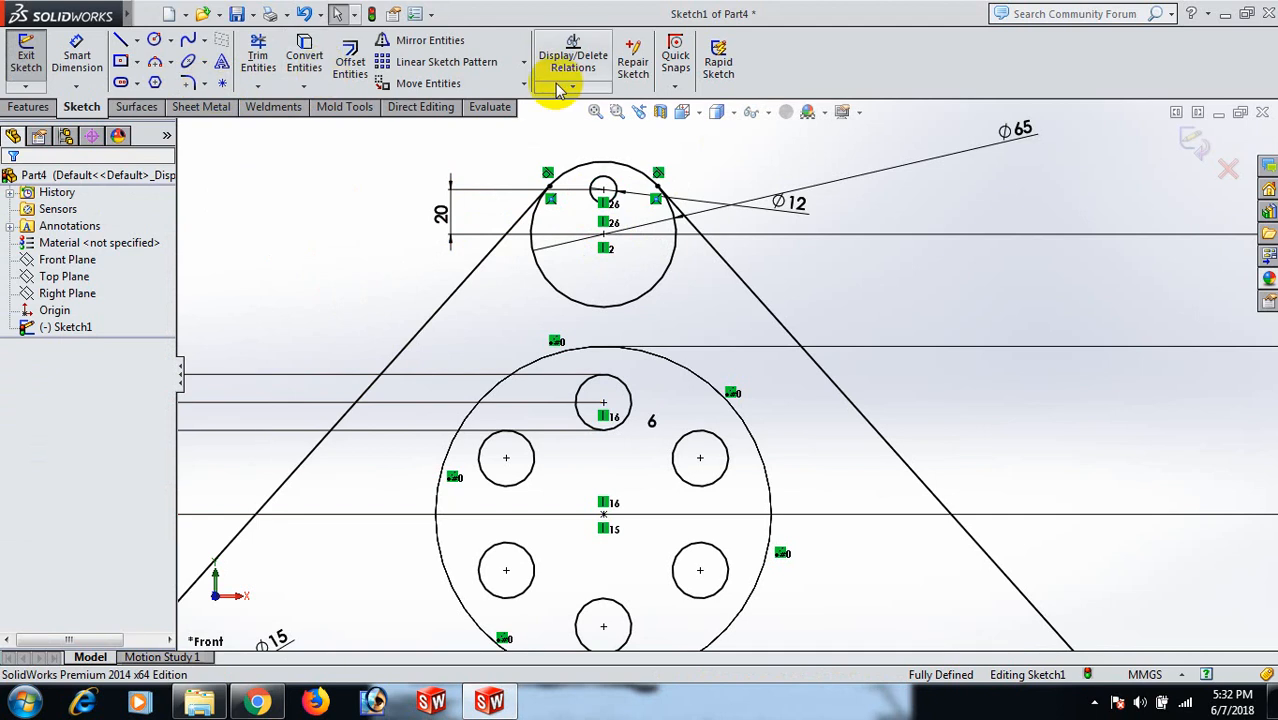
- Create a circular sketch pattern of three equally spaced 12 mm circles over 360 degrees around the 65 mm circle's centre
left_click(525, 64)
left_click(504, 104)
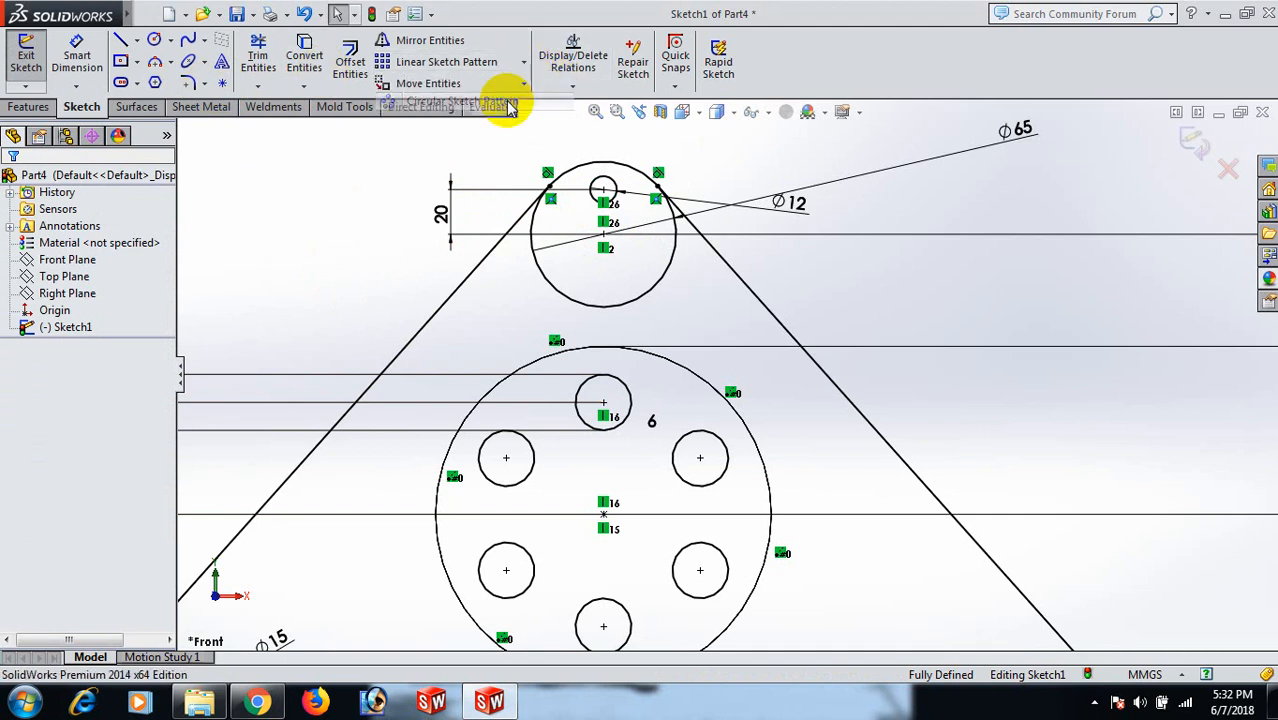
scroll(640, 215, "down", 3)
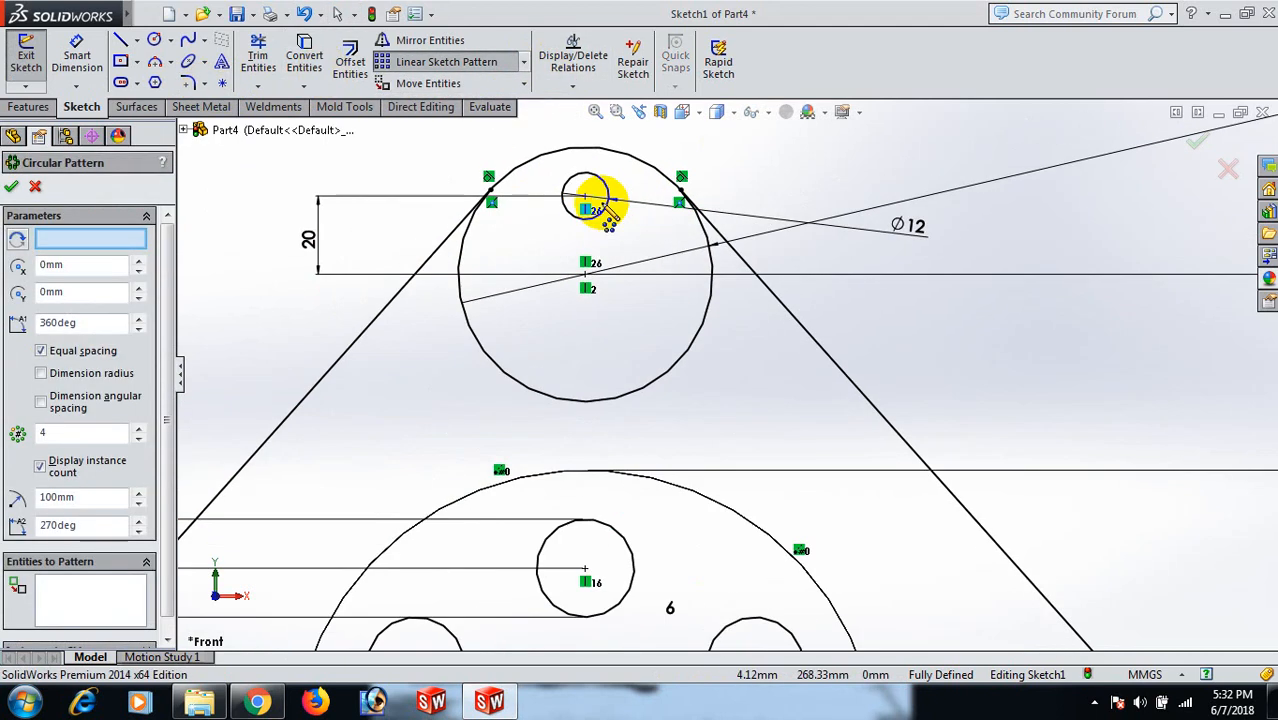
left_click(605, 208)
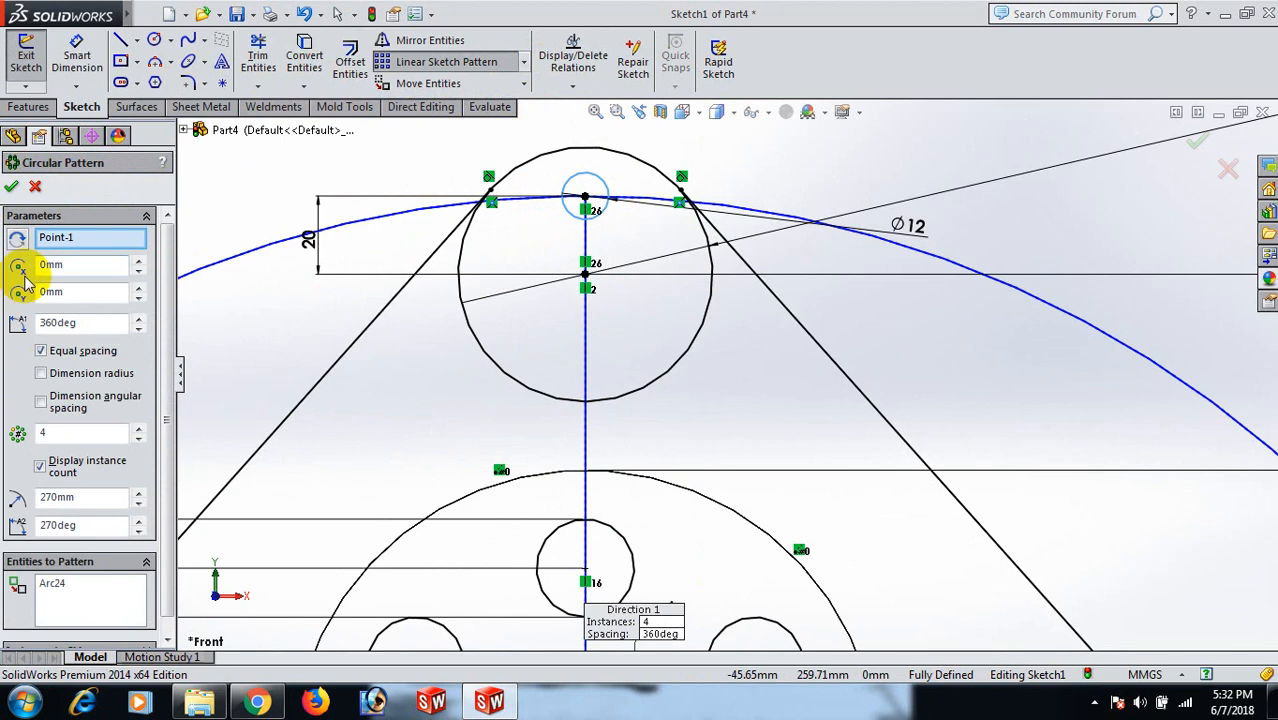
right_click(52, 240)
left_click(100, 258)
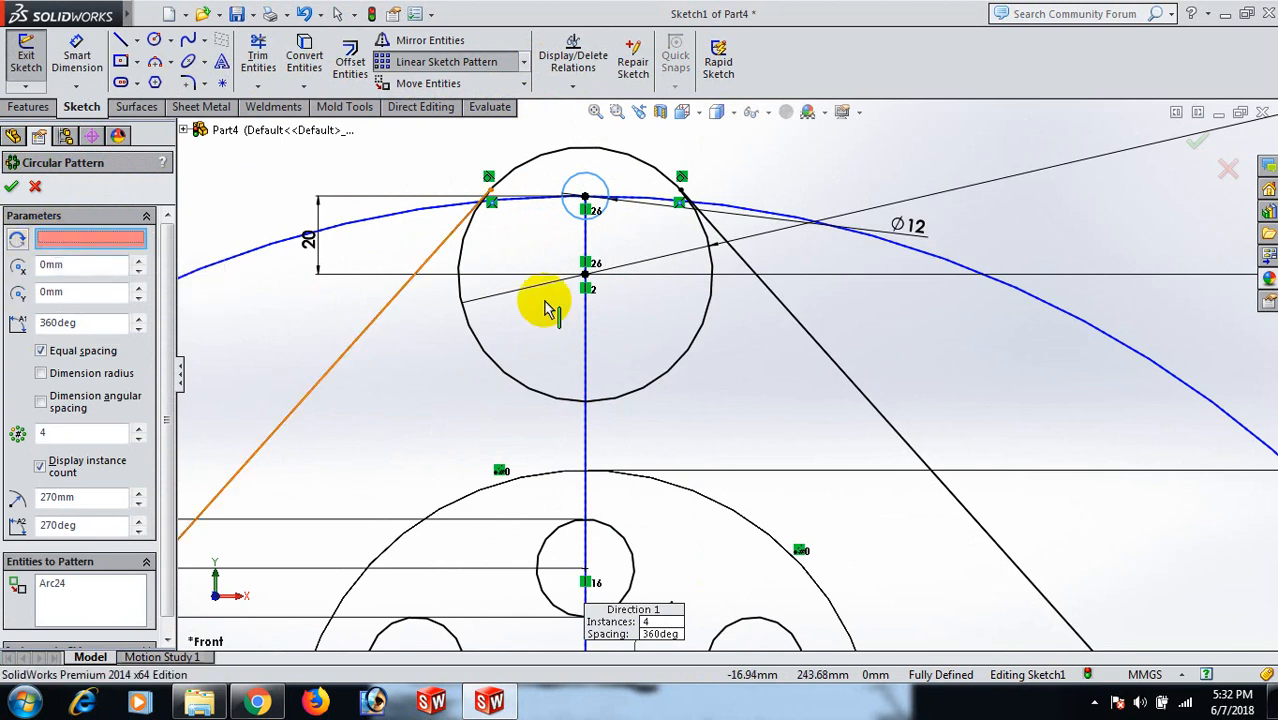
left_click(586, 277)
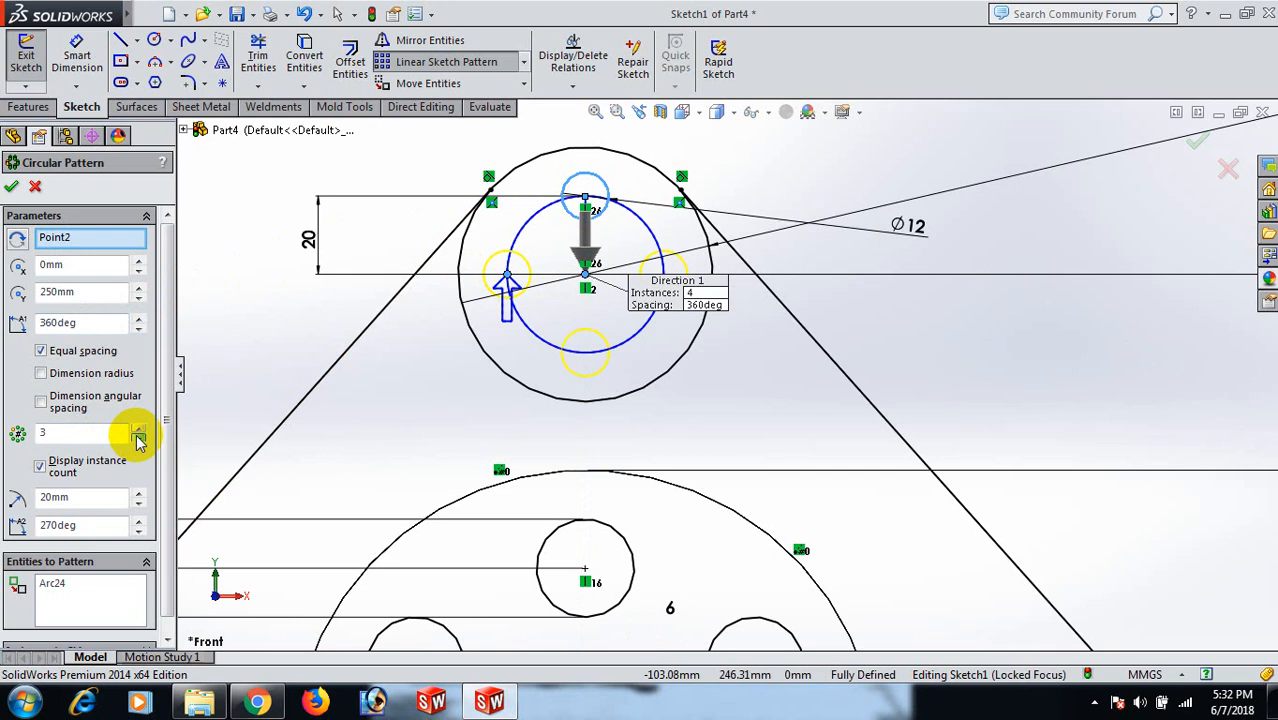
left_click(11, 190)
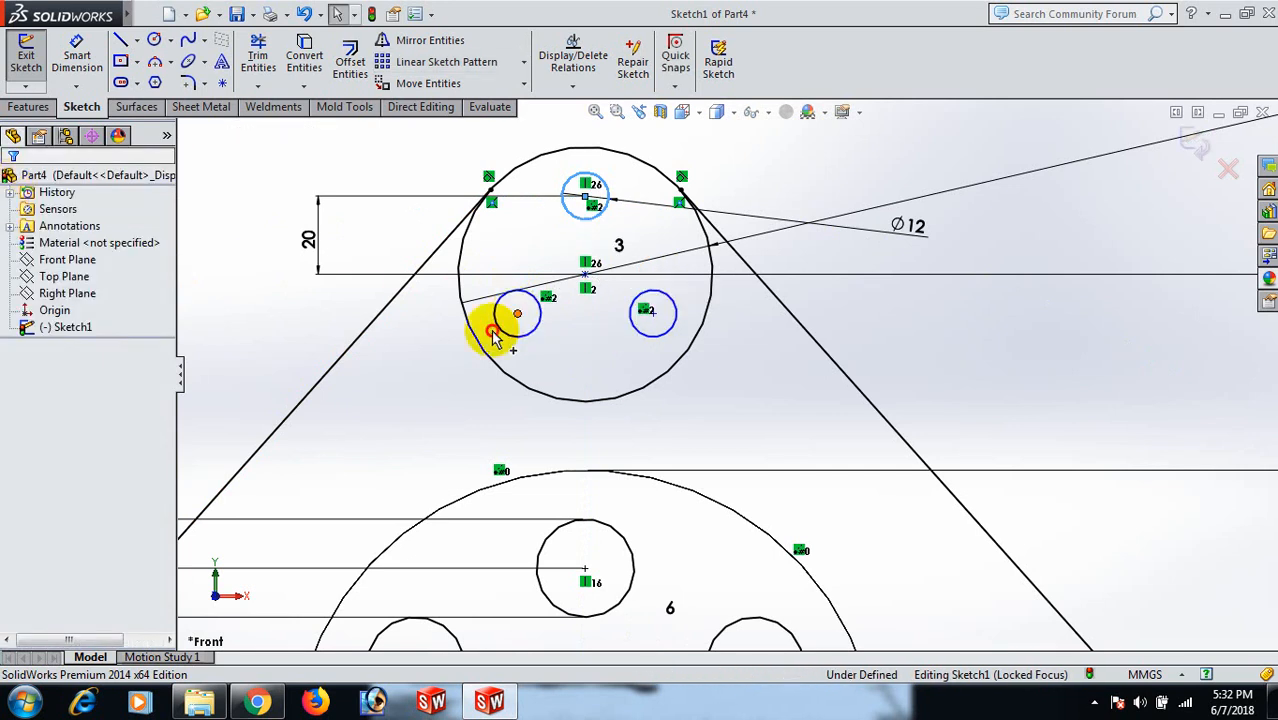
- Attach the centre point of the 12 mm circles' pattern to the 65 mm circle's centre
left_click_drag(493, 338, 452, 346)
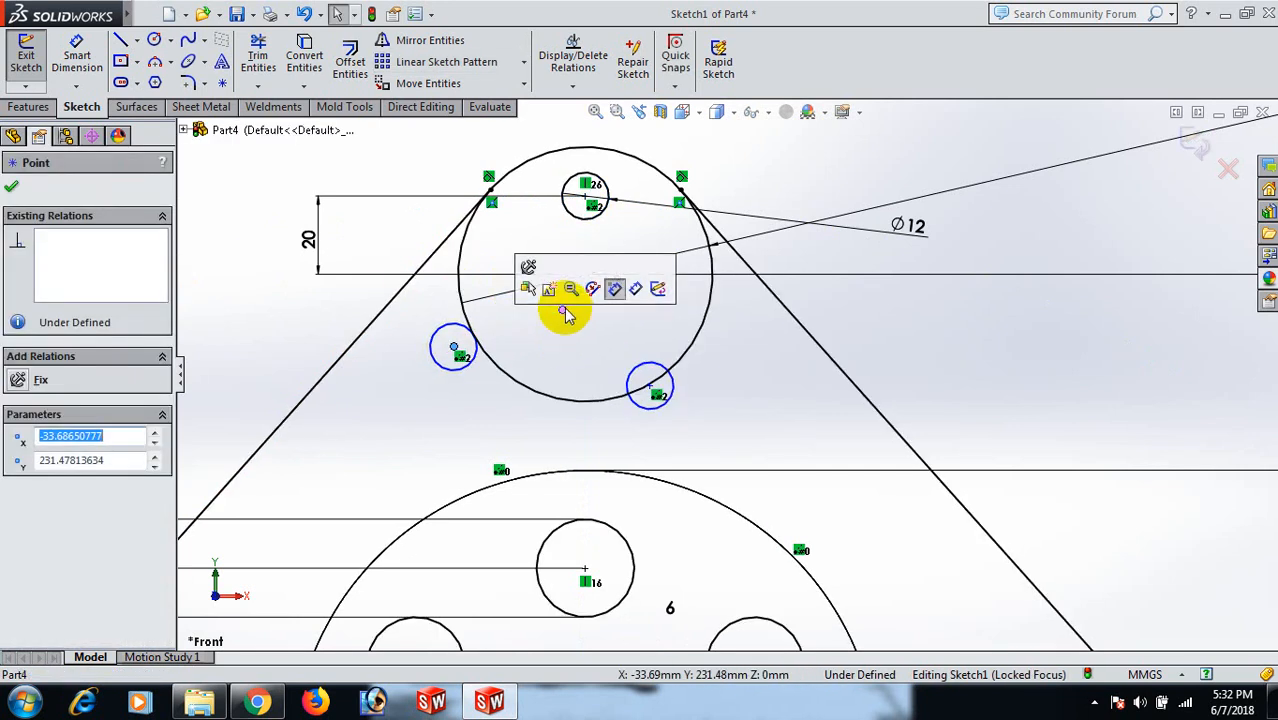
mouse_move(563, 309)
left_mouse_down()
mouse_move(614, 271)
mouse_move(567, 315)
mouse_move(585, 272)
left_mouse_up()
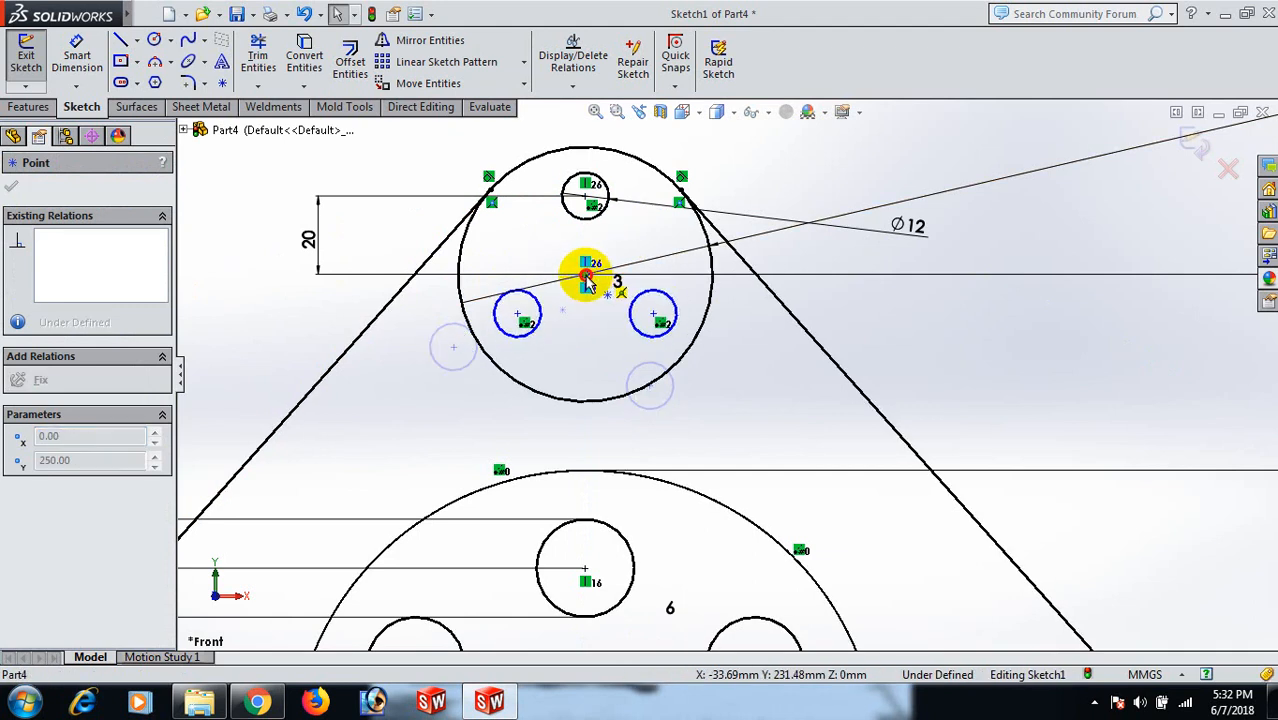
left_click(779, 388)
scroll(783, 388, "up", 8)
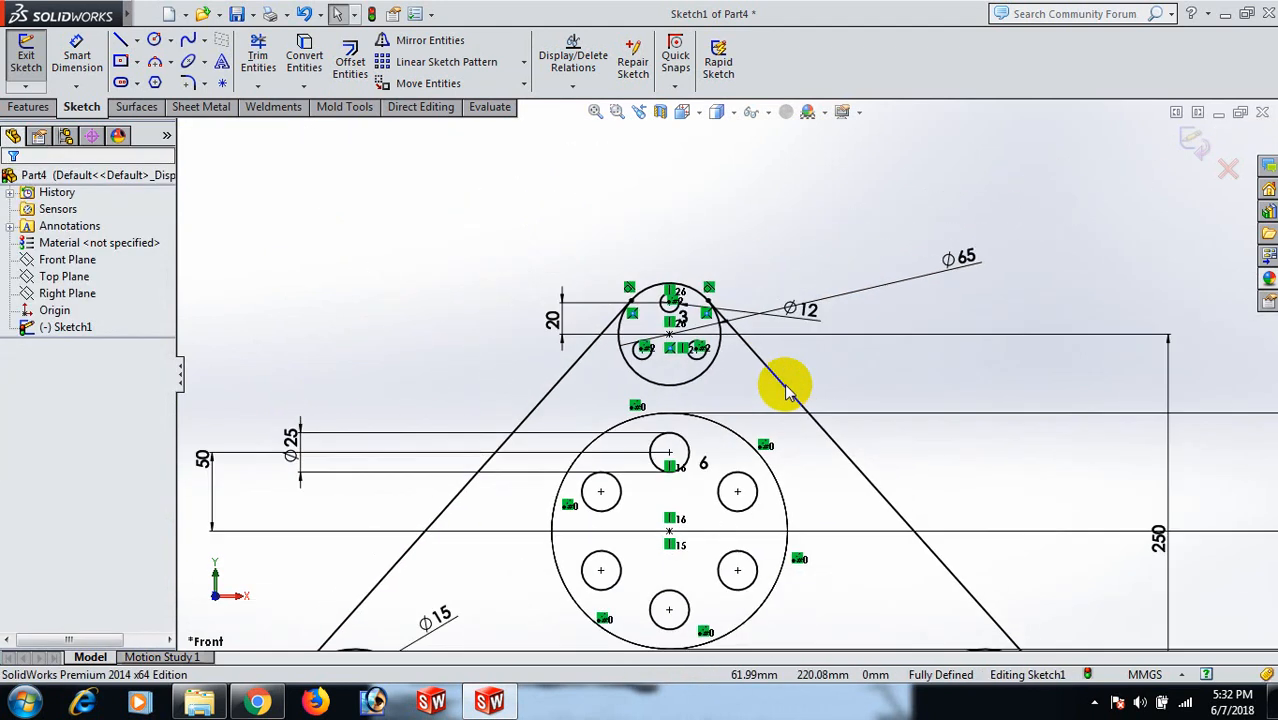
scroll(793, 522, "down", 5)
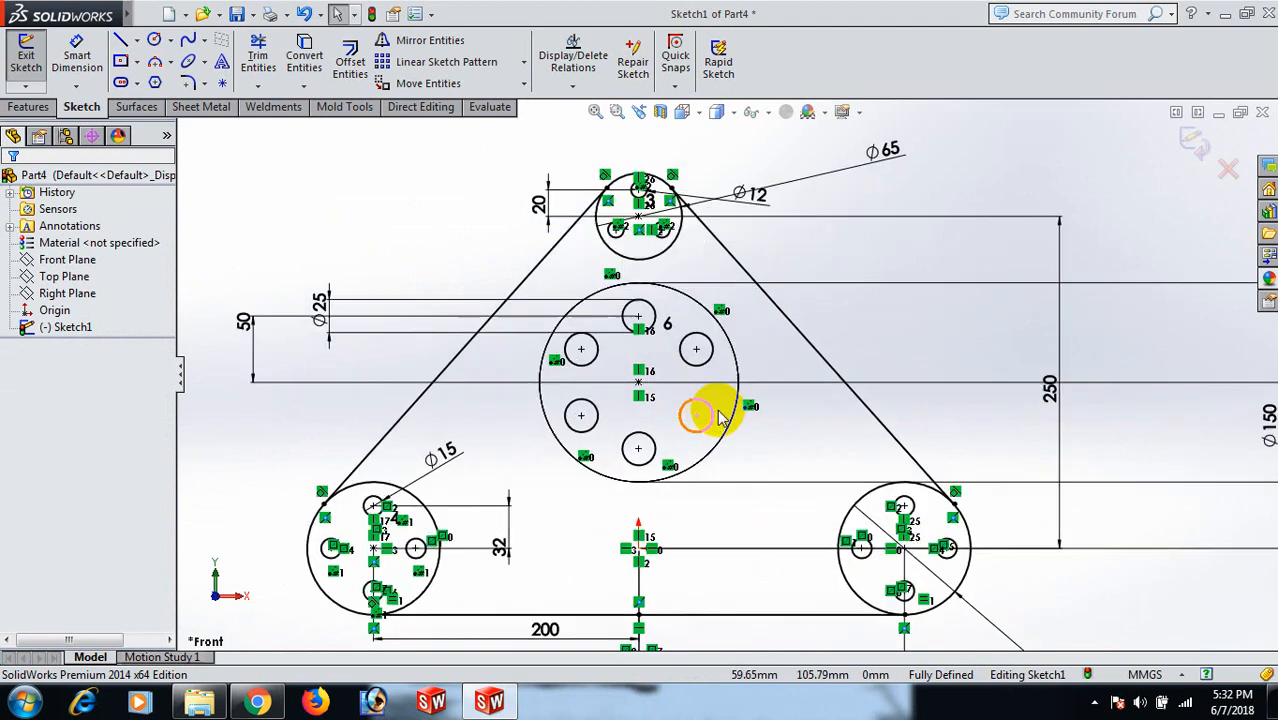
scroll(784, 416, "up", 2)
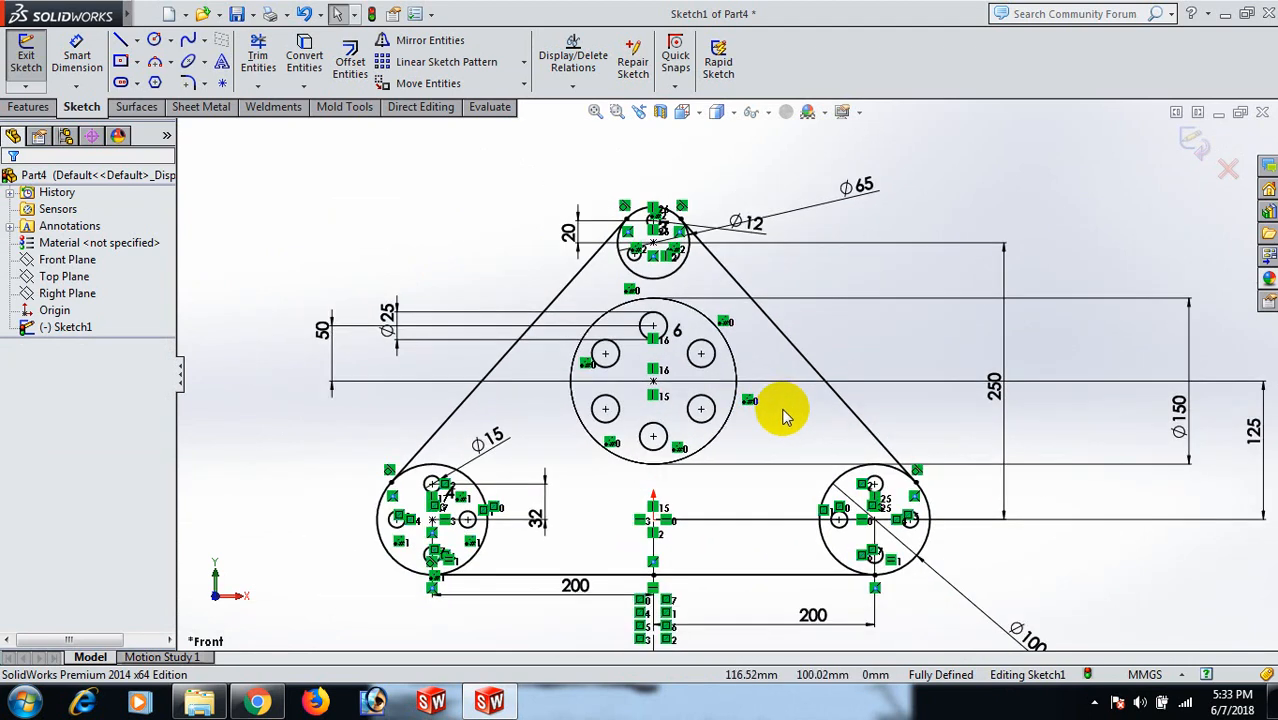
- Convert the upper 65 mm circle and both lower 100 mm circles to construction geometry
left_click(670, 284)
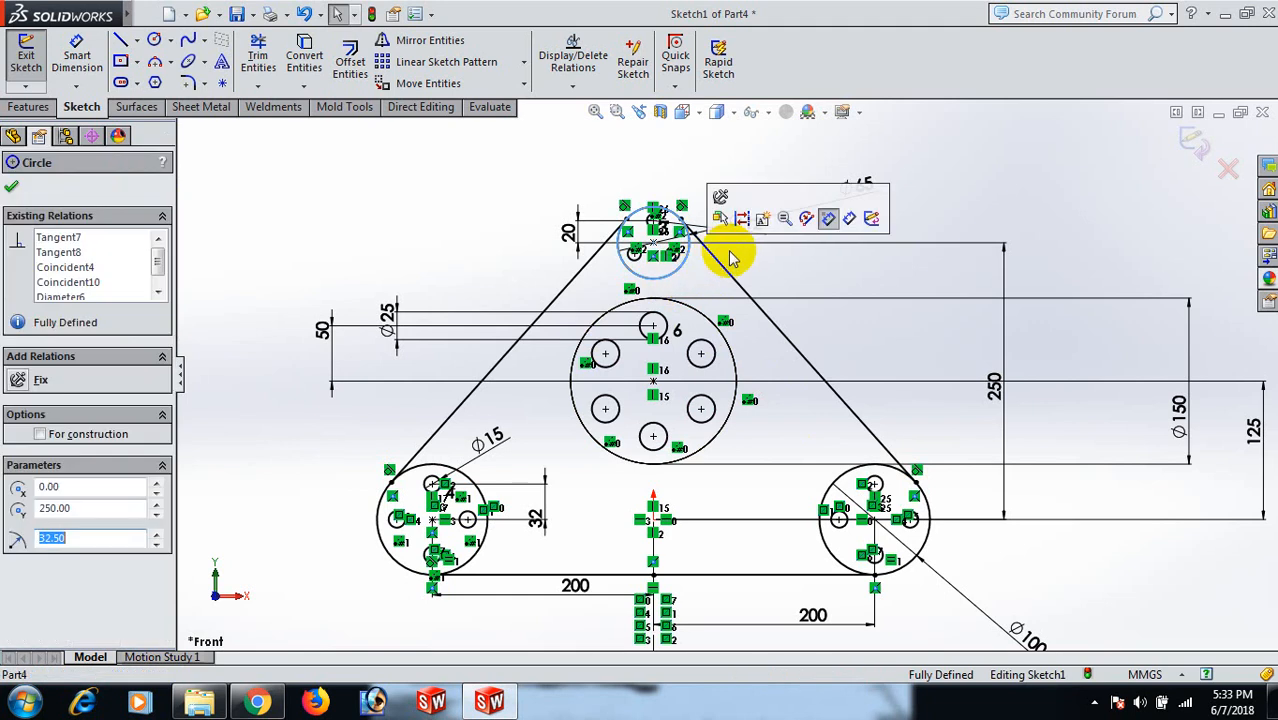
left_click(735, 207)
key("Escape")
left_click(746, 222)
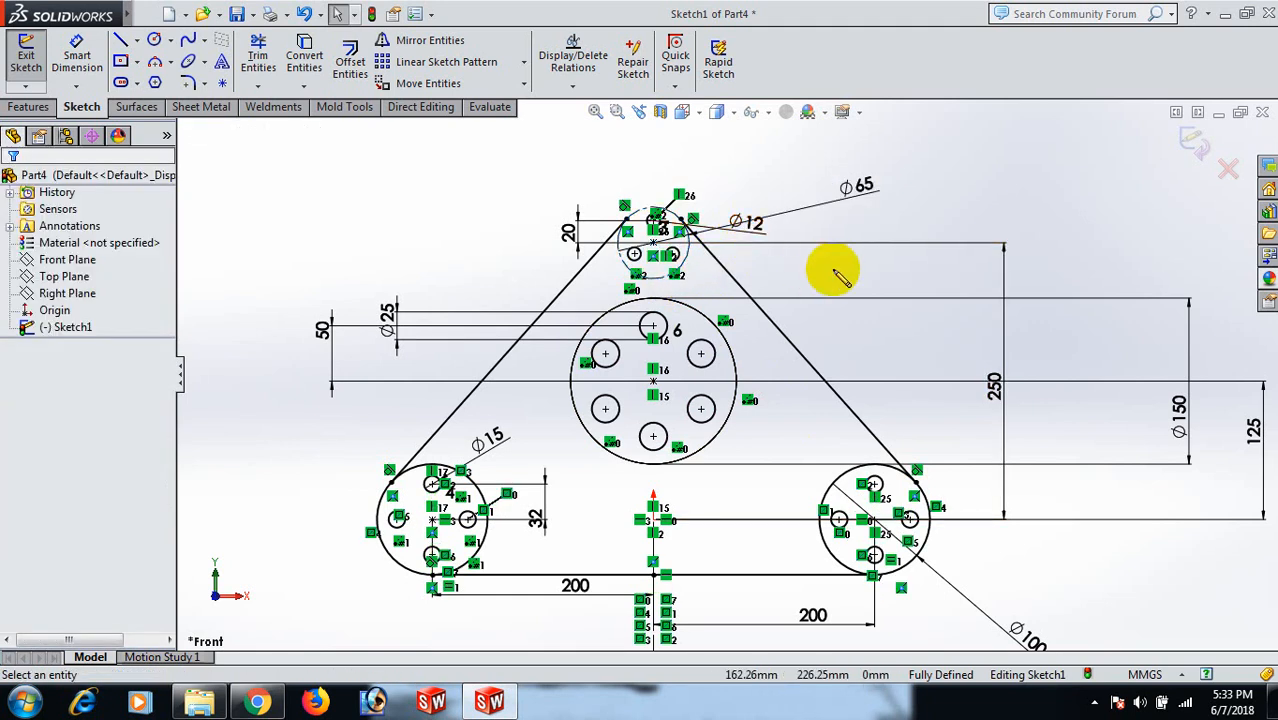
left_click(447, 468)
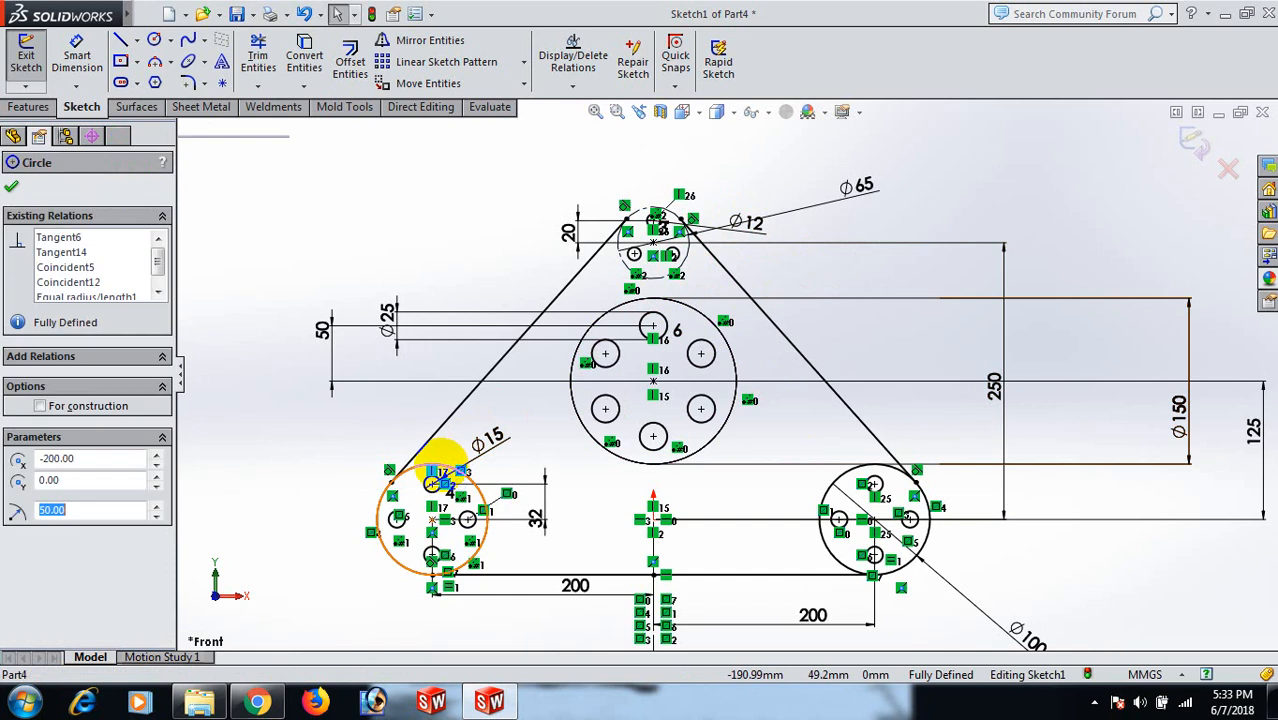
left_click(504, 403)
key("Escape")
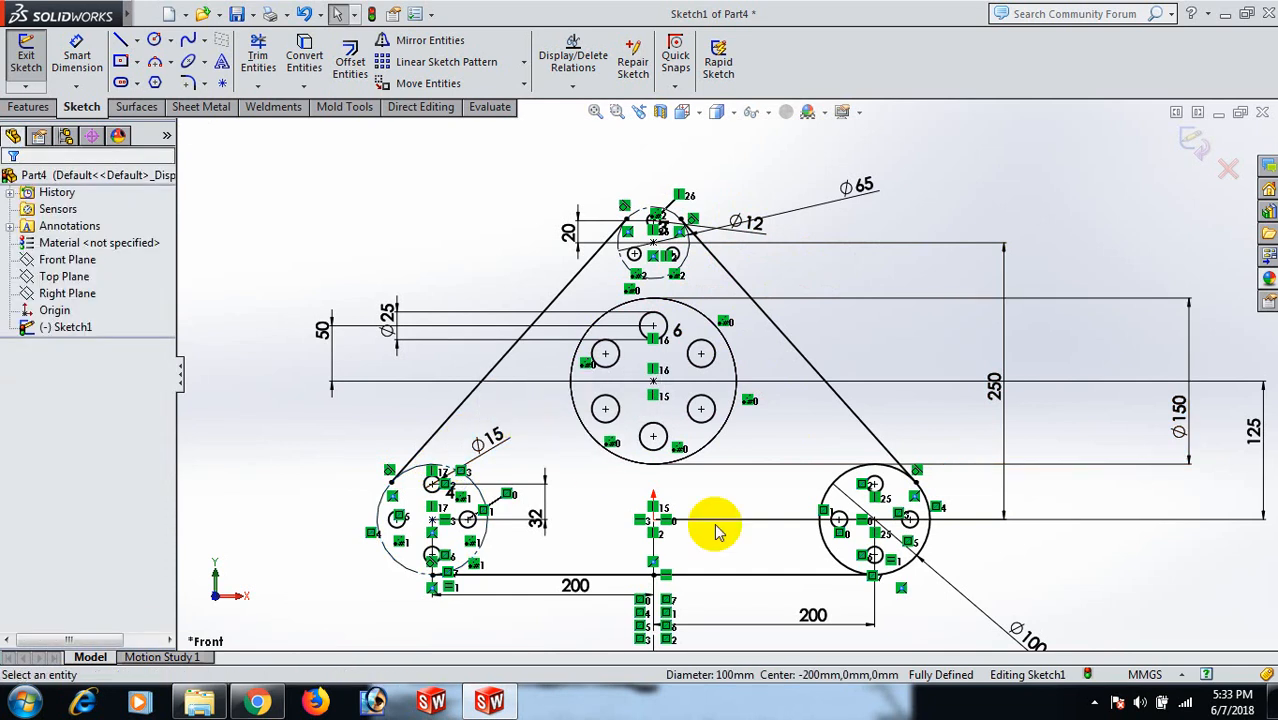
left_click(858, 550)
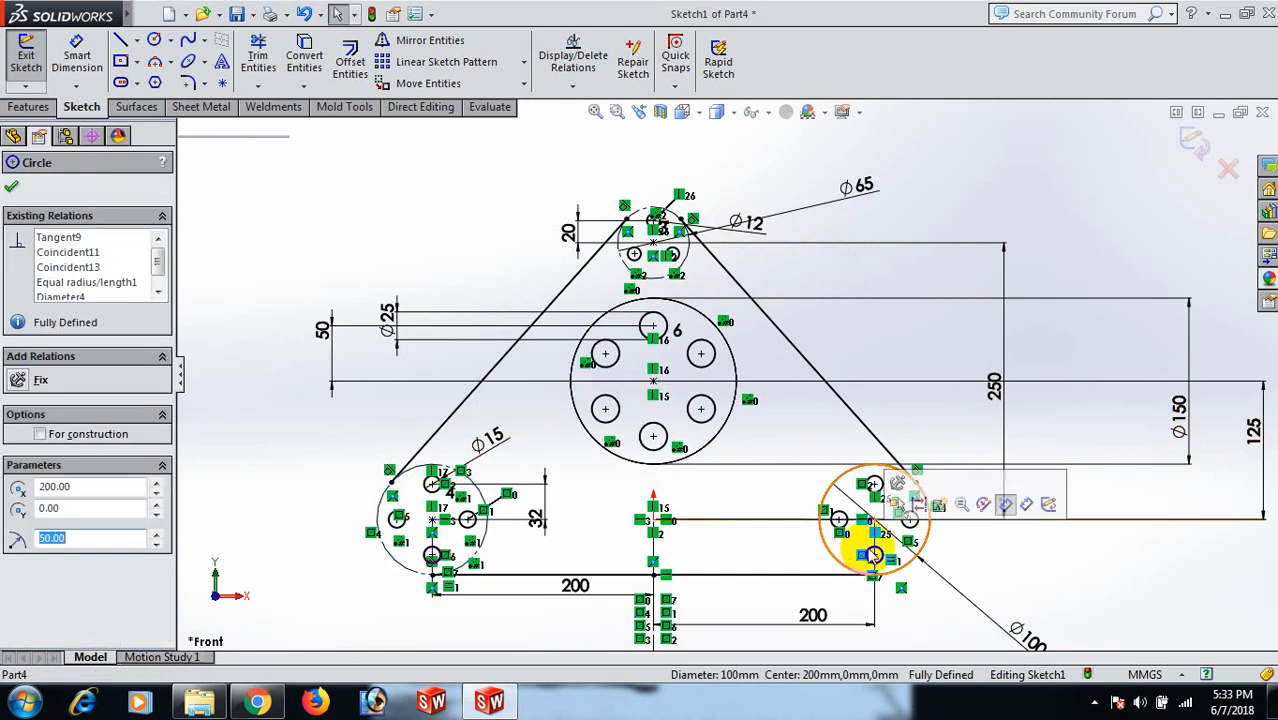
left_click(920, 505)
key("Escape")
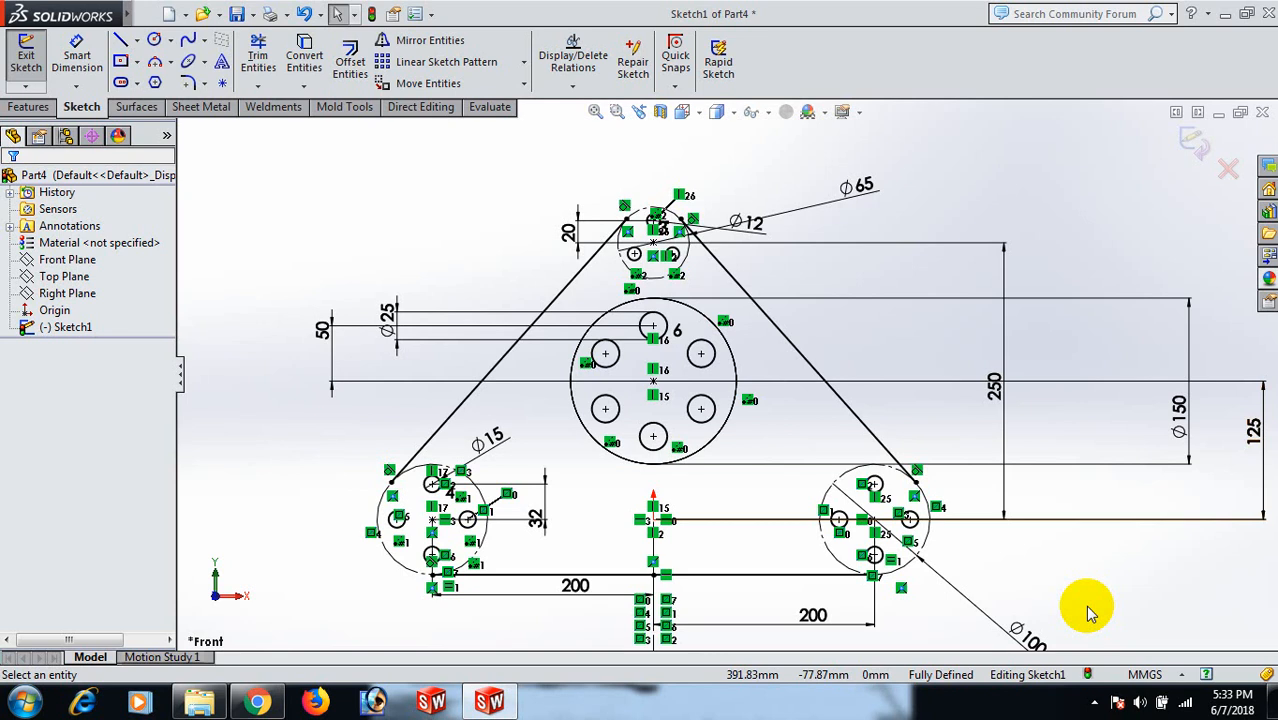
- Change the lower-right, upper and lower-left outline circles from construction geometry back to normal sketch geometry
left_click(925, 543)
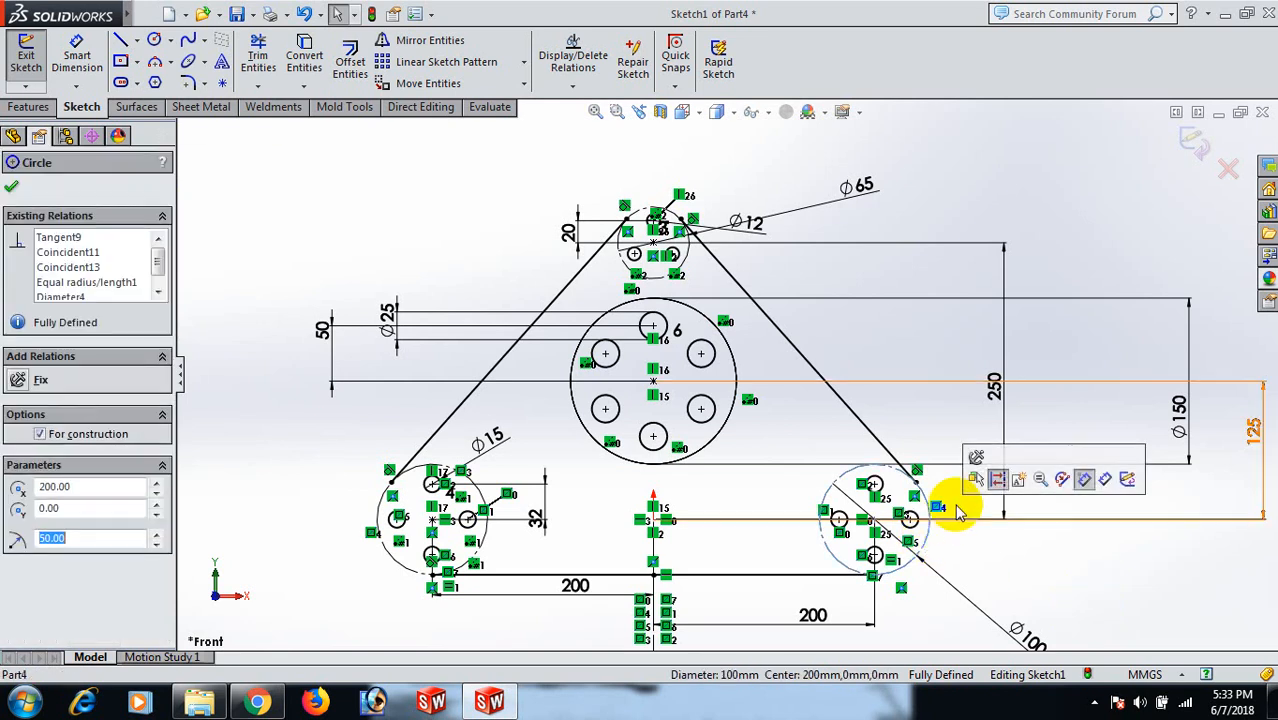
left_click(990, 480)
key("Escape")
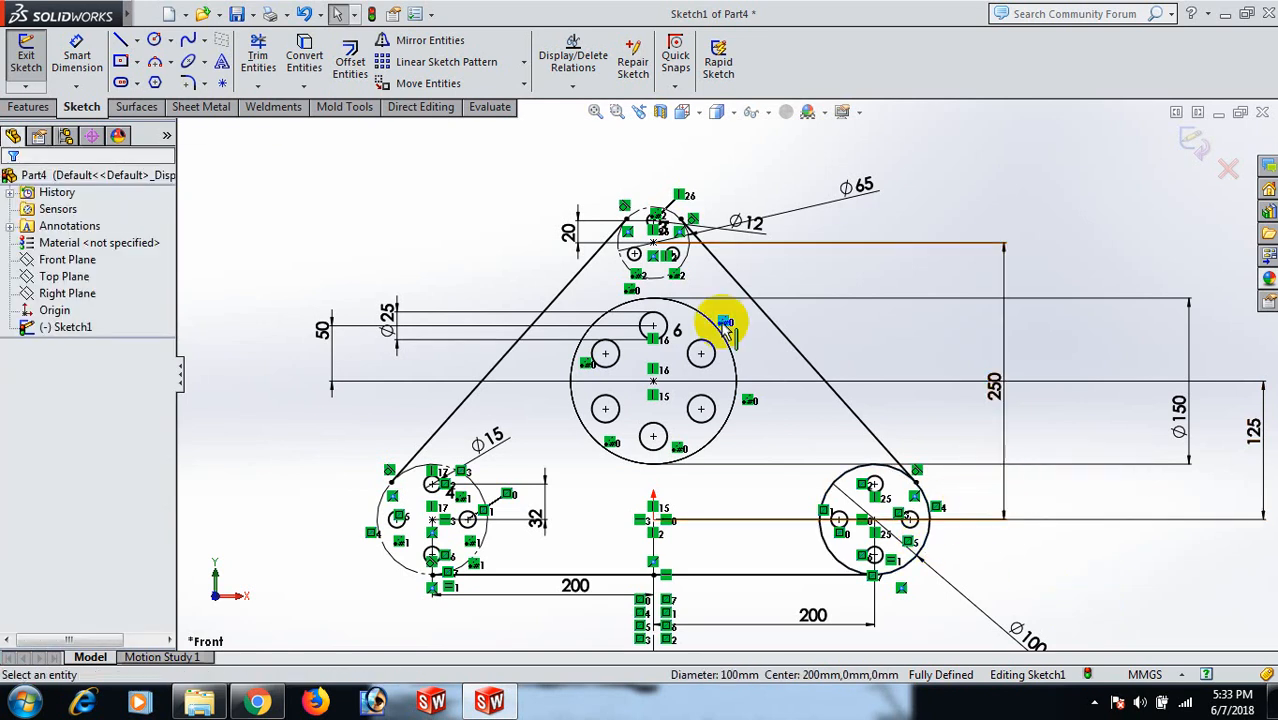
left_click(668, 285)
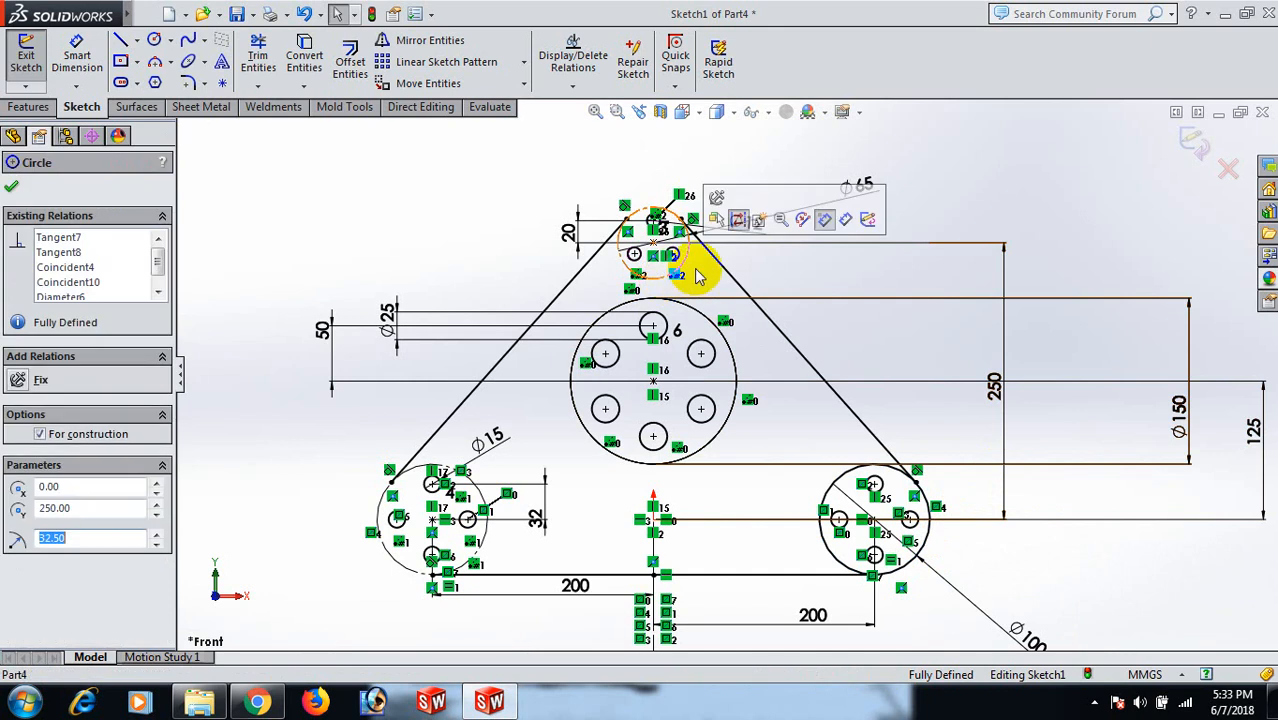
left_click(736, 214)
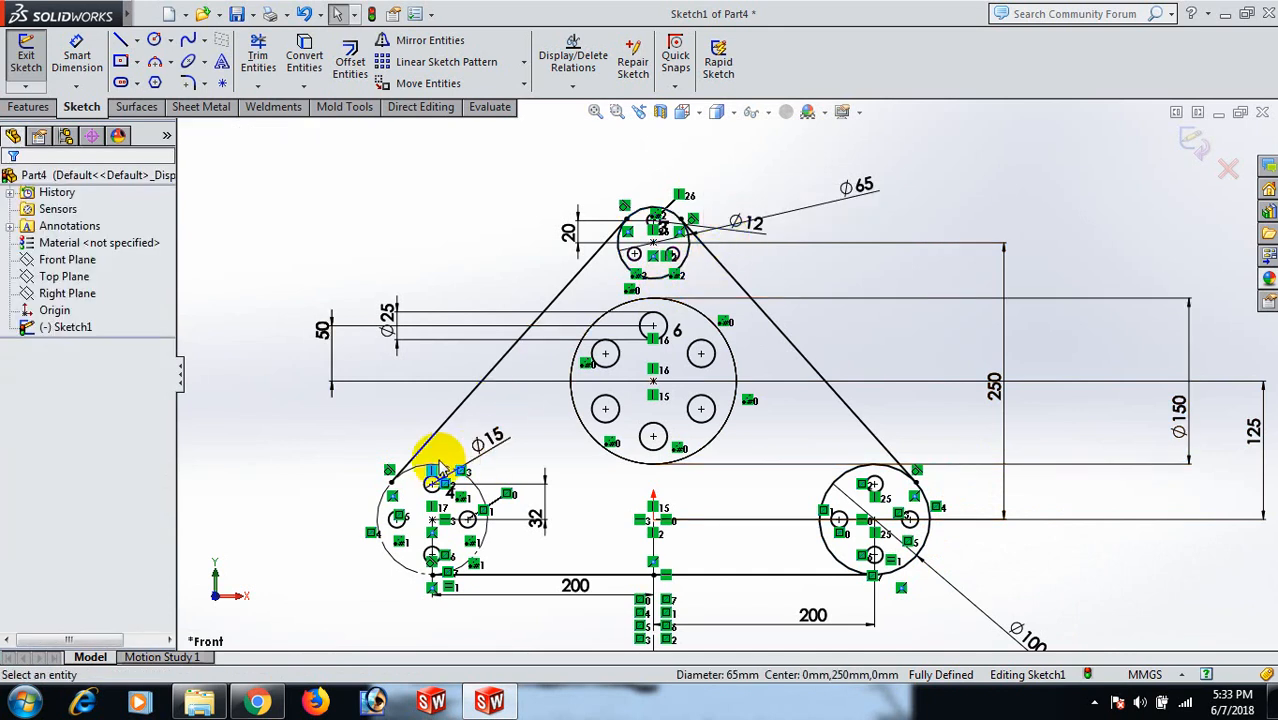
left_click(440, 470)
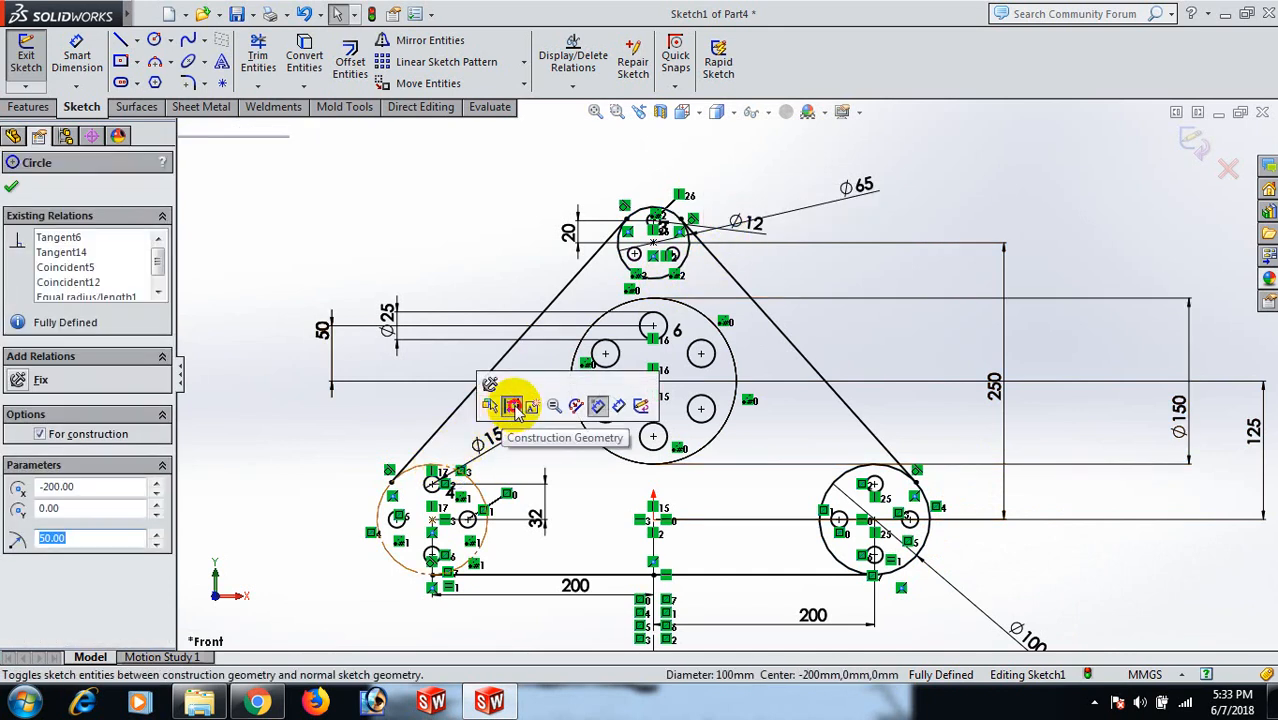
left_click(515, 410)
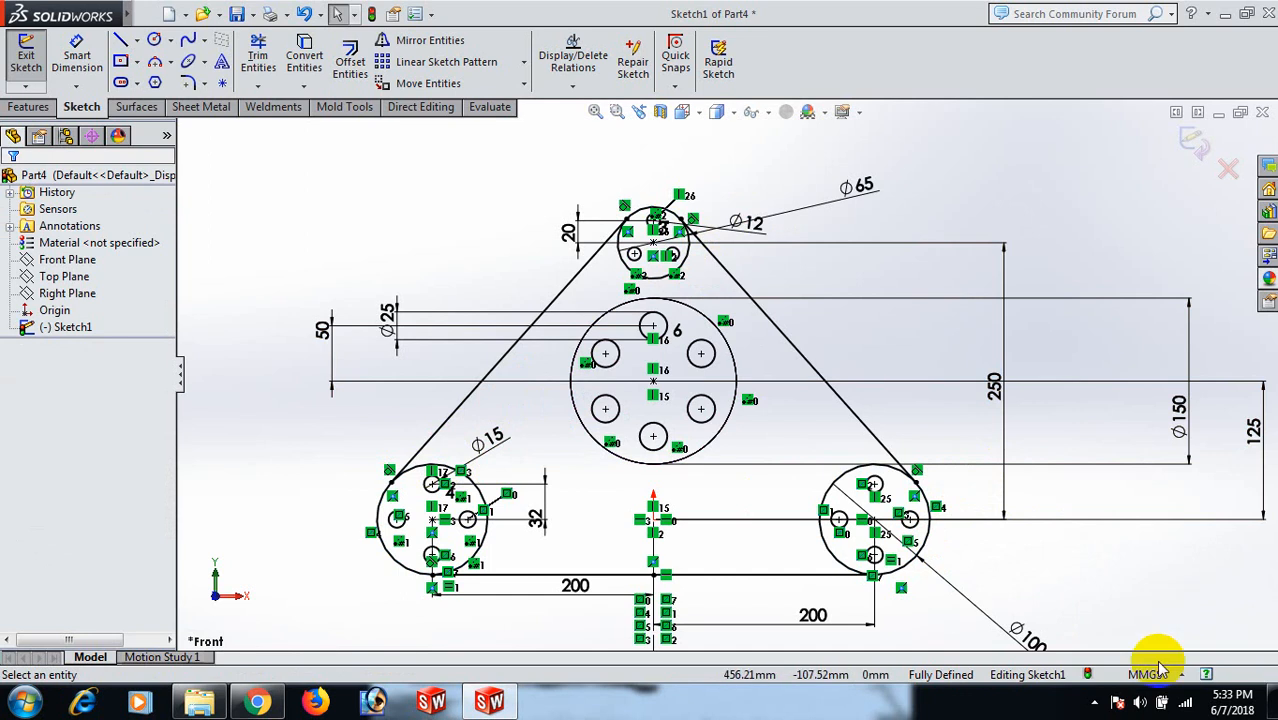